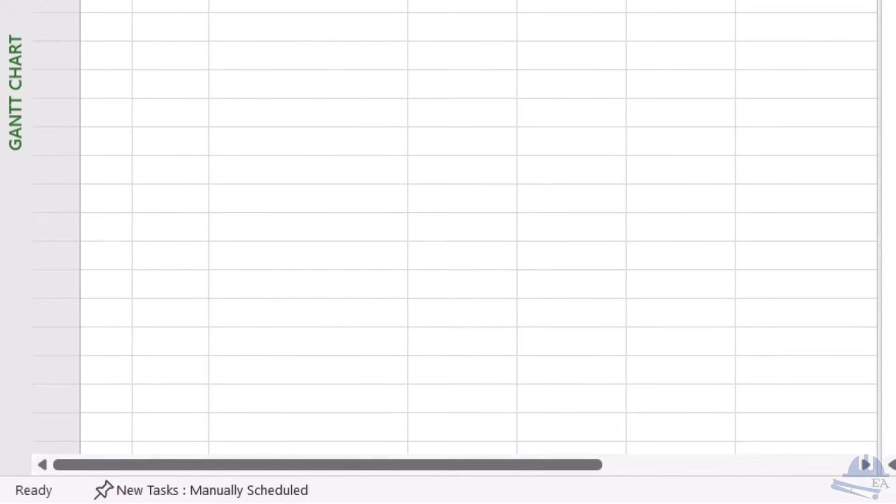
pyautogui.click(273, 494)
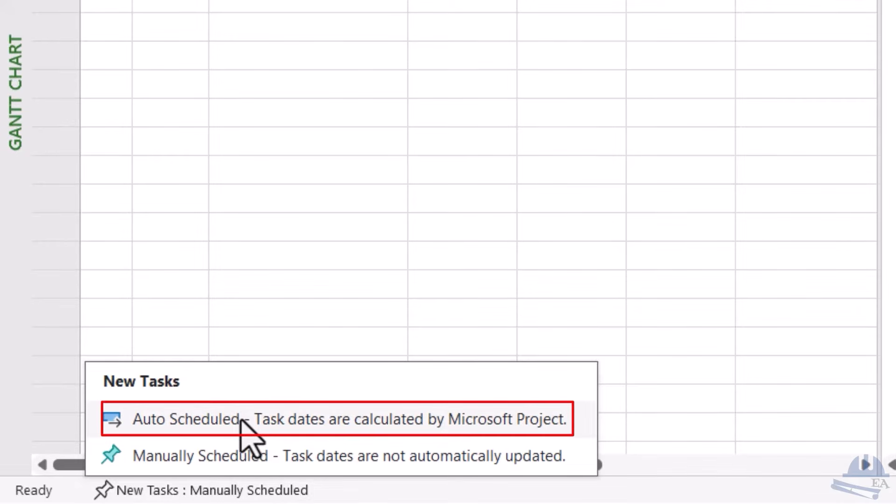
pyautogui.click(319, 270)
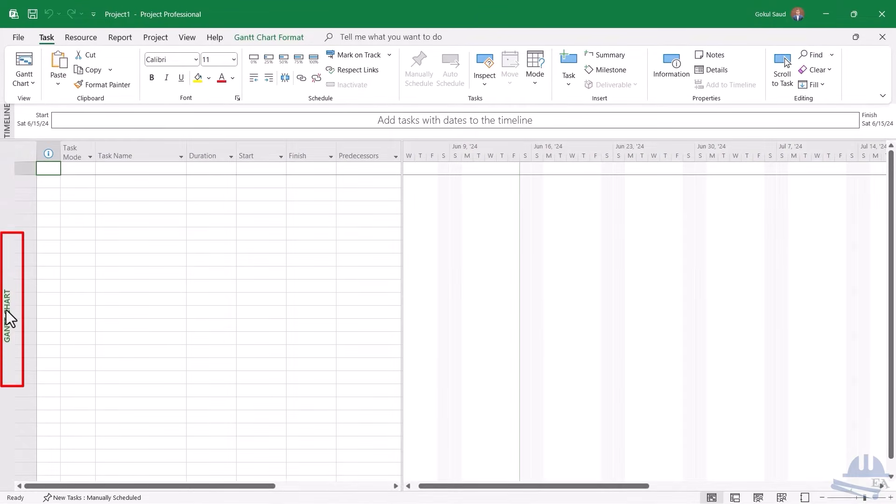
pyautogui.rightClick(7, 313)
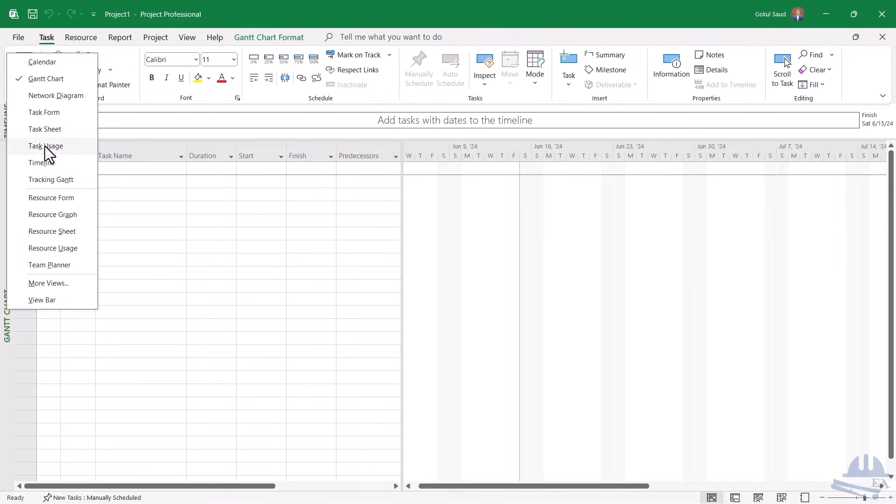
pyautogui.click(190, 238)
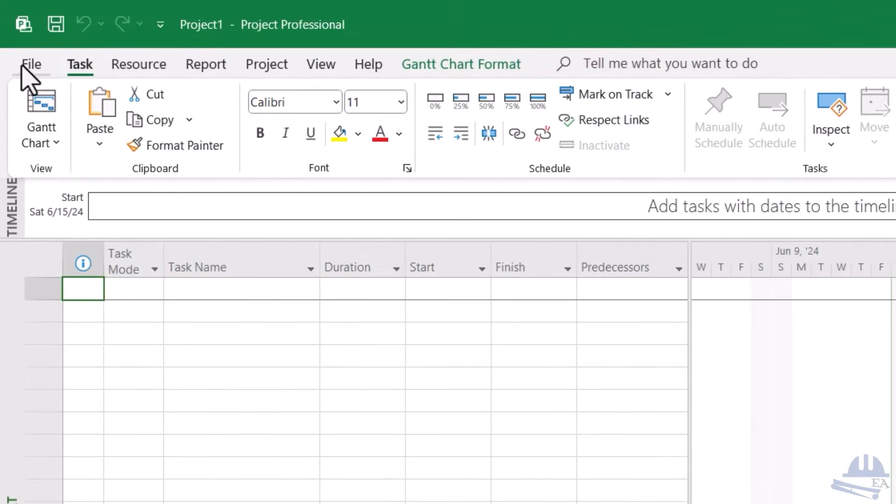
# Create a new blank project
pyautogui.click(24, 66)
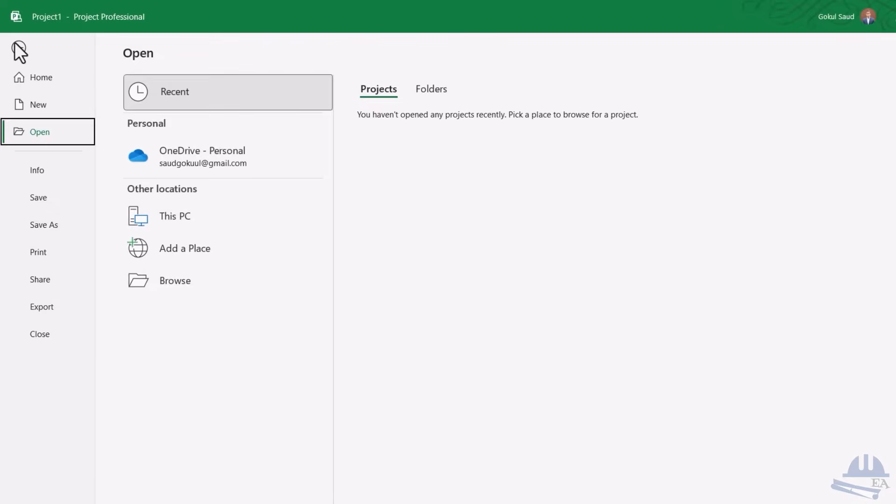
pyautogui.click(30, 105)
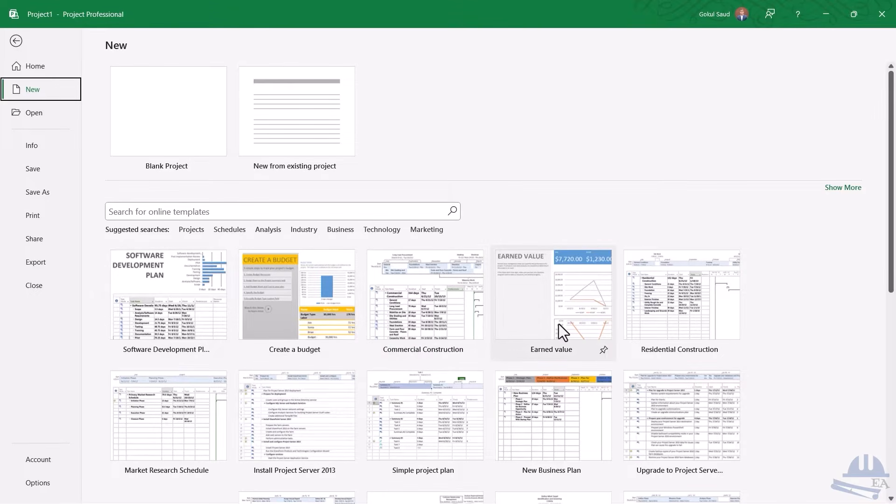
pyautogui.scroll(-2, 472, 391)
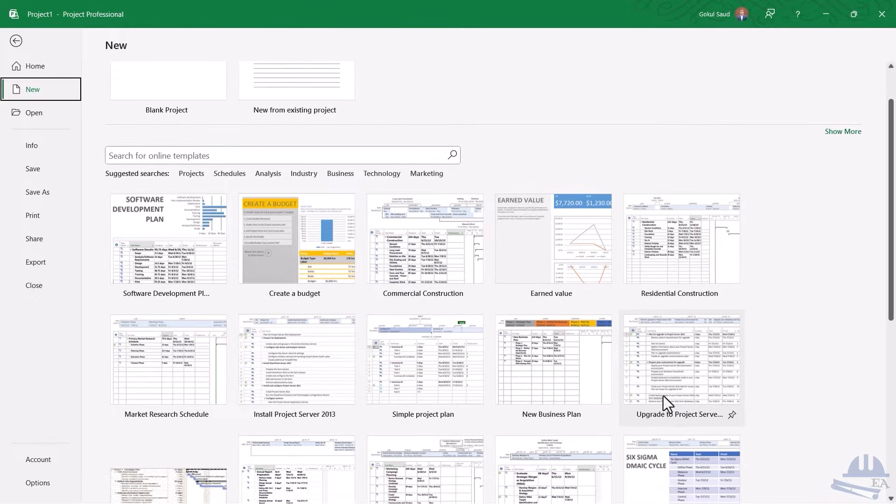
pyautogui.scroll(1, 663, 396)
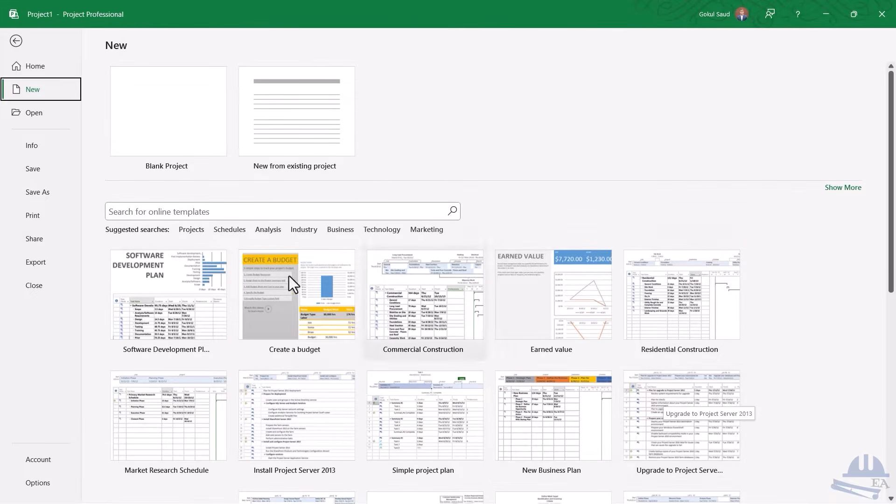
pyautogui.click(166, 128)
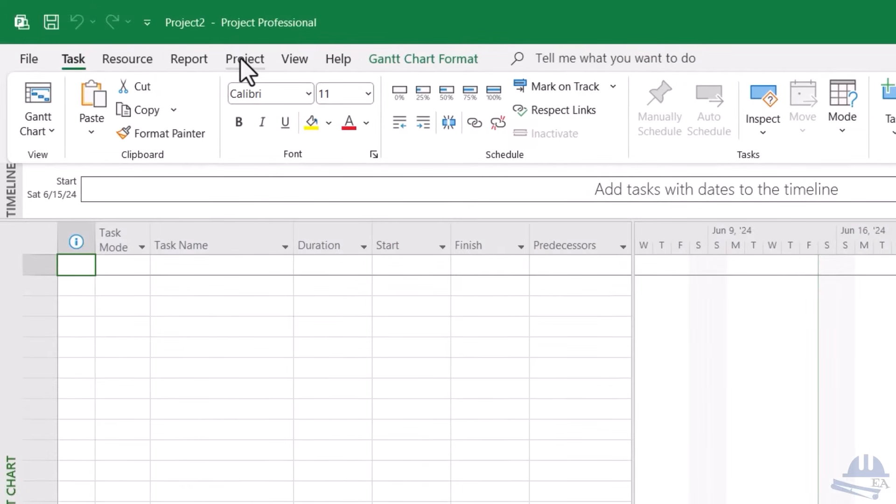
# Set the project's start date to Mon 7/1/2024 in the project information and use the Standard calendar
pyautogui.click(243, 57)
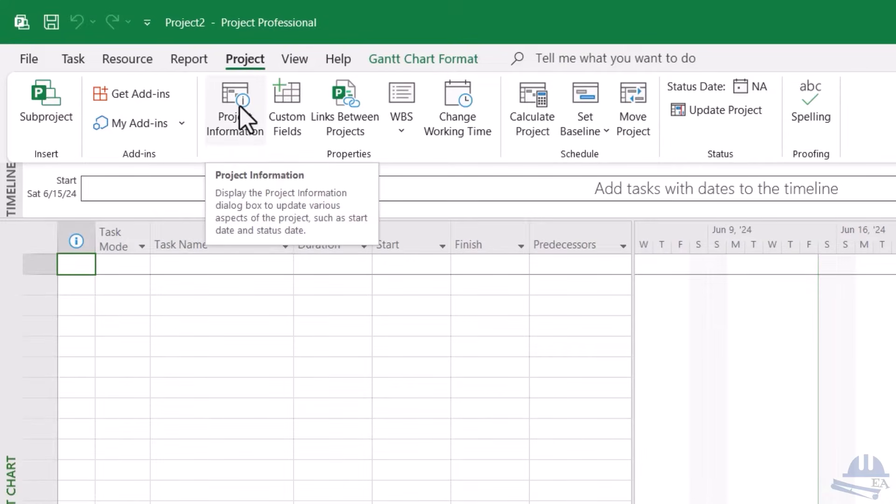
pyautogui.click(242, 120)
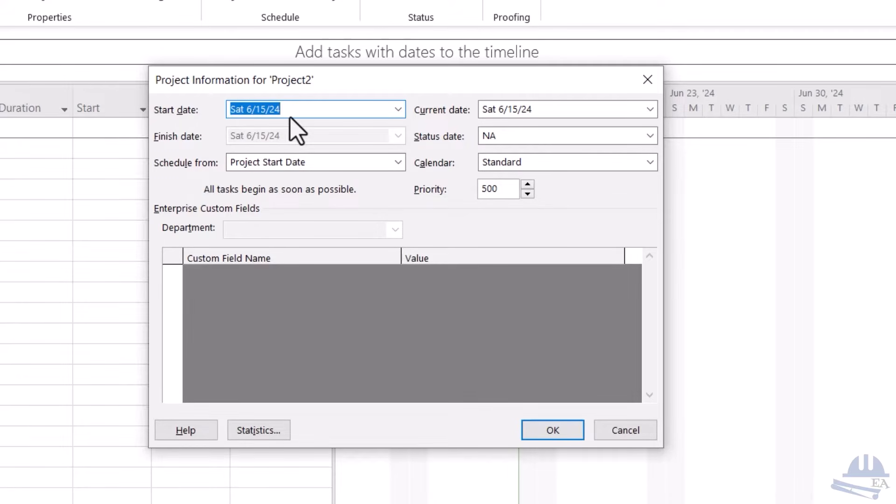
pyautogui.click(393, 113)
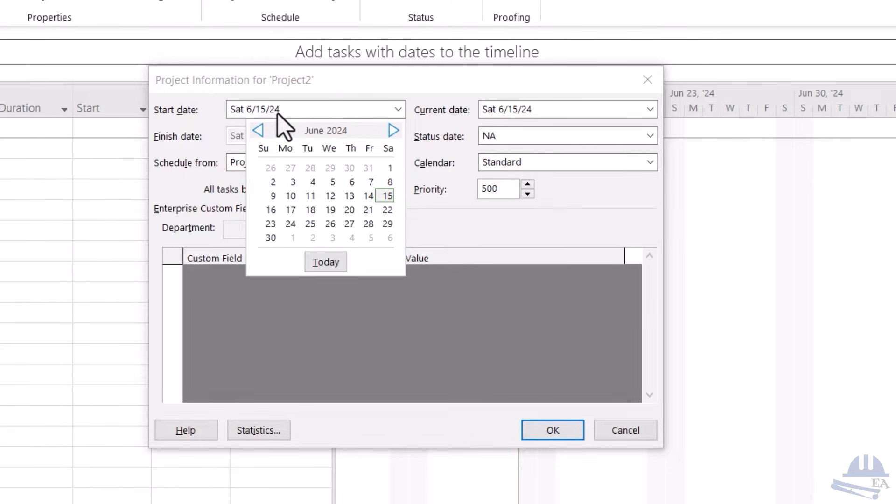
pyautogui.click(392, 131)
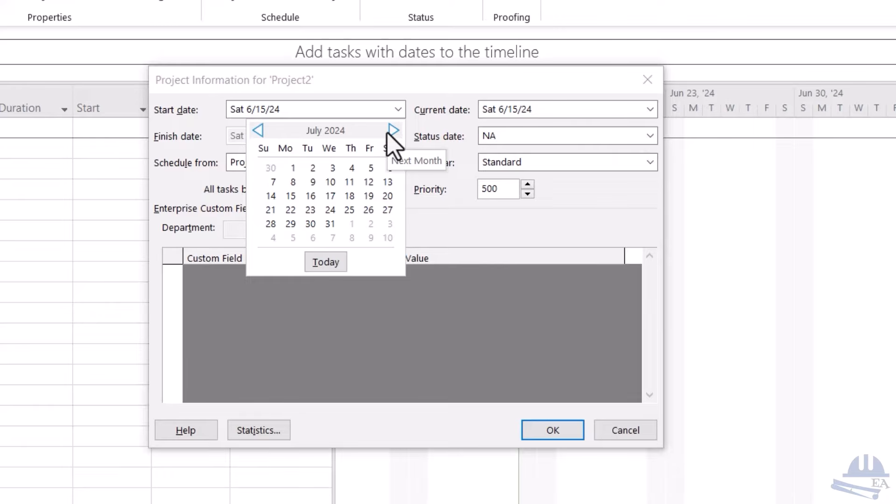
pyautogui.click(293, 168)
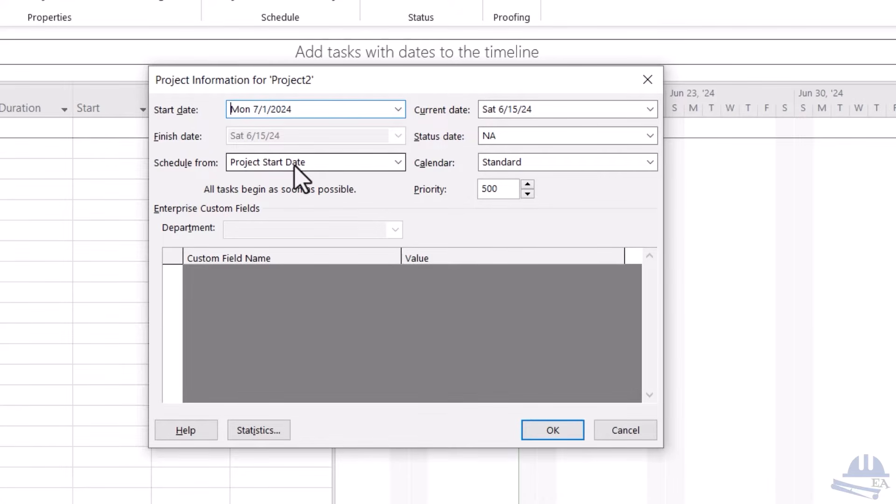
pyautogui.click(496, 169)
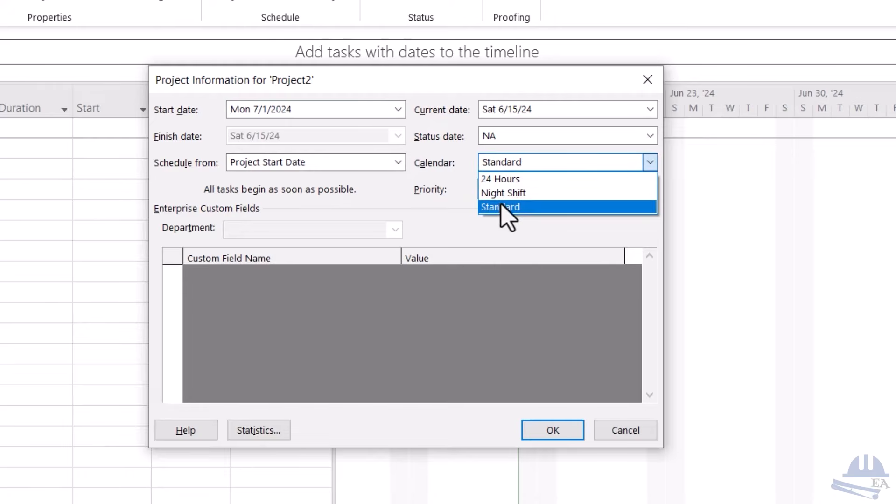
pyautogui.click(501, 207)
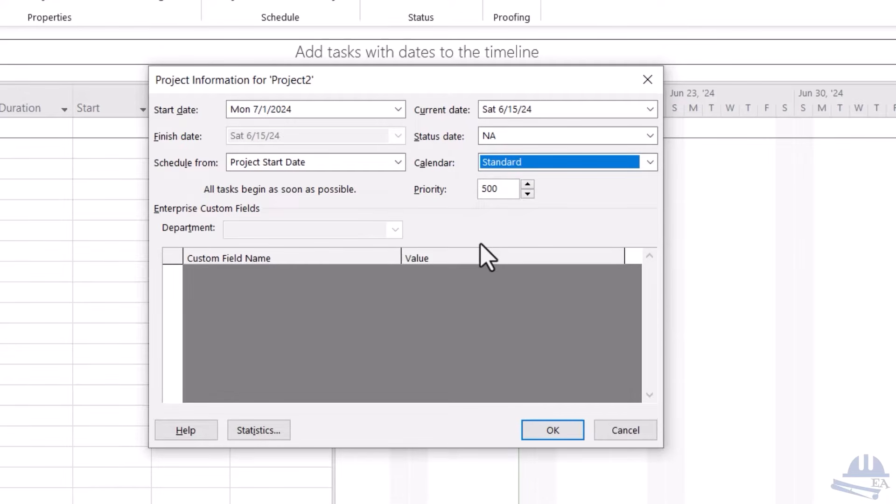
pyautogui.click(541, 431)
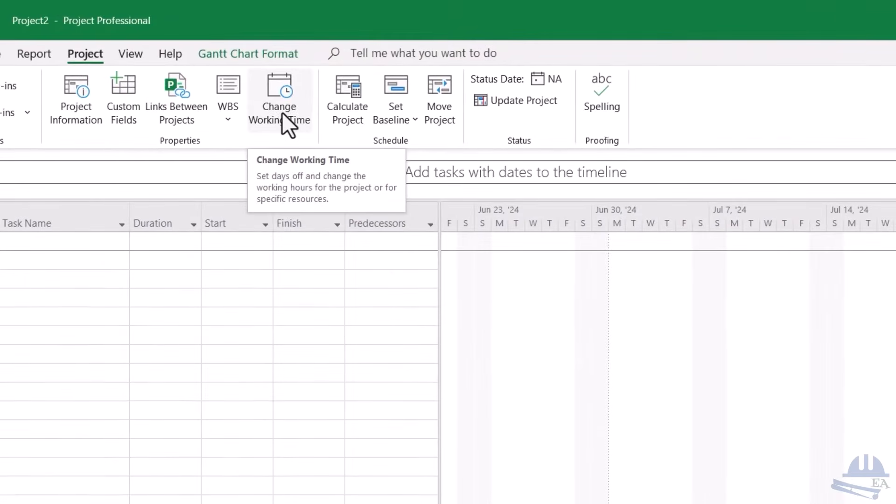
# Create a new base calendar named "7 day work week" as a copy of the Standard calendar
pyautogui.click(282, 112)
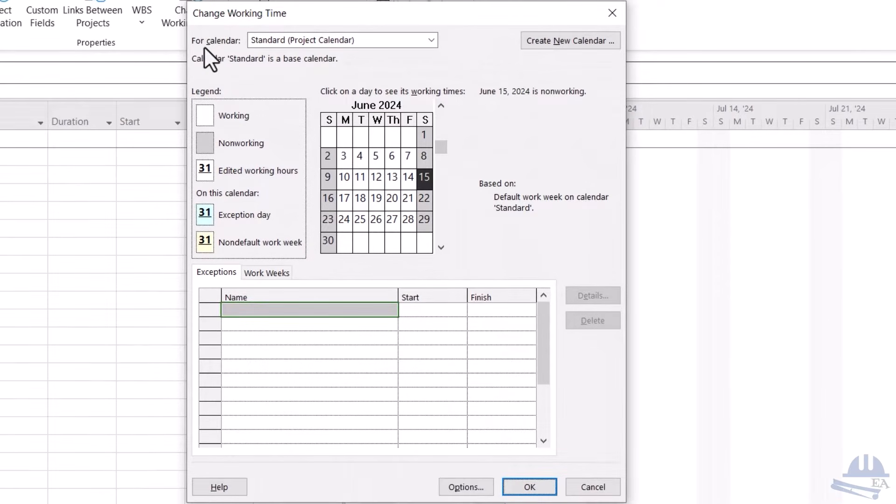
pyautogui.click(315, 40)
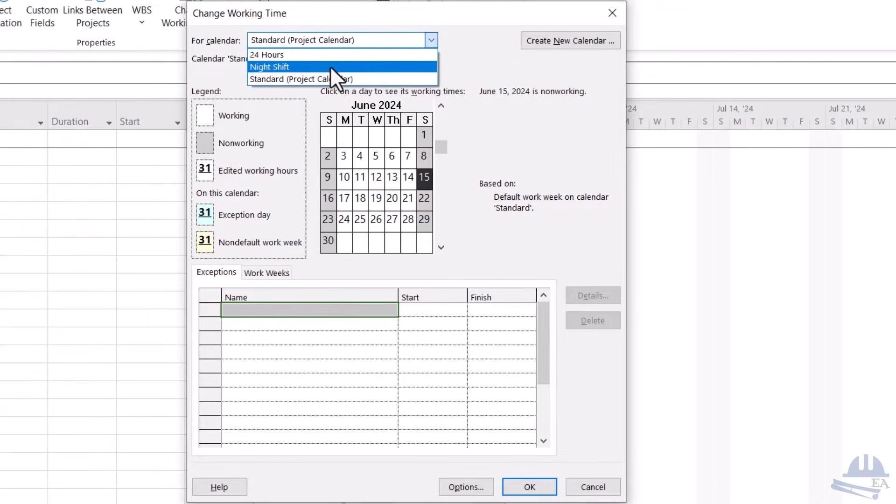
pyautogui.click(520, 55)
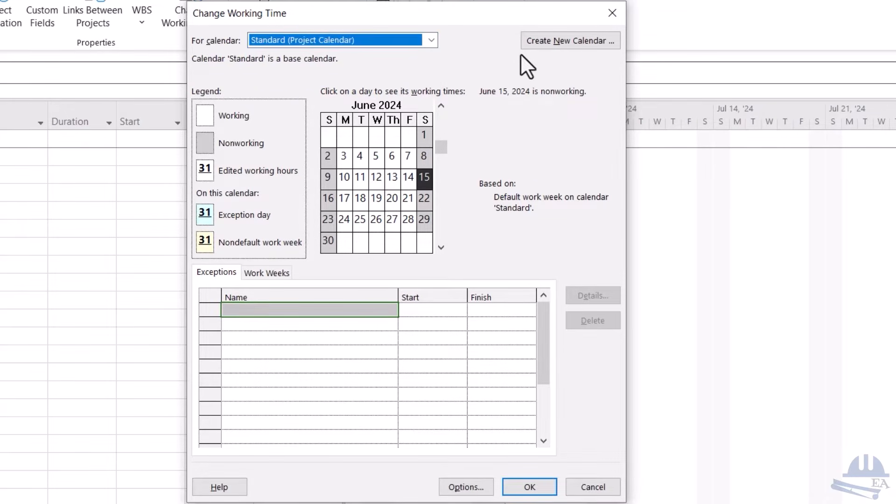
pyautogui.click(554, 39)
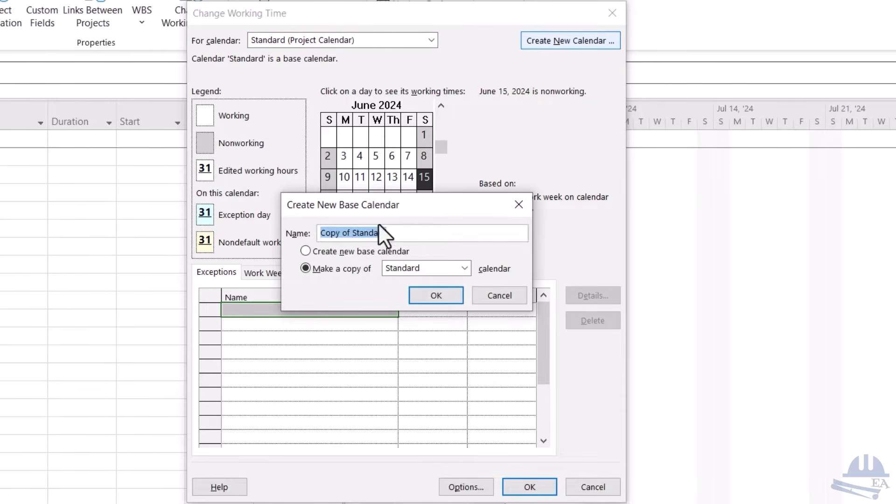
pyautogui.click(396, 233)
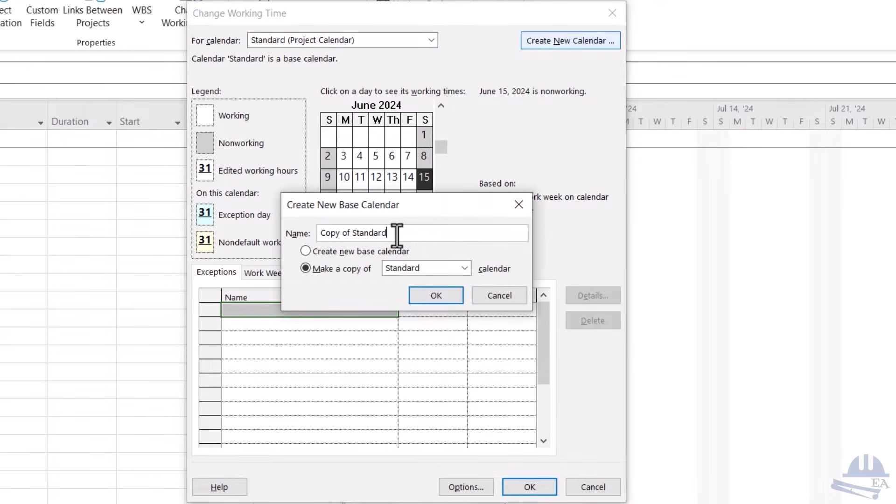
pyautogui.press('BackSpace')
pyautogui.press('BackSpace')
pyautogui.press('BackSpace')
pyautogui.press('BackSpace')
pyautogui.press('BackSpace')
pyautogui.press('BackSpace')
pyautogui.press('BackSpace')
pyautogui.press('BackSpace')
pyautogui.press('BackSpace')
pyautogui.press('BackSpace')
pyautogui.press('BackSpace')
pyautogui.press('BackSpace')
pyautogui.press('BackSpace')
pyautogui.press('BackSpace')
pyautogui.press('BackSpace')
pyautogui.press('BackSpace')
pyautogui.write('7 day work week')
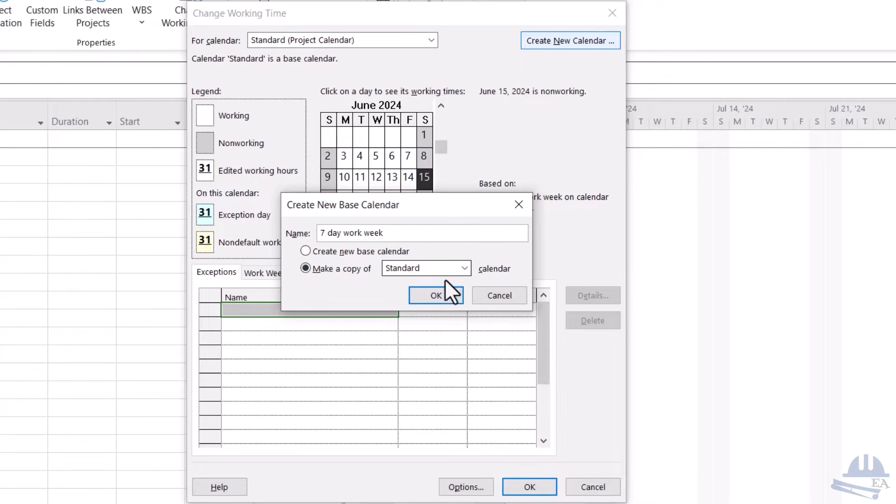
pyautogui.click(436, 295)
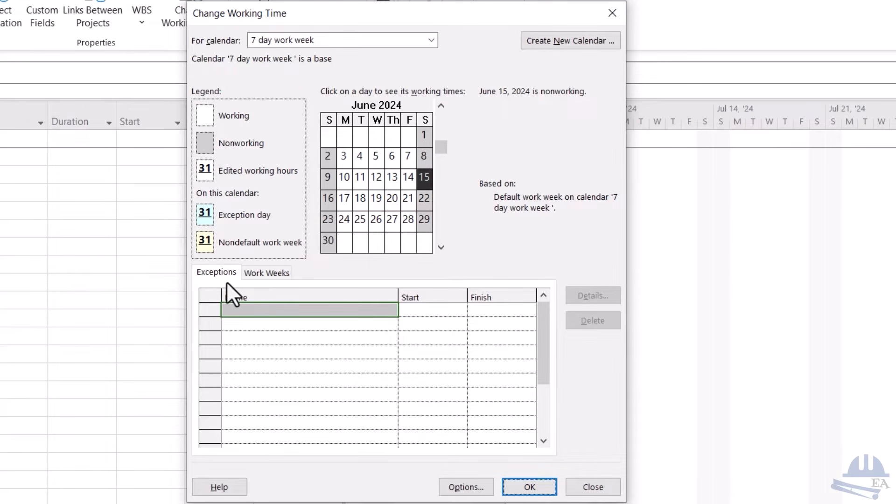
# In the default work week's details, select Sunday through Saturday and set these days to specific working times
pyautogui.click(276, 271)
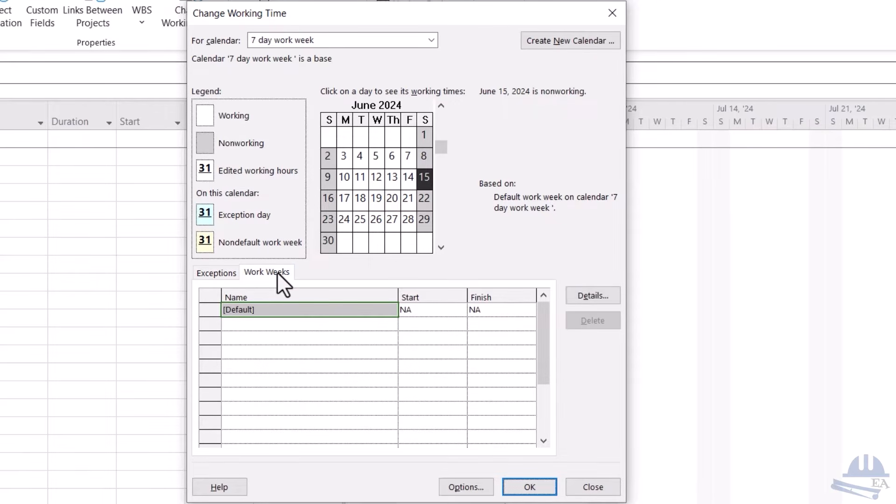
pyautogui.click(581, 293)
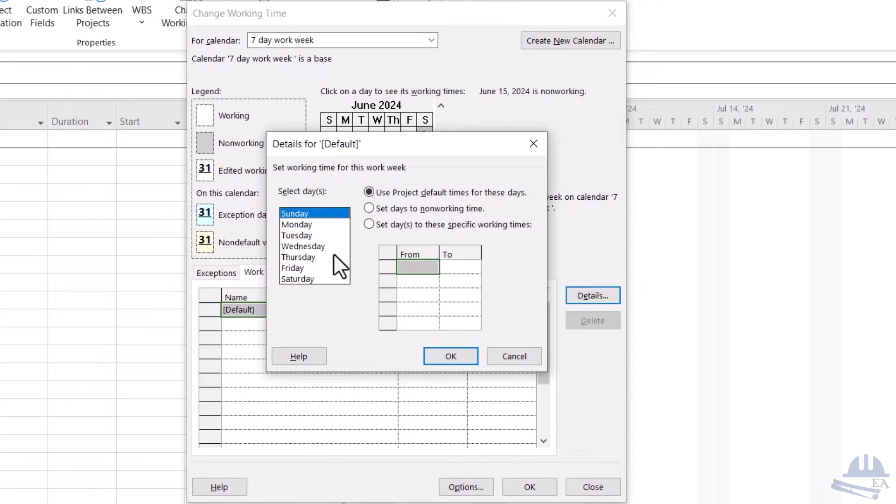
pyautogui.click(368, 225)
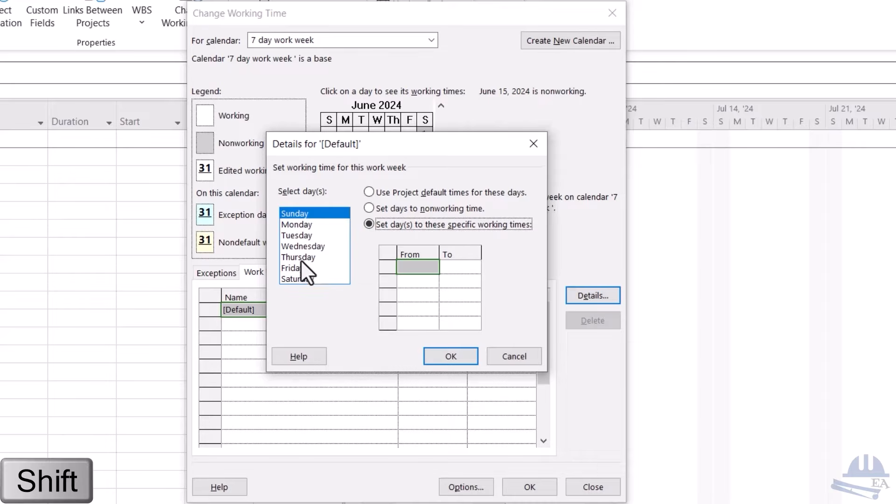
pyautogui.keyDown('shift'); pyautogui.click(301, 279); pyautogui.keyUp('shift')
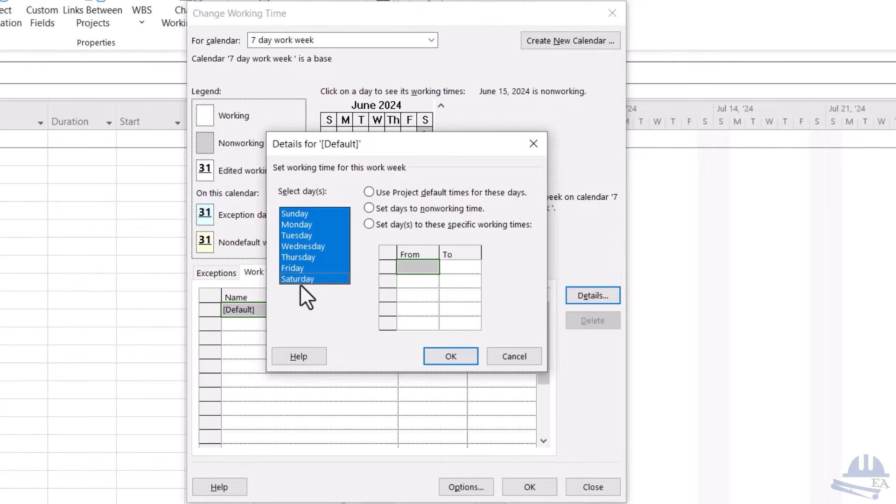
pyautogui.click(369, 225)
# Enter the first working period for the selected days as 8:00 AM to 12:00 PM
pyautogui.click(422, 269)
pyautogui.write('8')
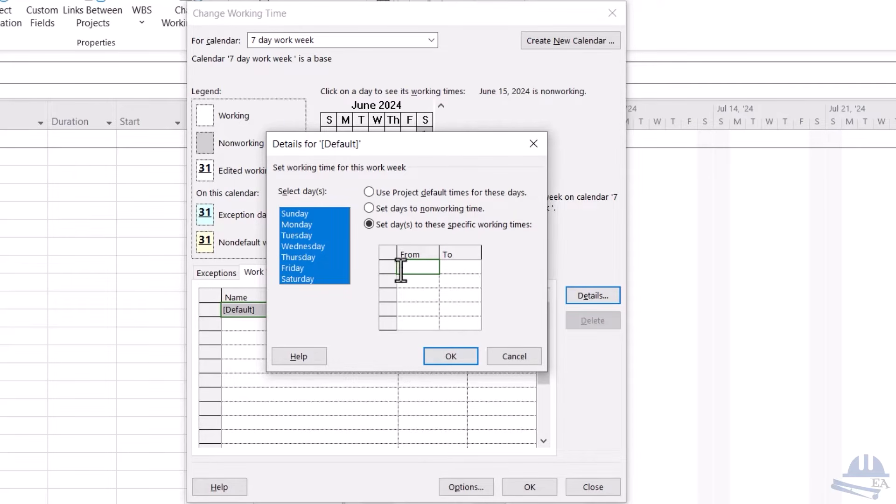
pyautogui.click(462, 270)
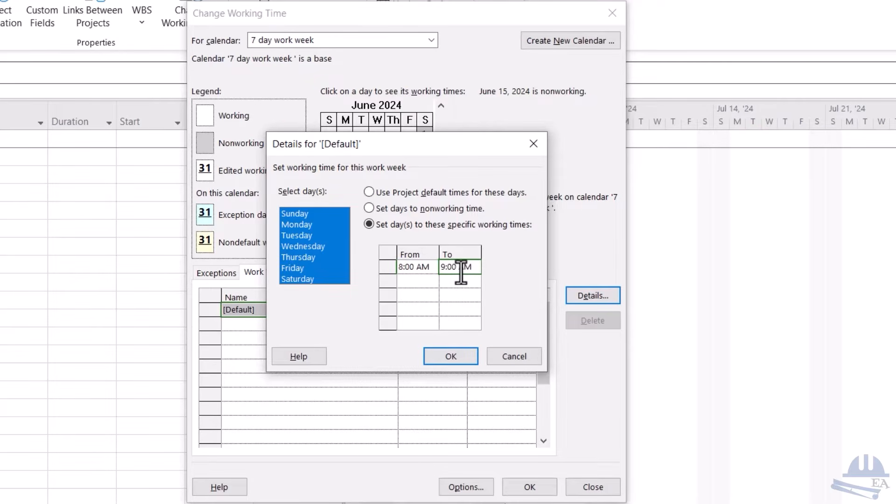
pyautogui.write('12:00 PM')
# Enter the second working period as 1:00 PM to 5:00 PM and accept the work week details
pyautogui.click(410, 284)
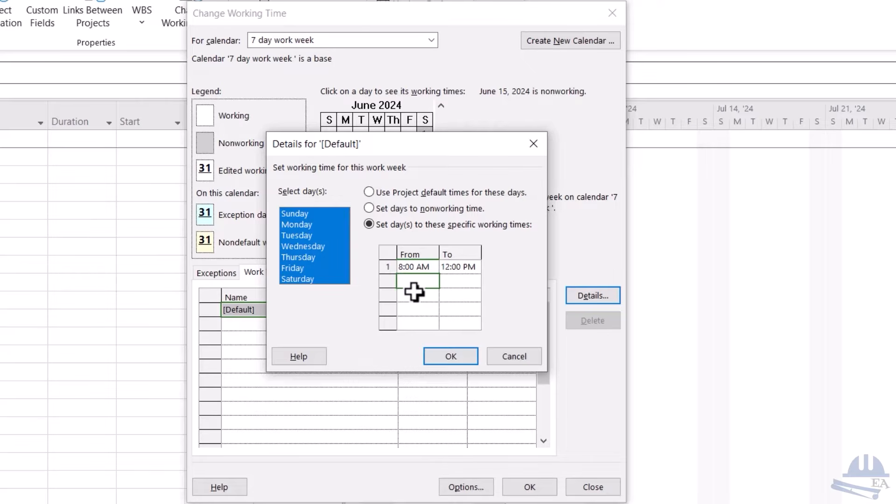
pyautogui.write('1')
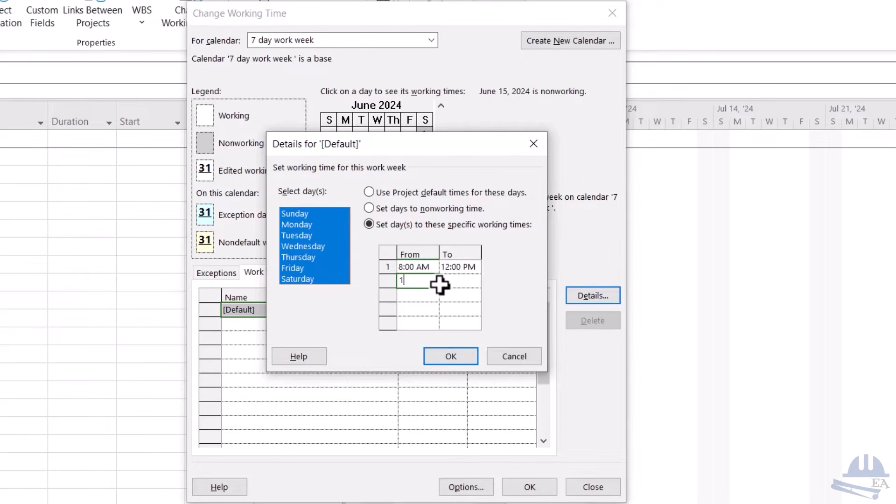
pyautogui.click(463, 285)
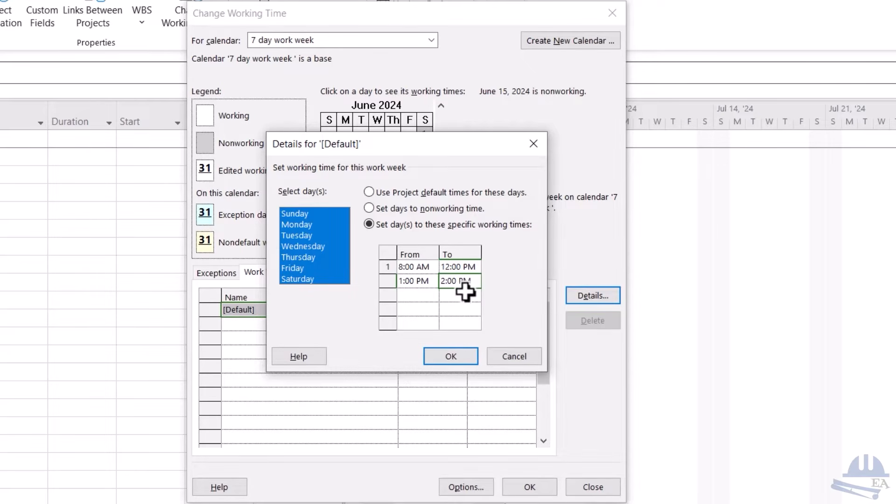
pyautogui.write('6')
pyautogui.press('Return')
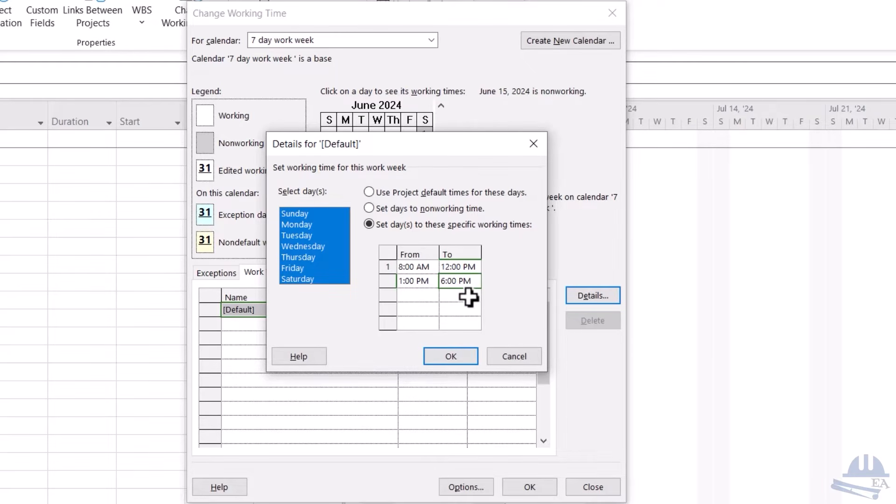
pyautogui.write('5:00 PM')
pyautogui.click(450, 357)
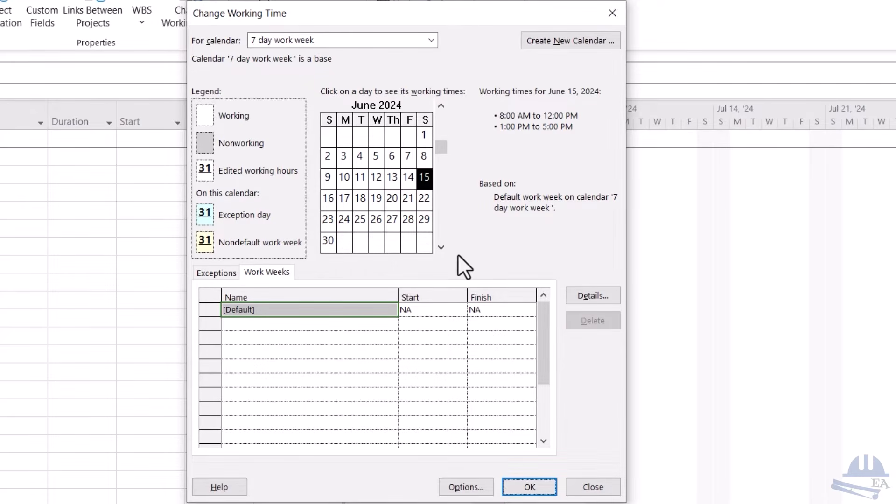
# In the project's schedule options, set the hours per week to 56 and the days per month to 30
pyautogui.click(461, 487)
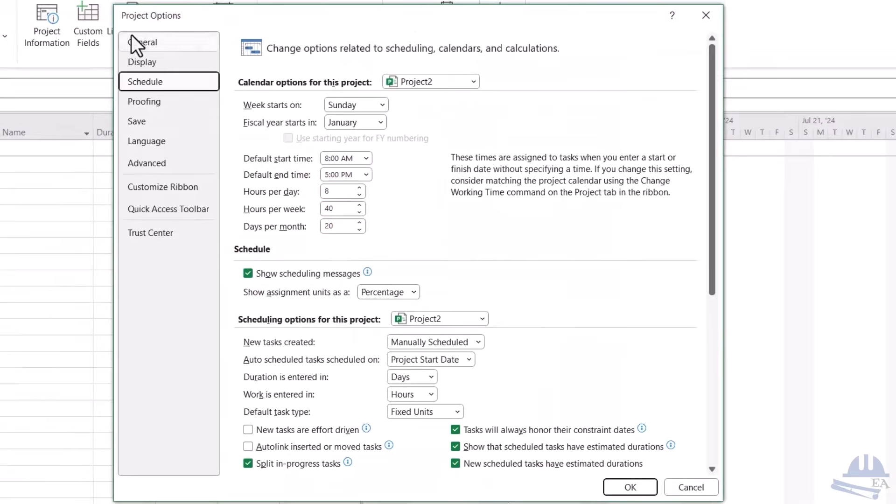
pyautogui.click(143, 42)
pyautogui.click(142, 59)
pyautogui.click(145, 82)
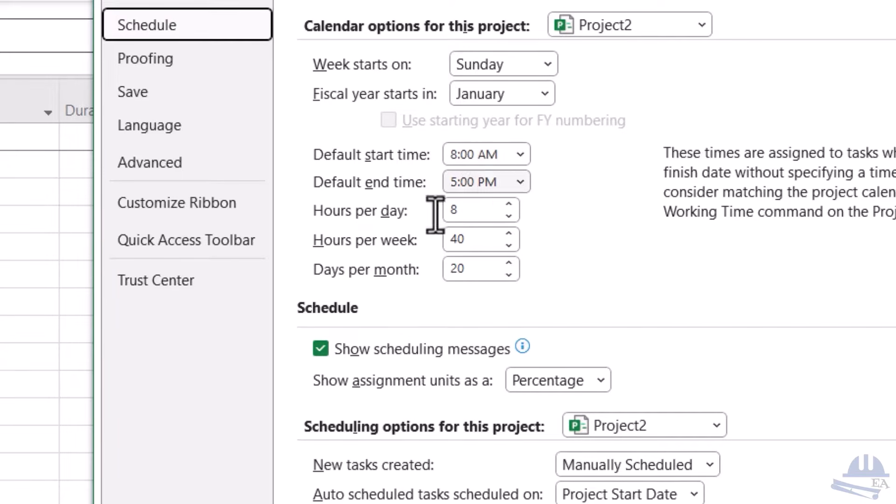
pyautogui.doubleClick(452, 212)
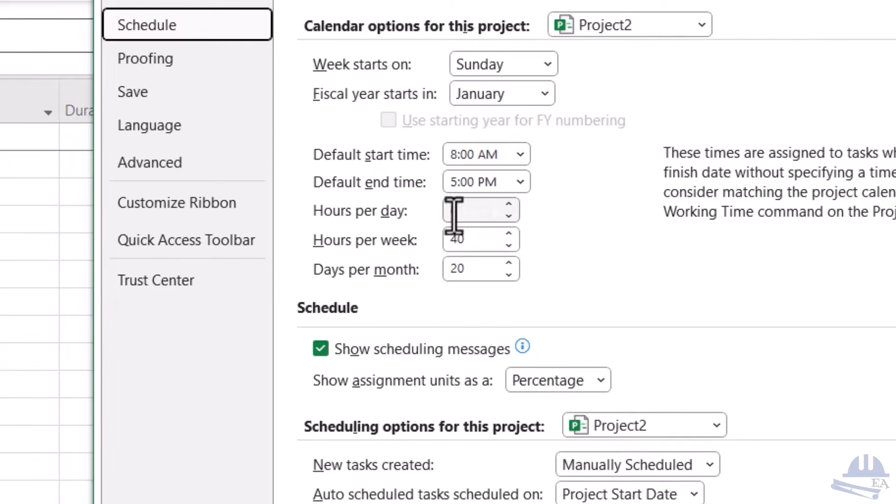
pyautogui.click(458, 240)
pyautogui.moveTo(470, 242); pyautogui.dragTo(394, 240)
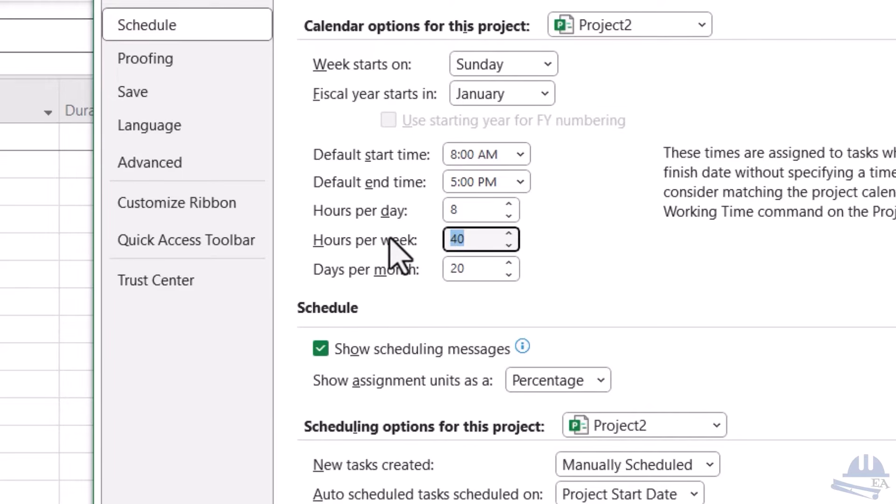
pyautogui.write('56')
pyautogui.moveTo(466, 274); pyautogui.dragTo(376, 272)
pyautogui.write('30')
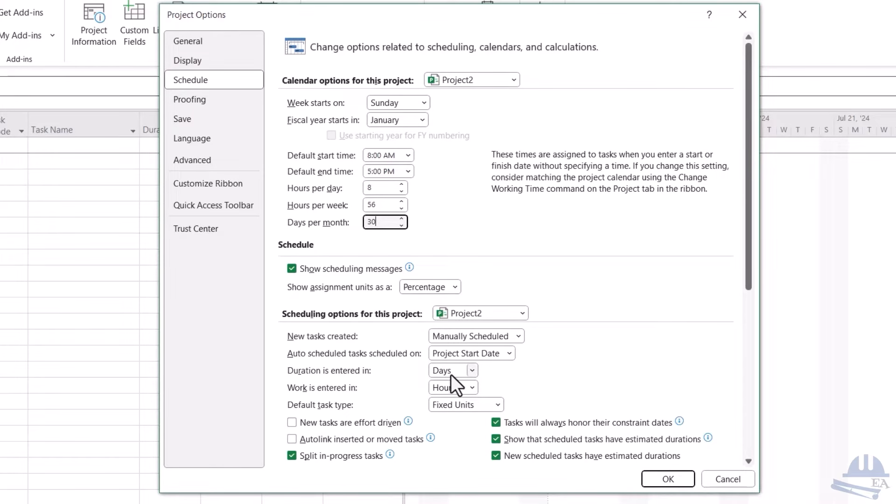
# Keep the duration entry unit as Days and accept the project options
pyautogui.click(472, 371)
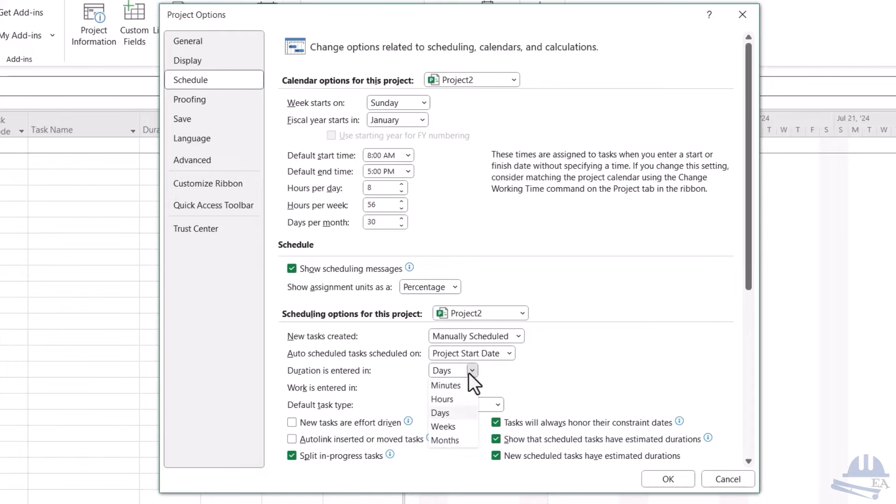
pyautogui.click(471, 371)
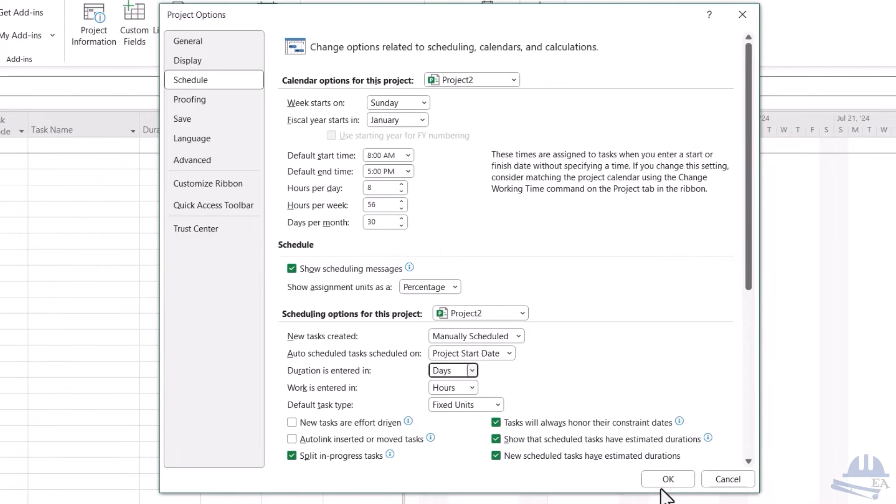
pyautogui.click(666, 480)
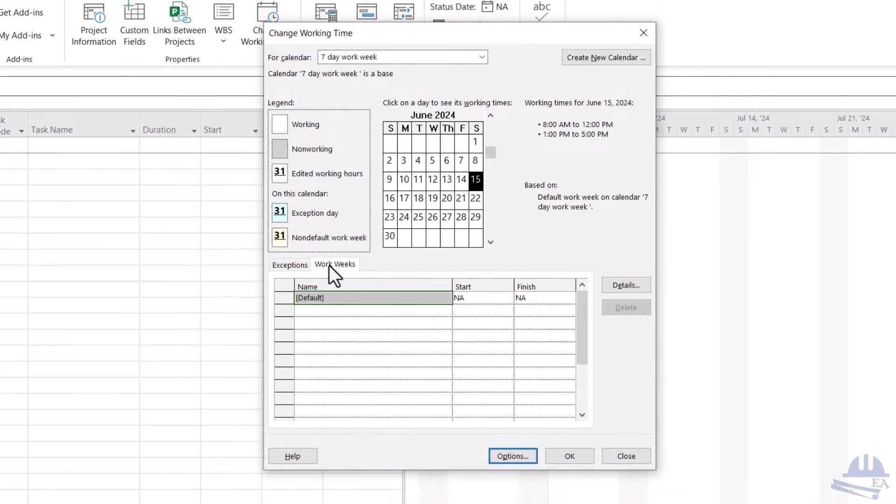
# Add an exception named "New year" to the 7 day work week calendar
pyautogui.click(299, 266)
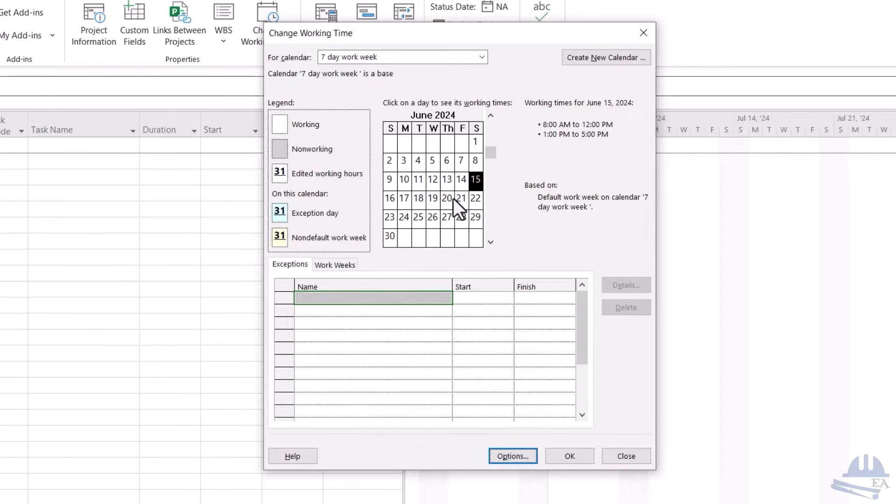
pyautogui.click(344, 298)
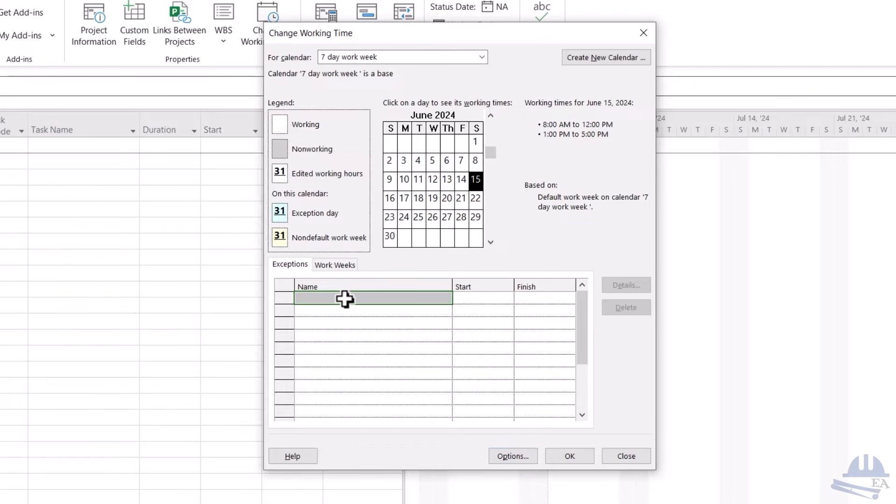
pyautogui.click(344, 299)
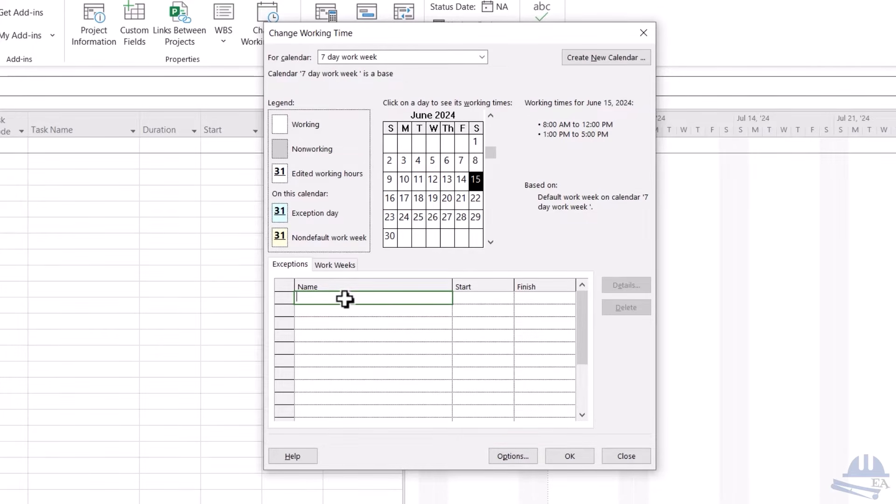
pyautogui.write('New year')
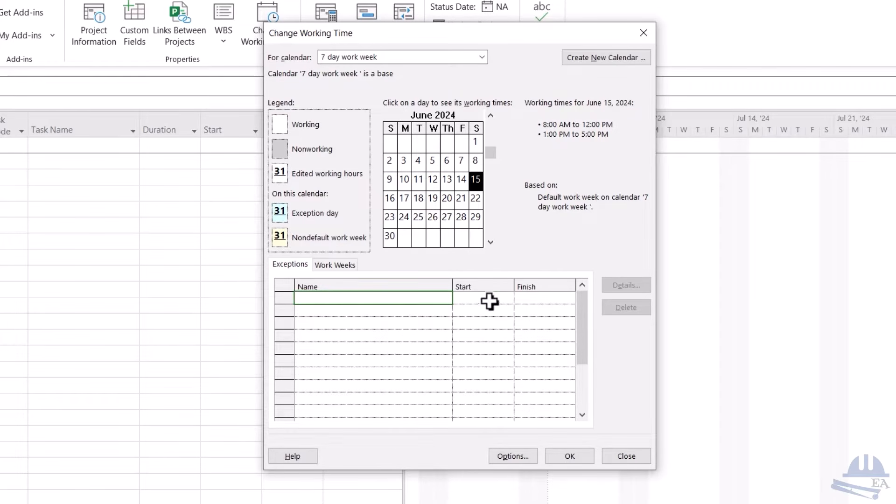
# Set the start date of the New year exception to 1/1/2025
pyautogui.click(490, 298)
pyautogui.click(507, 298)
pyautogui.click(507, 316)
pyautogui.click(506, 315)
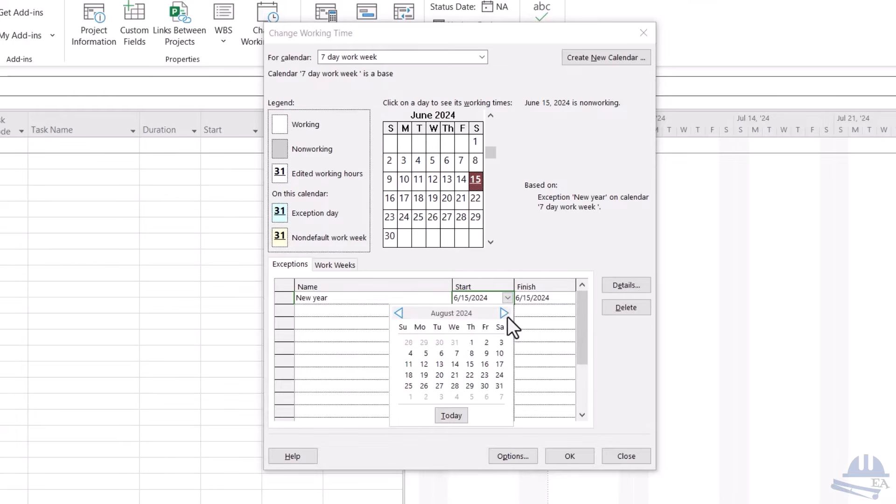
pyautogui.click(507, 316)
pyautogui.click(507, 315)
pyautogui.click(506, 316)
pyautogui.click(507, 315)
pyautogui.click(508, 316)
pyautogui.click(507, 316)
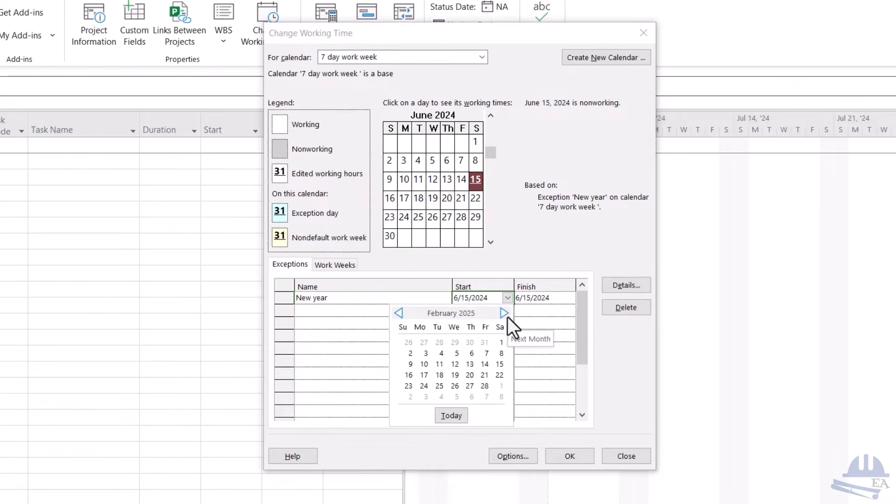
pyautogui.click(399, 313)
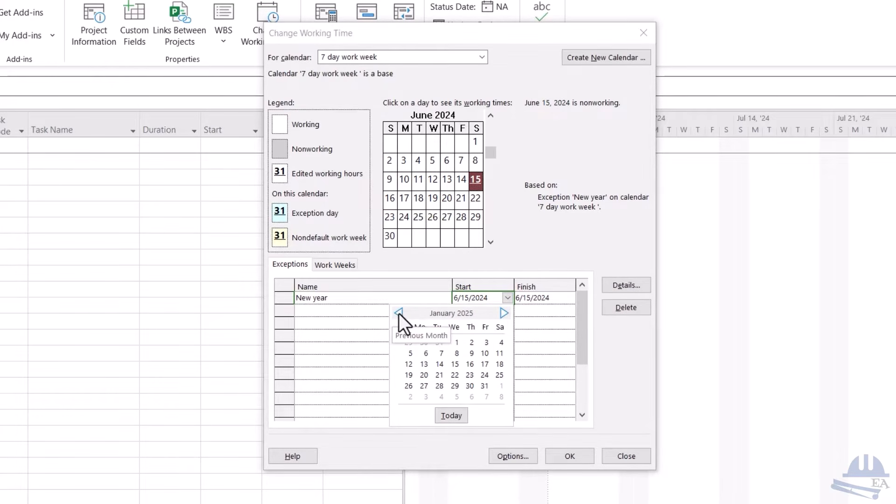
pyautogui.click(457, 341)
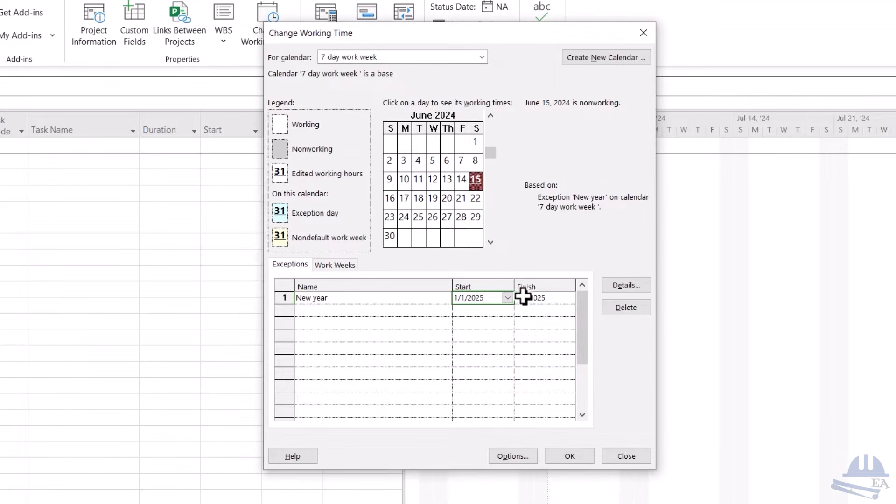
# Check the working times of January 2 and January 15, 2025 against the New year exception
pyautogui.click(342, 298)
pyautogui.click(343, 336)
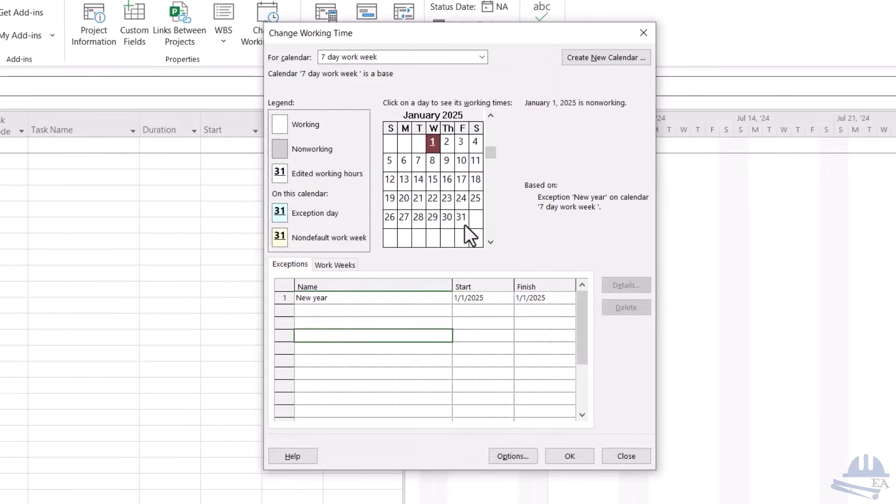
pyautogui.click(447, 144)
pyautogui.click(431, 177)
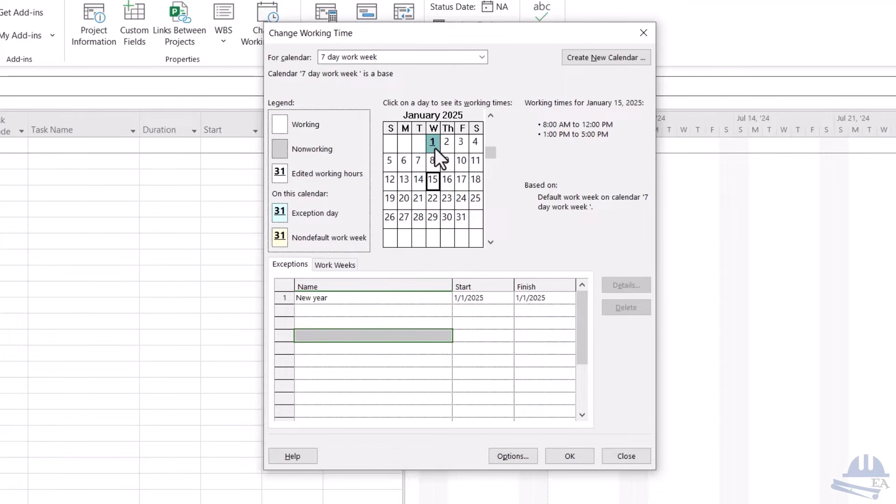
pyautogui.moveTo(347, 310); pyautogui.dragTo(347, 337)
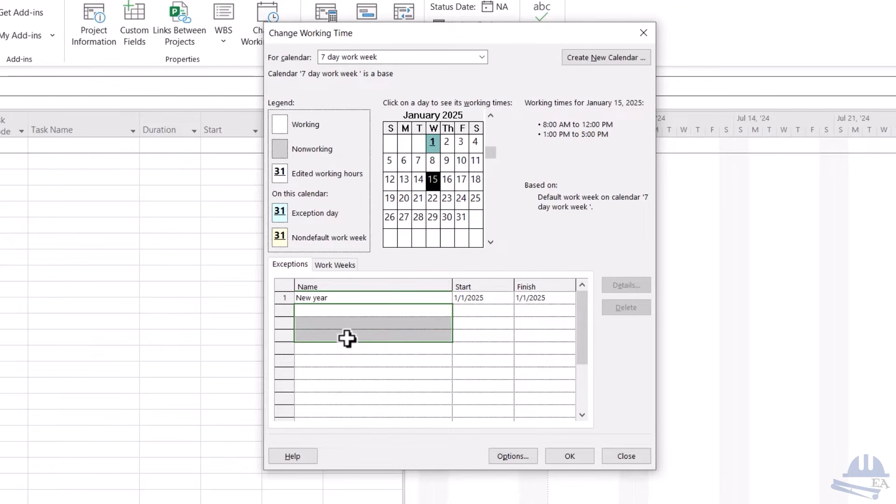
pyautogui.click(356, 310)
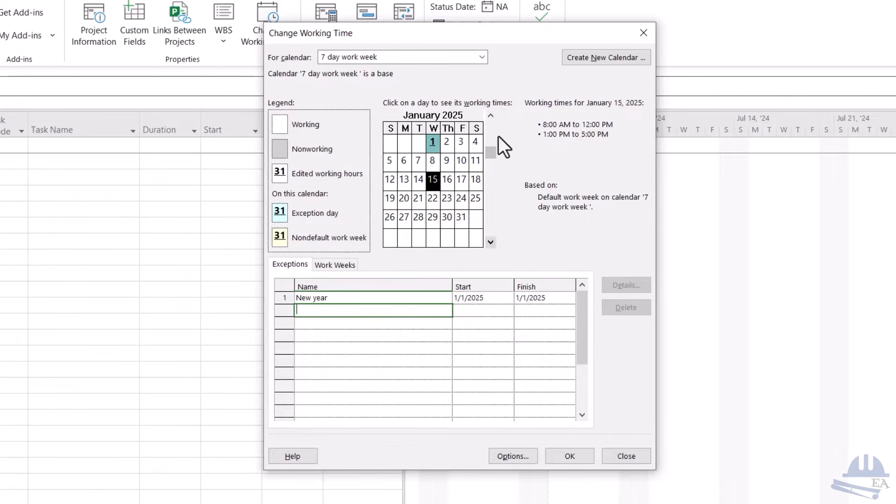
pyautogui.click(491, 115)
pyautogui.click(477, 201)
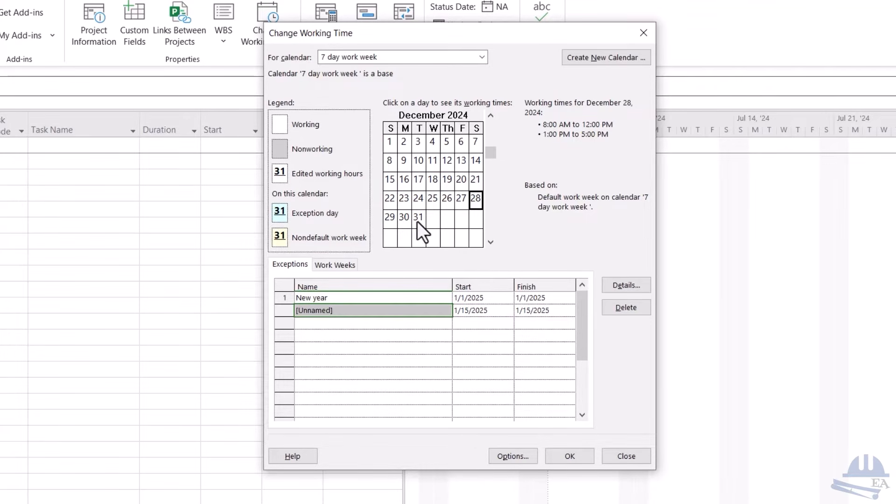
pyautogui.click(489, 242)
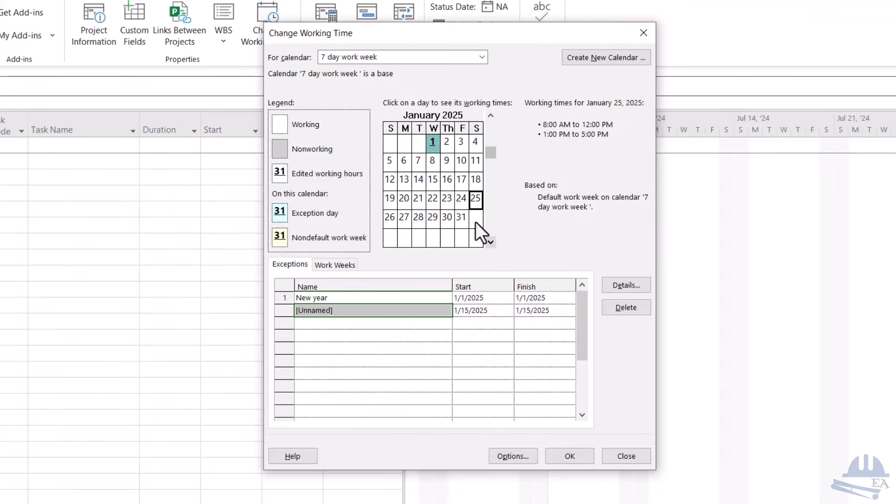
pyautogui.click(447, 142)
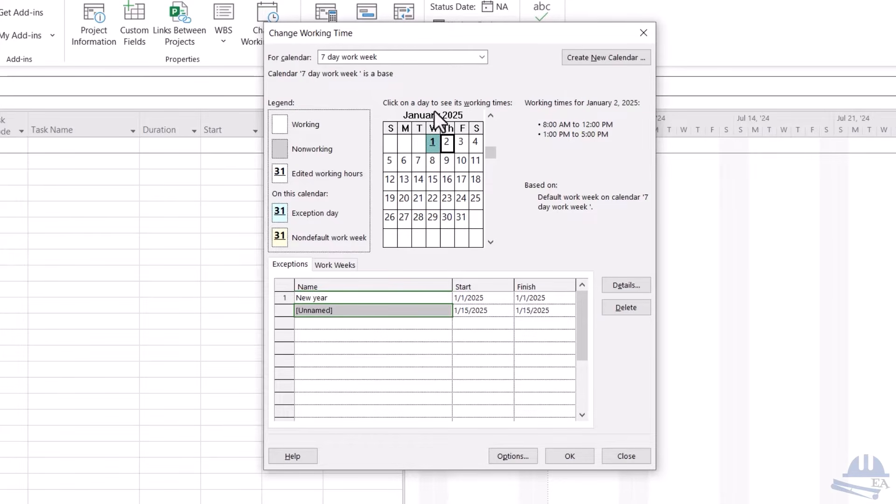
pyautogui.click(627, 309)
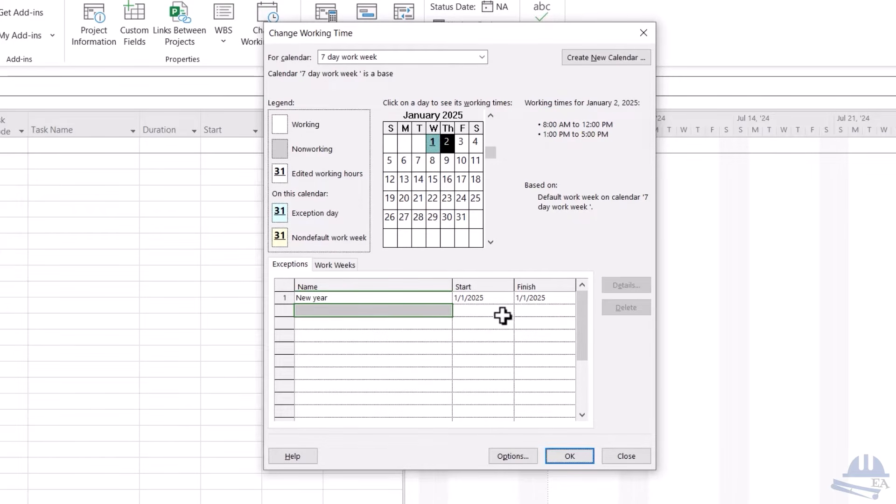
# Accept the working time changes for the 7 day work week calendar
pyautogui.click(570, 456)
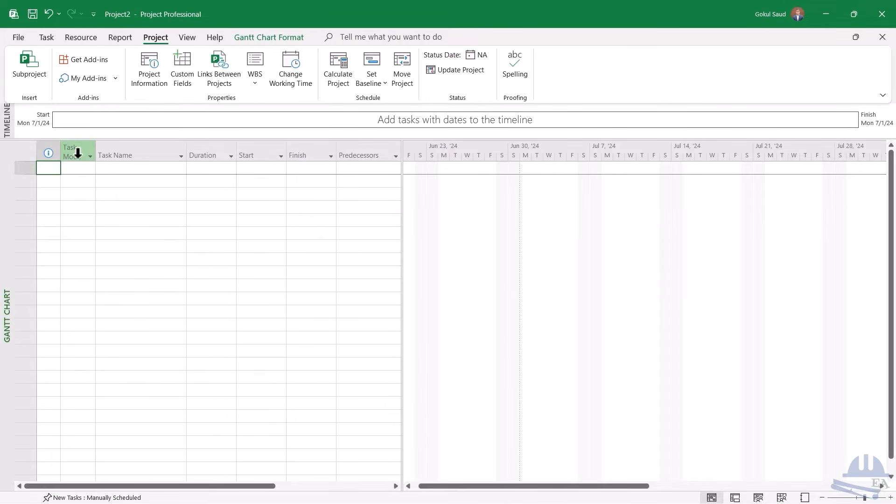
# Examine the Task Mode, Task Name, Duration, Start, Finish and Predecessors columns in the first row of the Gantt table
pyautogui.moveTo(78, 153)
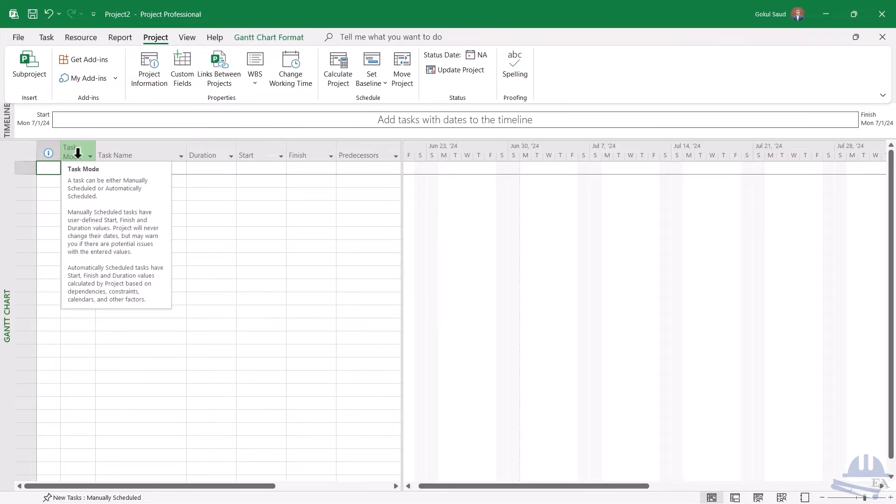
pyautogui.click(115, 153)
pyautogui.click(124, 169)
pyautogui.click(125, 170)
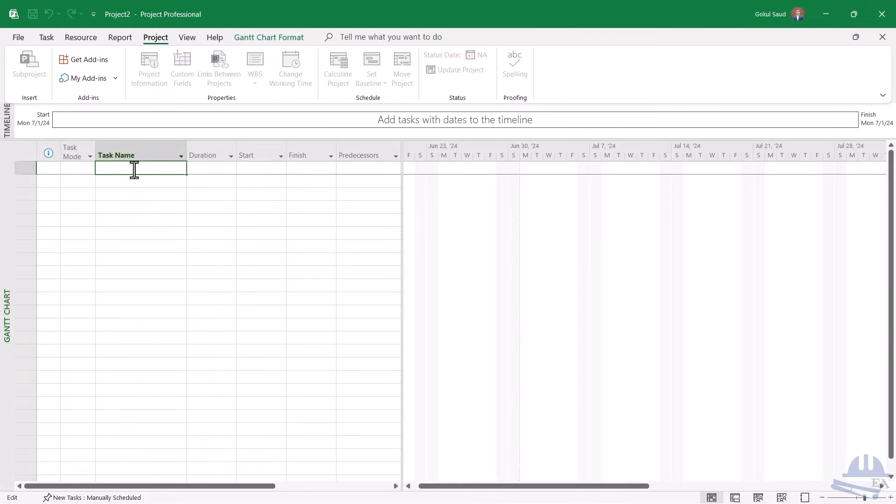
pyautogui.click(200, 169)
pyautogui.click(256, 168)
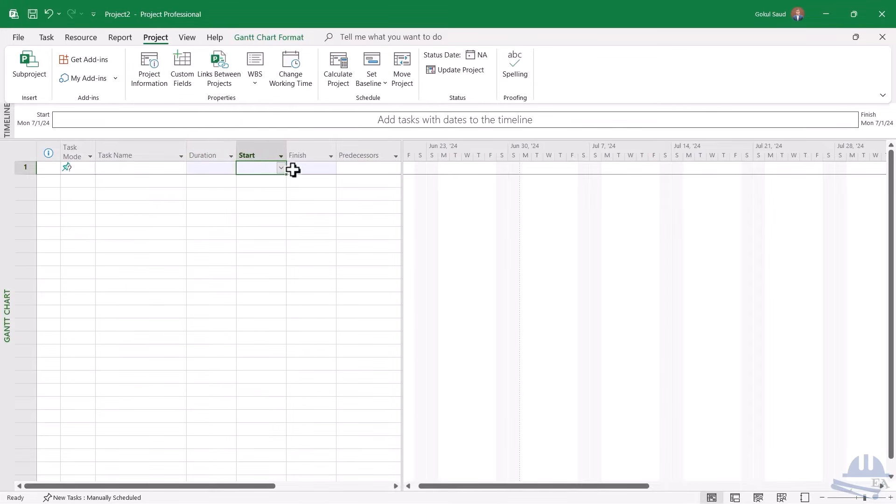
pyautogui.click(298, 170)
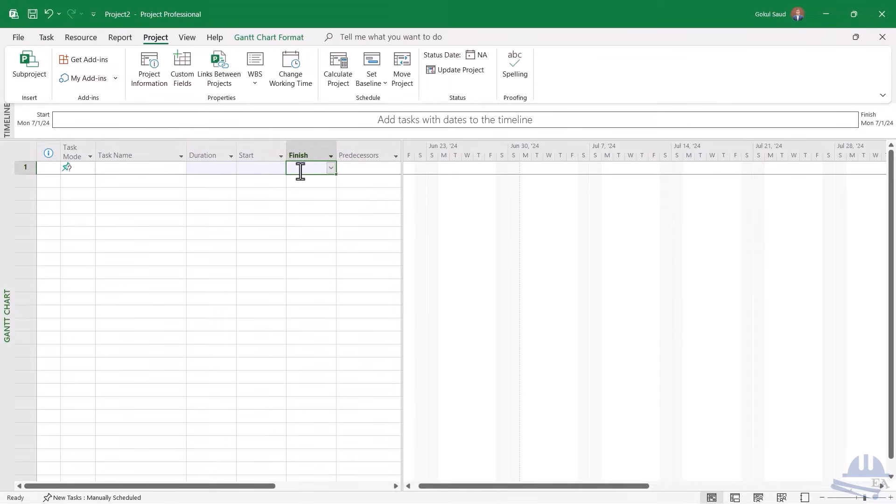
pyautogui.click(359, 169)
pyautogui.click(330, 181)
pyautogui.click(354, 172)
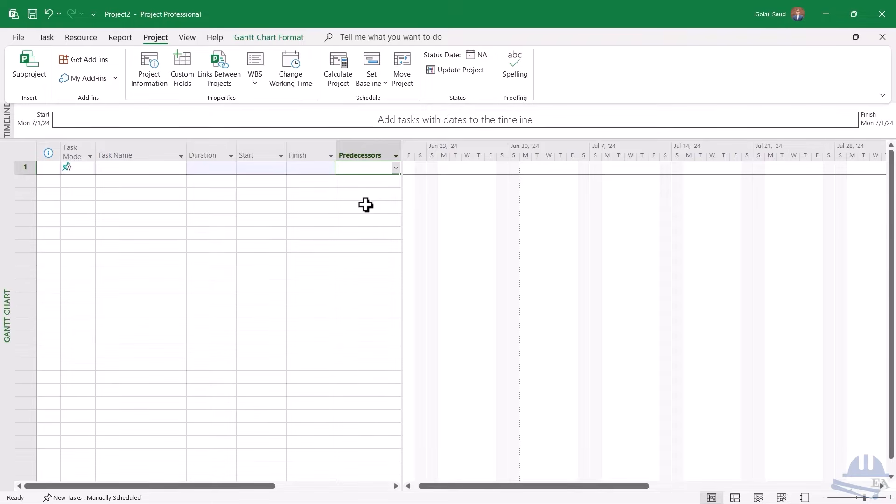
pyautogui.click(141, 168)
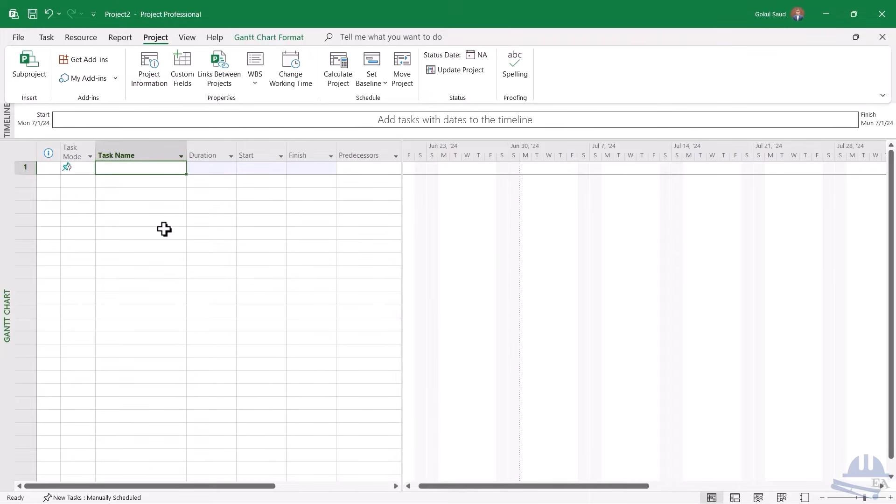
pyautogui.press('F2')
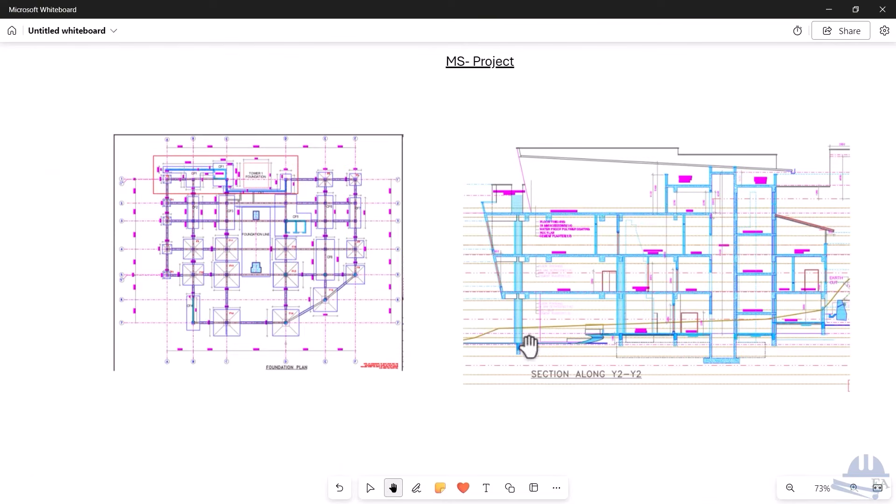
# In Microsoft Whiteboard, handwrite Plan and Section labels with arrows above the two drawings and a "15000 sft building" note beside the foundation plan
pyautogui.moveTo(325, 107)
pyautogui.mouseDown()
pyautogui.moveTo(332, 132)
pyautogui.moveTo(306, 100)
pyautogui.moveTo(340, 87)
pyautogui.mouseUp()
pyautogui.moveTo(589, 116)
pyautogui.mouseDown()
pyautogui.moveTo(583, 124)
pyautogui.moveTo(595, 124)
pyautogui.moveTo(600, 105)
pyautogui.moveTo(649, 92)
pyautogui.mouseUp()
pyautogui.moveTo(586, 140); pyautogui.dragTo(648, 99)
pyautogui.click(653, 89)
pyautogui.click(654, 93)
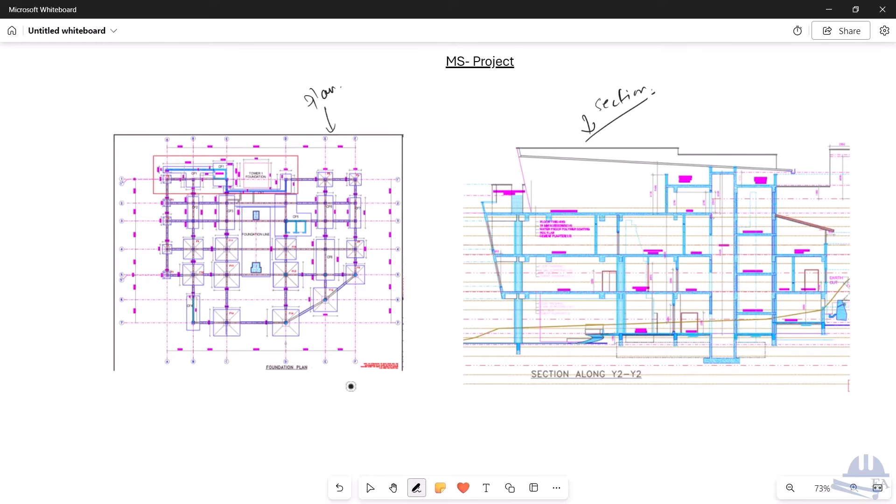
pyautogui.moveTo(349, 394)
pyautogui.mouseDown()
pyautogui.moveTo(371, 341)
pyautogui.moveTo(386, 334)
pyautogui.moveTo(419, 275)
pyautogui.moveTo(372, 408)
pyautogui.mouseUp()
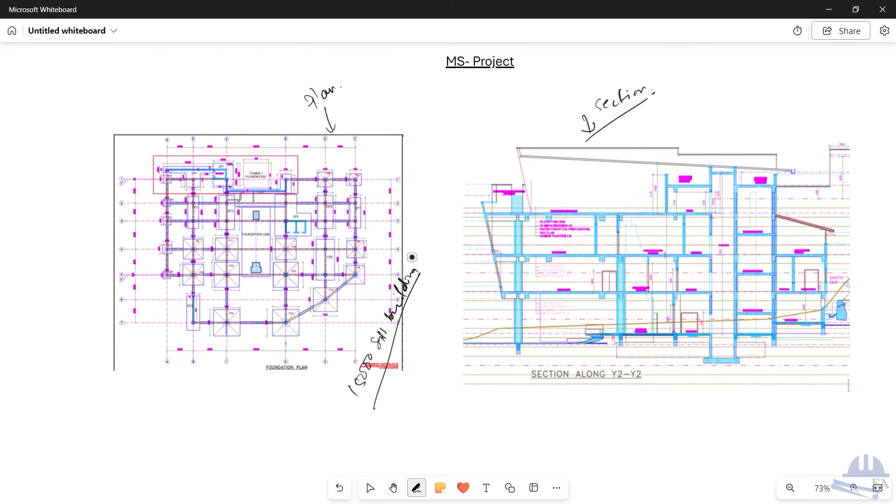
pyautogui.press('space')
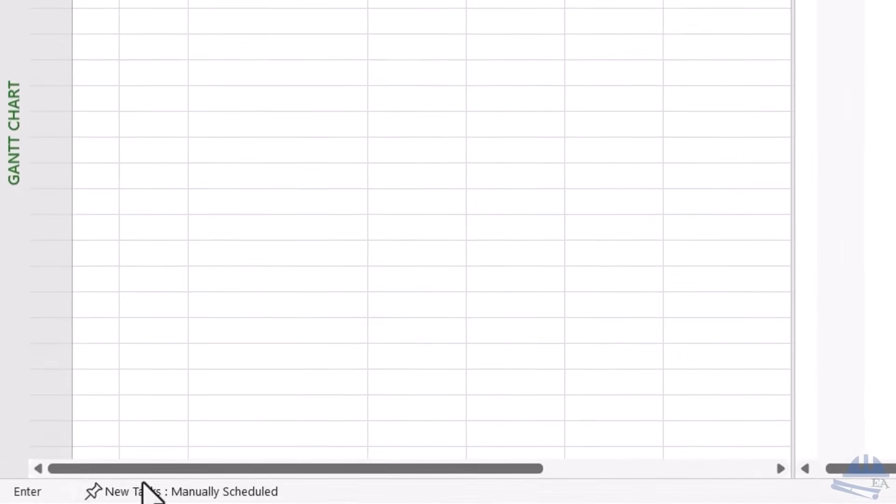
# Set the scheduling mode for new tasks to Auto Scheduled
pyautogui.click(156, 496)
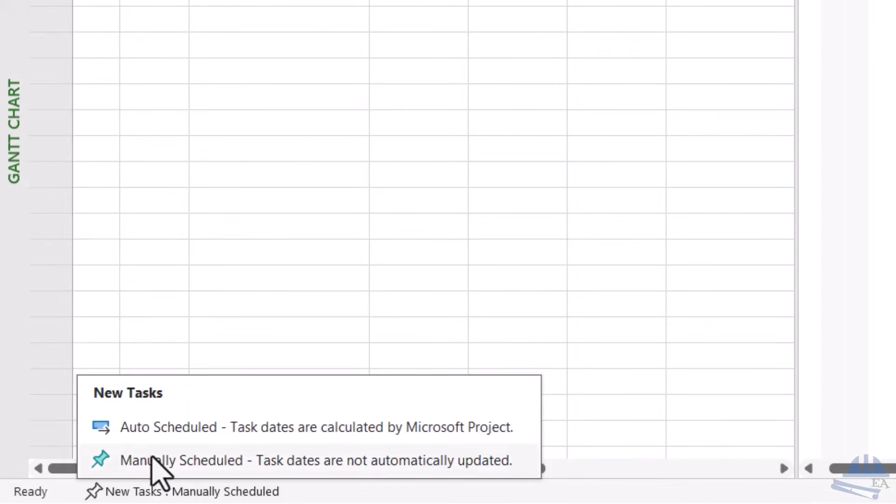
pyautogui.click(153, 433)
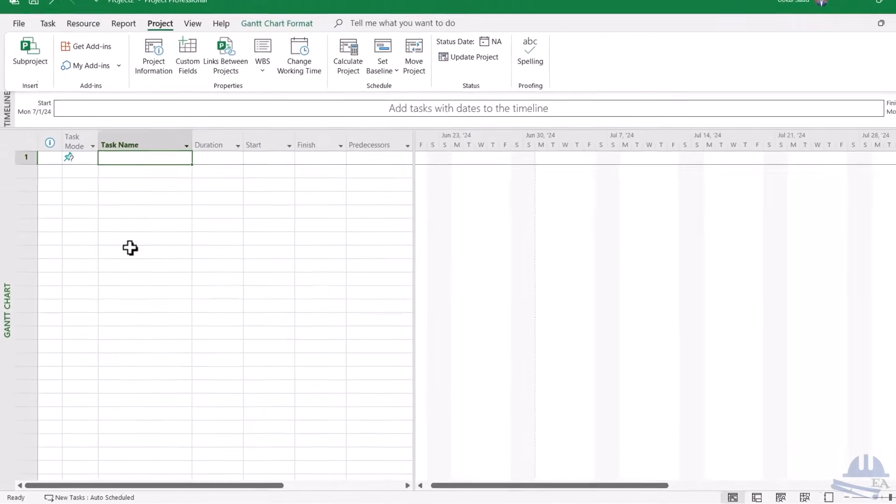
pyautogui.click(105, 196)
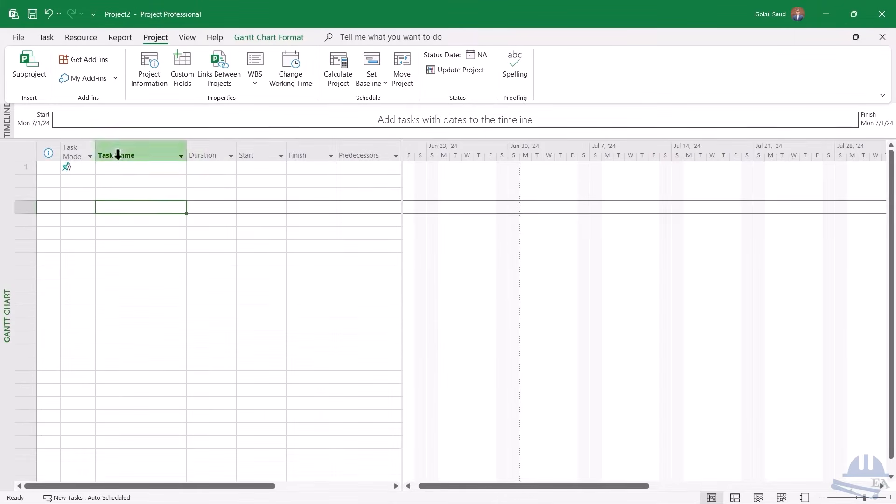
# Enter a trial task named a in the first row with a 5-day duration and a start date of 7/3/24
pyautogui.click(128, 170)
pyautogui.write('a')
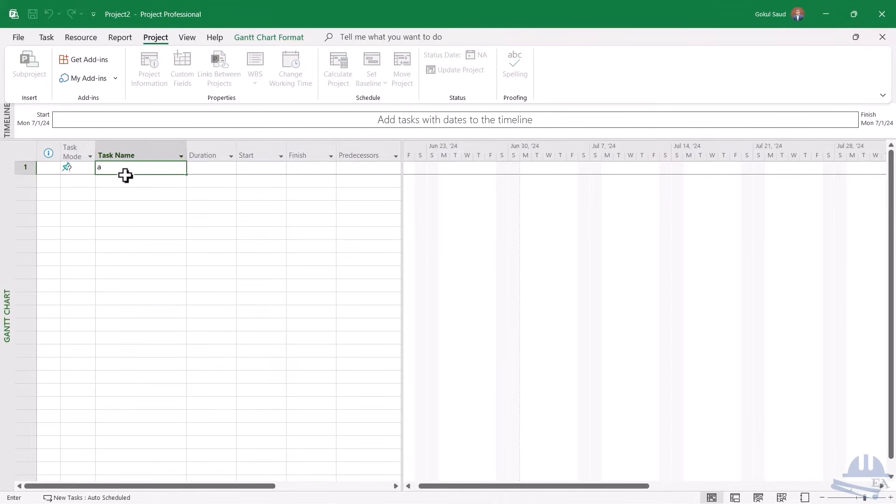
pyautogui.click(212, 172)
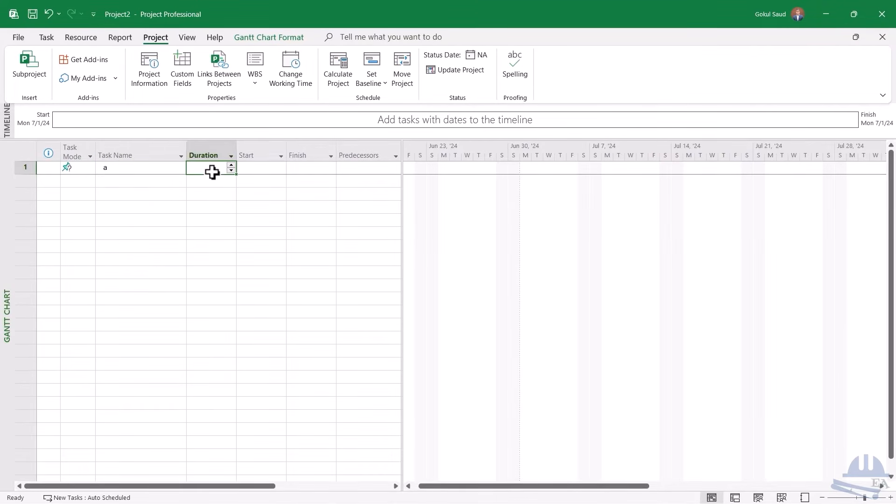
pyautogui.write('5')
pyautogui.press('Return')
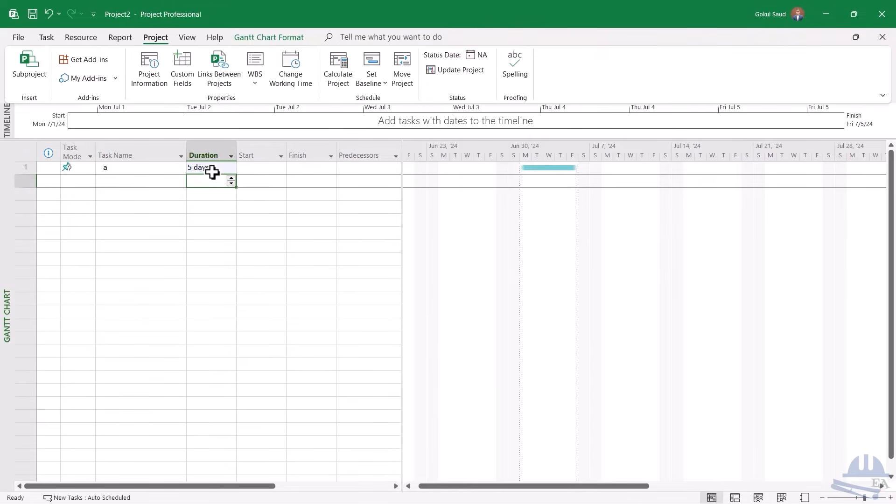
pyautogui.click(279, 169)
pyautogui.click(280, 168)
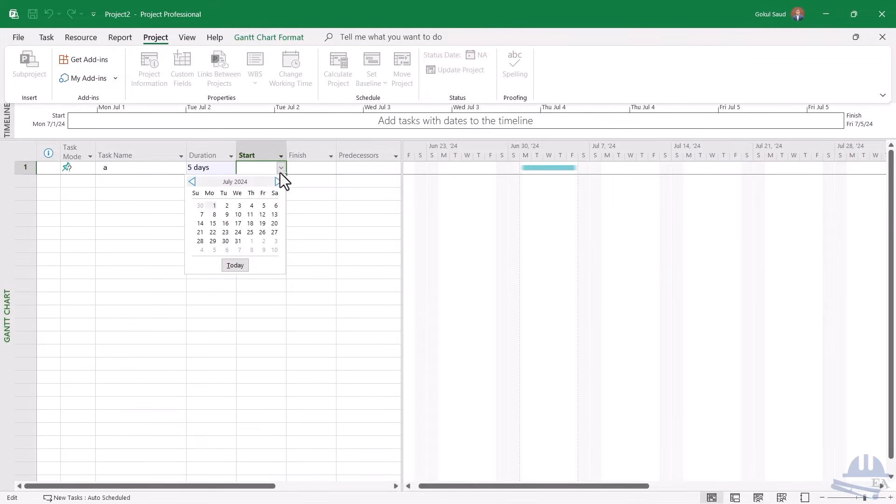
pyautogui.click(239, 206)
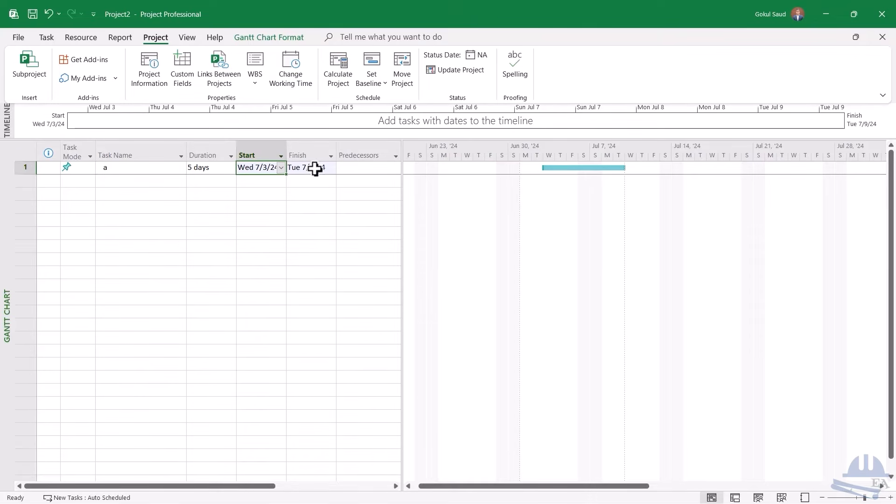
# Delete the trial task in the first row and add a Mobilization task there with a duration of 15 days
pyautogui.click(26, 167)
pyautogui.press('Delete')
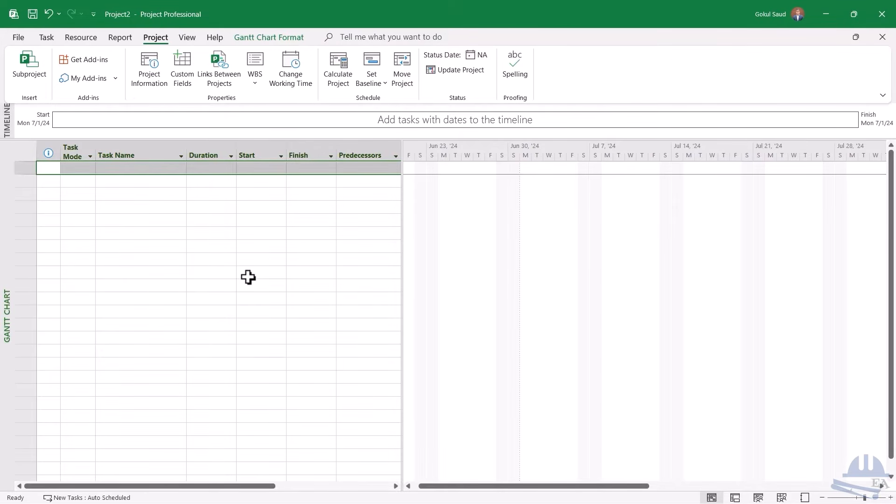
pyautogui.click(124, 169)
pyautogui.click(133, 171)
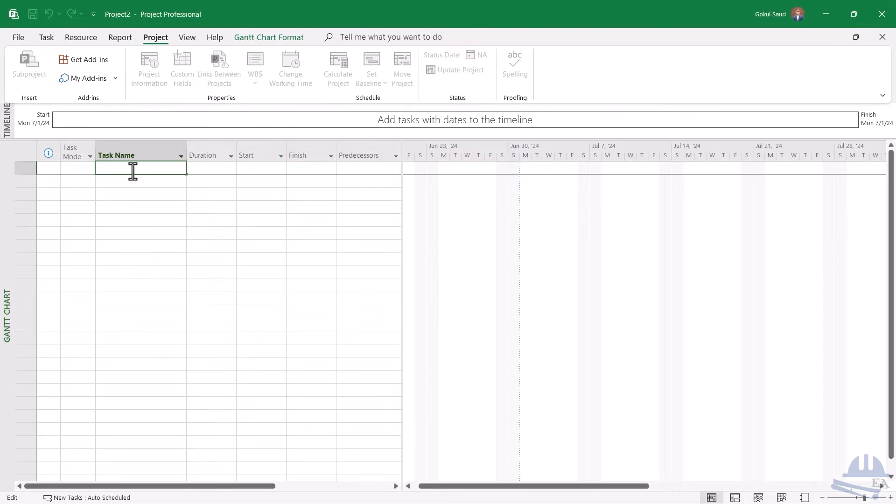
pyautogui.write('Mobilization')
pyautogui.press('Return')
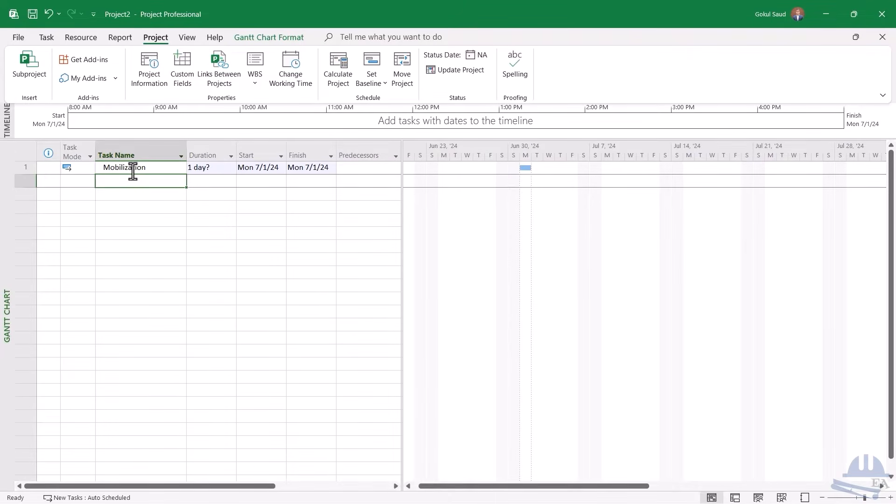
pyautogui.click(214, 168)
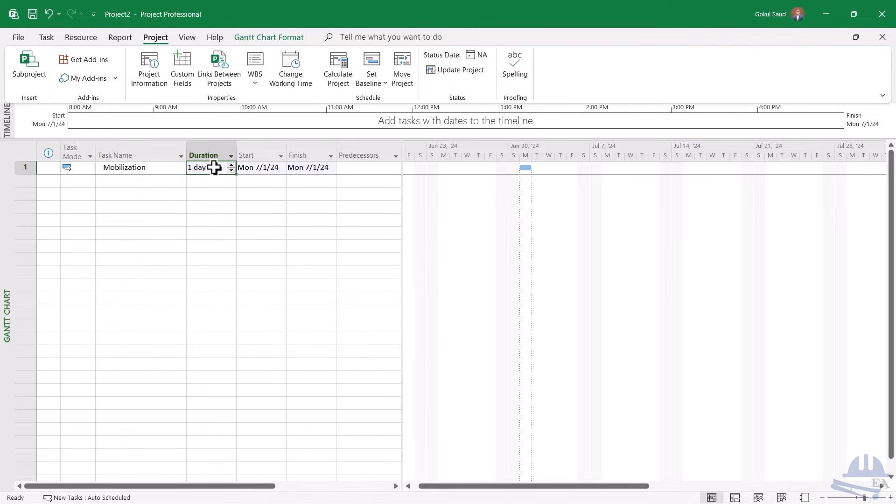
pyautogui.write('15')
pyautogui.press('Return')
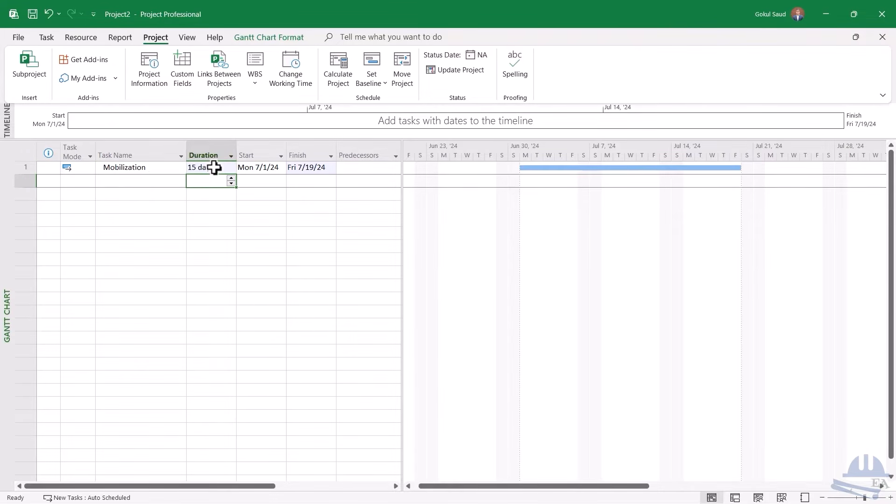
# Add a Surveying and Layout task directly below Mobilization
pyautogui.click(142, 181)
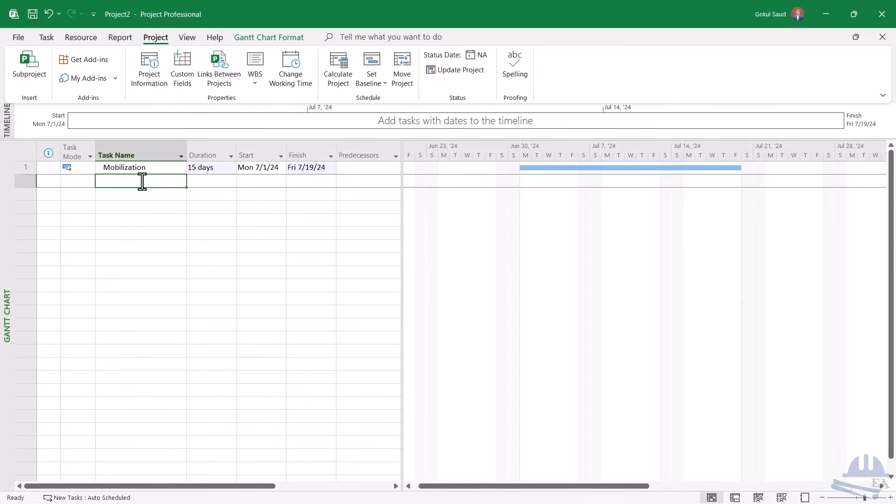
pyautogui.write('Su')
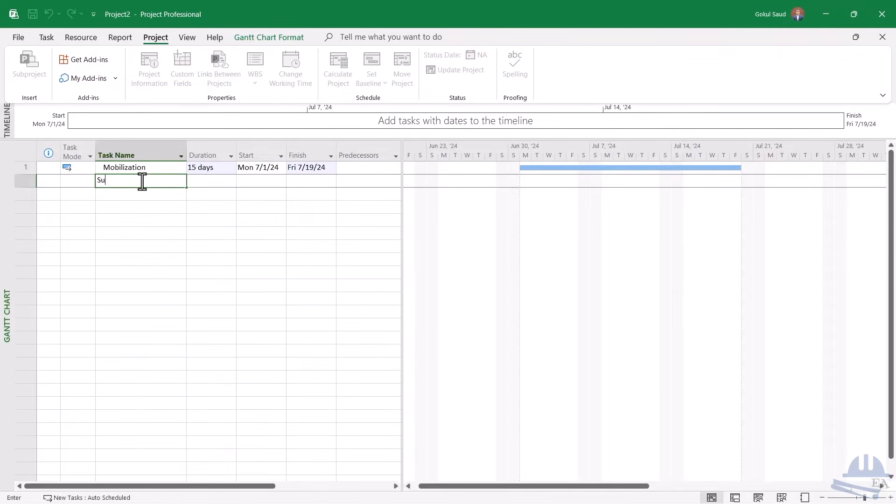
pyautogui.write('rveying and Layout')
pyautogui.press('Return')
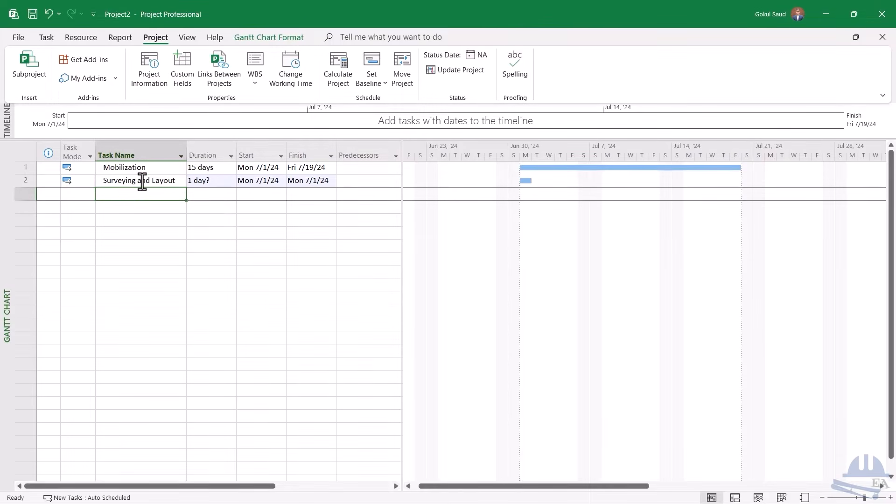
pyautogui.press('Return')
pyautogui.press('Return')
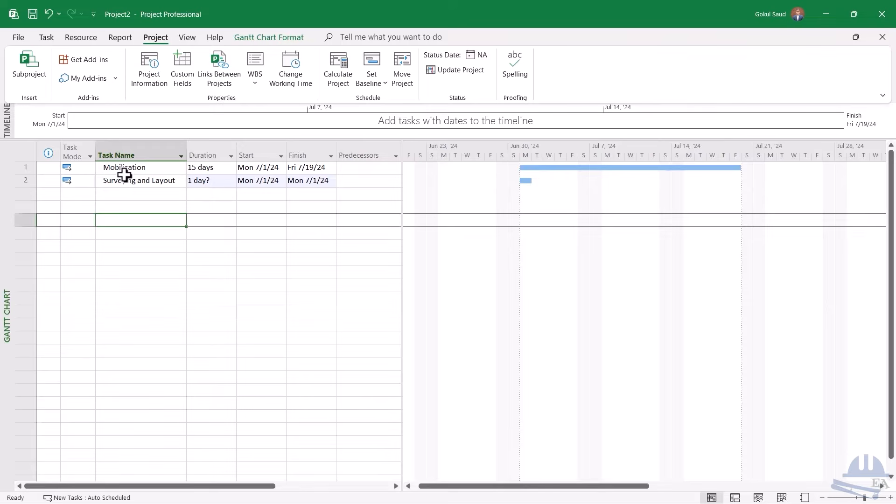
# Insert a new task above Mobilization and name it MS Tutorial Project
pyautogui.click(20, 169)
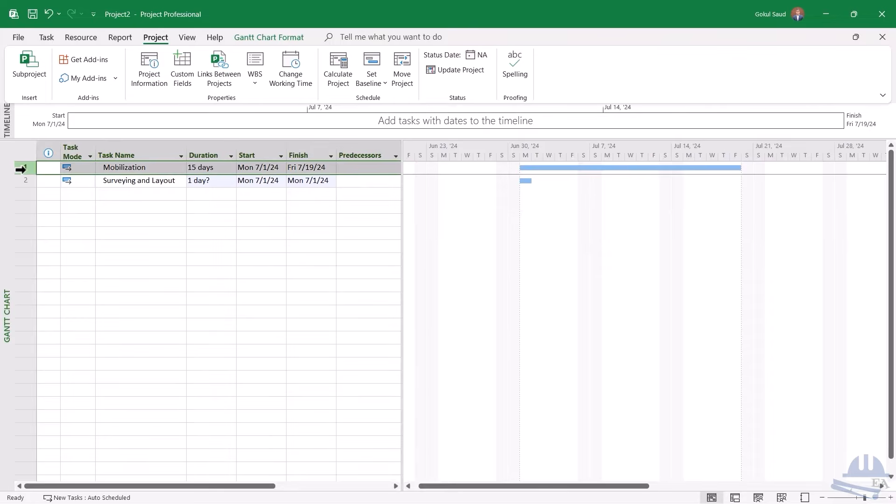
pyautogui.rightClick(21, 169)
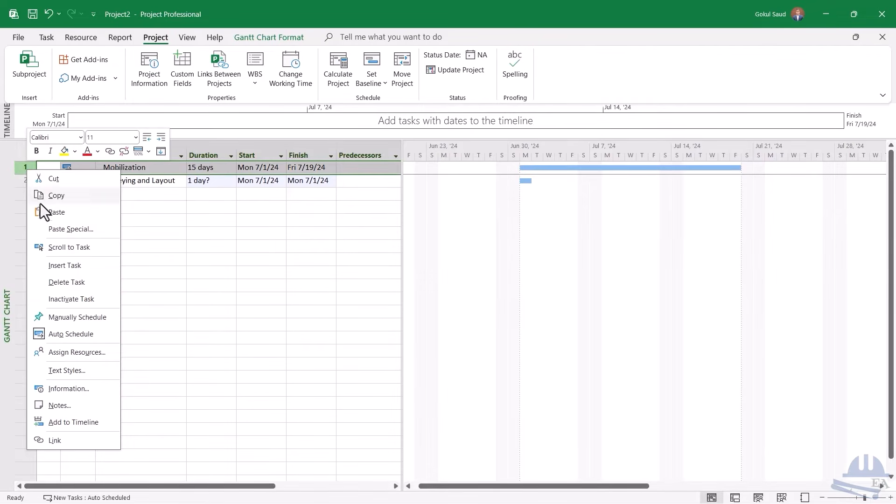
pyautogui.click(60, 266)
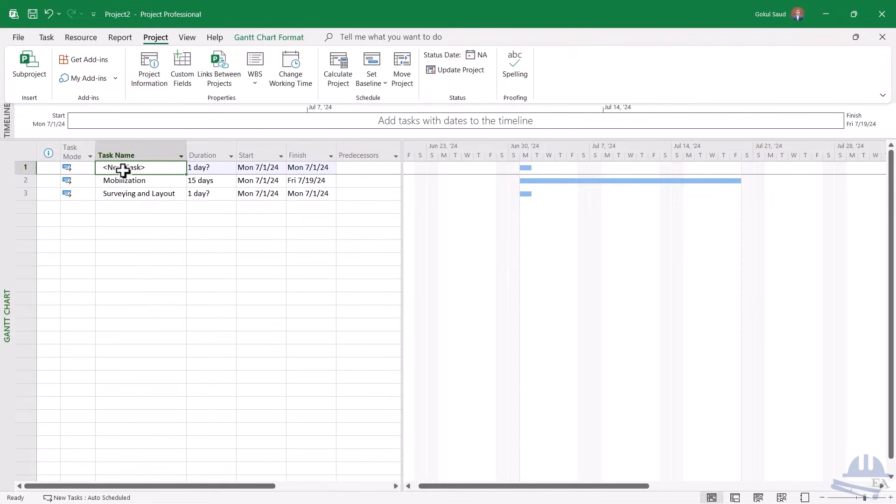
pyautogui.write('MS')
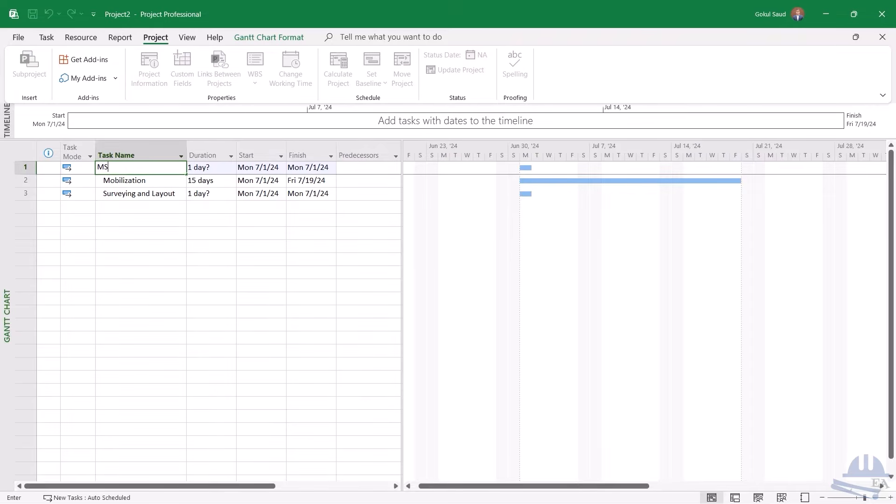
pyautogui.write(' Tutorial Project')
pyautogui.press('Return')
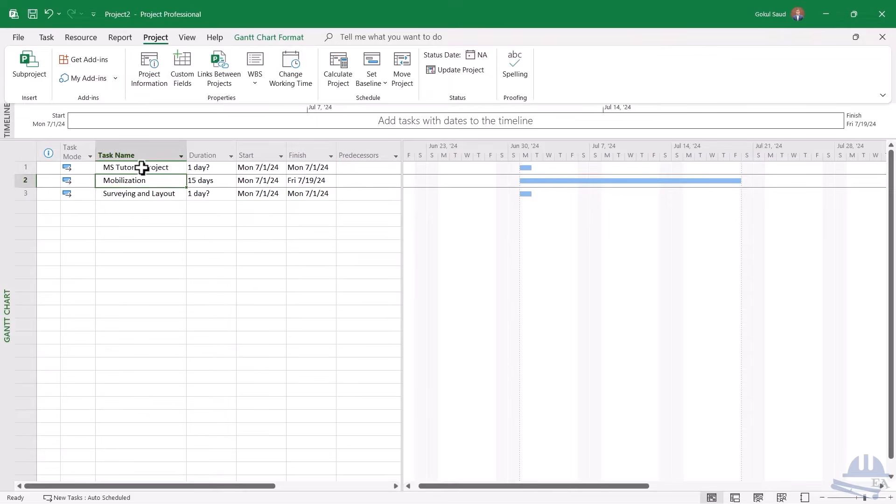
# Add the tasks Foundation Works, Excavation, Soling and PCC in consecutive rows below Surveying and Layout
pyautogui.click(138, 194)
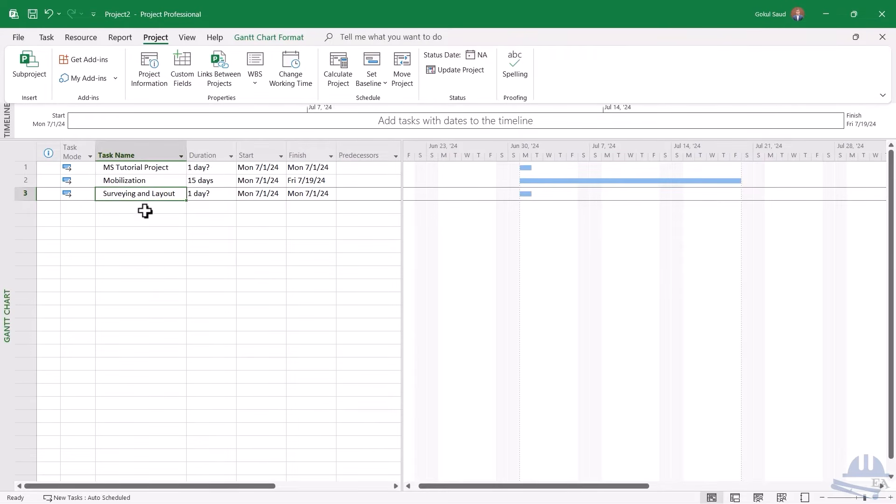
pyautogui.click(145, 208)
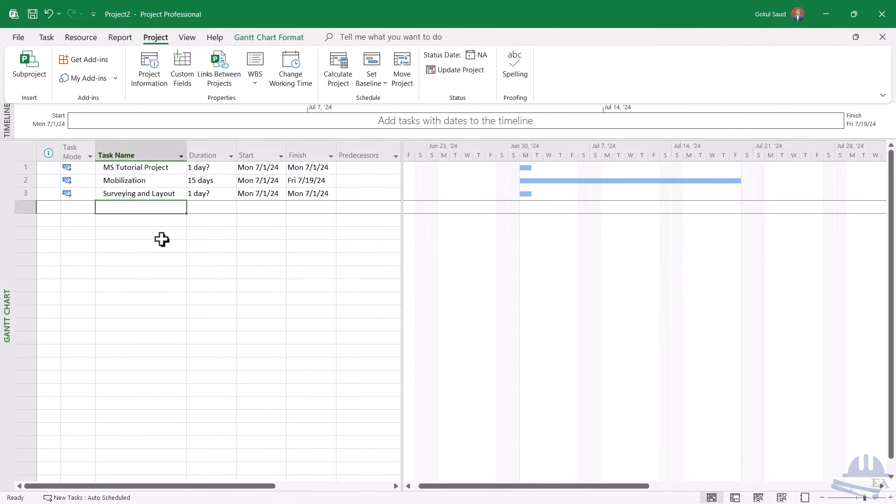
pyautogui.write('Foundation Works')
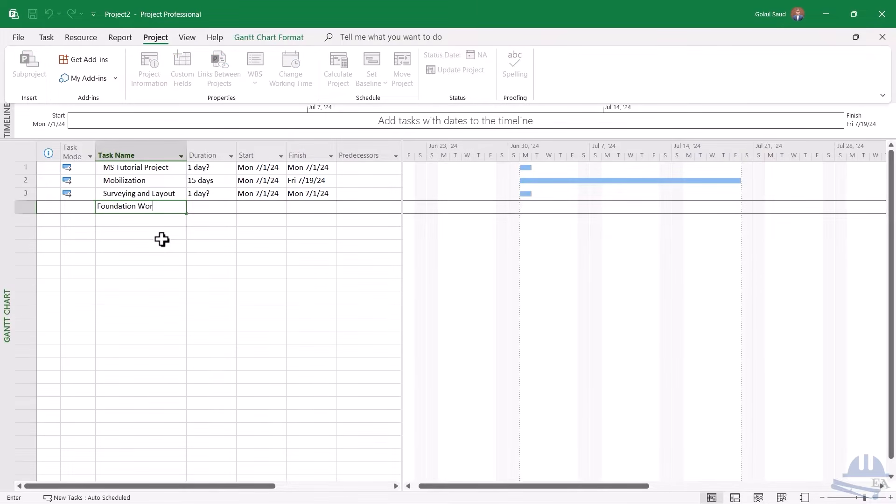
pyautogui.press('Return')
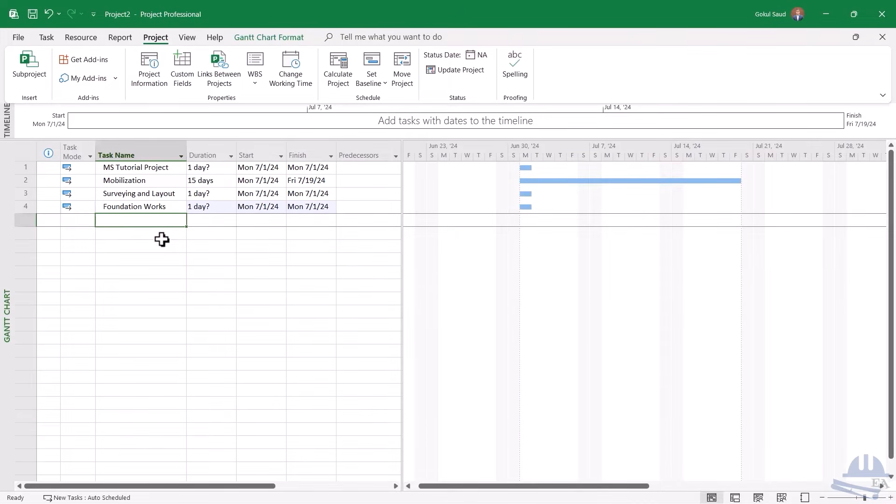
pyautogui.write('Excavation')
pyautogui.press('Return')
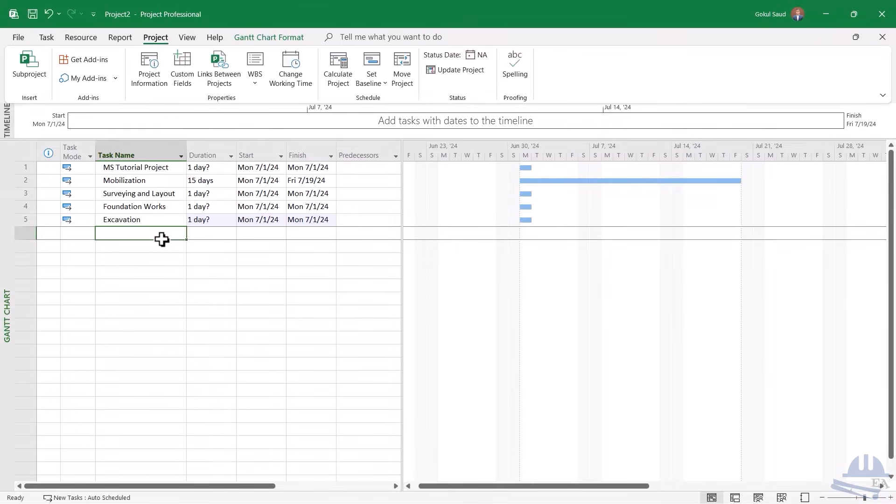
pyautogui.write('Soling')
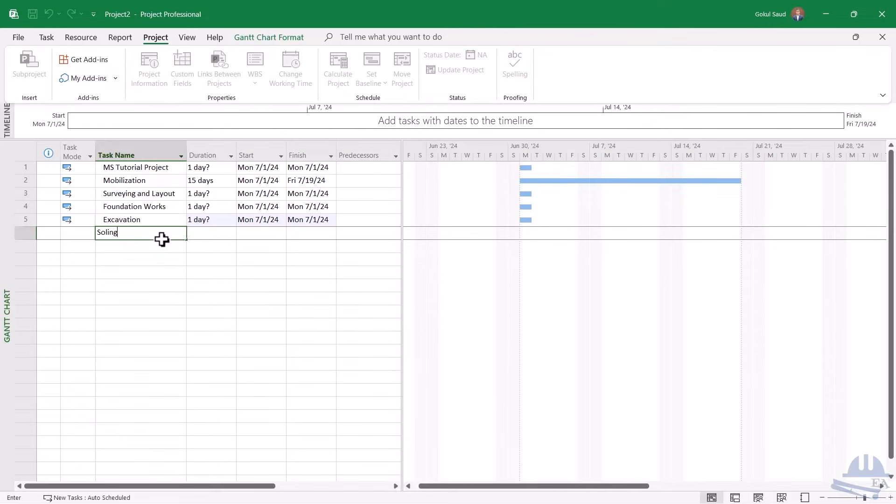
pyautogui.press('Return')
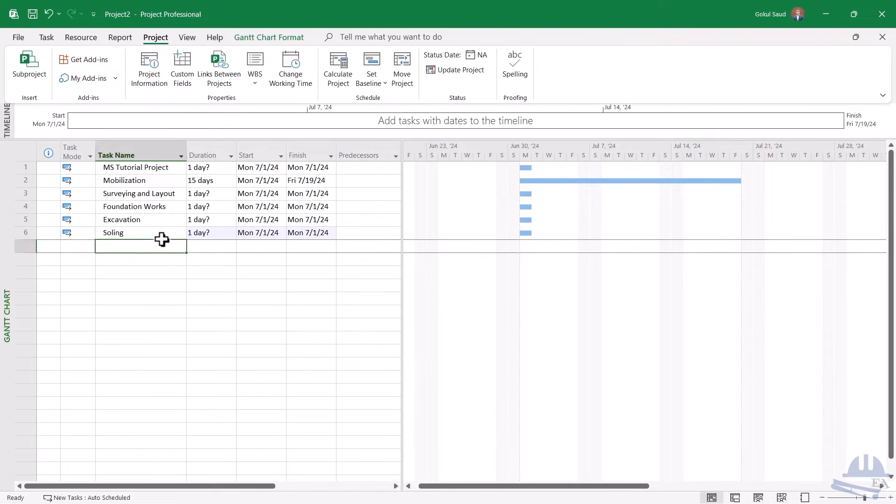
pyautogui.write('PCC')
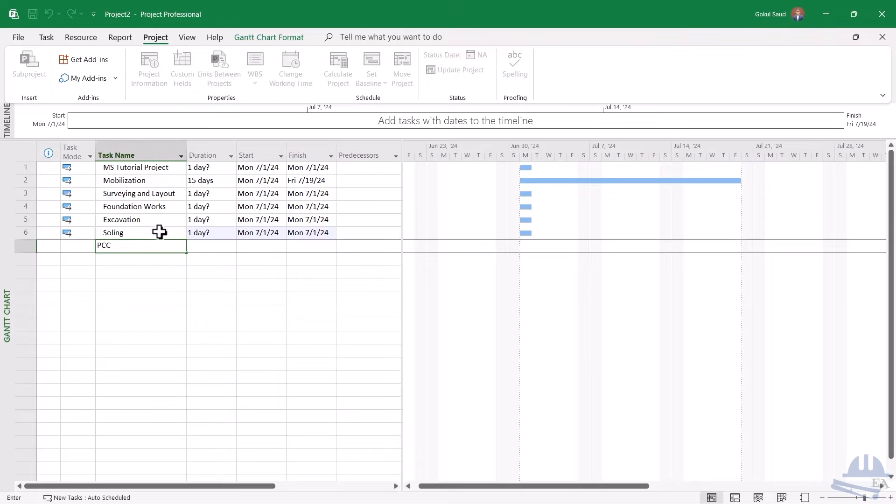
pyautogui.press('Return')
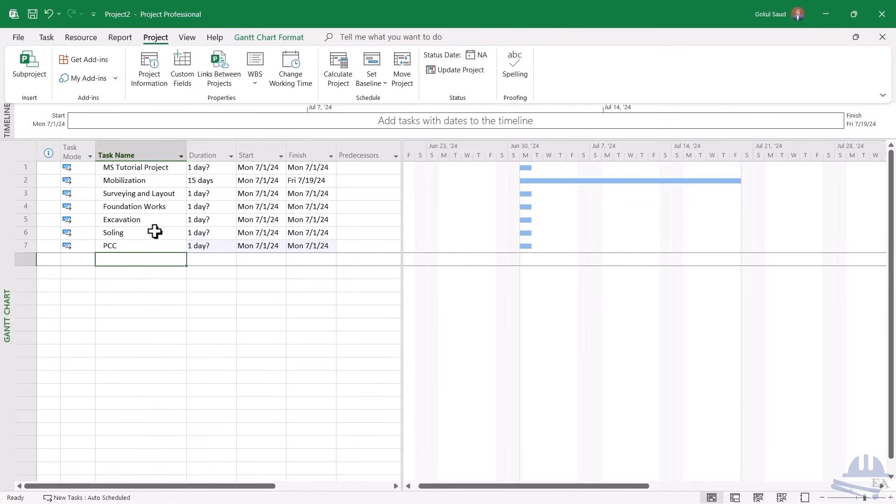
# Add the tasks Reinforcement of Footing and column and Formworks in the two rows below PCC
pyautogui.write('Re')
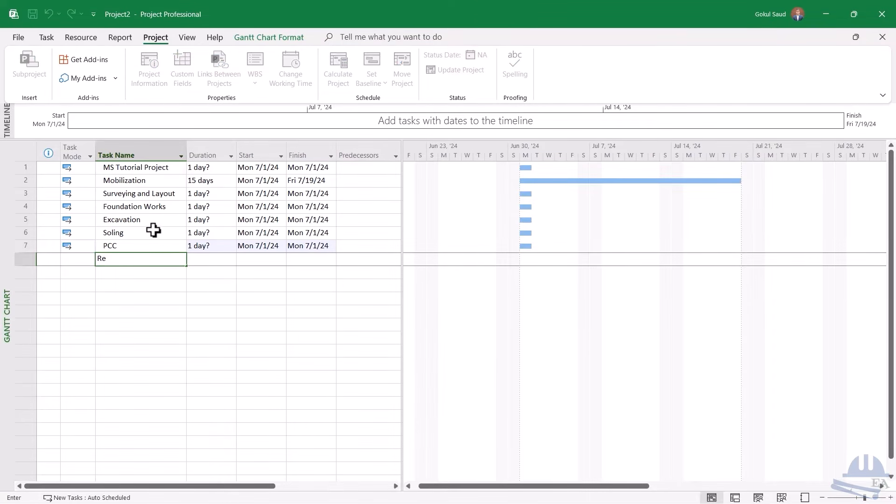
pyautogui.write('inforcement of Fo')
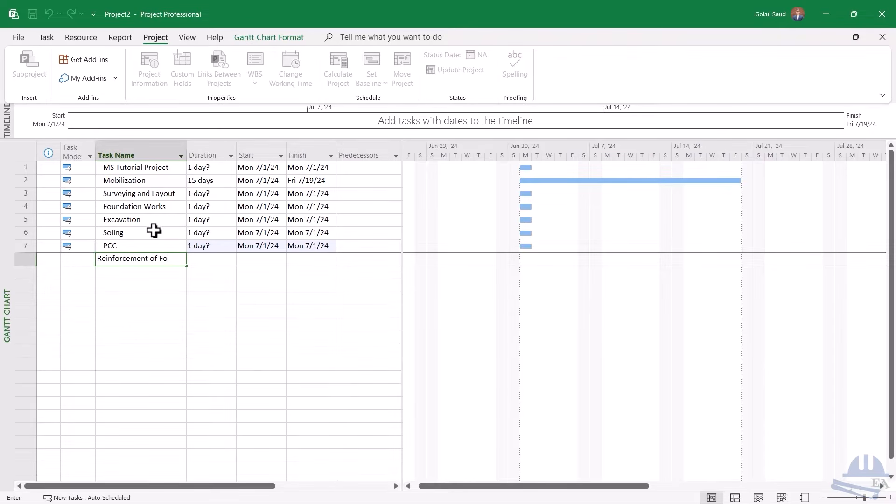
pyautogui.write('oting and column')
pyautogui.press('Return')
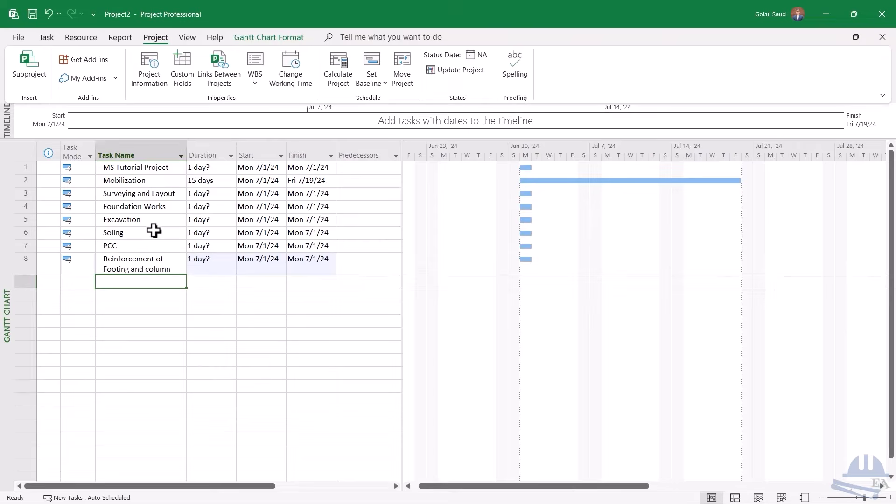
pyautogui.write('Formworks')
pyautogui.press('Return')
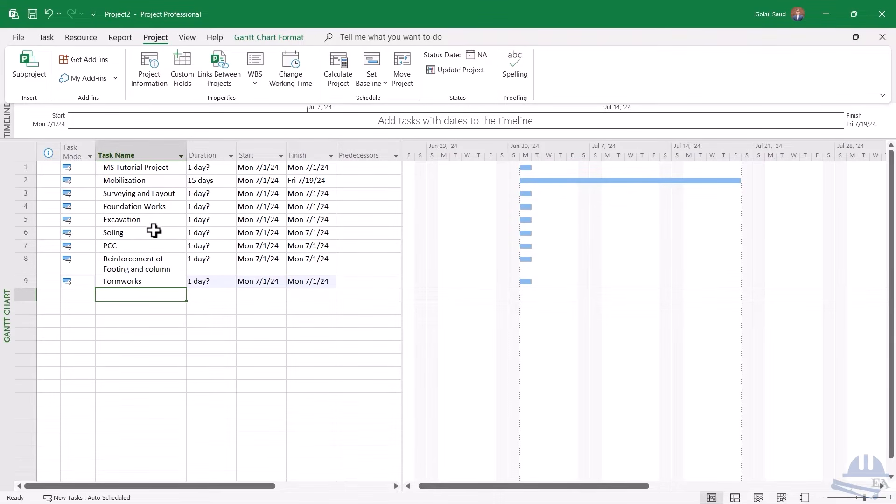
# Add the tasks Concreting, Soling for tie beam wall and PCC for tie beam wall in consecutive rows below Formworks
pyautogui.write('Concreting')
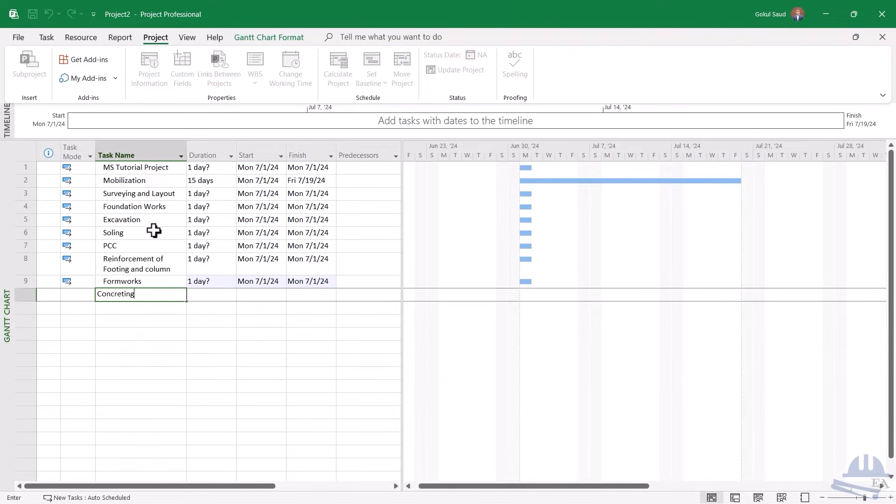
pyautogui.press('Return')
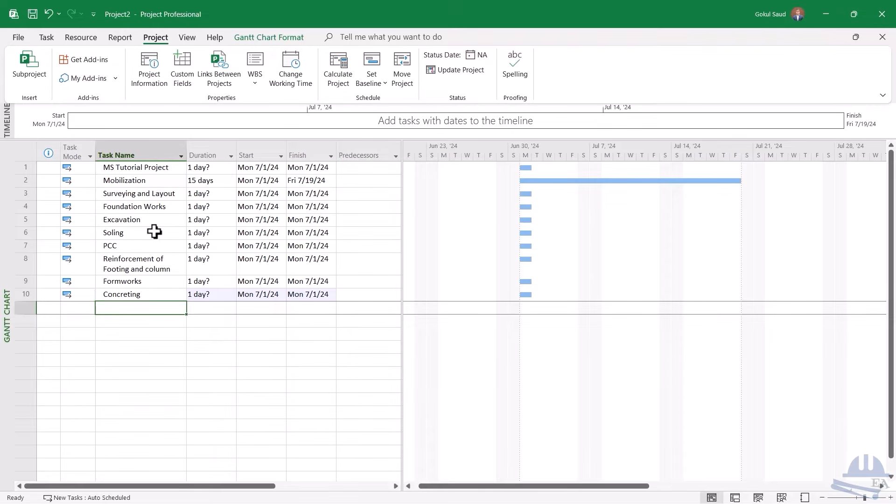
pyautogui.write('Solin')
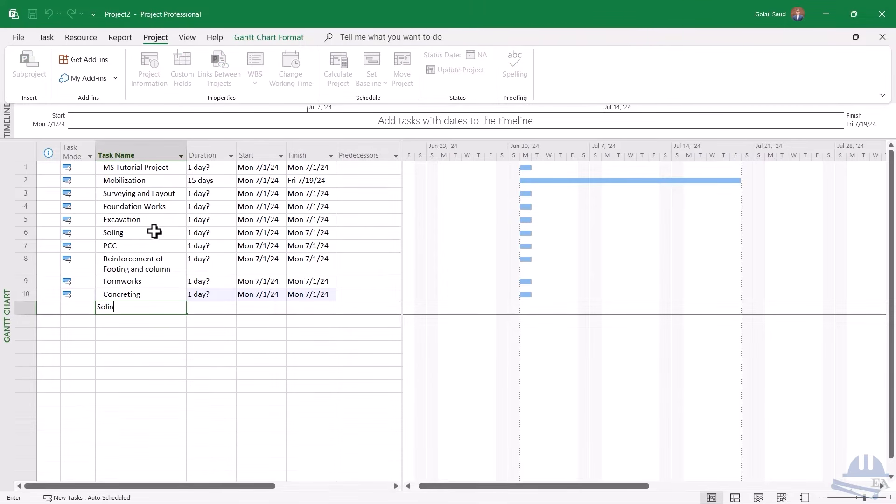
pyautogui.write('g for tie beam wall')
pyautogui.press('Return')
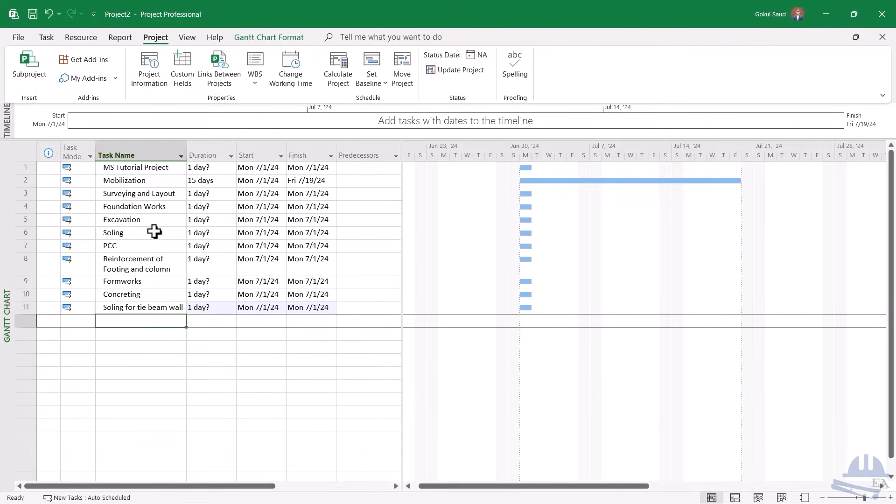
pyautogui.write('P')
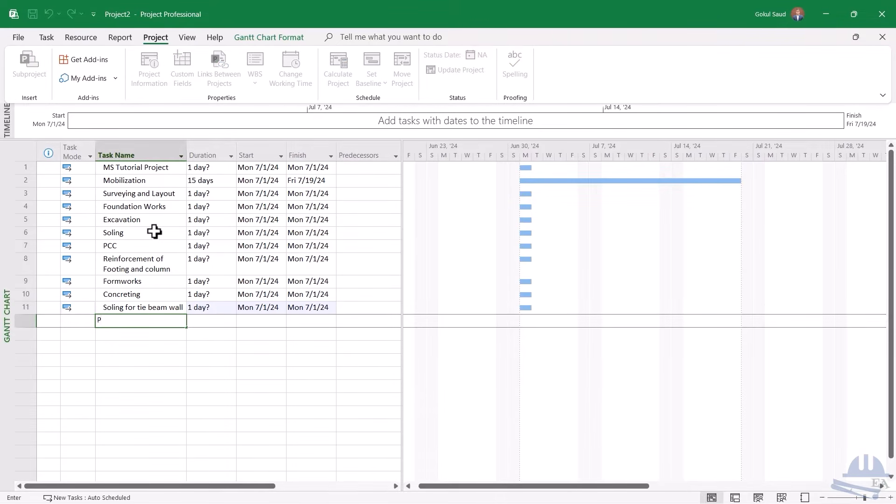
pyautogui.write('CC for tie beam wall')
pyautogui.press('Return')
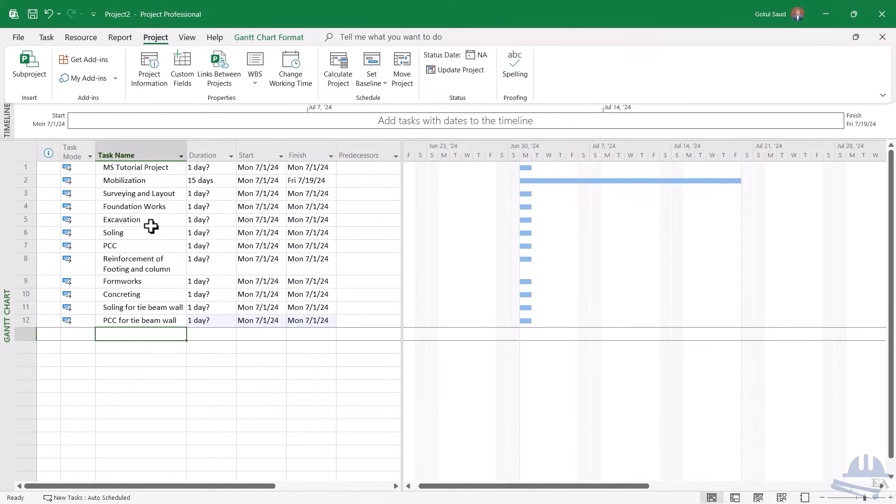
# Add a task named Brick masonry work for tie beam directly below PCC for tie beam wall
pyautogui.write('brick')
pyautogui.press('BackSpace')
pyautogui.press('BackSpace')
pyautogui.press('BackSpace')
pyautogui.press('BackSpace')
pyautogui.press('BackSpace')
pyautogui.write('Brick M')
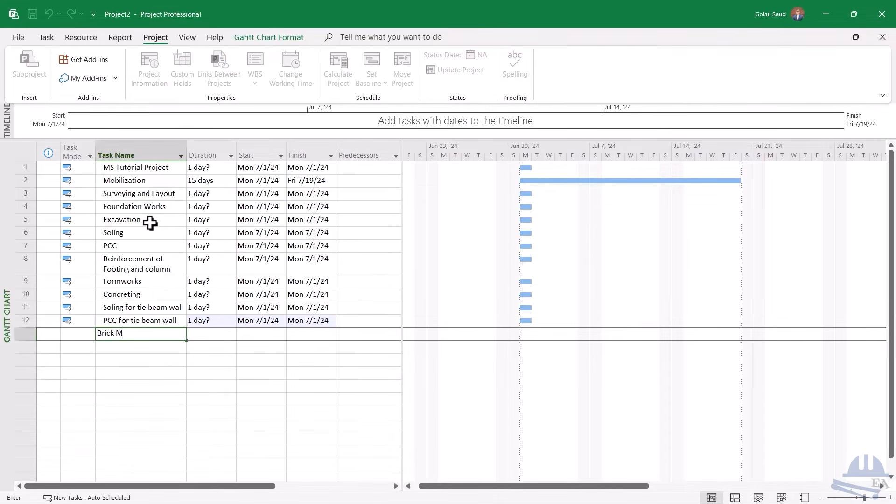
pyautogui.press('BackSpace')
pyautogui.write('masona')
pyautogui.press('BackSpace')
pyautogui.write('ry work for tie beam')
pyautogui.press('Return')
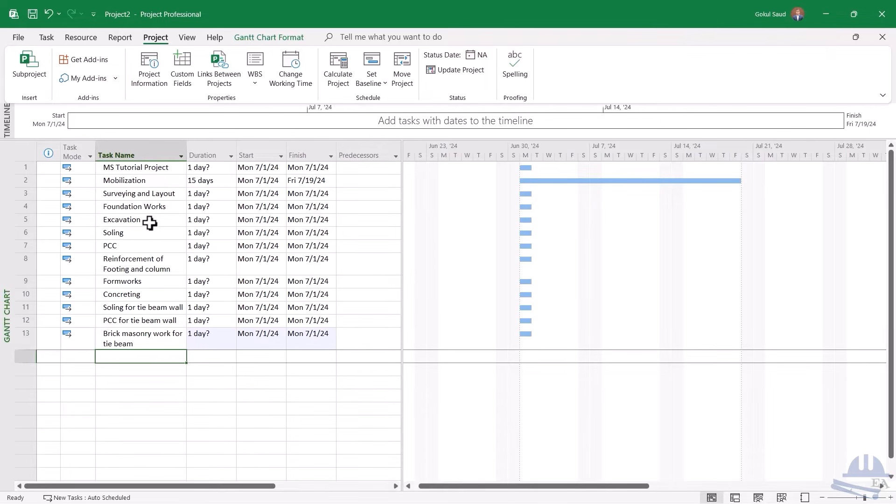
# Add the tasks Reinforcement work of tie beam, Formwork of Tie beam and Concreting of tie beam in the rows below the brick masonry task
pyautogui.write('Rein')
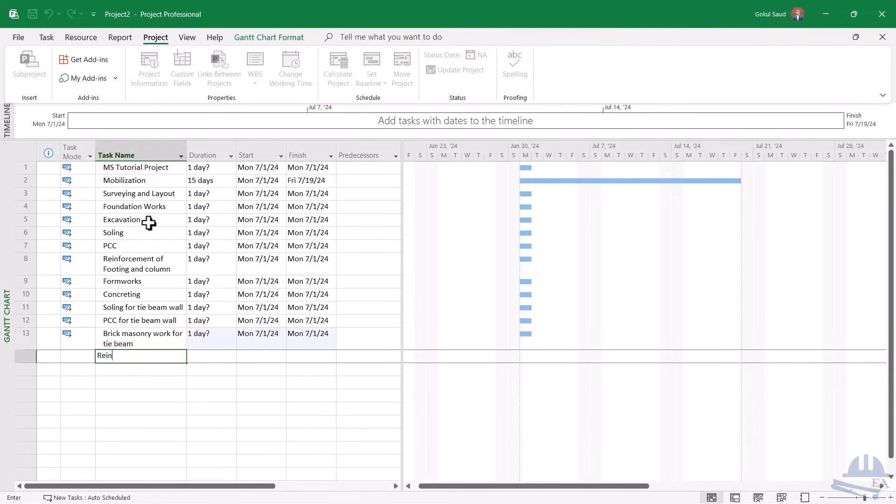
pyautogui.write('forcement work of tie beam')
pyautogui.press('Return')
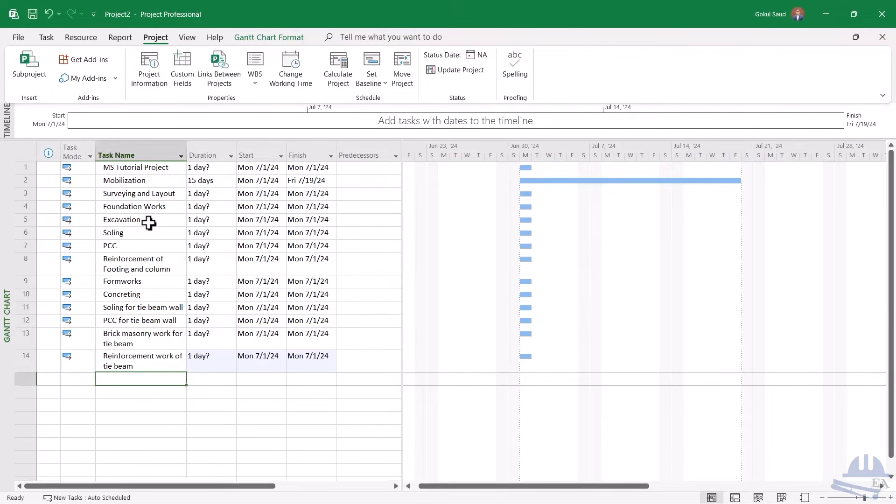
pyautogui.write('Form')
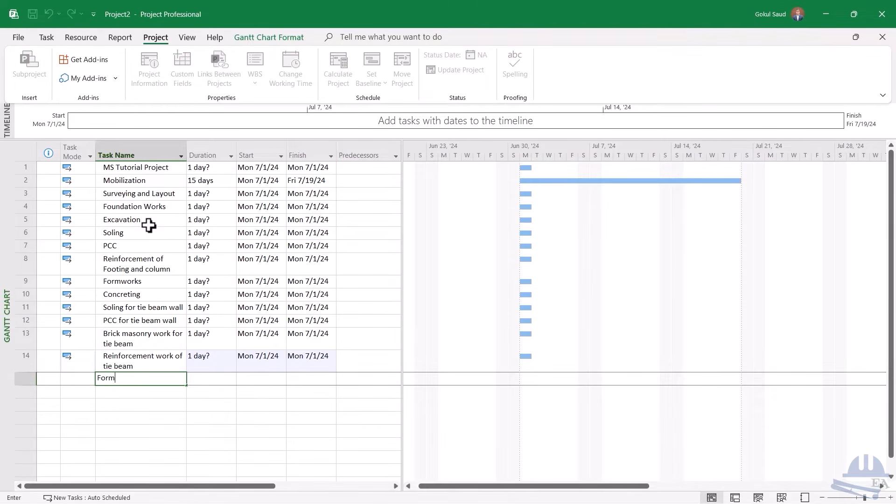
pyautogui.write('work of Tie beam')
pyautogui.press('Return')
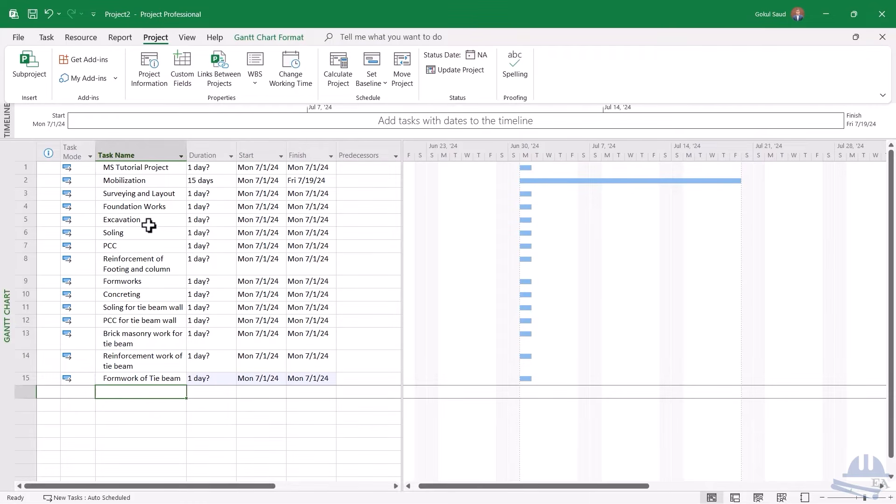
pyautogui.write('Concreting of ')
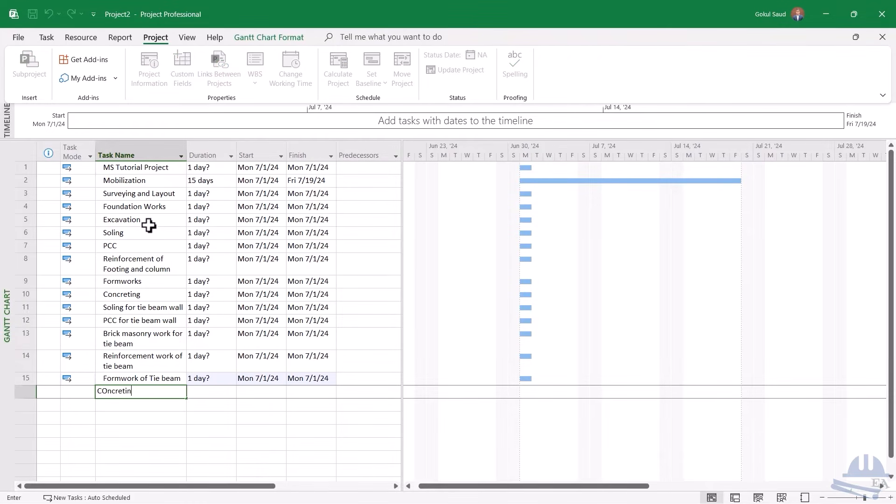
pyautogui.write('tie beam')
pyautogui.press('Return')
# Add a task named Soil backfiling in plinth level floor directly below Concreting of tie beam
pyautogui.write('Soil filing')
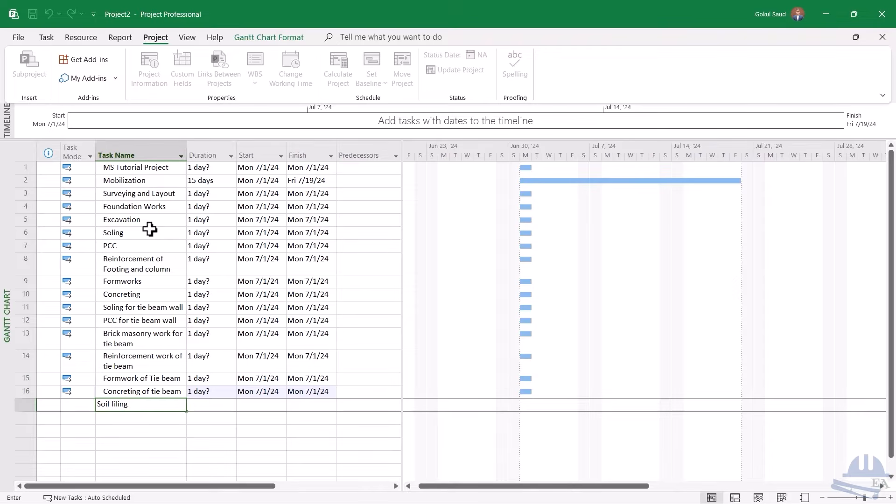
pyautogui.press('BackSpace')
pyautogui.press('BackSpace')
pyautogui.press('BackSpace')
pyautogui.press('BackSpace')
pyautogui.press('BackSpace')
pyautogui.press('BackSpace')
pyautogui.press('BackSpace')
pyautogui.write('backfiling in plinth level fo')
pyautogui.press('BackSpace')
pyautogui.write('loor')
pyautogui.press('Return')
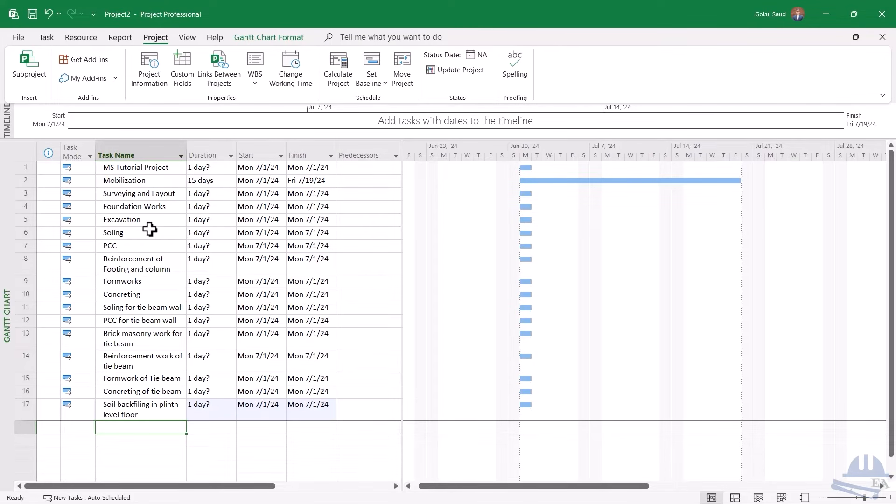
# Try to outdent the MS Tutorial Project task in the first row
pyautogui.click(135, 168)
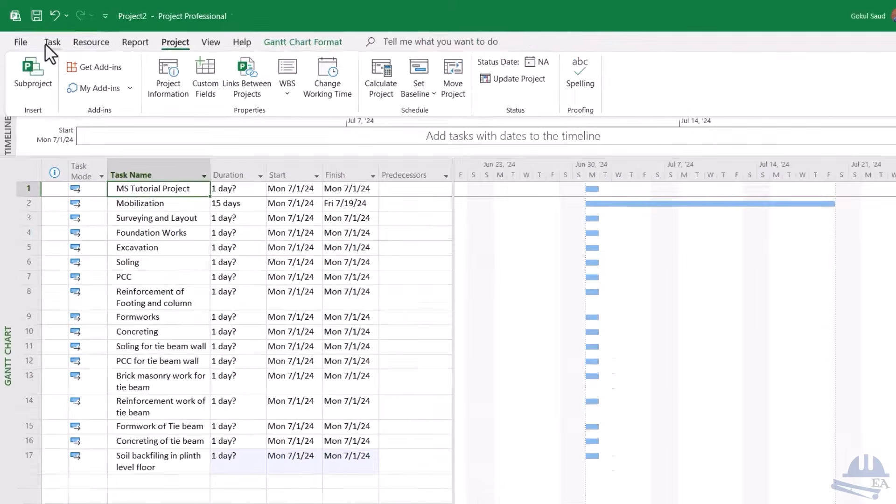
pyautogui.click(44, 38)
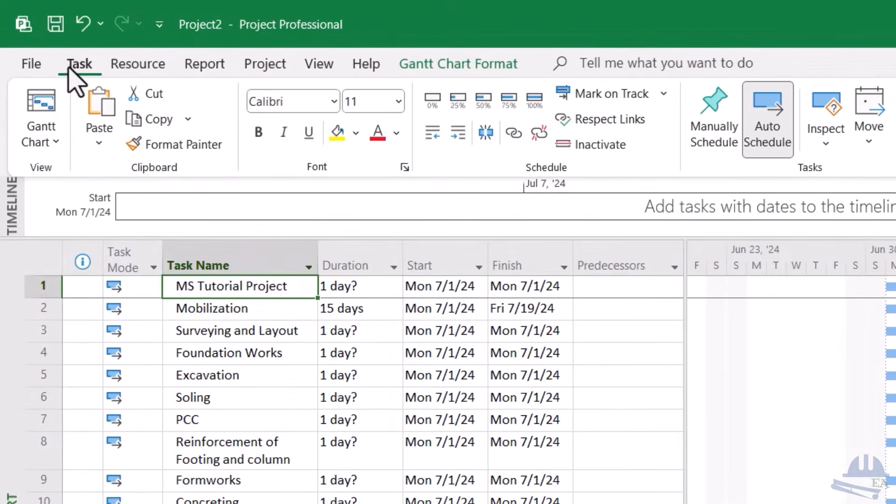
pyautogui.click(429, 134)
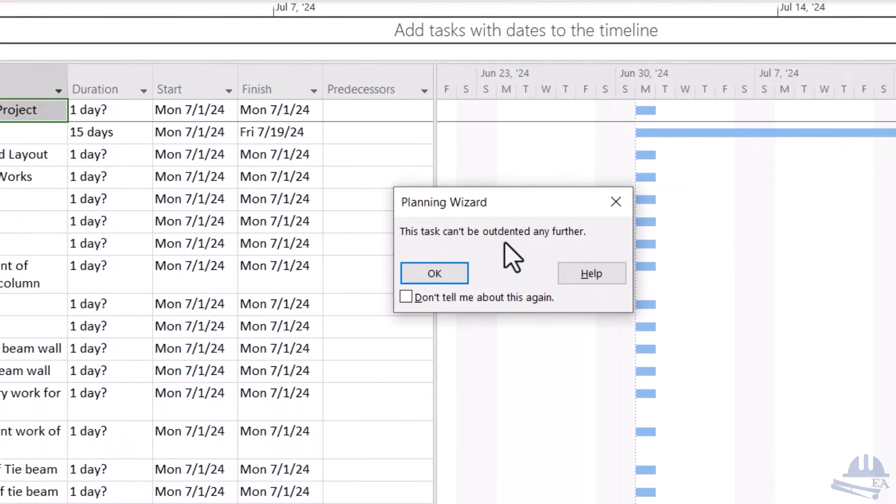
pyautogui.click(464, 277)
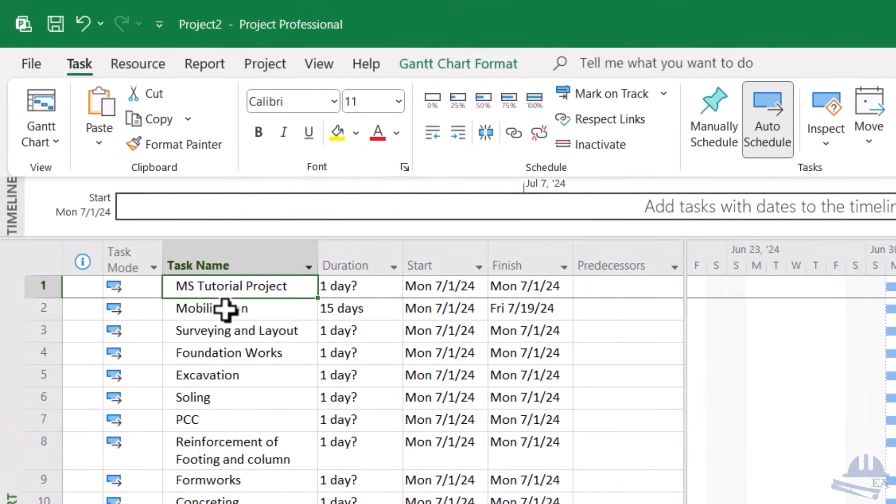
# Indent all tasks from Mobilization to Soil backfiling in plinth level floor as subtasks of MS Tutorial Project
pyautogui.click(226, 309)
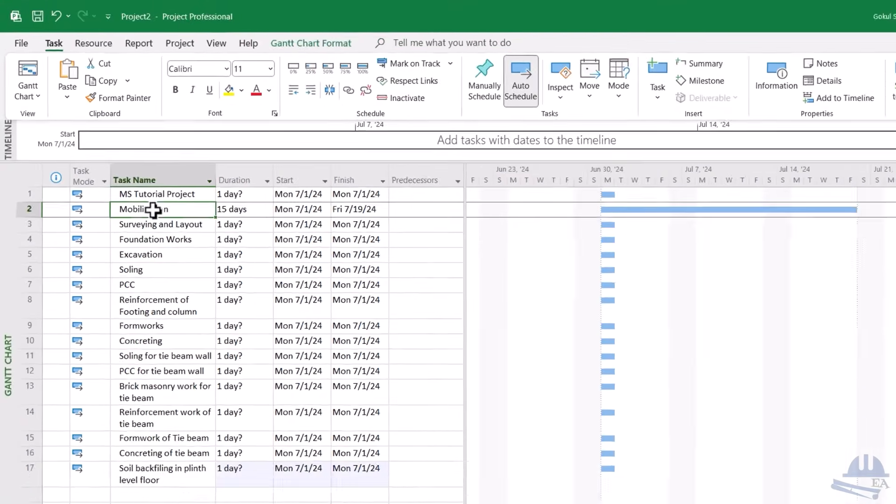
pyautogui.moveTo(153, 212); pyautogui.dragTo(149, 477)
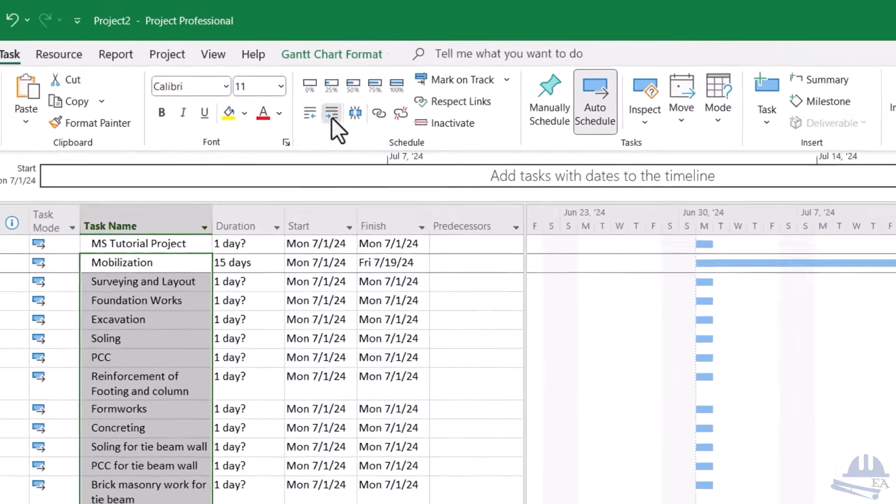
pyautogui.click(381, 151)
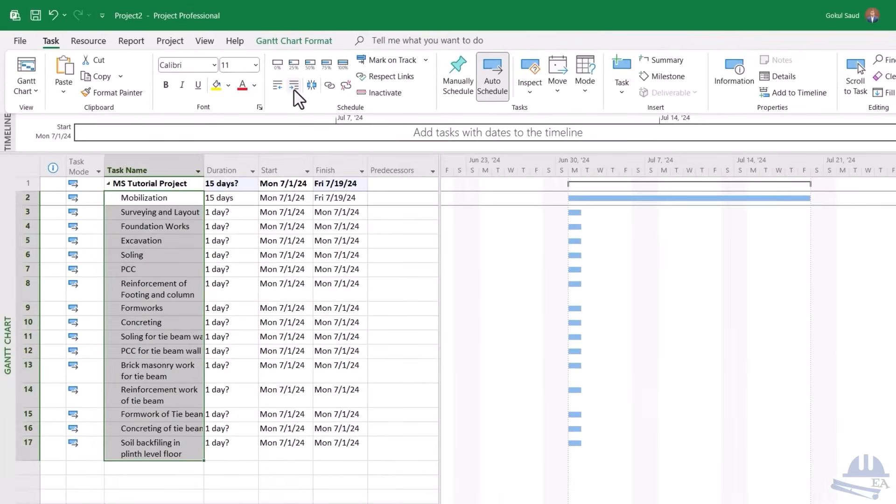
# Collapse the MS Tutorial Project summary task and expand it again to check its subtasks
pyautogui.click(137, 212)
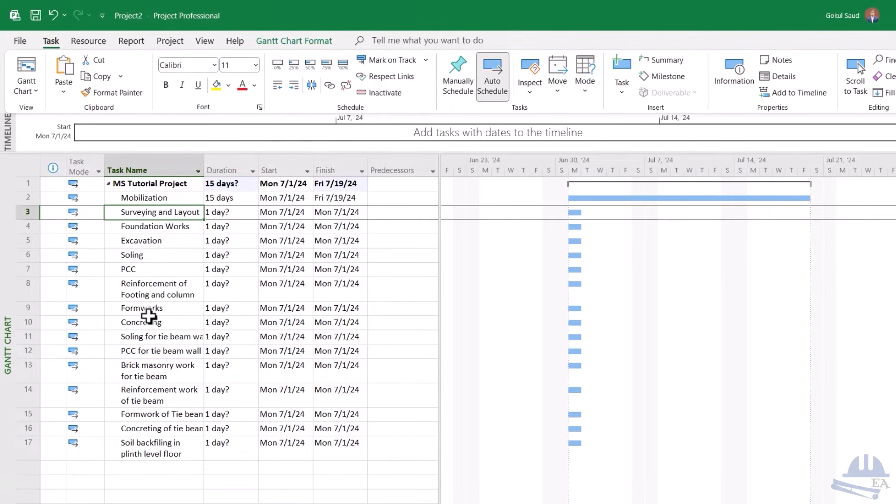
pyautogui.click(108, 186)
pyautogui.click(108, 185)
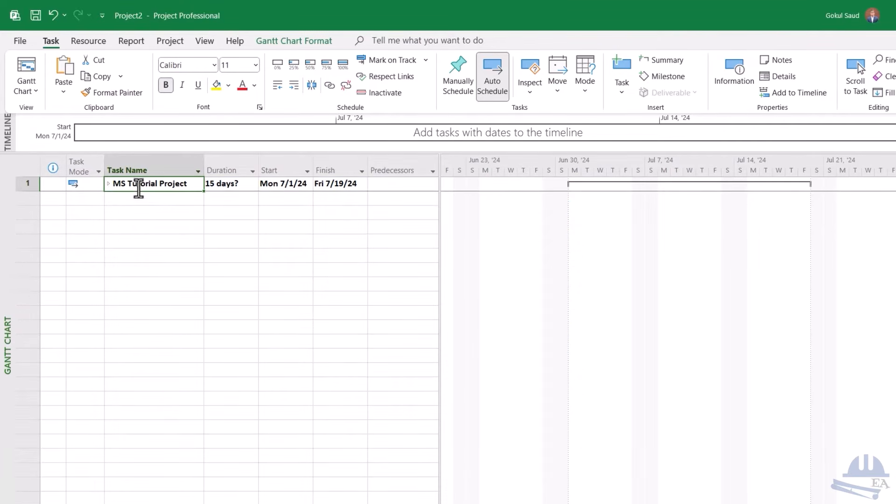
pyautogui.click(108, 184)
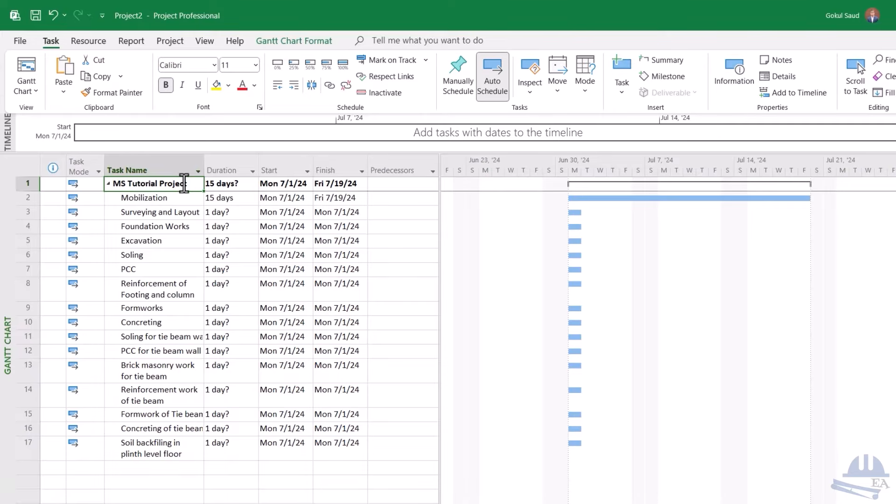
pyautogui.press('Down')
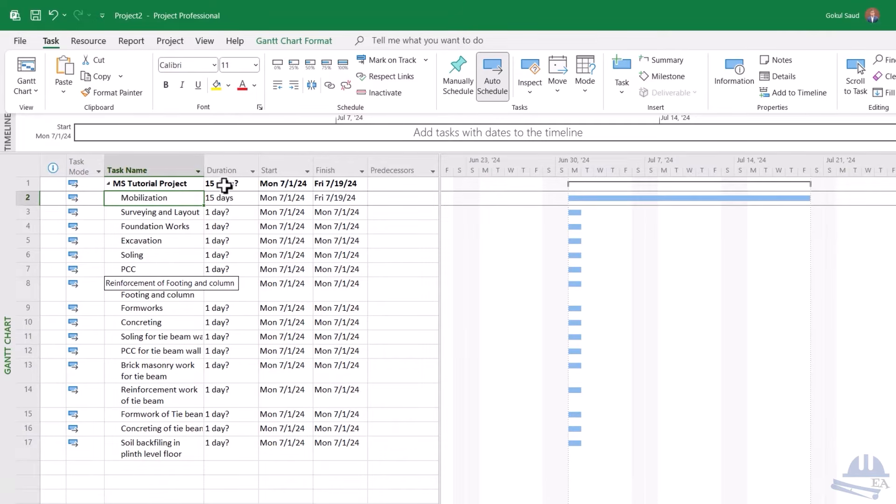
# Indent the tasks from Excavation to Soil backfiling in plinth level floor as subtasks of Foundation Works
pyautogui.click(158, 226)
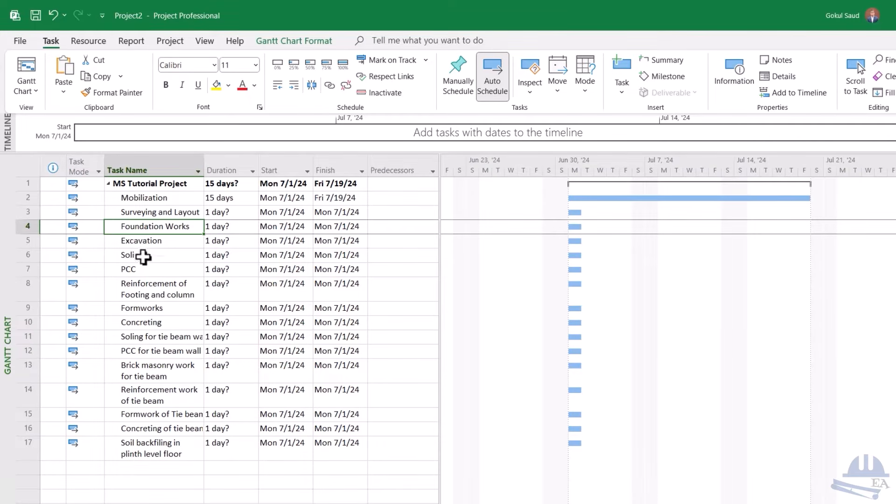
pyautogui.click(142, 242)
pyautogui.moveTo(142, 242); pyautogui.dragTo(150, 443)
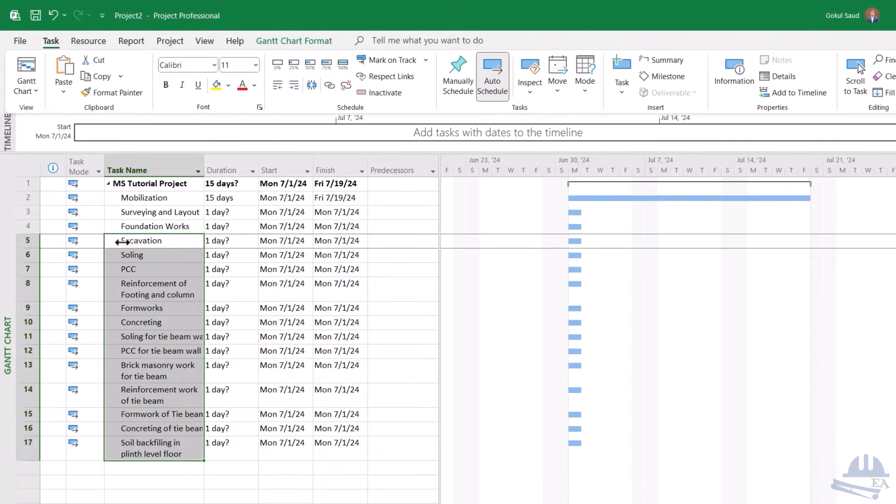
pyautogui.moveTo(125, 242); pyautogui.dragTo(130, 242)
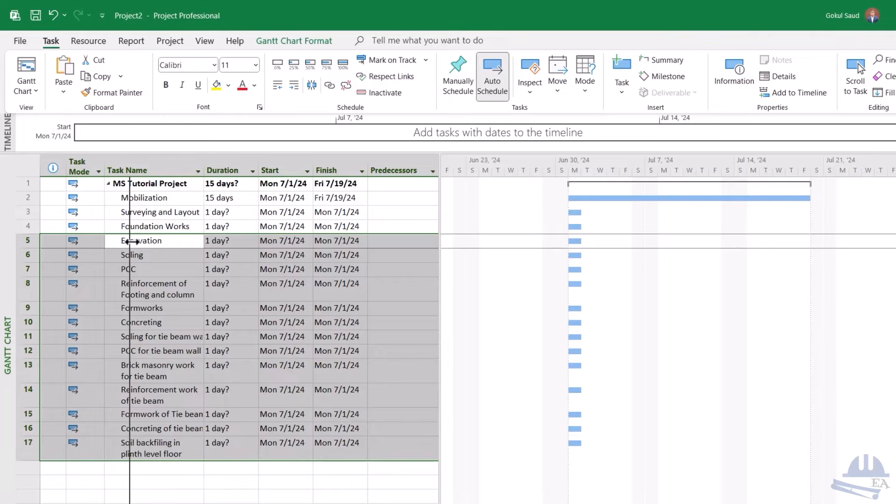
pyautogui.moveTo(130, 242); pyautogui.dragTo(130, 242)
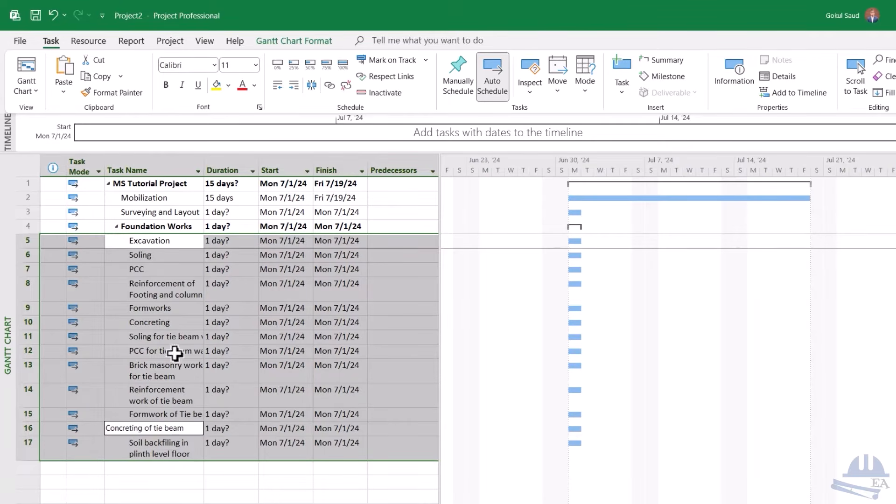
# Collapse the Foundation Works summary task and expand it again to check its subtasks
pyautogui.click(166, 254)
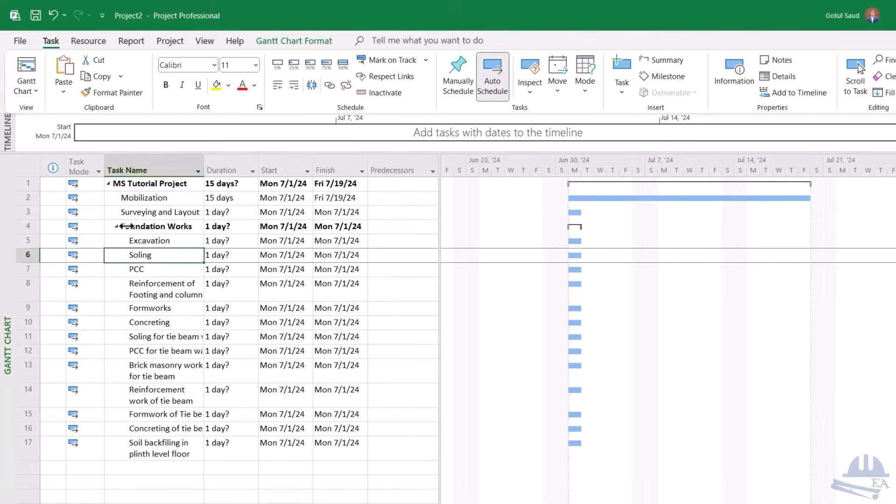
pyautogui.click(115, 230)
pyautogui.click(116, 226)
pyautogui.click(115, 226)
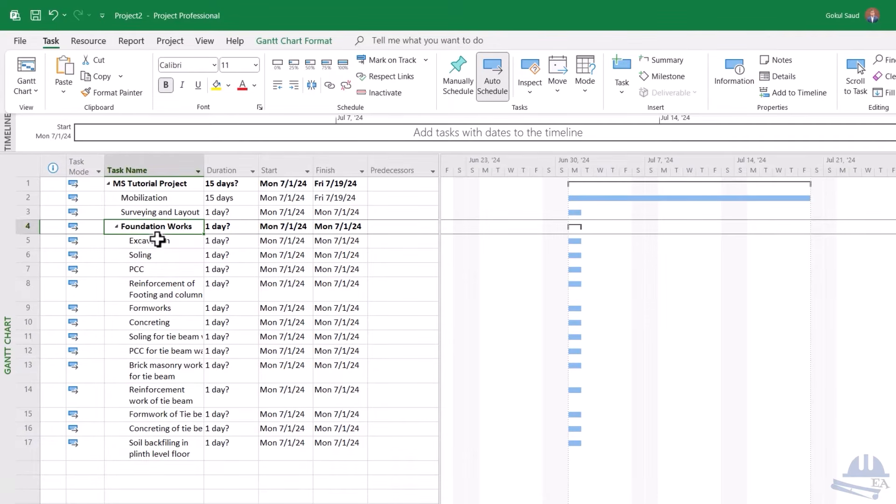
# Outdent the Reinforcement work of tie beam task by one level to match Foundation Works
pyautogui.click(173, 394)
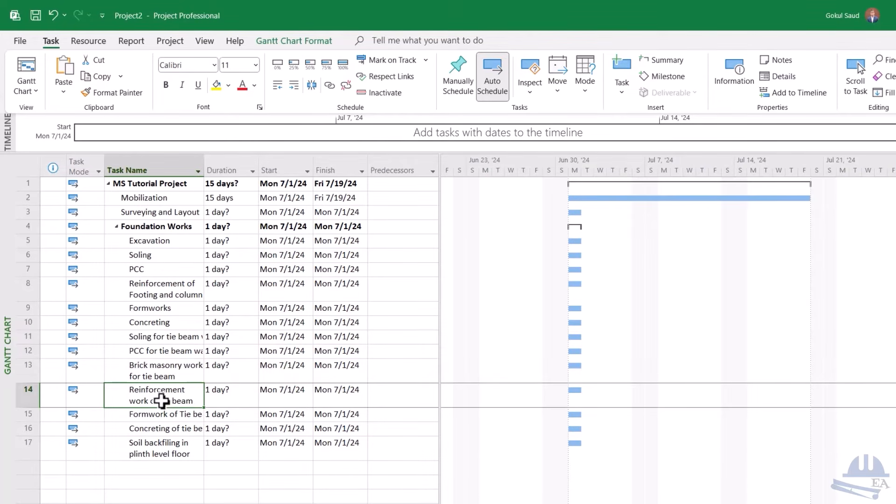
pyautogui.click(278, 88)
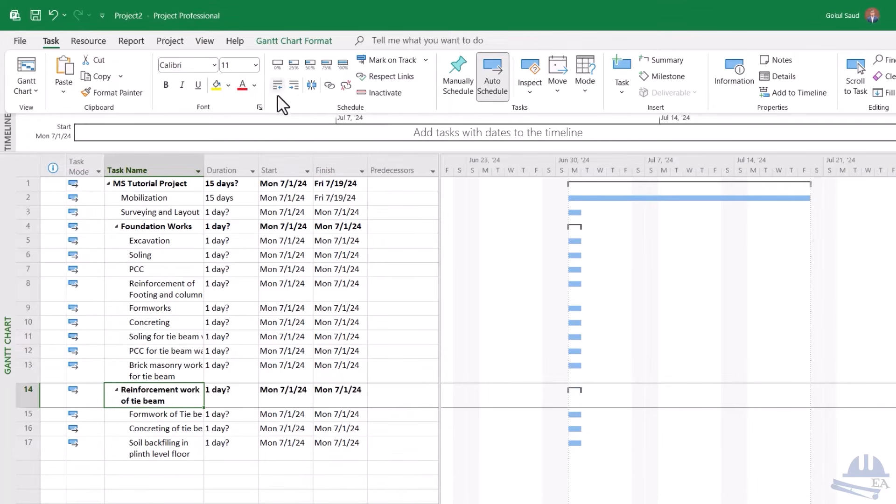
pyautogui.click(122, 396)
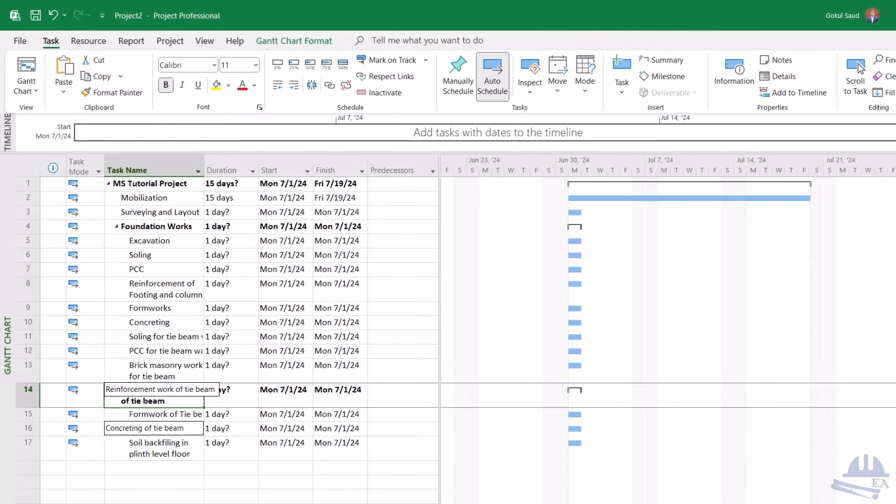
# Outdent the tasks from Formwork of Tie beam to Soil backfiling in plinth level floor to match Reinforcement work of tie beam
pyautogui.moveTo(161, 466); pyautogui.dragTo(162, 420)
pyautogui.click(277, 86)
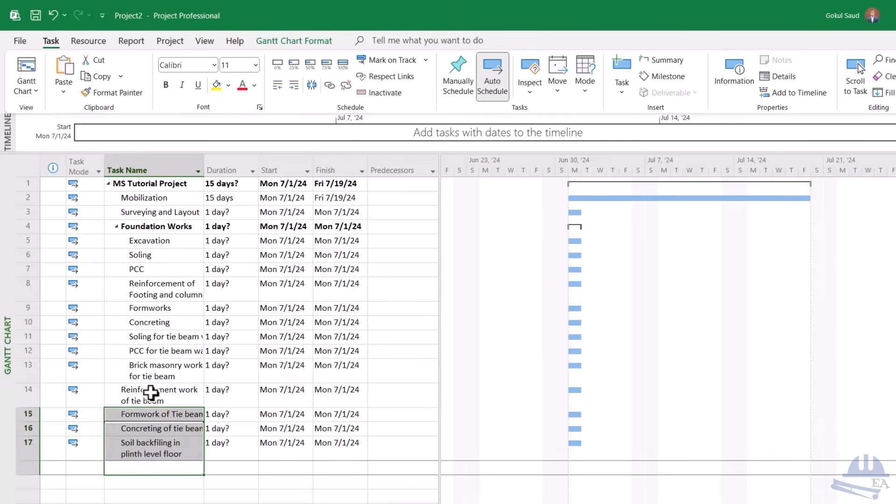
# Indent the tasks from Reinforcement work of tie beam to Soil backfiling in plinth level floor back under Foundation Works
pyautogui.moveTo(150, 393); pyautogui.dragTo(150, 450)
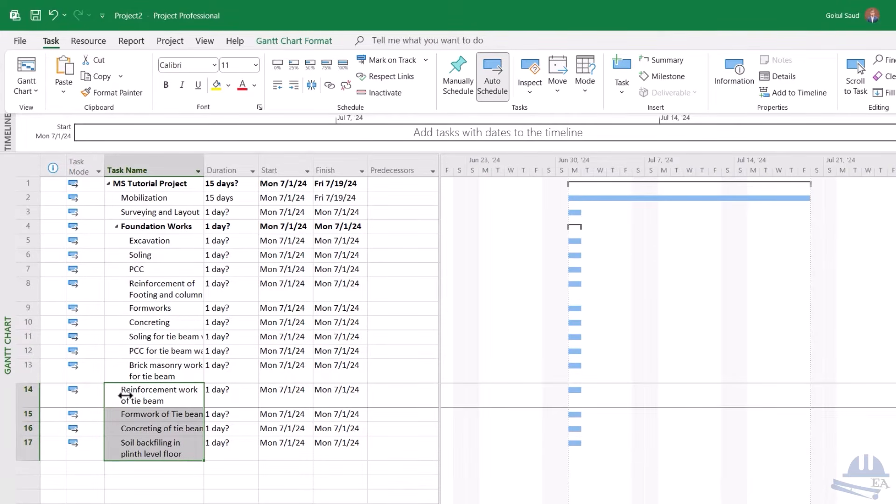
pyautogui.moveTo(124, 394); pyautogui.dragTo(136, 400)
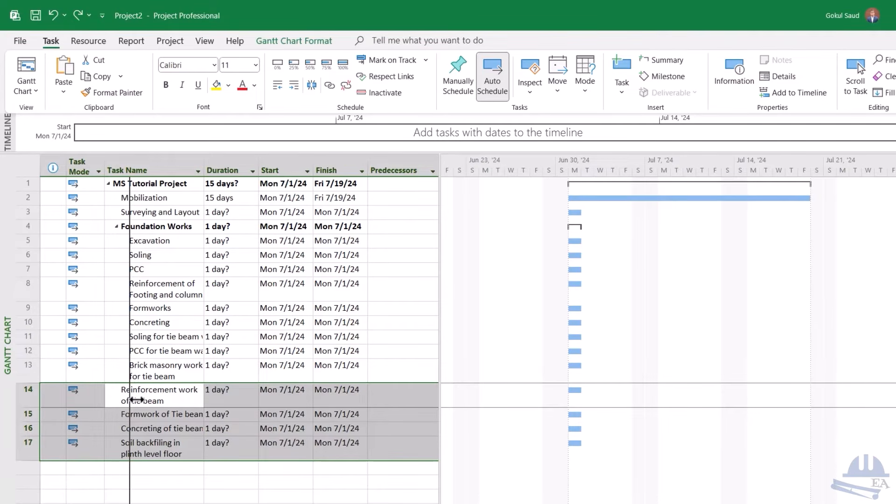
pyautogui.moveTo(137, 400); pyautogui.dragTo(146, 399)
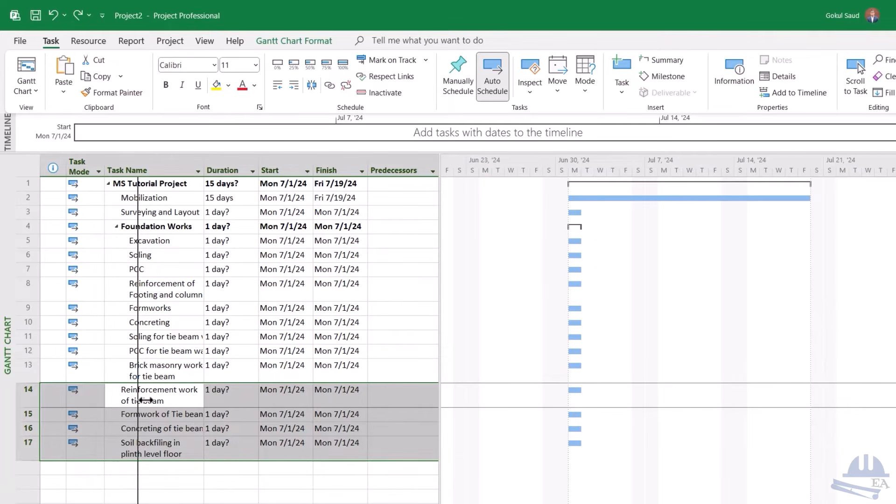
pyautogui.moveTo(146, 399); pyautogui.dragTo(137, 400)
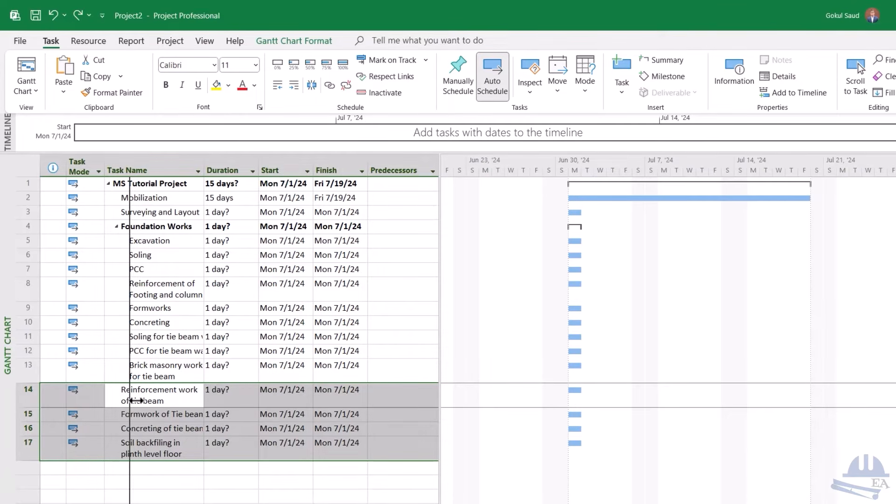
pyautogui.moveTo(136, 400); pyautogui.dragTo(132, 405)
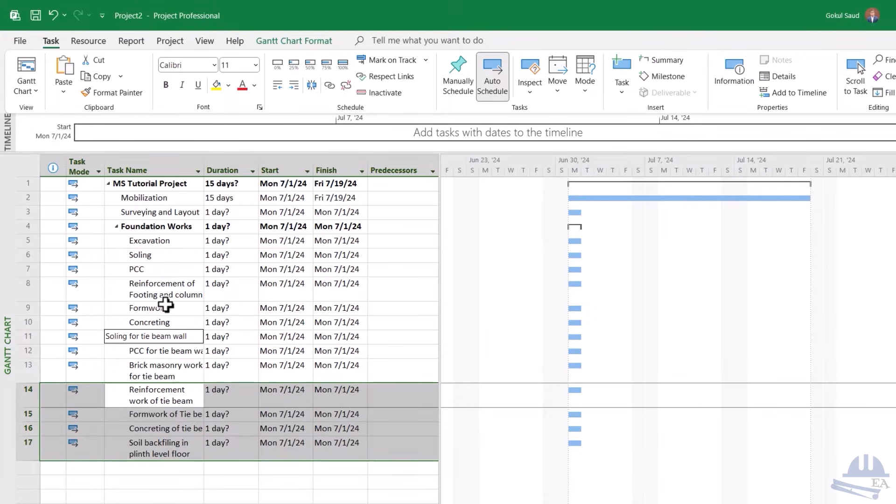
pyautogui.click(201, 468)
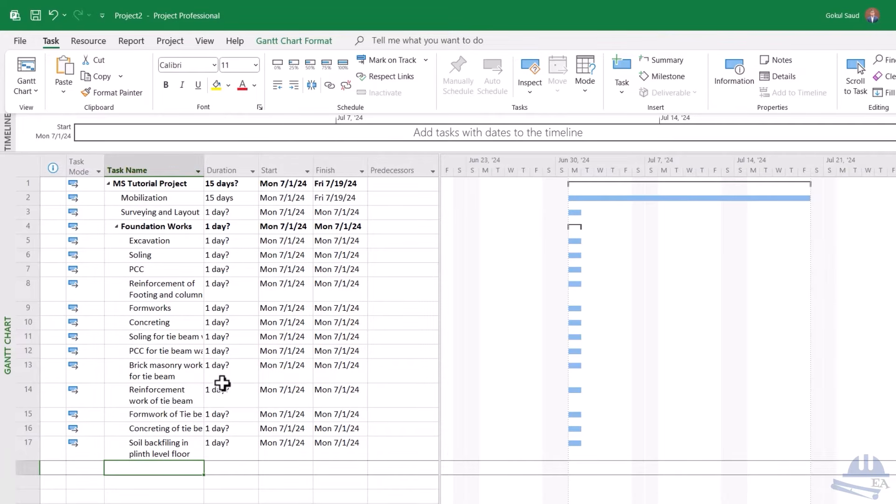
# Set the duration of the Surveying and Layout task to 2 days
pyautogui.click(224, 167)
pyautogui.hotkey('alt', 'Tab')
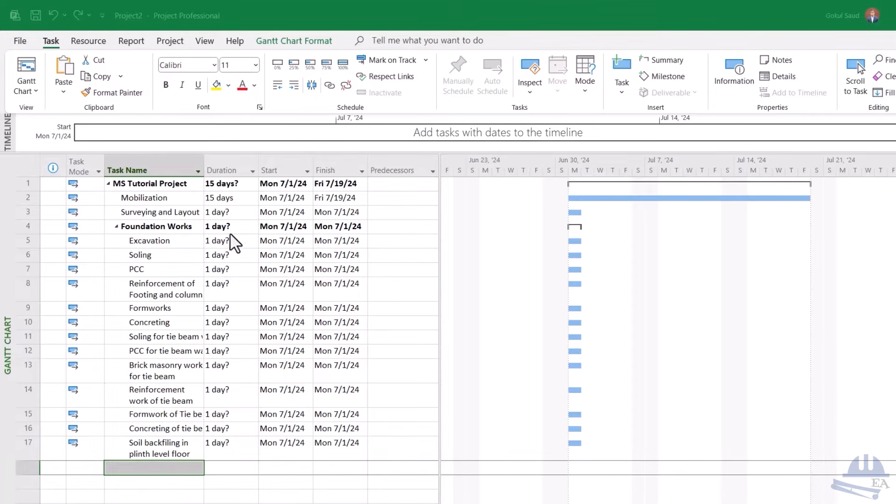
pyautogui.click(218, 195)
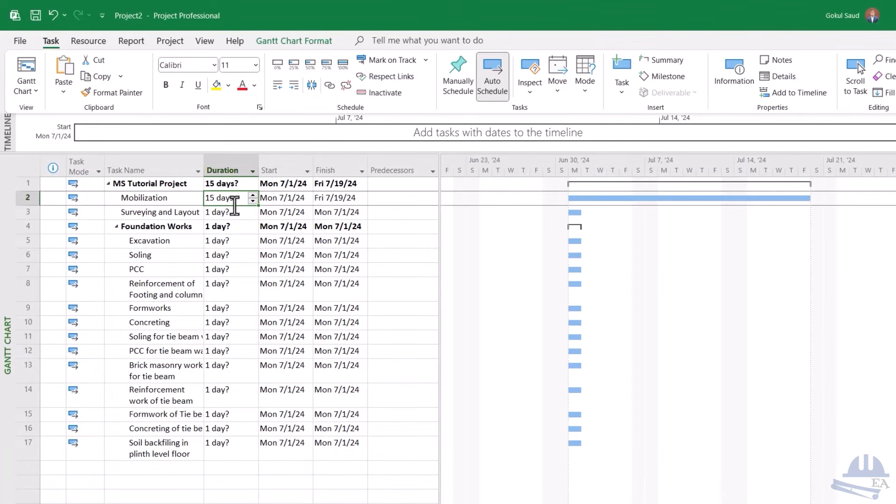
pyautogui.click(220, 213)
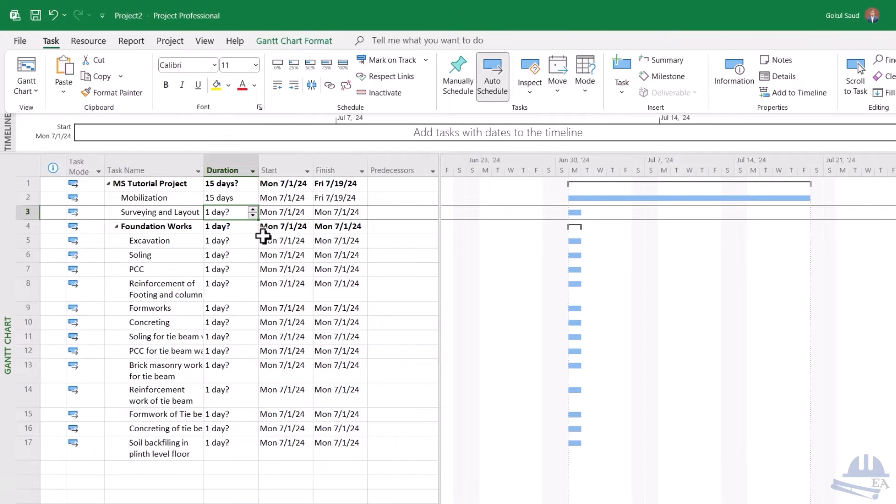
pyautogui.write('2')
pyautogui.press('Return')
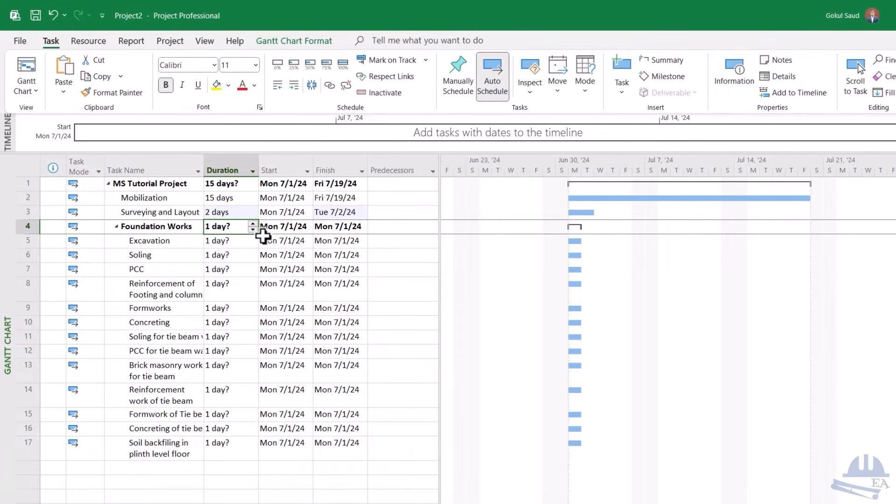
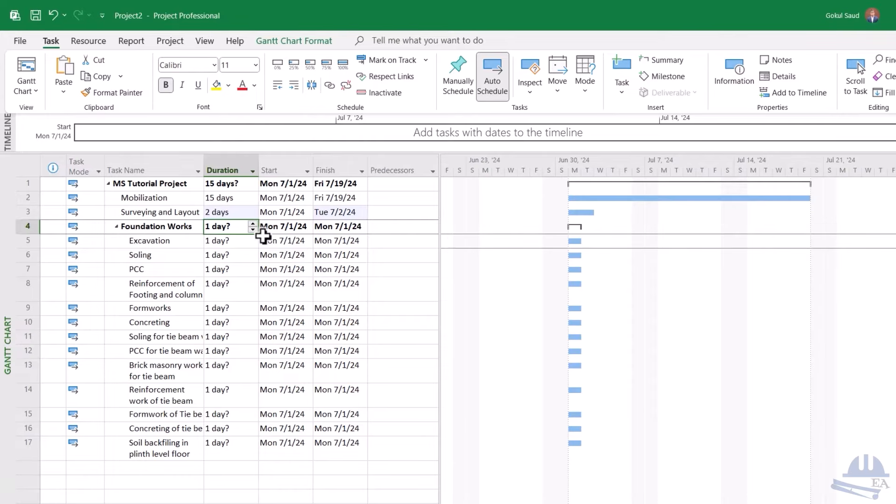
# Set the duration of the Excavation task to 15 days
pyautogui.press('Down')
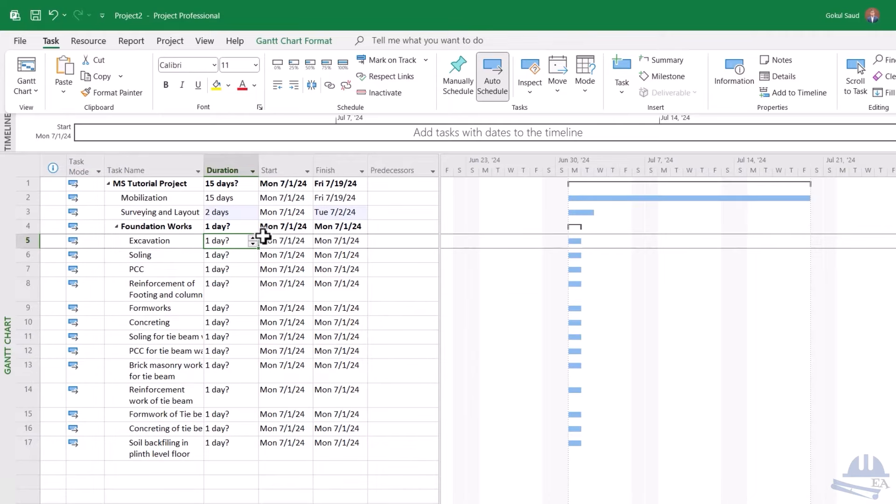
pyautogui.write('15')
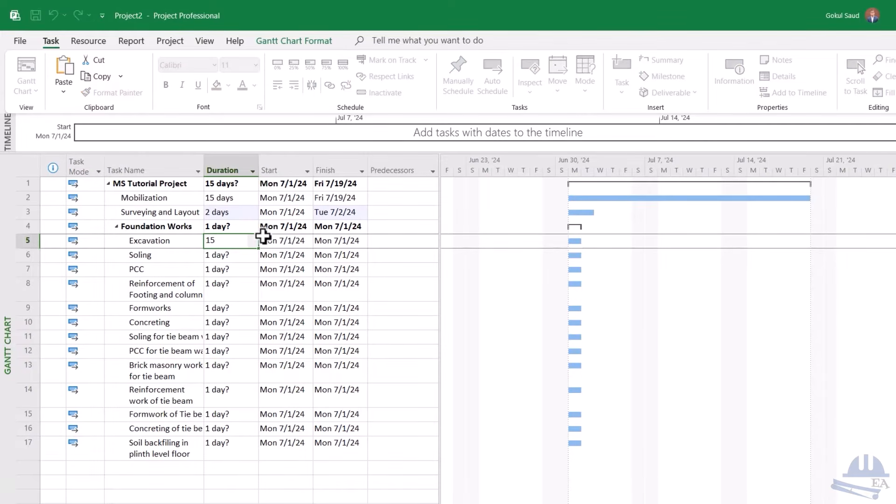
pyautogui.press('Return')
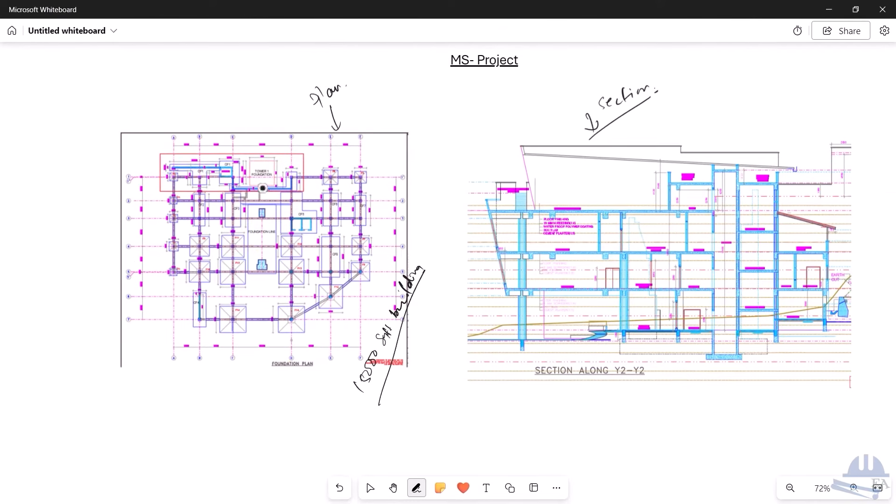
# Circle the foundation plan on the whiteboard and mark its strip along grid lines A and B with an arrow and a box
pyautogui.moveTo(371, 131)
pyautogui.mouseDown()
pyautogui.moveTo(135, 139)
pyautogui.moveTo(287, 334)
pyautogui.moveTo(372, 123)
pyautogui.mouseUp()
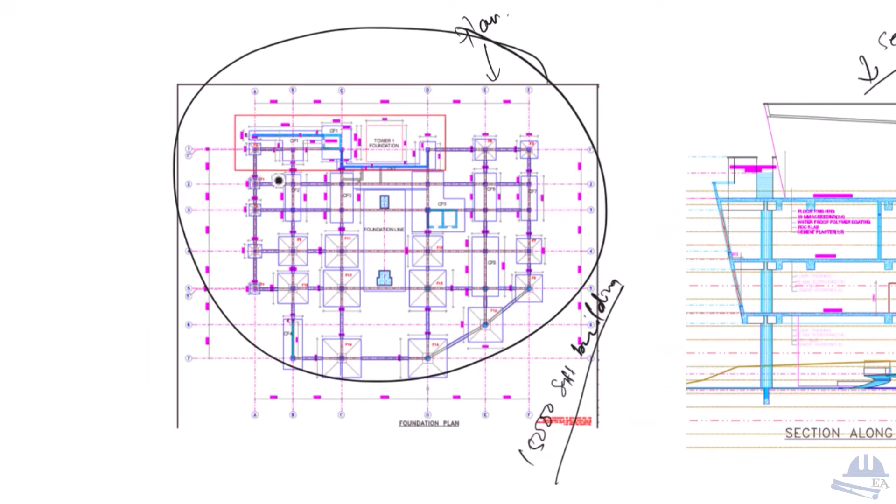
pyautogui.moveTo(210, 104); pyautogui.dragTo(227, 121)
pyautogui.moveTo(226, 110); pyautogui.dragTo(214, 119)
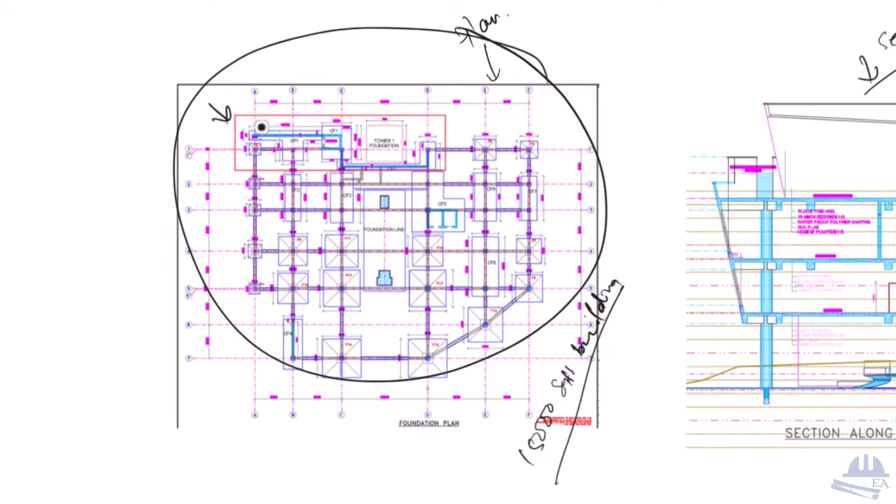
pyautogui.moveTo(238, 118)
pyautogui.mouseDown()
pyautogui.moveTo(301, 113)
pyautogui.moveTo(303, 201)
pyautogui.moveTo(300, 343)
pyautogui.moveTo(238, 140)
pyautogui.moveTo(239, 340)
pyautogui.moveTo(317, 359)
pyautogui.moveTo(308, 345)
pyautogui.mouseUp()
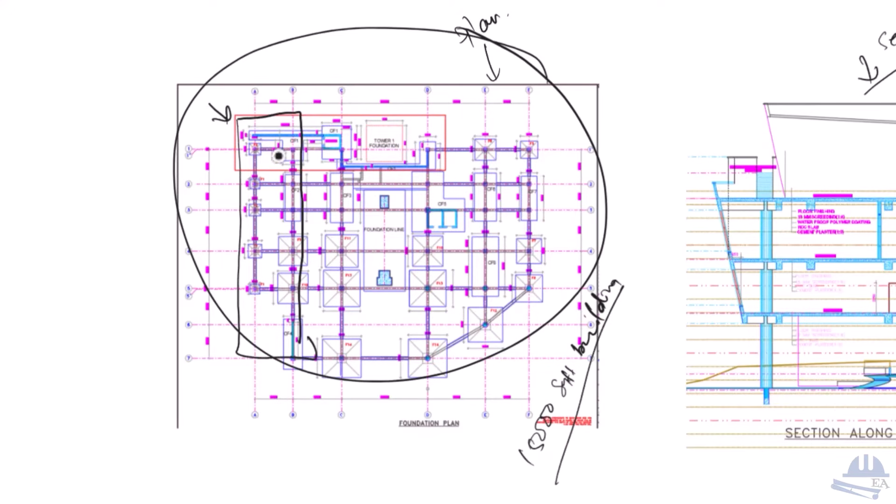
# Handwrite "3 days" above the boxed strip of the foundation plan and underline it
pyautogui.moveTo(290, 68)
pyautogui.mouseDown()
pyautogui.moveTo(303, 73)
pyautogui.moveTo(292, 85)
pyautogui.mouseUp()
pyautogui.moveTo(328, 62)
pyautogui.mouseDown()
pyautogui.moveTo(317, 75)
pyautogui.moveTo(327, 46)
pyautogui.moveTo(353, 60)
pyautogui.moveTo(351, 72)
pyautogui.moveTo(363, 60)
pyautogui.mouseUp()
pyautogui.click(341, 58)
pyautogui.click(382, 48)
pyautogui.moveTo(289, 108); pyautogui.dragTo(399, 59)
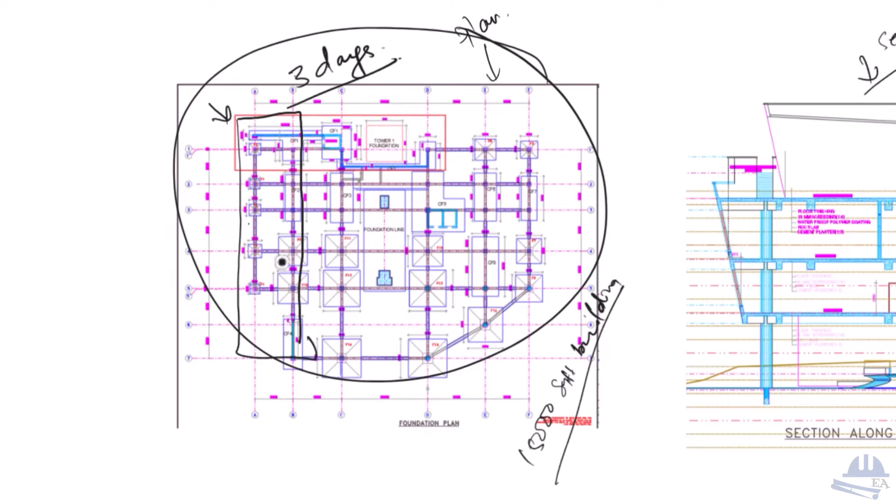
# Draw an arrow pointing to the Tower 1 foundation area and add a stroke near the plan's upper-right footings
pyautogui.moveTo(472, 105)
pyautogui.mouseDown()
pyautogui.moveTo(410, 144)
pyautogui.moveTo(402, 164)
pyautogui.mouseUp()
pyautogui.moveTo(411, 140); pyautogui.dragTo(420, 158)
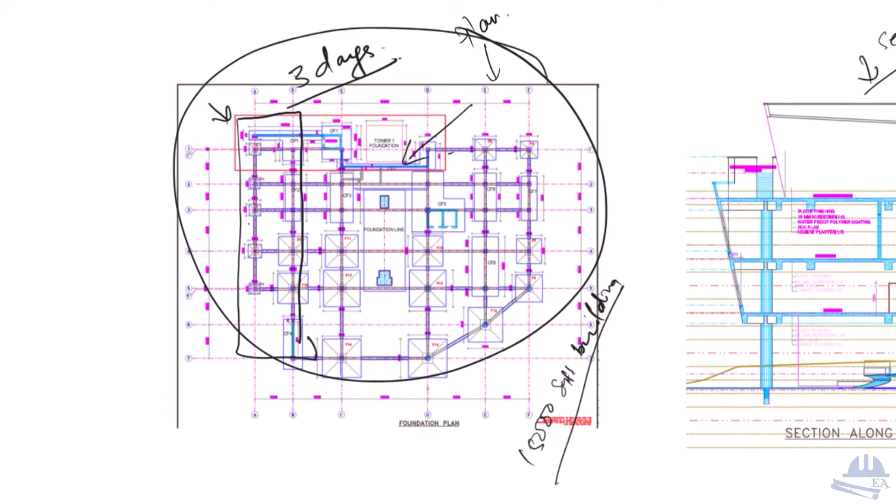
pyautogui.moveTo(526, 150)
pyautogui.mouseDown()
pyautogui.moveTo(481, 113)
pyautogui.moveTo(302, 191)
pyautogui.moveTo(382, 349)
pyautogui.moveTo(565, 238)
pyautogui.moveTo(508, 129)
pyautogui.moveTo(466, 123)
pyautogui.mouseUp()
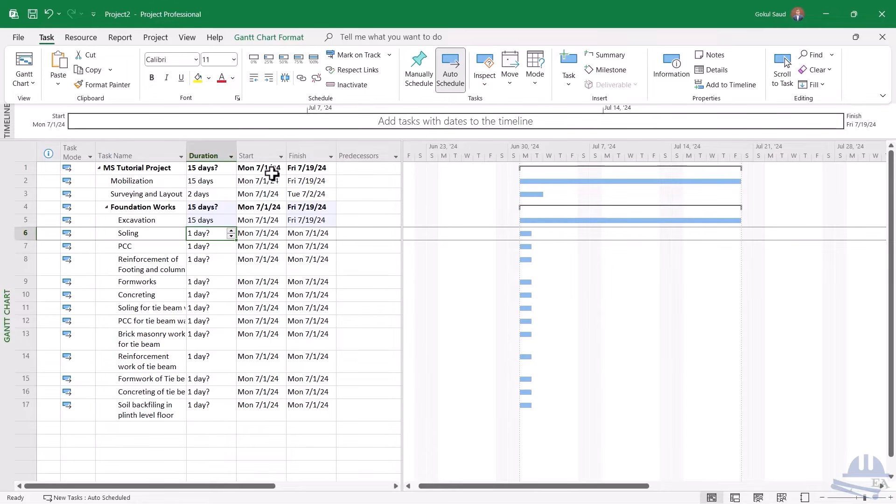
# Set the durations of the Soling and PCC tasks to 6 days each
pyautogui.write('6 days')
pyautogui.press('Return')
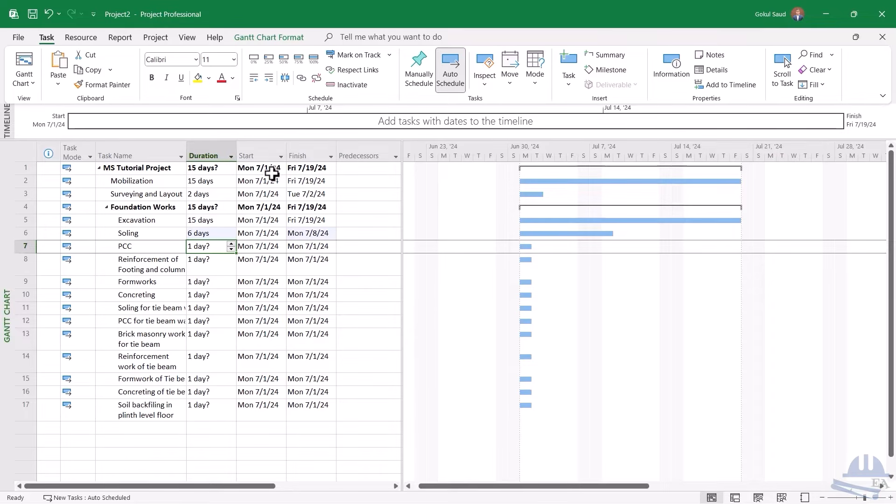
pyautogui.write('6')
pyautogui.press('Return')
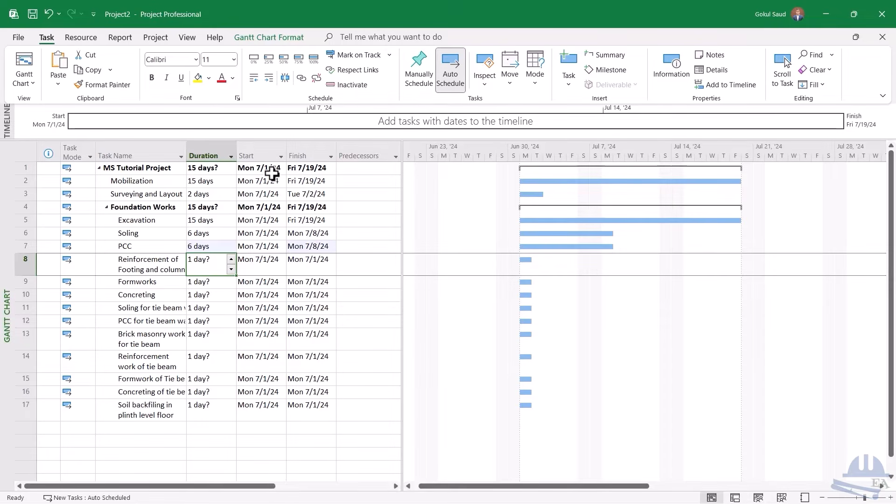
# Set the duration of the Reinforcement of Footing and column task to 14 days
pyautogui.write('14')
pyautogui.press('Return')
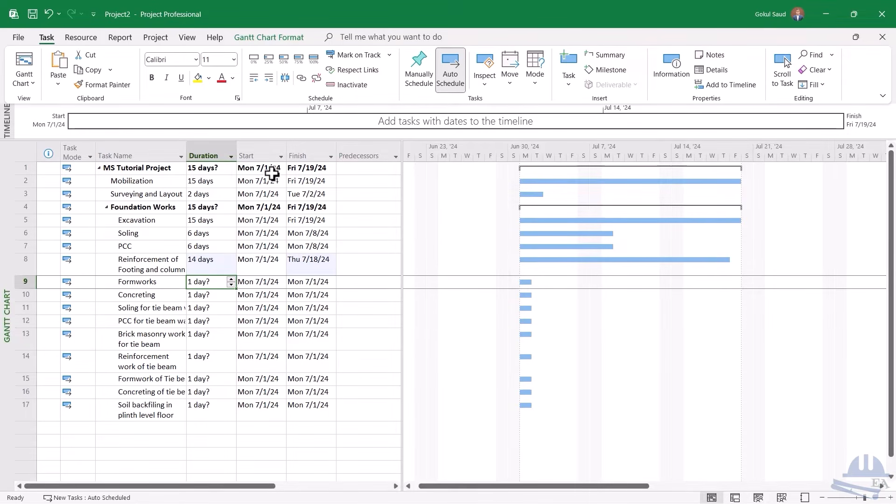
pyautogui.press('Up')
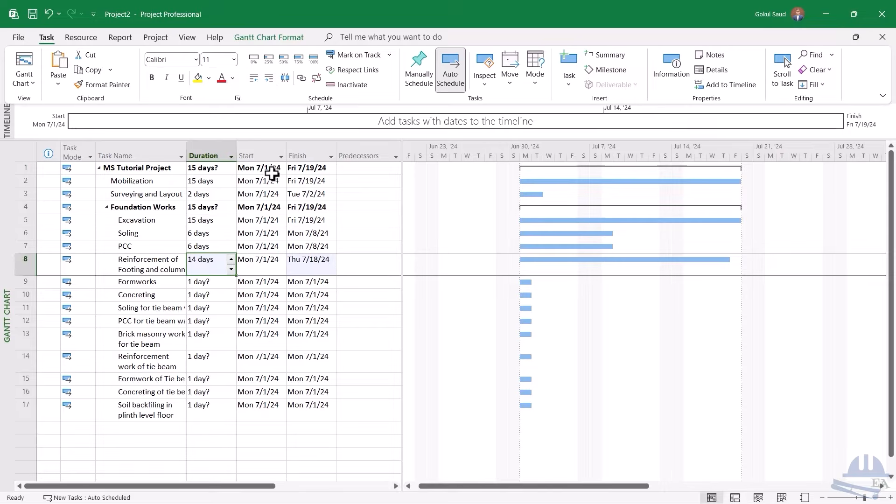
pyautogui.write('14')
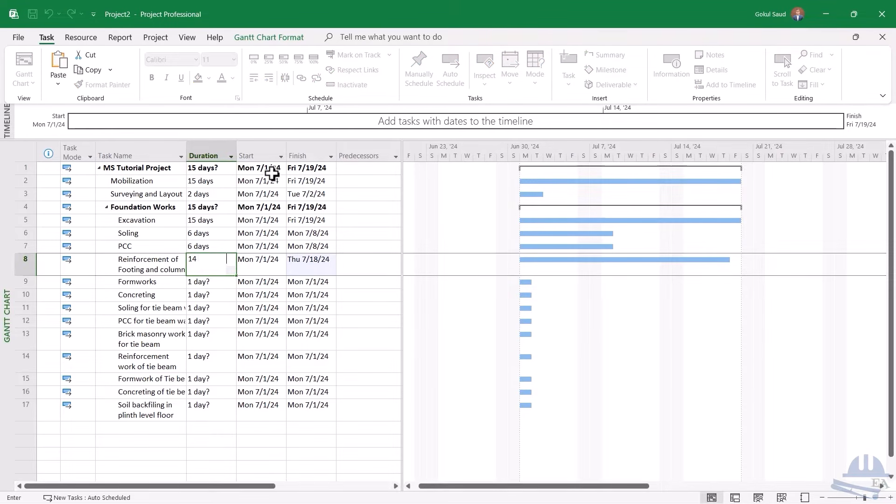
pyautogui.write(' days')
pyautogui.press('Return')
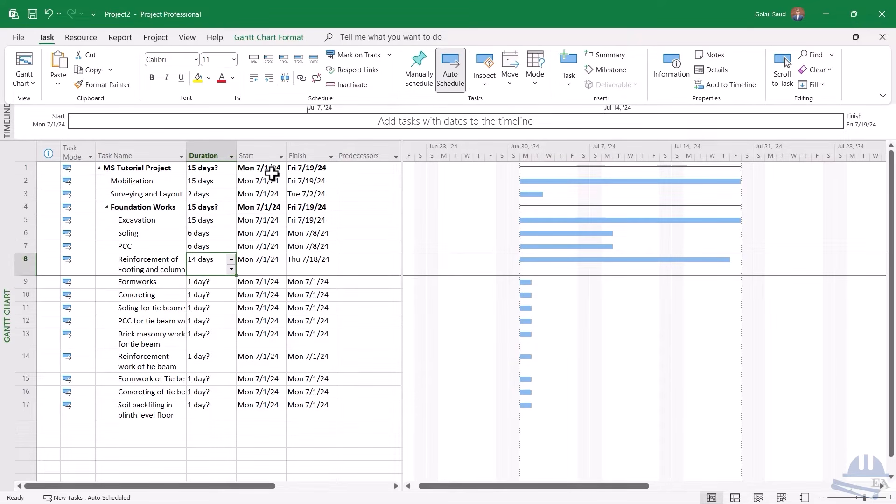
# Try 2 wks as the duration of Reinforcement of Footing and column, and restore it to 14 days
pyautogui.write('1')
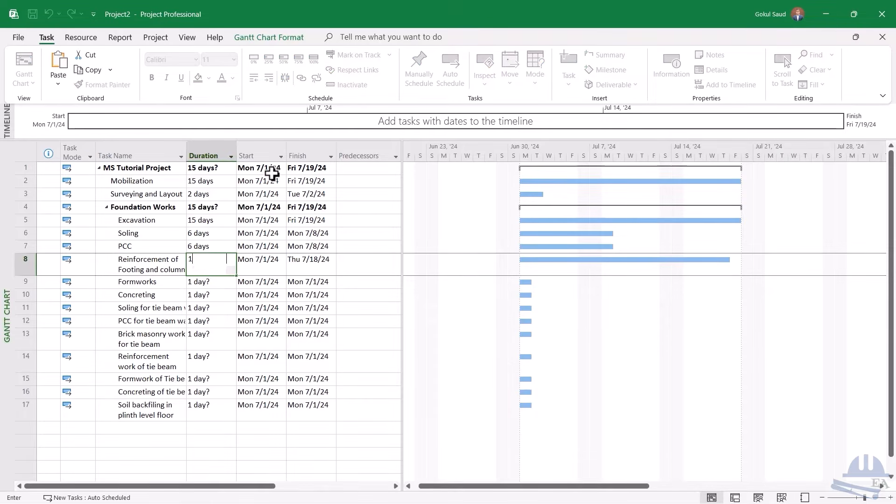
pyautogui.press('BackSpace')
pyautogui.write('2 wks')
pyautogui.press('Return')
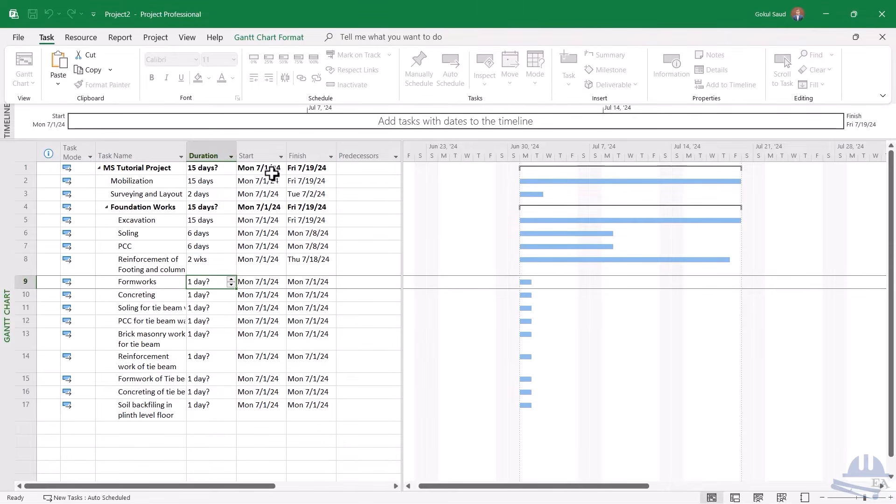
pyautogui.press('Up')
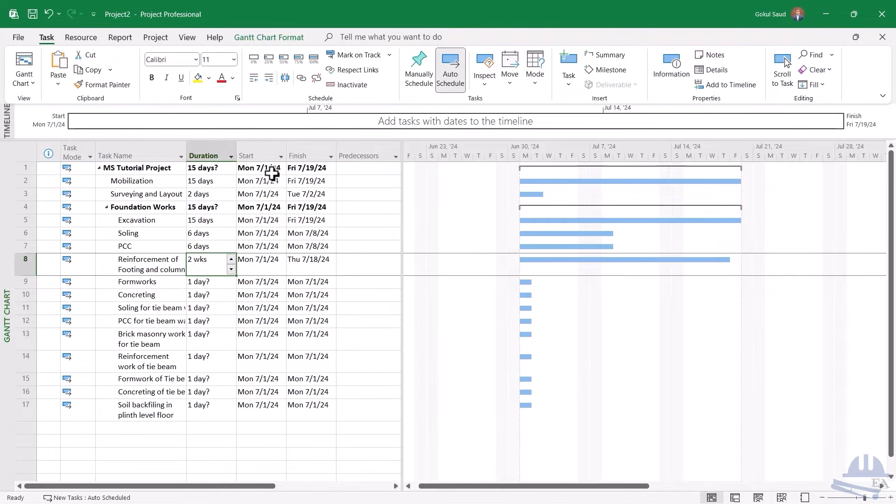
pyautogui.write('14')
pyautogui.press('Return')
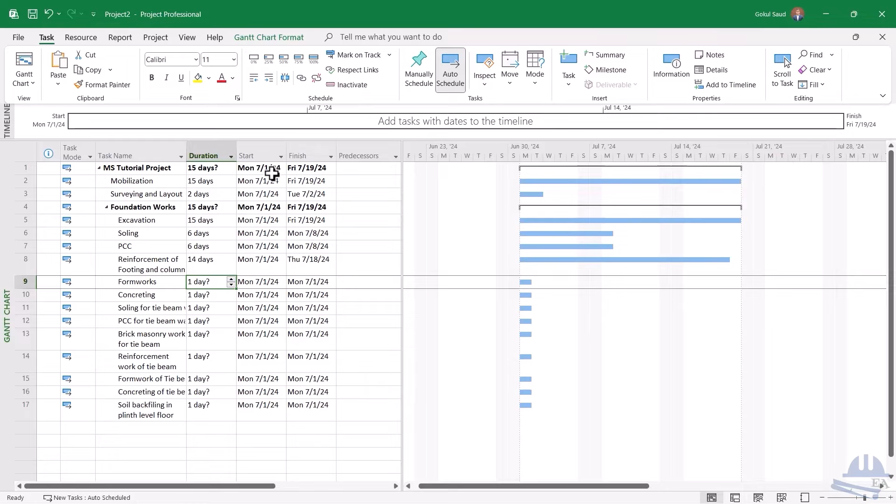
# Set the duration of Formworks to 5 days and of Concreting to 15 days
pyautogui.write('5')
pyautogui.press('Return')
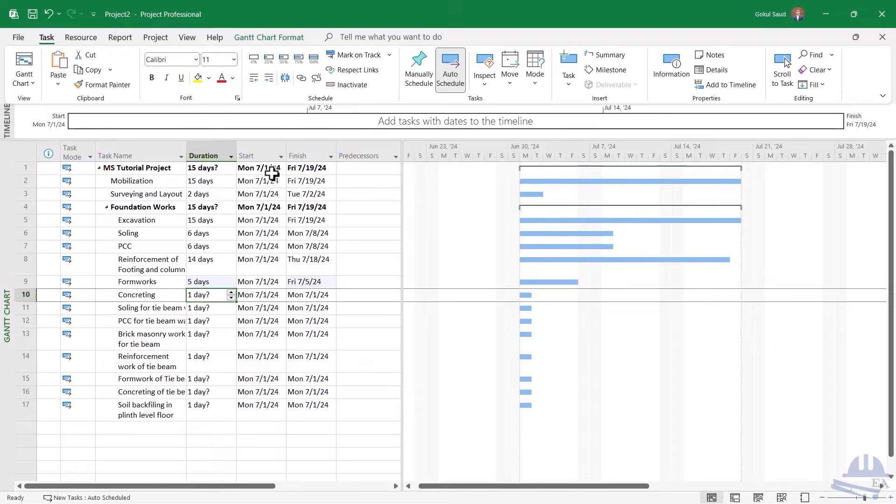
pyautogui.write('15')
pyautogui.press('Return')
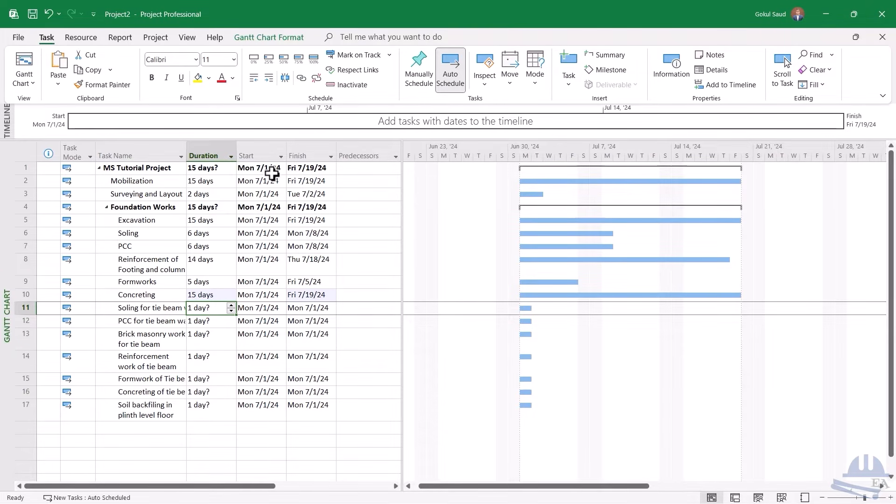
# Set the durations of the soling and PCC tasks for the tie beam wall to 4 days each
pyautogui.write('4')
pyautogui.press('Return')
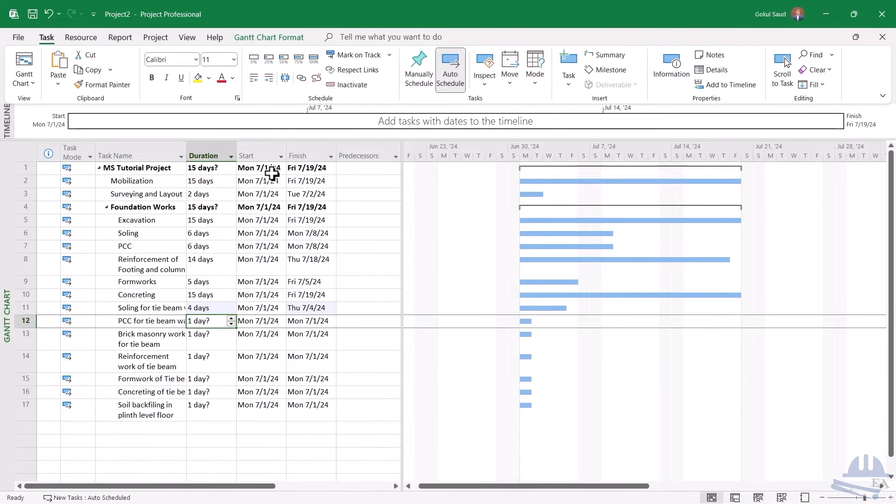
pyautogui.write('4')
pyautogui.press('Return')
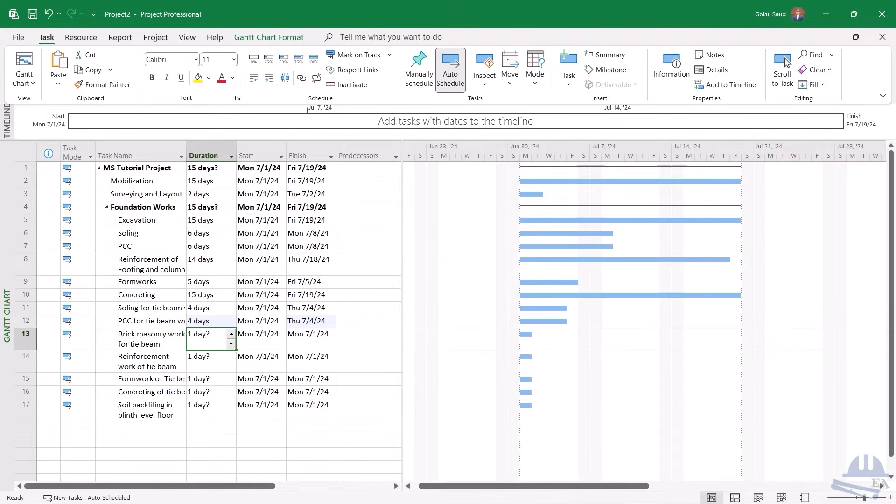
# Switch to Microsoft Whiteboard and ink marks on the foundation plan's grid C footings at rows 5 and 7
pyautogui.hotkey('alt', 'Tab')
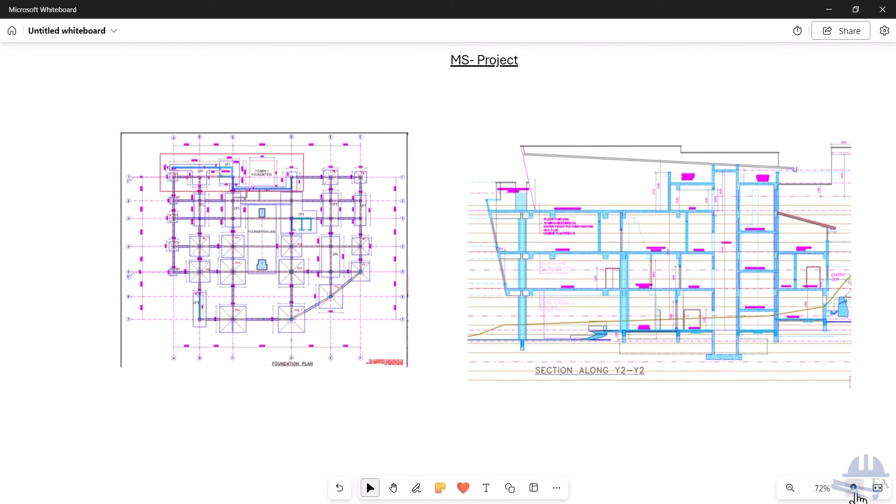
pyautogui.click(853, 489)
pyautogui.click(854, 489)
pyautogui.click(853, 489)
pyautogui.click(853, 489)
pyautogui.click(395, 488)
pyautogui.moveTo(358, 382); pyautogui.dragTo(830, 412)
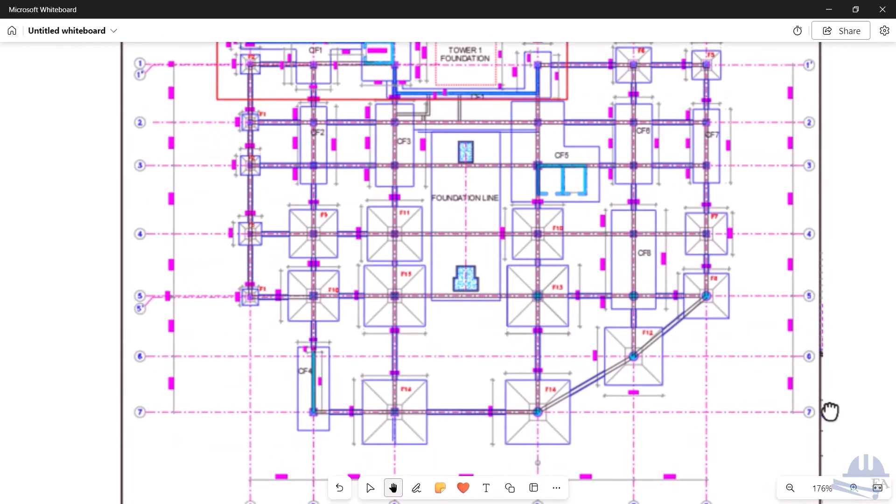
pyautogui.click(416, 488)
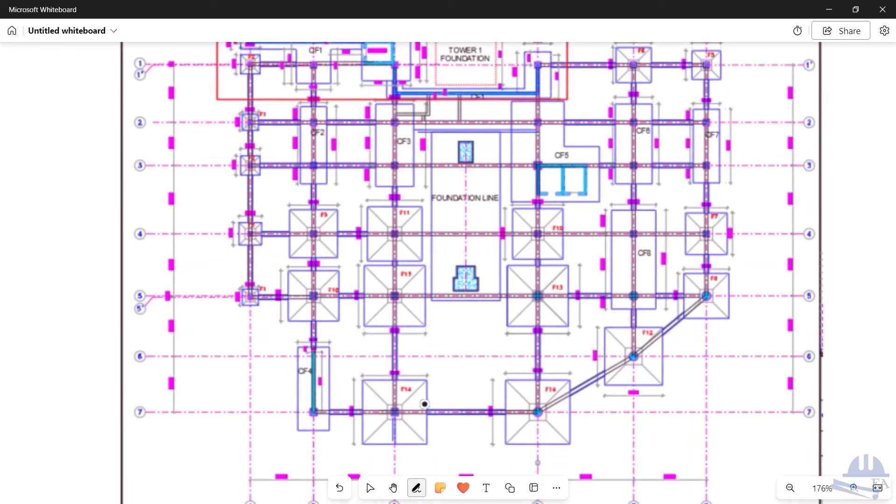
pyautogui.moveTo(417, 294); pyautogui.dragTo(415, 298)
pyautogui.moveTo(366, 272)
pyautogui.mouseDown()
pyautogui.moveTo(375, 286)
pyautogui.moveTo(383, 270)
pyautogui.mouseUp()
pyautogui.click(404, 306)
pyautogui.moveTo(385, 405)
pyautogui.mouseDown()
pyautogui.moveTo(382, 417)
pyautogui.moveTo(390, 417)
pyautogui.mouseUp()
# Mark the tie beam stretch between the two marked footings and add an underlined PCC label and a pointing arrow
pyautogui.moveTo(384, 329); pyautogui.dragTo(398, 326)
pyautogui.moveTo(386, 378); pyautogui.dragTo(399, 378)
pyautogui.moveTo(394, 341)
pyautogui.mouseDown()
pyautogui.moveTo(395, 373)
pyautogui.moveTo(404, 359)
pyautogui.mouseUp()
pyautogui.moveTo(405, 348); pyautogui.dragTo(421, 351)
pyautogui.click(427, 347)
pyautogui.moveTo(426, 358)
pyautogui.mouseDown()
pyautogui.moveTo(406, 368)
pyautogui.moveTo(429, 357)
pyautogui.mouseUp()
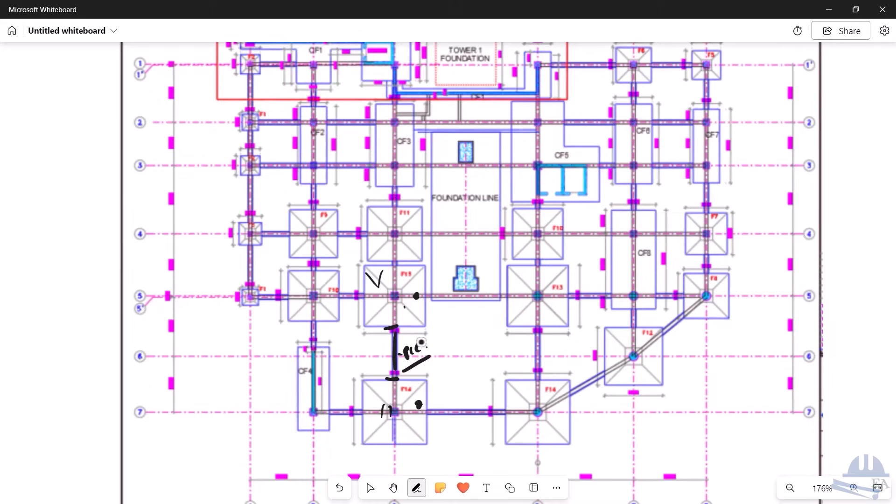
pyautogui.moveTo(369, 357)
pyautogui.mouseDown()
pyautogui.moveTo(391, 356)
pyautogui.moveTo(382, 361)
pyautogui.mouseUp()
# Sketch a long ground line in the blank area below the foundation plan, with a footing and column at its left part
pyautogui.press('space')
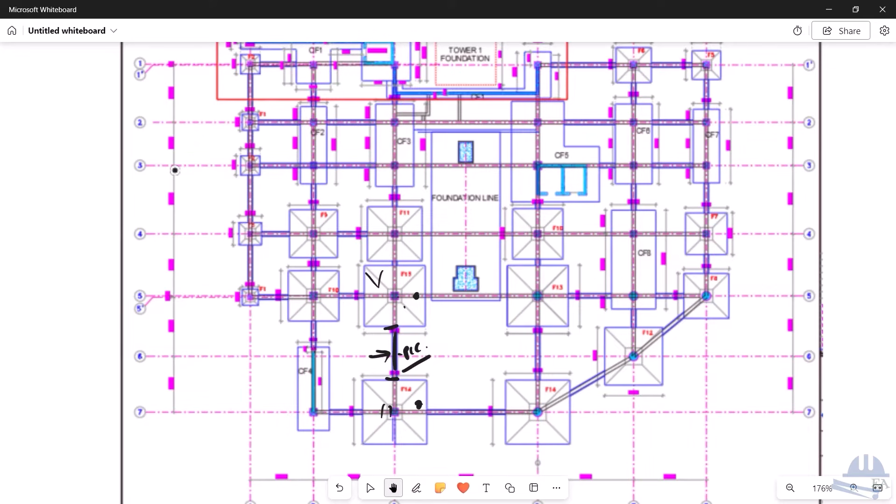
pyautogui.moveTo(313, 367); pyautogui.dragTo(273, 1)
pyautogui.moveTo(317, 281); pyautogui.dragTo(318, 252)
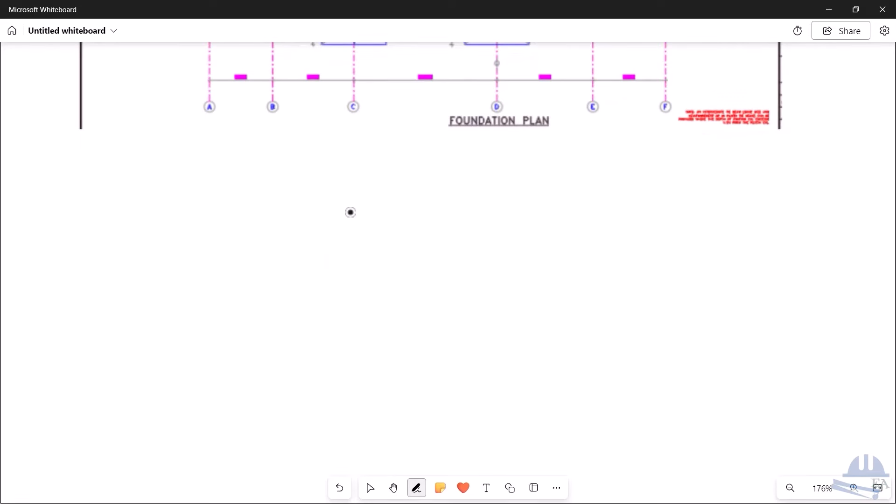
pyautogui.moveTo(216, 289)
pyautogui.mouseDown()
pyautogui.moveTo(500, 280)
pyautogui.moveTo(653, 289)
pyautogui.mouseUp()
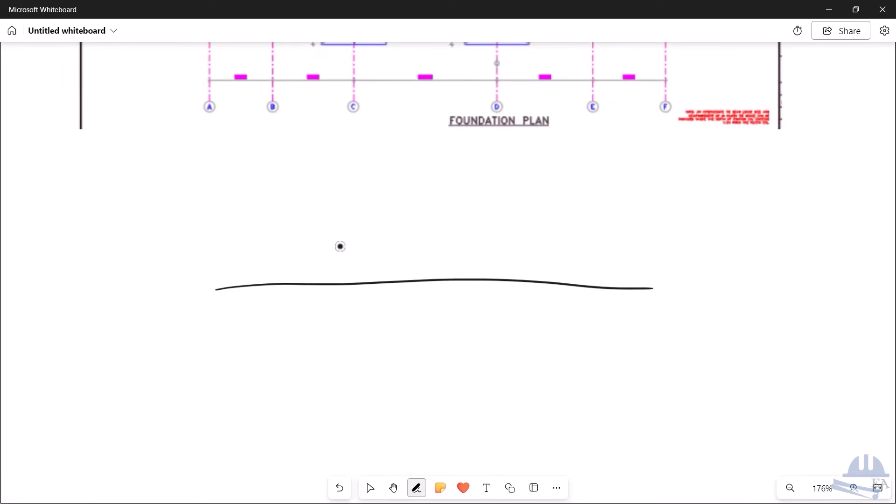
pyautogui.moveTo(317, 210)
pyautogui.mouseDown()
pyautogui.moveTo(317, 248)
pyautogui.moveTo(328, 248)
pyautogui.mouseUp()
pyautogui.moveTo(273, 257); pyautogui.dragTo(360, 246)
pyautogui.moveTo(276, 260); pyautogui.dragTo(275, 287)
pyautogui.moveTo(340, 255)
pyautogui.mouseDown()
pyautogui.moveTo(381, 252)
pyautogui.moveTo(392, 276)
pyautogui.mouseUp()
# Sketch a second footing with a taller column at the right part of the ground line
pyautogui.moveTo(560, 195)
pyautogui.mouseDown()
pyautogui.moveTo(559, 179)
pyautogui.moveTo(580, 211)
pyautogui.moveTo(562, 234)
pyautogui.moveTo(512, 241)
pyautogui.moveTo(510, 275)
pyautogui.mouseUp()
pyautogui.moveTo(582, 214); pyautogui.dragTo(631, 243)
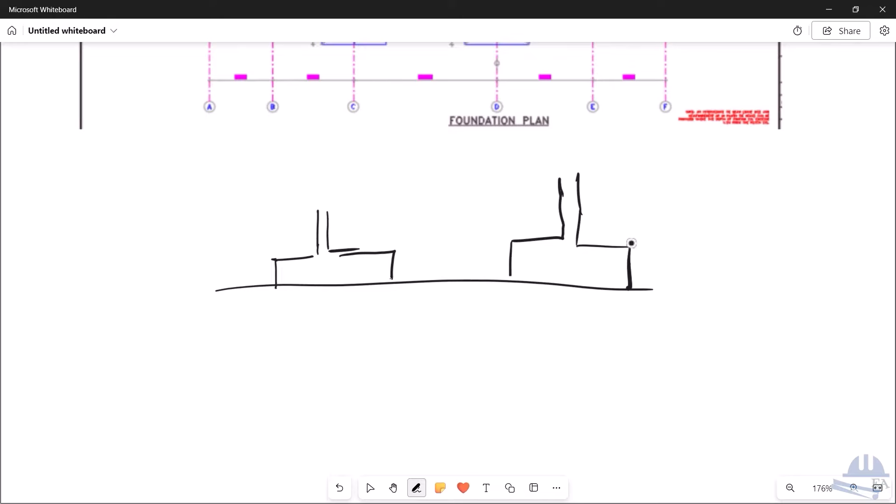
pyautogui.moveTo(513, 271); pyautogui.dragTo(509, 280)
# Draw the soling and PCC layers between the two footings and point an arrow at them from below
pyautogui.moveTo(395, 283); pyautogui.dragTo(511, 279)
pyautogui.moveTo(393, 276); pyautogui.dragTo(506, 271)
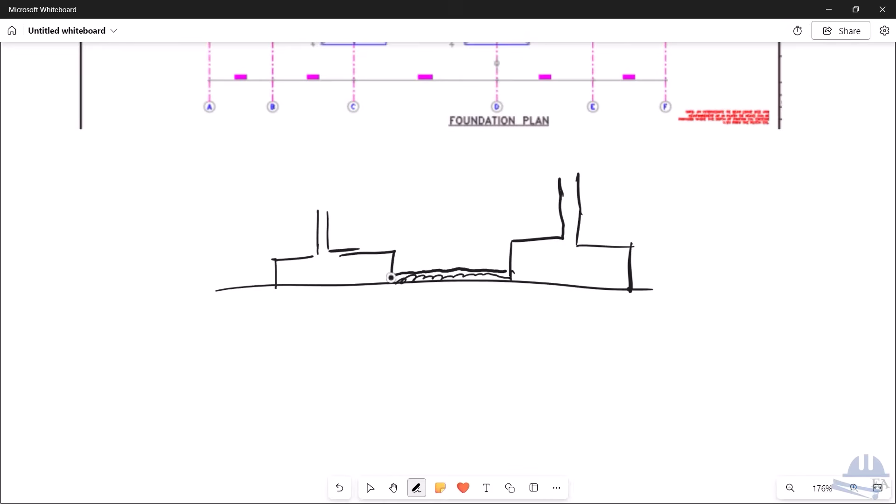
pyautogui.moveTo(445, 288); pyautogui.dragTo(450, 283)
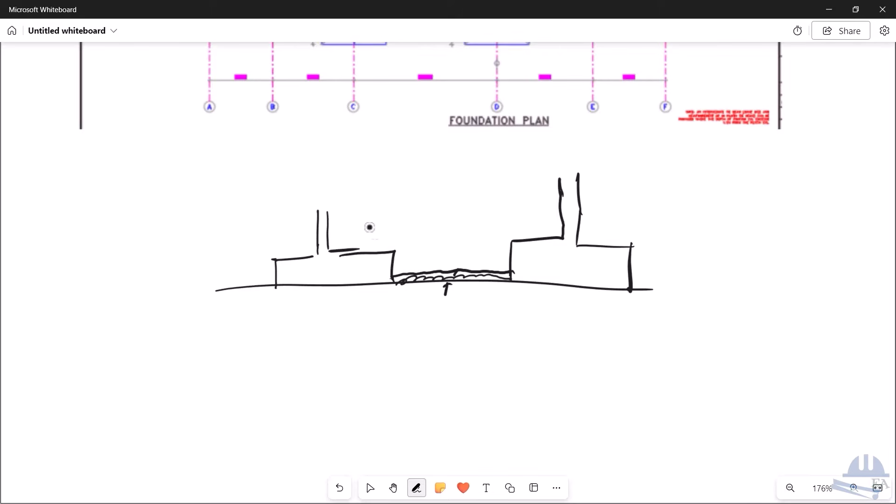
# Draw tie beam boxes on top of both columns and dimension the height from the ground line as 1.5 m
pyautogui.moveTo(329, 216)
pyautogui.mouseDown()
pyautogui.moveTo(326, 200)
pyautogui.moveTo(314, 207)
pyautogui.moveTo(326, 189)
pyautogui.moveTo(314, 189)
pyautogui.mouseUp()
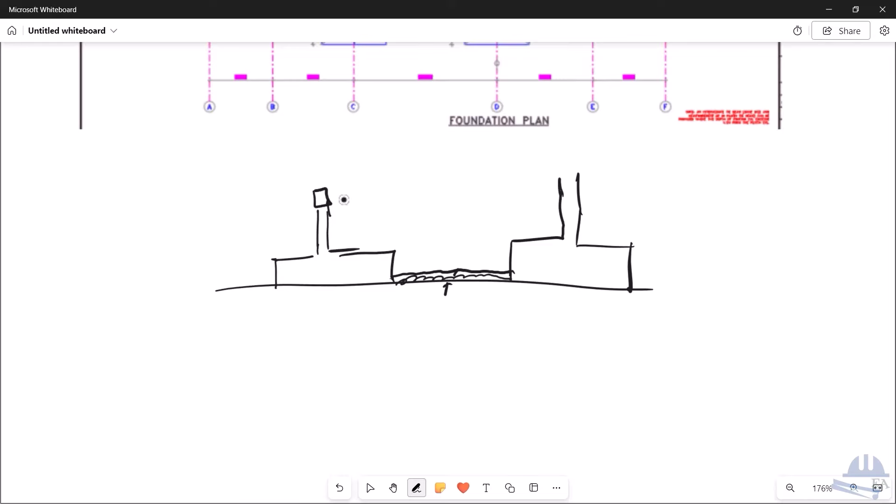
pyautogui.moveTo(557, 176)
pyautogui.mouseDown()
pyautogui.moveTo(583, 182)
pyautogui.moveTo(558, 170)
pyautogui.moveTo(722, 161)
pyautogui.moveTo(701, 161)
pyautogui.moveTo(693, 278)
pyautogui.mouseUp()
pyautogui.moveTo(681, 276); pyautogui.dragTo(728, 282)
pyautogui.moveTo(701, 275); pyautogui.dragTo(680, 285)
pyautogui.moveTo(710, 208)
pyautogui.mouseDown()
pyautogui.moveTo(710, 225)
pyautogui.moveTo(731, 209)
pyautogui.mouseUp()
pyautogui.click(714, 223)
pyautogui.moveTo(733, 220); pyautogui.dragTo(750, 219)
pyautogui.click(756, 219)
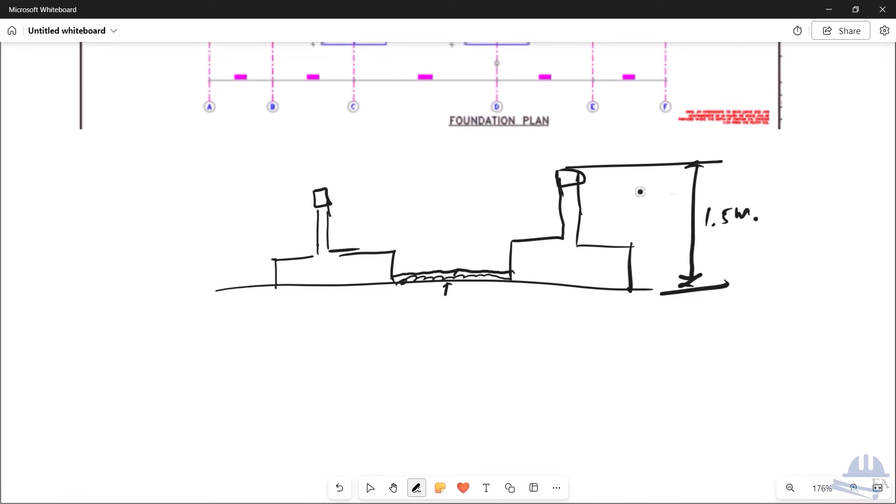
# Annotate the depth of the right column's tie beam box as 300 mm and underline the label
pyautogui.moveTo(591, 173)
pyautogui.mouseDown()
pyautogui.moveTo(595, 182)
pyautogui.moveTo(615, 180)
pyautogui.mouseUp()
pyautogui.moveTo(628, 173); pyautogui.dragTo(643, 173)
pyautogui.click(661, 180)
pyautogui.moveTo(608, 189); pyautogui.dragTo(655, 183)
pyautogui.click(660, 176)
# Draw the underside line of the tie beam from the left column to the right column
pyautogui.moveTo(539, 187)
pyautogui.mouseDown()
pyautogui.moveTo(549, 185)
pyautogui.moveTo(529, 189)
pyautogui.moveTo(573, 185)
pyautogui.mouseUp()
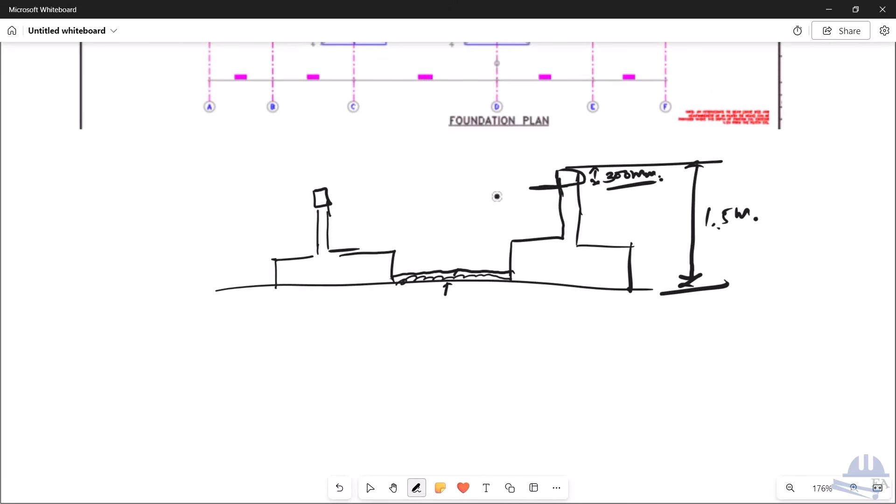
pyautogui.click(373, 192)
pyautogui.click(408, 193)
pyautogui.moveTo(429, 194); pyautogui.dragTo(435, 194)
pyautogui.moveTo(460, 193); pyautogui.dragTo(465, 192)
pyautogui.click(525, 190)
pyautogui.moveTo(329, 198); pyautogui.dragTo(530, 188)
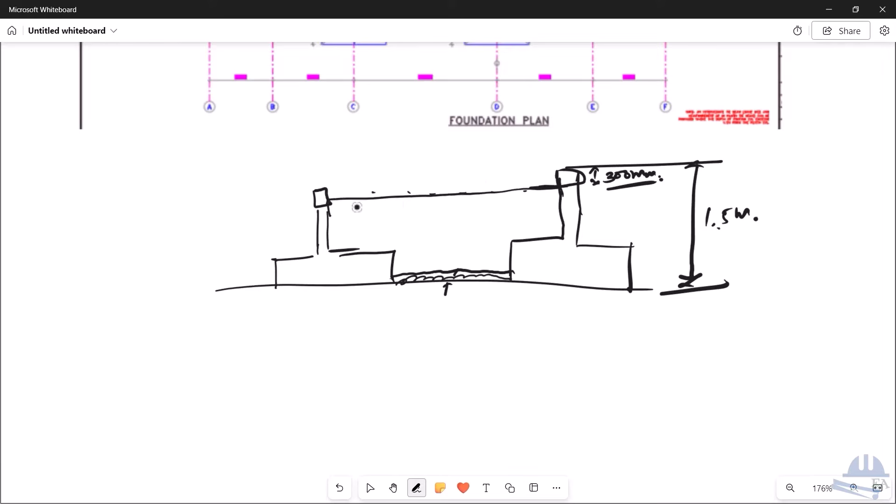
# Hatch the brick masonry wall area between the columns below the tie beam line with diagonal strokes
pyautogui.moveTo(349, 204)
pyautogui.mouseDown()
pyautogui.moveTo(326, 229)
pyautogui.moveTo(334, 243)
pyautogui.mouseUp()
pyautogui.moveTo(401, 200); pyautogui.dragTo(357, 233)
pyautogui.moveTo(435, 200); pyautogui.dragTo(386, 249)
pyautogui.moveTo(464, 204); pyautogui.dragTo(416, 260)
pyautogui.moveTo(478, 211); pyautogui.dragTo(434, 269)
pyautogui.moveTo(515, 202); pyautogui.dragTo(471, 253)
pyautogui.moveTo(542, 195); pyautogui.dragTo(518, 230)
pyautogui.moveTo(562, 202); pyautogui.dragTo(538, 232)
pyautogui.moveTo(551, 200); pyautogui.dragTo(532, 233)
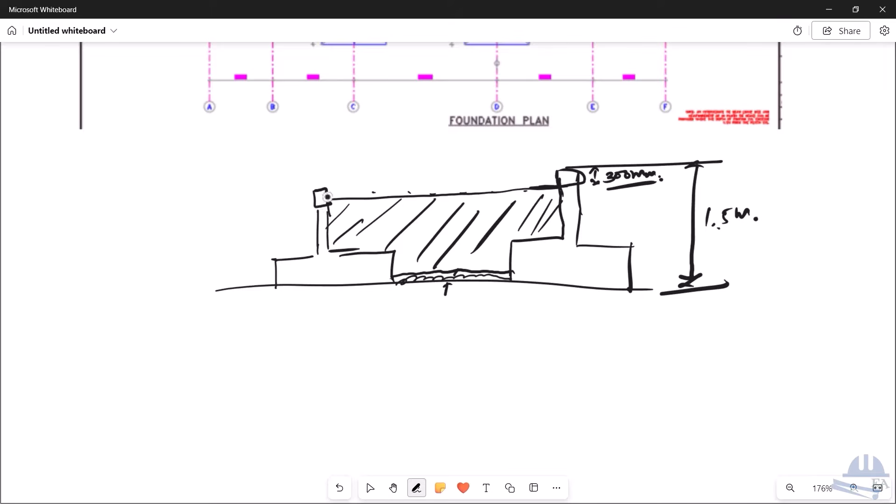
# Outline the tie beam spanning both columns above the hatched wall
pyautogui.moveTo(326, 175)
pyautogui.mouseDown()
pyautogui.moveTo(329, 206)
pyautogui.moveTo(565, 181)
pyautogui.mouseUp()
pyautogui.moveTo(329, 199)
pyautogui.mouseDown()
pyautogui.moveTo(320, 201)
pyautogui.moveTo(317, 184)
pyautogui.moveTo(570, 164)
pyautogui.mouseUp()
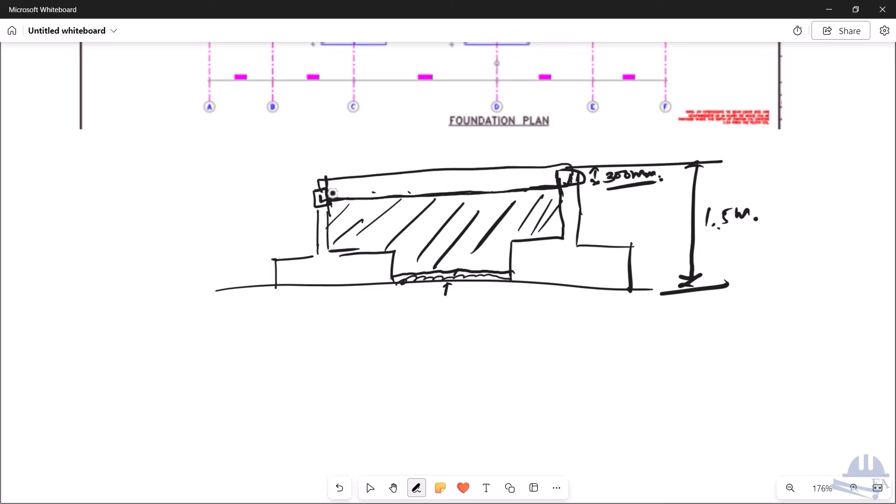
pyautogui.click(409, 192)
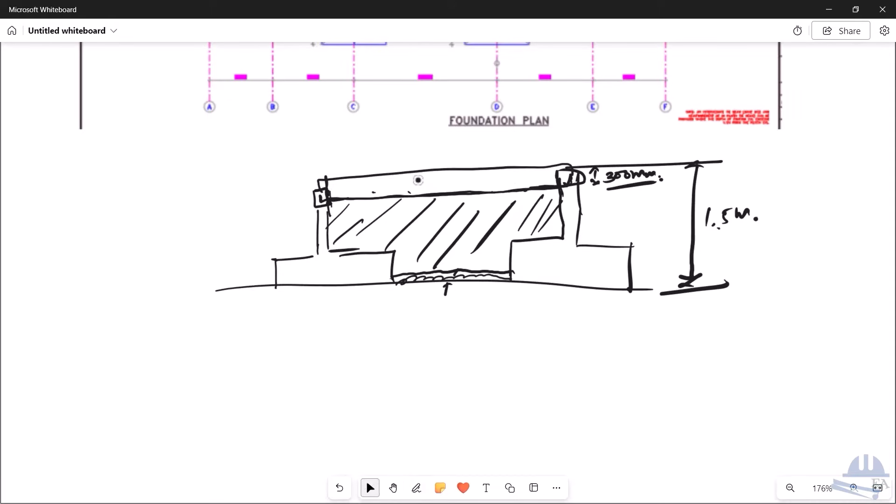
# Return to Microsoft Project and set the duration of Brick masonry work for tie beam to 16 days
pyautogui.click(829, 9)
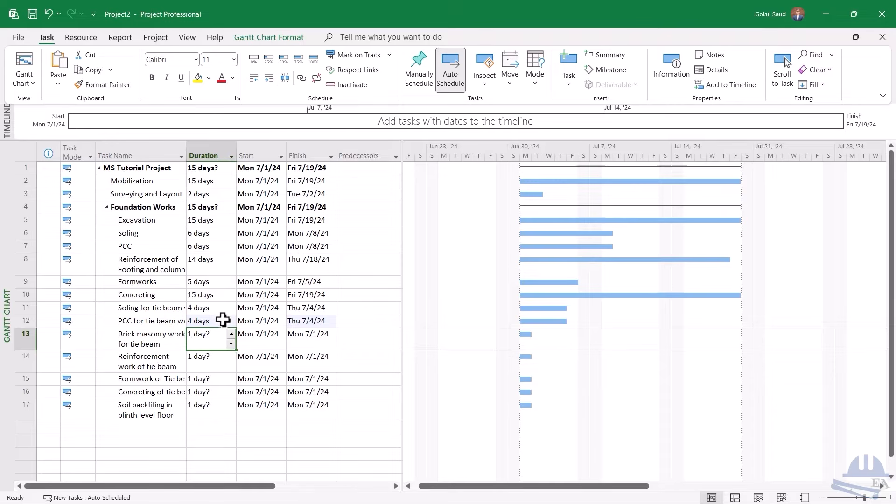
pyautogui.write('16')
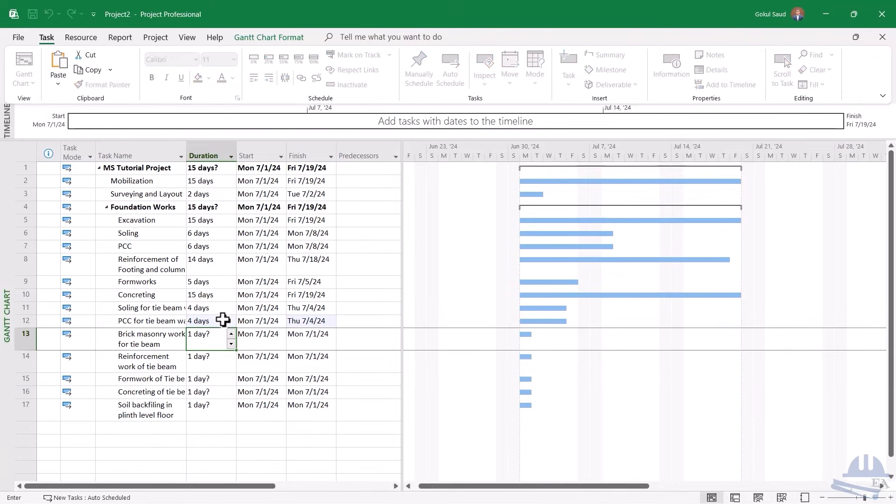
pyautogui.press('Return')
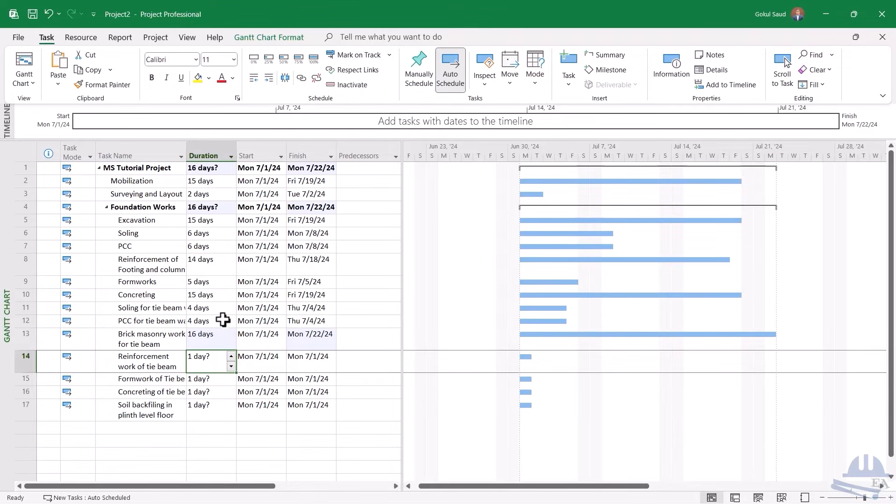
# Set the tie beam durations to 18 days for the reinforcement work and 7 days for the formwork
pyautogui.write('18')
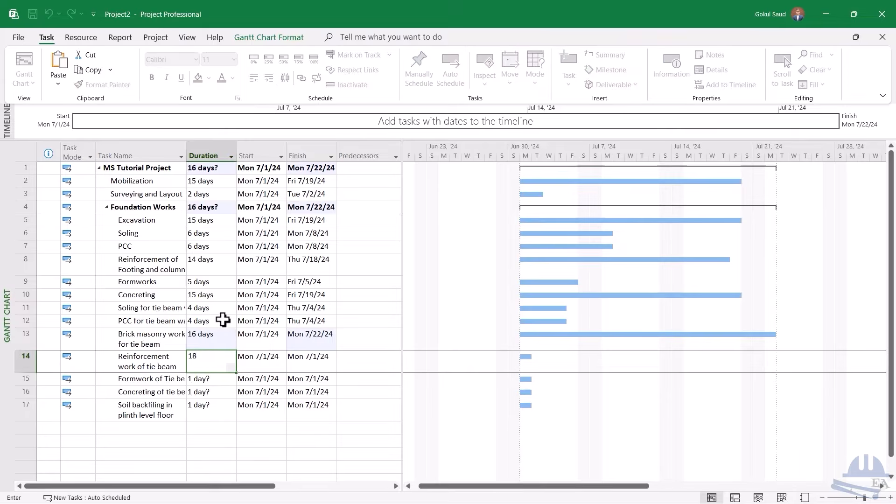
pyautogui.press('Return')
pyautogui.write('7')
pyautogui.press('Return')
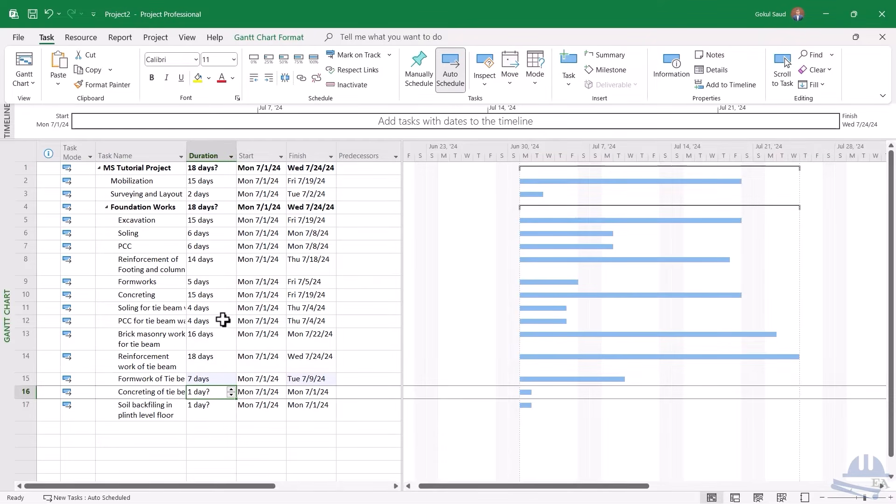
# Set the duration of the tie beam concreting to 5 days and of Soil backfiling in plinth level floor to 2 days
pyautogui.write('5')
pyautogui.press('Return')
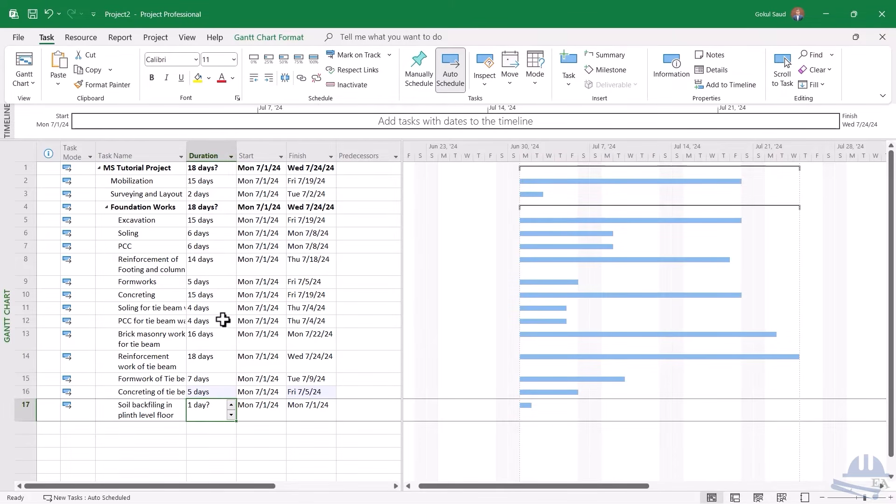
pyautogui.write('2')
pyautogui.press('Return')
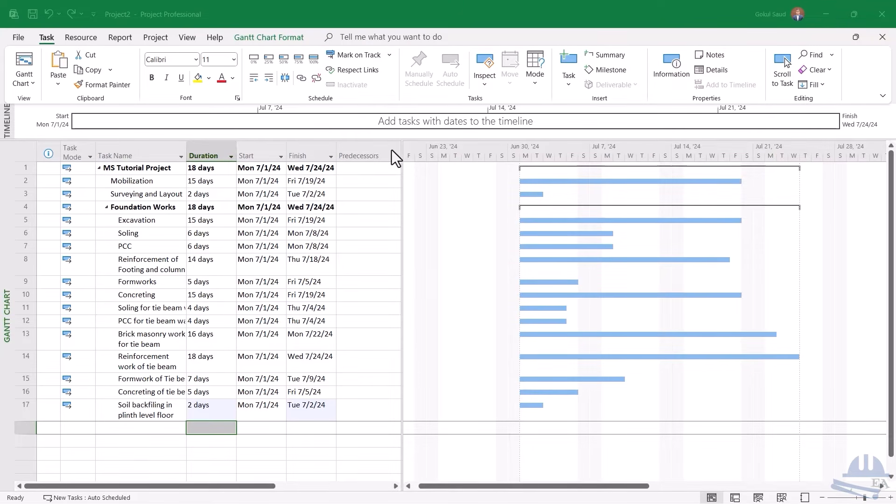
# Widen the task table area past the Resource Names column and add a Peak column
pyautogui.moveTo(401, 155); pyautogui.dragTo(526, 156)
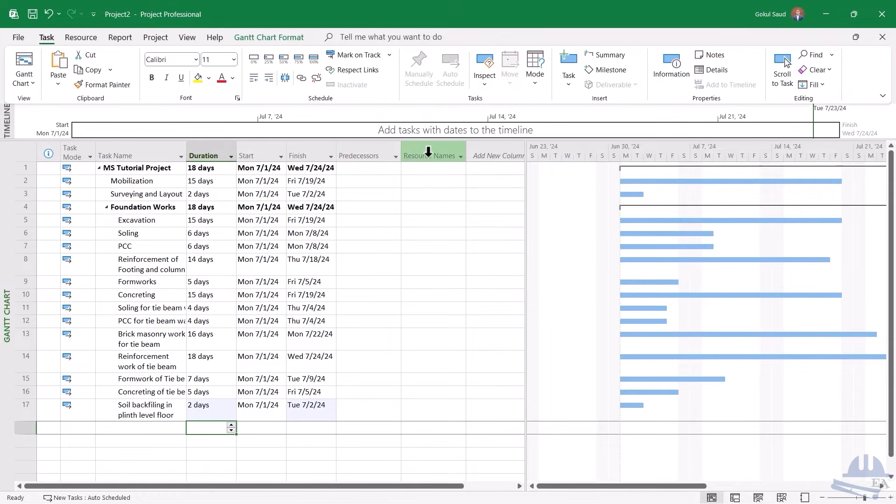
pyautogui.moveTo(525, 160); pyautogui.dragTo(589, 160)
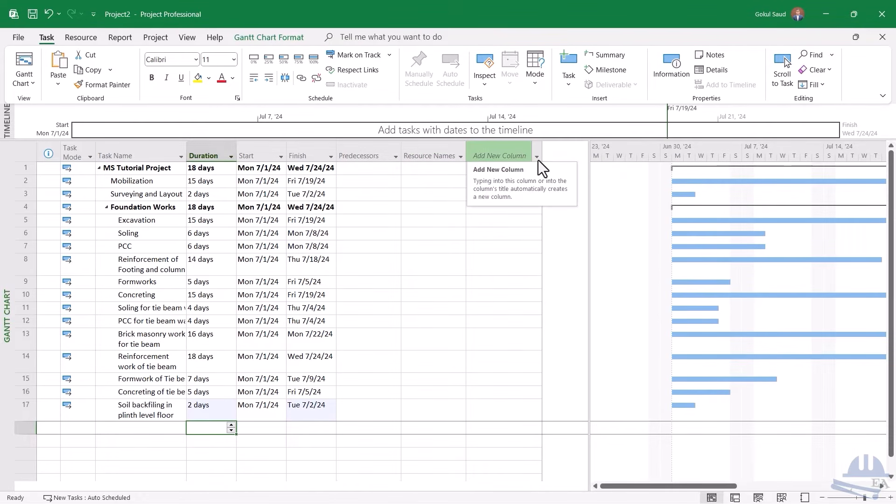
pyautogui.click(539, 160)
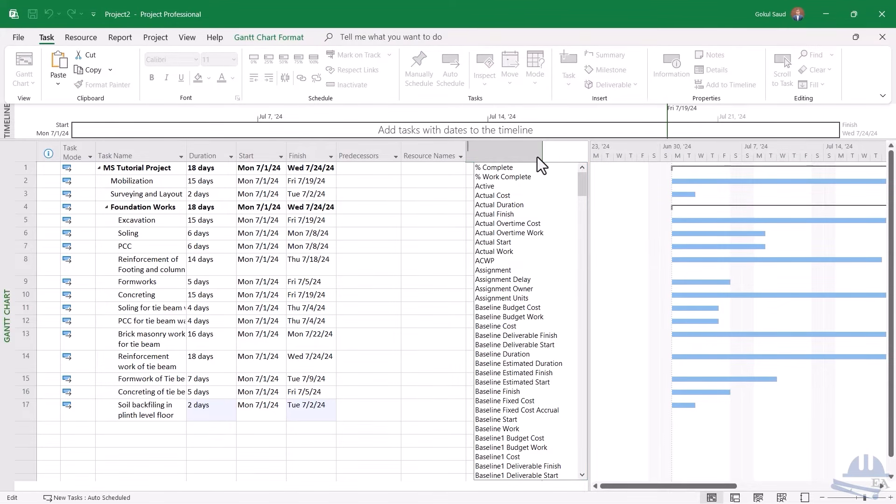
pyautogui.write('peak')
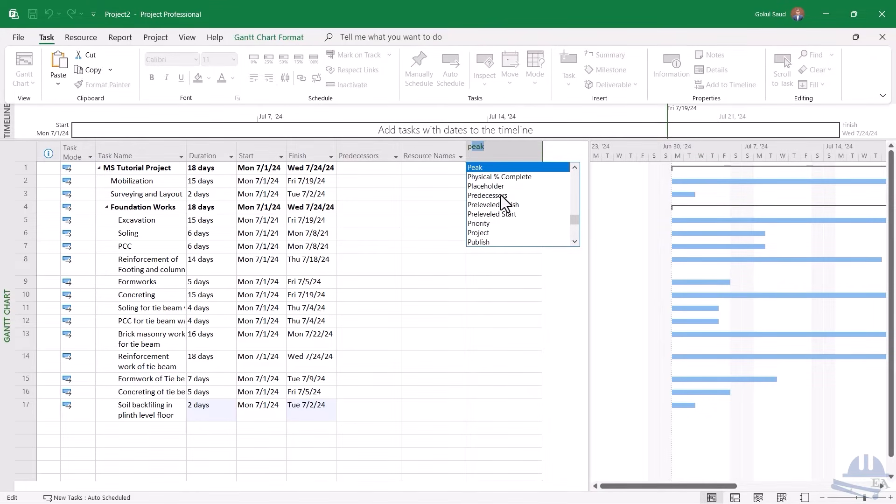
pyautogui.click(430, 194)
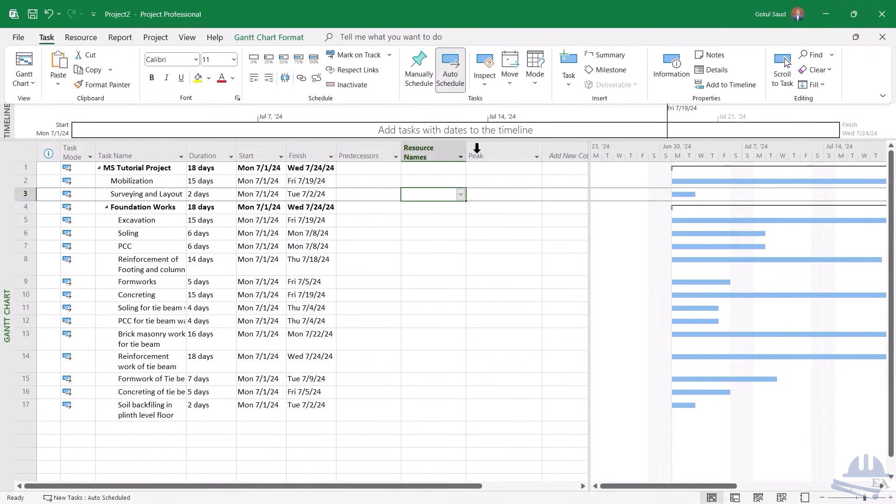
# Hide the Resource Names and Peak columns in the task table
pyautogui.click(428, 140)
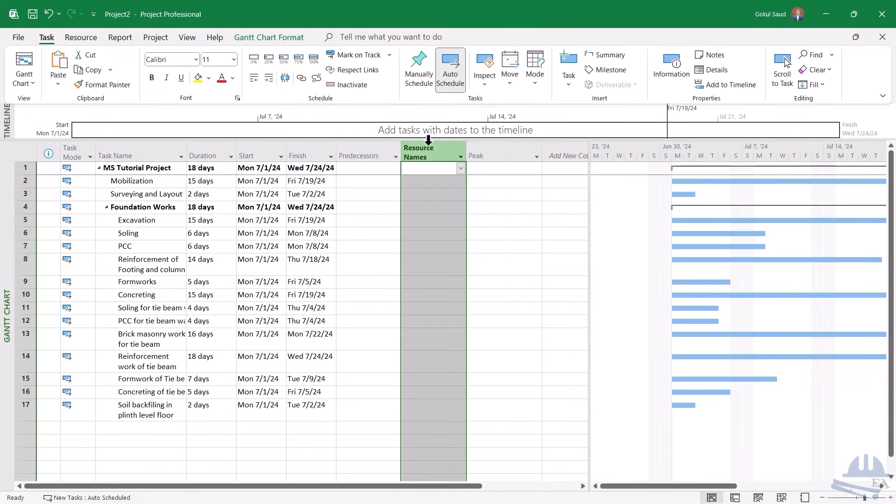
pyautogui.rightClick(428, 146)
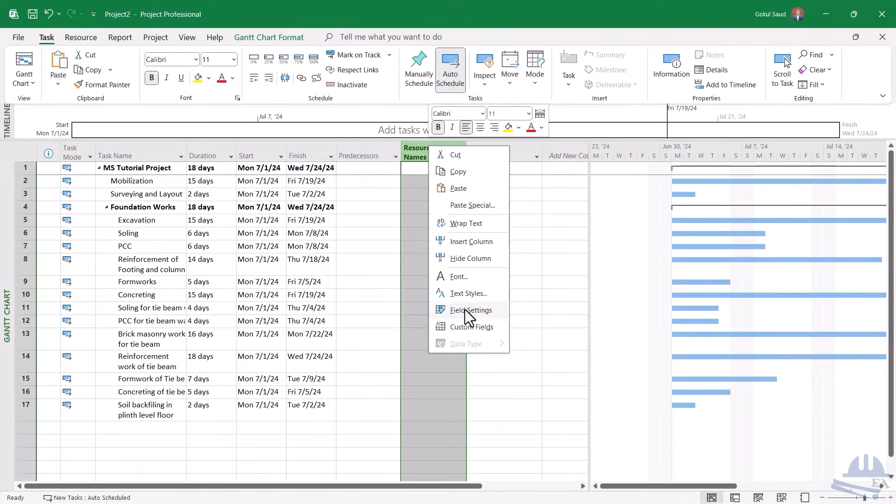
pyautogui.click(420, 149)
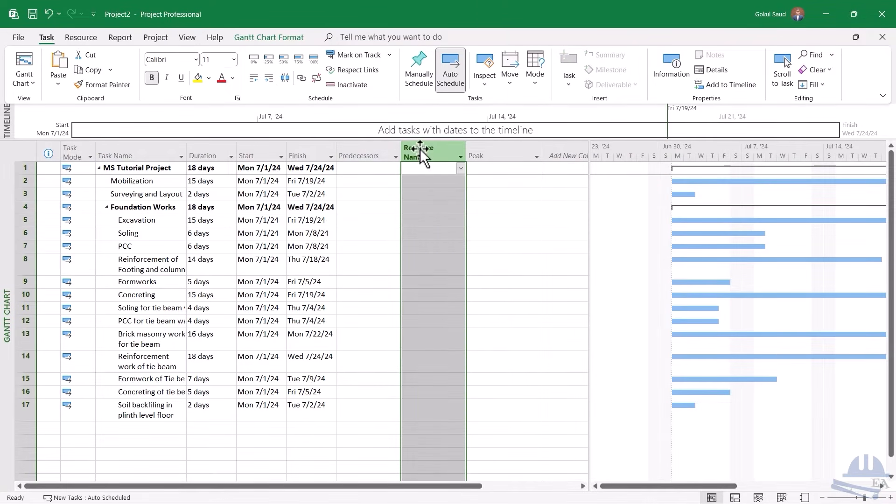
pyautogui.rightClick(419, 147)
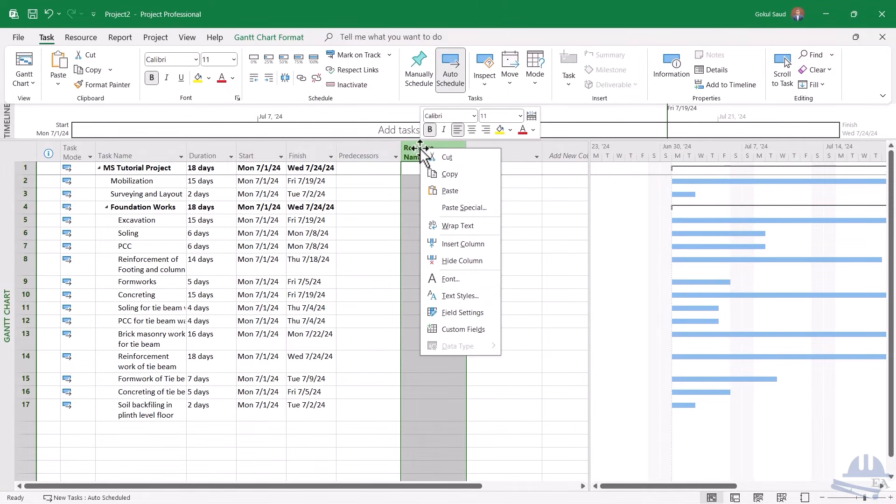
pyautogui.click(457, 261)
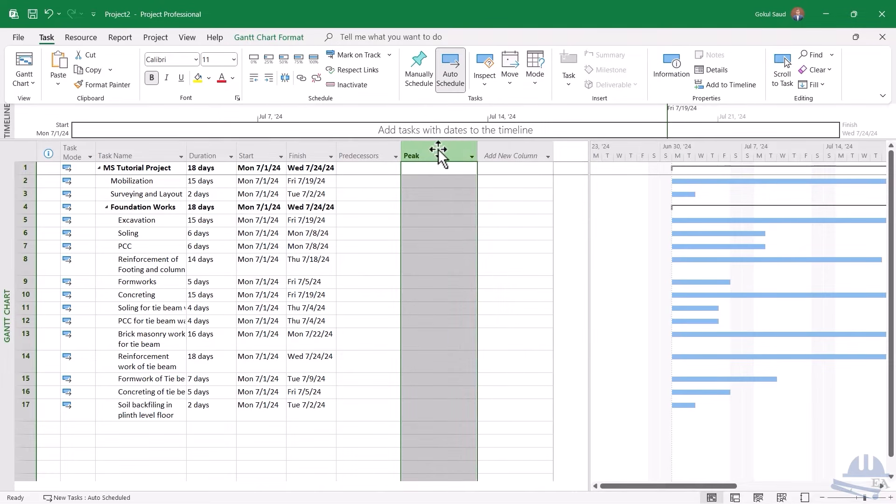
pyautogui.rightClick(438, 149)
pyautogui.click(480, 260)
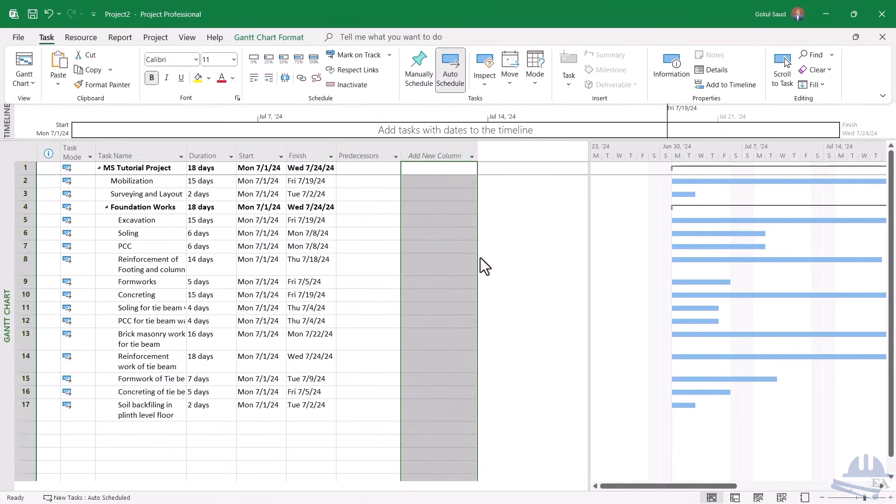
# Narrow the task table area so that it ends just after the Predecessors column
pyautogui.moveTo(590, 210); pyautogui.dragTo(400, 205)
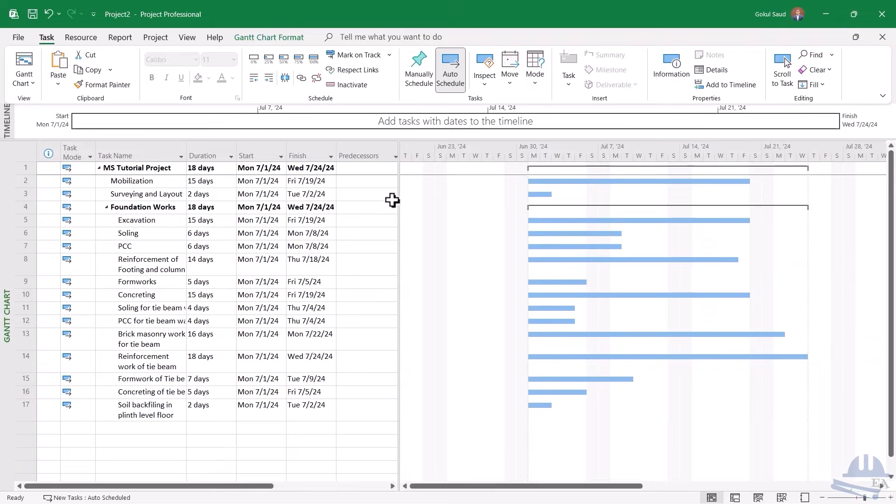
pyautogui.moveTo(400, 203); pyautogui.dragTo(406, 206)
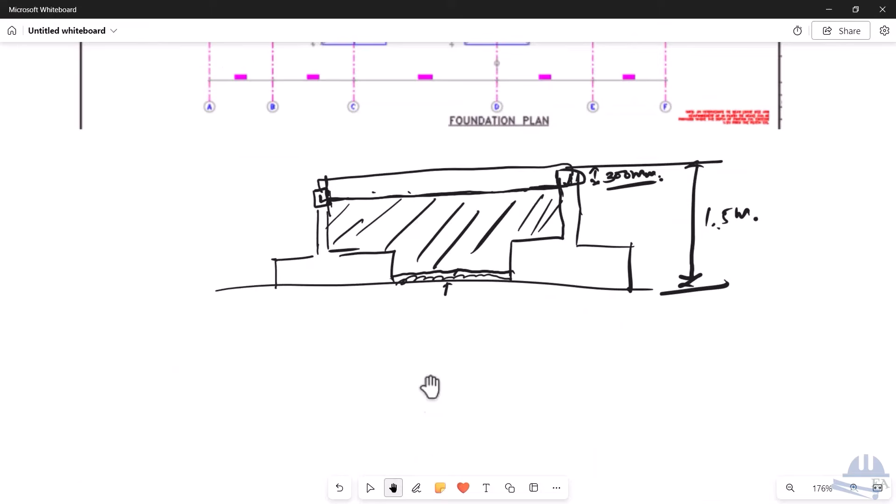
# Switch to Microsoft Whiteboard and draw a circled A with an arrow to a circled B on a blank area below the foundation sketch
pyautogui.moveTo(429, 386)
pyautogui.mouseDown()
pyautogui.moveTo(412, 296)
pyautogui.moveTo(433, 176)
pyautogui.mouseUp()
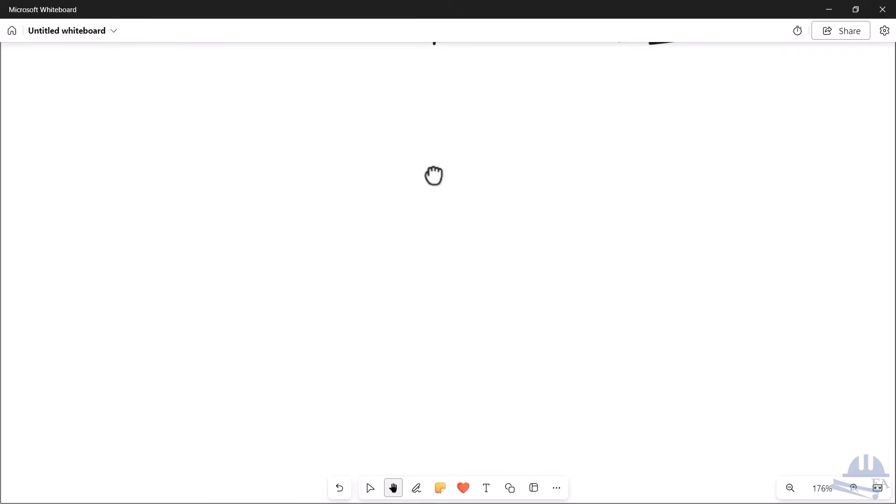
pyautogui.hotkey('alt', 'w')
pyautogui.moveTo(328, 108); pyautogui.dragTo(336, 124)
pyautogui.moveTo(328, 120); pyautogui.dragTo(337, 110)
pyautogui.moveTo(332, 97)
pyautogui.mouseDown()
pyautogui.moveTo(346, 117)
pyautogui.moveTo(316, 105)
pyautogui.mouseUp()
pyautogui.moveTo(470, 93); pyautogui.dragTo(471, 110)
pyautogui.moveTo(468, 95)
pyautogui.mouseDown()
pyautogui.moveTo(484, 107)
pyautogui.moveTo(471, 111)
pyautogui.mouseUp()
pyautogui.moveTo(481, 70); pyautogui.dragTo(476, 73)
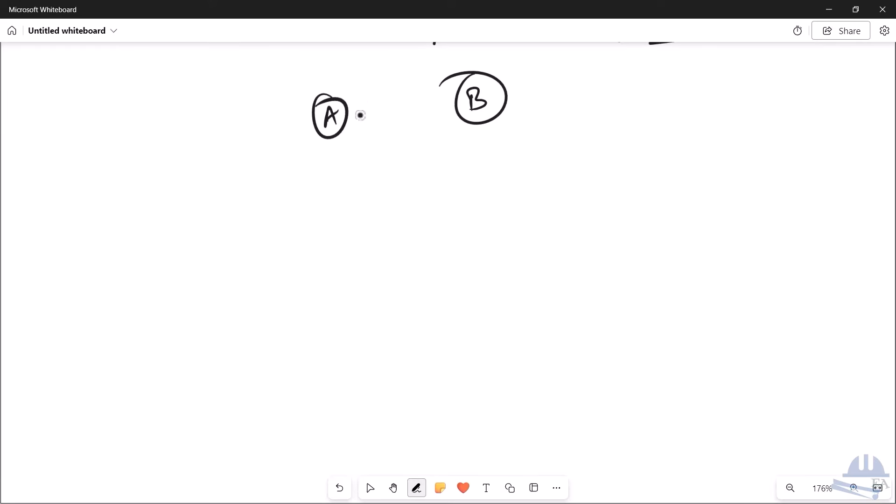
pyautogui.moveTo(354, 111)
pyautogui.mouseDown()
pyautogui.moveTo(436, 97)
pyautogui.moveTo(421, 113)
pyautogui.mouseUp()
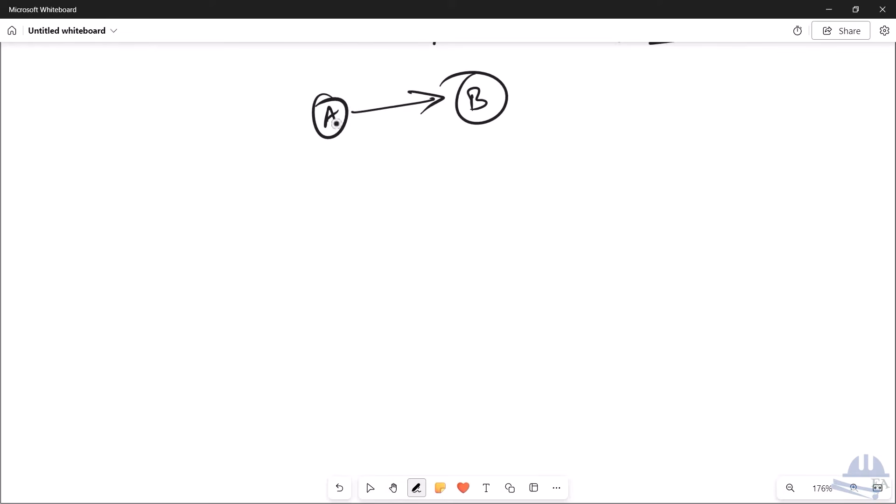
# Handwrite a circled 1 with "Finish to start (FS)" below the A and B diagram
pyautogui.click(393, 488)
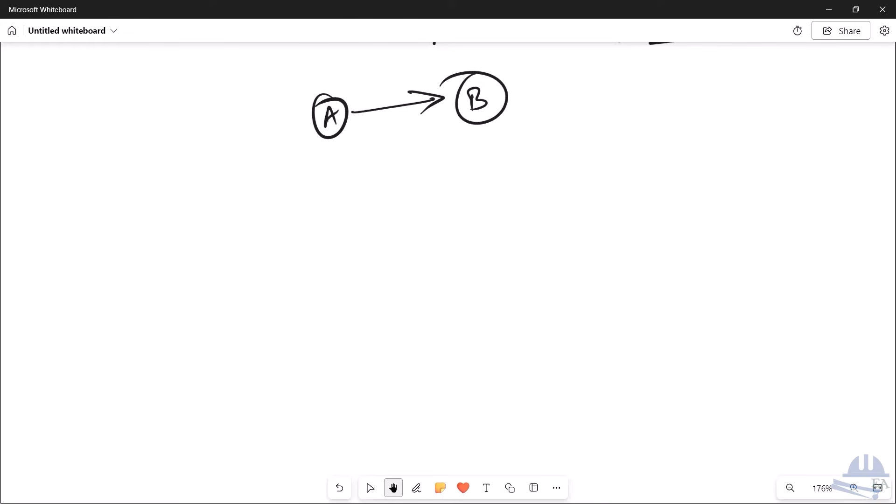
pyautogui.click(416, 488)
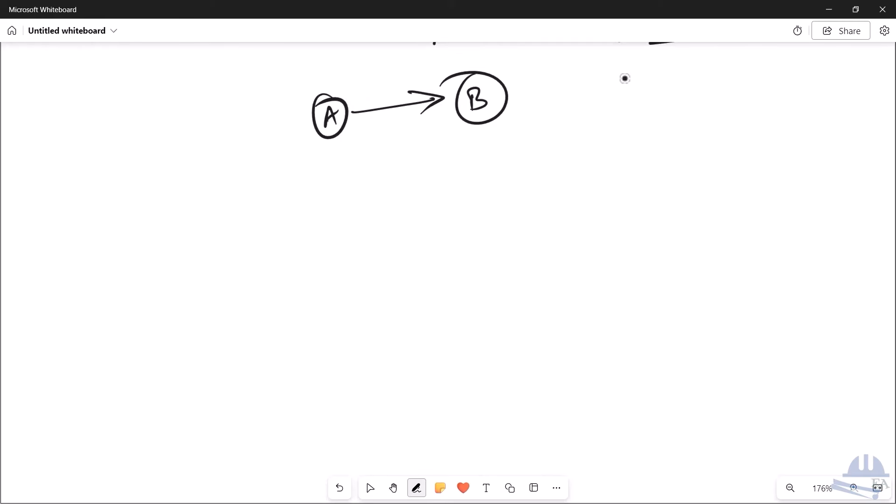
pyautogui.moveTo(308, 161); pyautogui.dragTo(306, 174)
pyautogui.moveTo(312, 154)
pyautogui.mouseDown()
pyautogui.moveTo(296, 174)
pyautogui.moveTo(318, 154)
pyautogui.mouseUp()
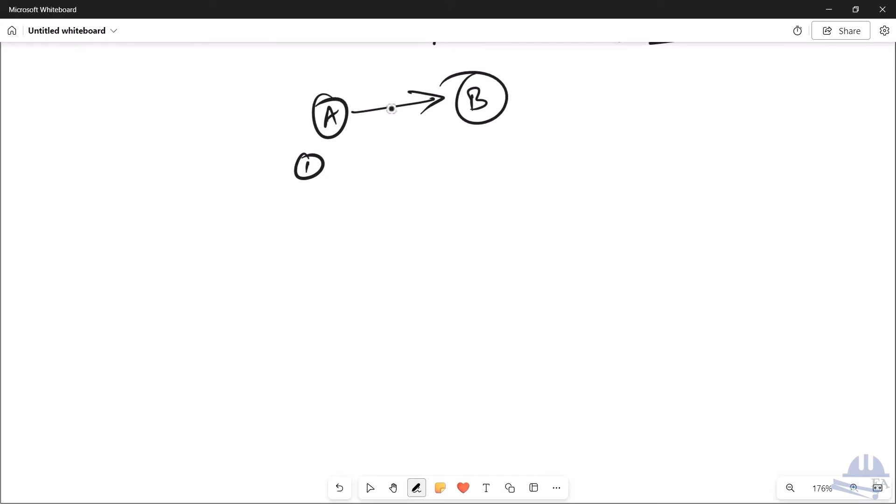
pyautogui.moveTo(359, 154); pyautogui.dragTo(358, 172)
pyautogui.moveTo(358, 153); pyautogui.dragTo(415, 163)
pyautogui.moveTo(434, 140)
pyautogui.mouseDown()
pyautogui.moveTo(434, 158)
pyautogui.moveTo(437, 142)
pyautogui.mouseUp()
pyautogui.moveTo(446, 154); pyautogui.dragTo(441, 161)
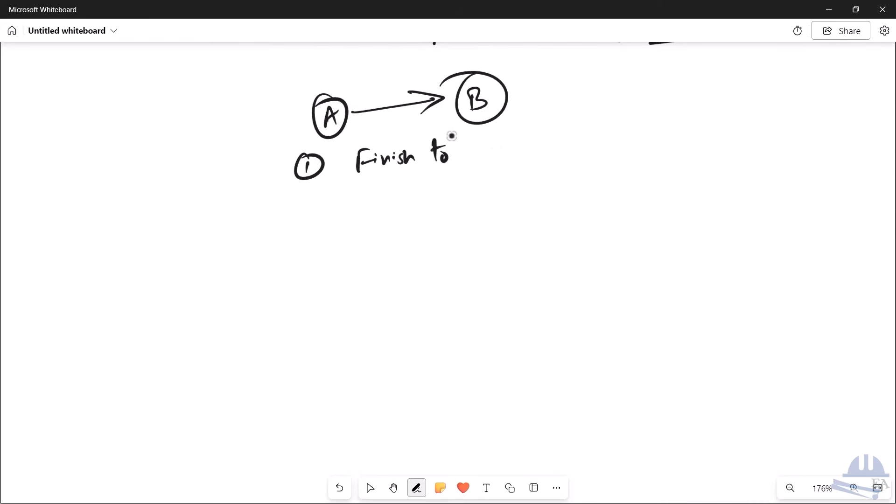
pyautogui.moveTo(500, 148)
pyautogui.mouseDown()
pyautogui.moveTo(491, 163)
pyautogui.moveTo(533, 163)
pyautogui.mouseUp()
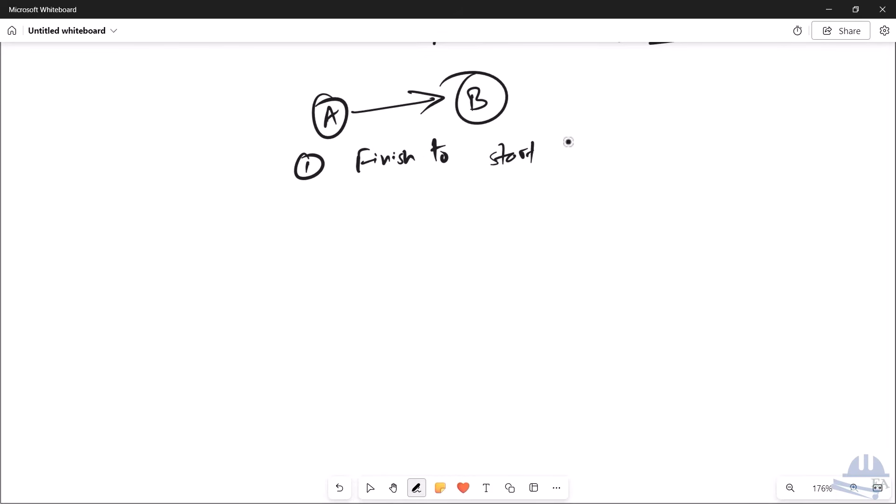
pyautogui.moveTo(583, 135); pyautogui.dragTo(581, 153)
pyautogui.moveTo(582, 136); pyautogui.dragTo(595, 132)
pyautogui.moveTo(583, 144); pyautogui.dragTo(615, 150)
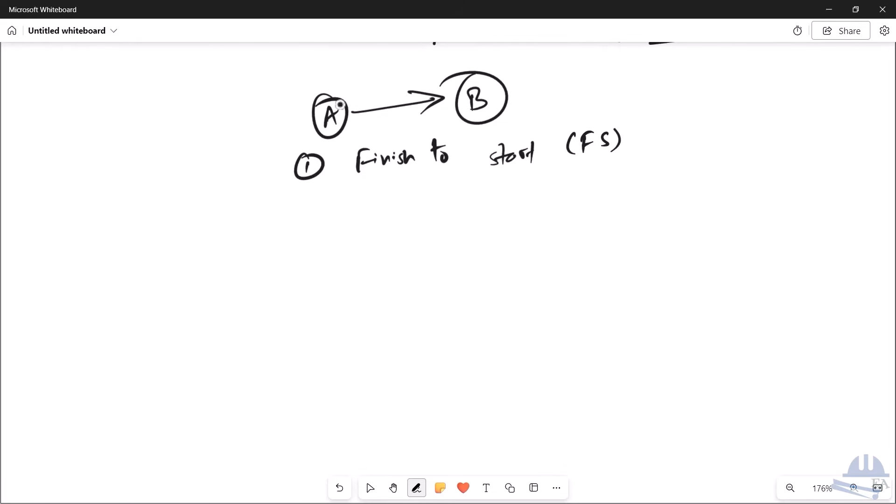
# Mark circle A with an arrow labelled P and circle B with an arrow labelled S
pyautogui.moveTo(334, 77)
pyautogui.mouseDown()
pyautogui.moveTo(334, 89)
pyautogui.moveTo(350, 72)
pyautogui.mouseUp()
pyautogui.moveTo(506, 51); pyautogui.dragTo(500, 58)
pyautogui.click(511, 55)
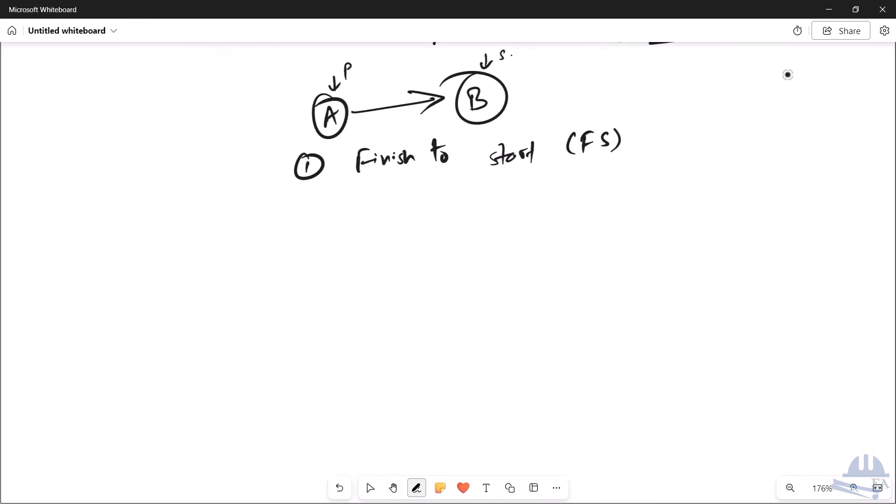
# Sketch a finish-to-start example with an arrow from a circled F to a circled C, beyond circle B
pyautogui.moveTo(792, 72)
pyautogui.mouseDown()
pyautogui.moveTo(806, 76)
pyautogui.moveTo(779, 66)
pyautogui.mouseUp()
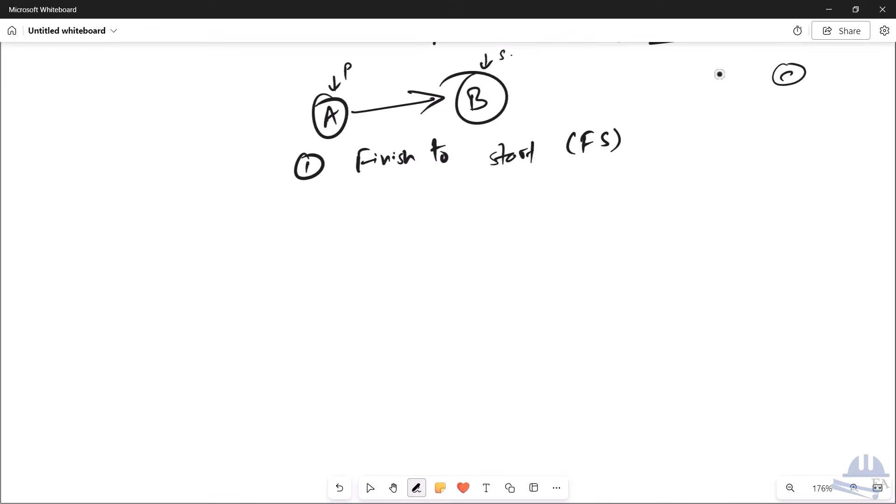
pyautogui.moveTo(709, 75); pyautogui.dragTo(721, 66)
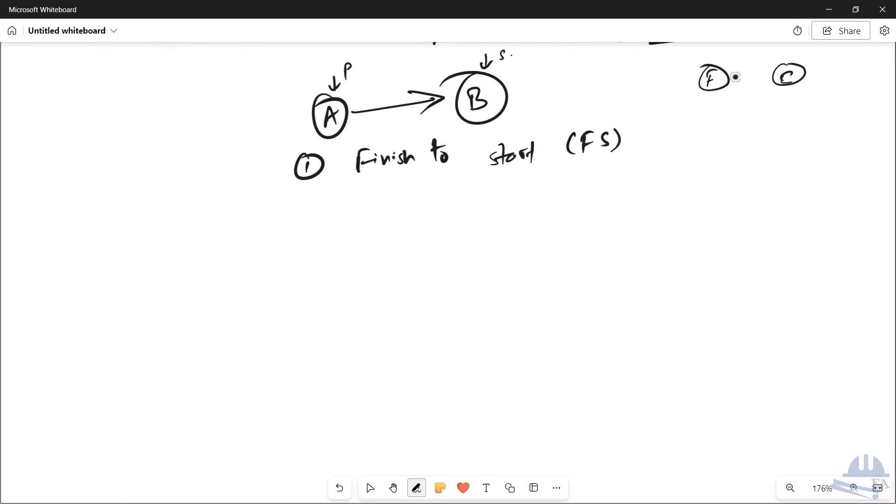
pyautogui.moveTo(761, 79); pyautogui.dragTo(768, 83)
# Handwrite a circled 2 with "start to start (SS)" below the first relationship
pyautogui.moveTo(306, 207); pyautogui.dragTo(308, 215)
pyautogui.moveTo(297, 201)
pyautogui.mouseDown()
pyautogui.moveTo(306, 200)
pyautogui.moveTo(289, 204)
pyautogui.mouseUp()
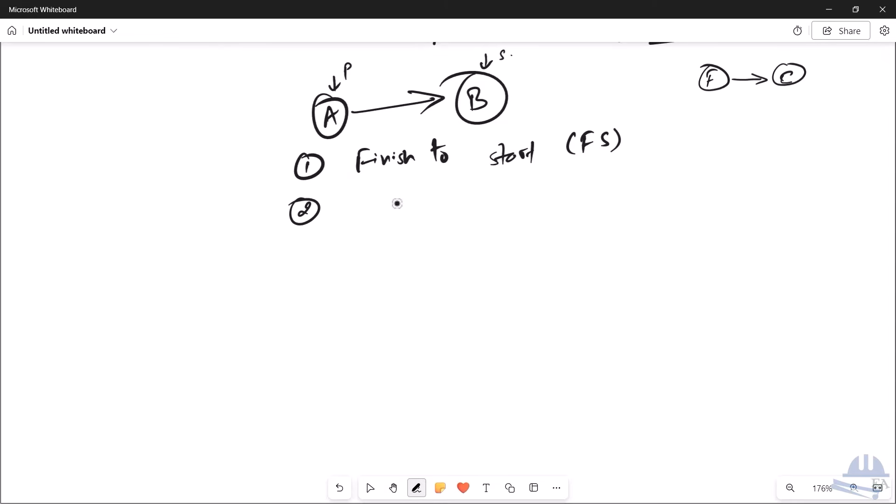
pyautogui.moveTo(384, 206)
pyautogui.mouseDown()
pyautogui.moveTo(376, 215)
pyautogui.moveTo(399, 205)
pyautogui.mouseUp()
pyautogui.moveTo(374, 216); pyautogui.dragTo(416, 200)
pyautogui.moveTo(437, 187); pyautogui.dragTo(439, 201)
pyautogui.click(446, 201)
pyautogui.moveTo(508, 194); pyautogui.dragTo(502, 204)
pyautogui.moveTo(512, 187); pyautogui.dragTo(512, 205)
pyautogui.moveTo(507, 196); pyautogui.dragTo(541, 200)
pyautogui.moveTo(532, 193); pyautogui.dragTo(617, 192)
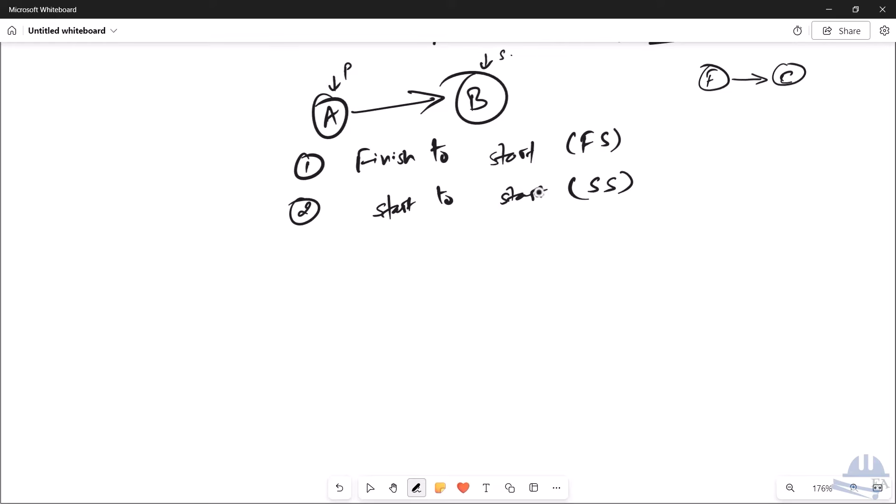
pyautogui.moveTo(539, 191); pyautogui.dragTo(549, 189)
# Sketch a start-to-start example with a circled A branching by arrows to B and C, beside the relationship list
pyautogui.moveTo(687, 142); pyautogui.dragTo(695, 140)
pyautogui.moveTo(698, 130); pyautogui.dragTo(695, 129)
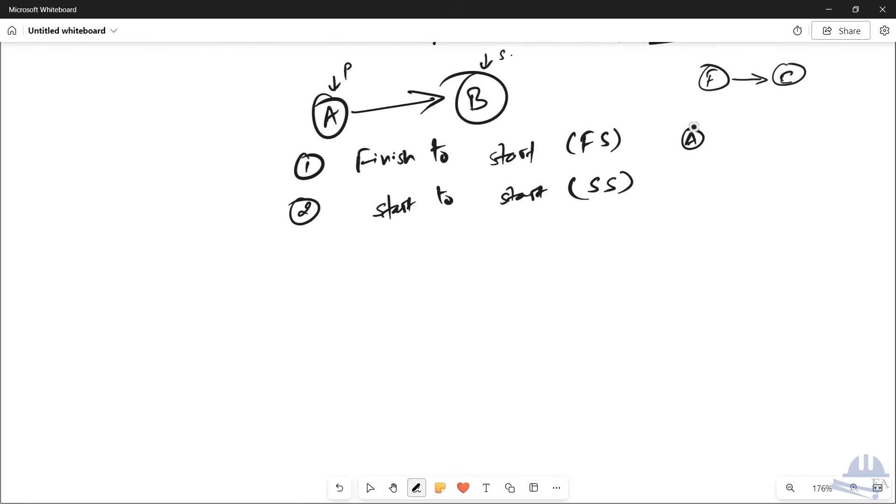
pyautogui.moveTo(707, 136); pyautogui.dragTo(775, 130)
pyautogui.moveTo(778, 121); pyautogui.dragTo(784, 130)
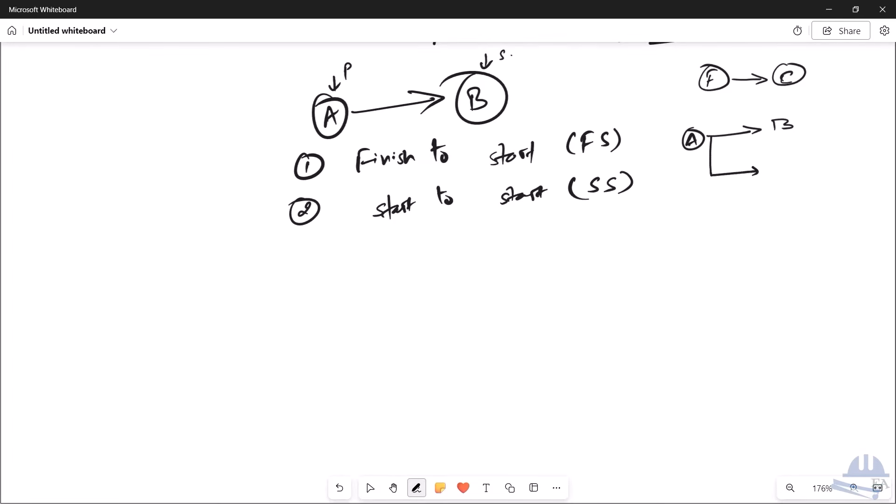
pyautogui.click(802, 167)
# Sketch a second example with a circled M branching to "Foun" and "site", and point an arrow at "Foun"
pyautogui.moveTo(99, 87)
pyautogui.mouseDown()
pyautogui.moveTo(115, 96)
pyautogui.moveTo(127, 81)
pyautogui.moveTo(174, 76)
pyautogui.mouseUp()
pyautogui.moveTo(164, 70)
pyautogui.mouseDown()
pyautogui.moveTo(169, 84)
pyautogui.moveTo(198, 74)
pyautogui.moveTo(187, 66)
pyautogui.mouseUp()
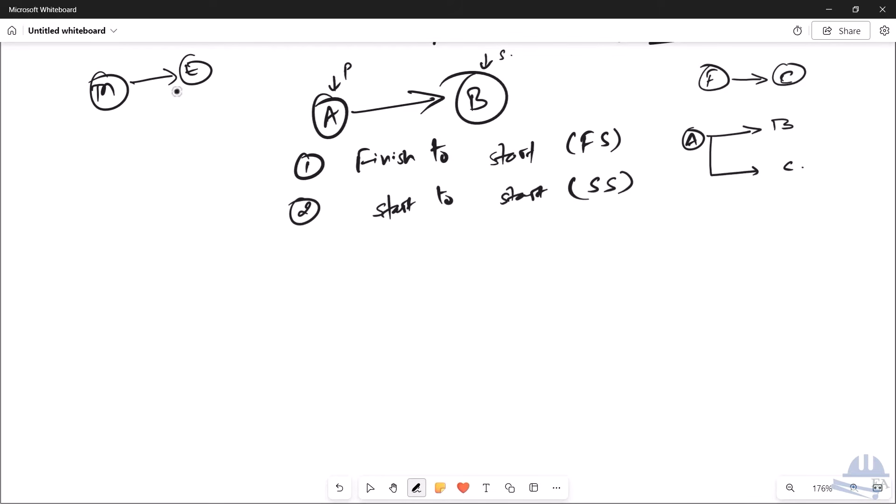
pyautogui.moveTo(189, 64)
pyautogui.mouseDown()
pyautogui.moveTo(191, 86)
pyautogui.moveTo(201, 72)
pyautogui.mouseUp()
pyautogui.moveTo(200, 77); pyautogui.dragTo(221, 73)
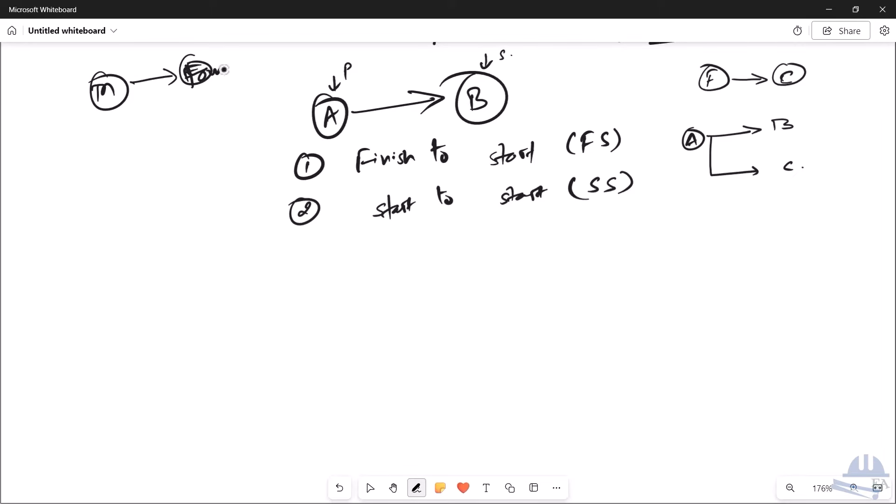
pyautogui.moveTo(192, 120)
pyautogui.mouseDown()
pyautogui.moveTo(186, 133)
pyautogui.moveTo(219, 123)
pyautogui.mouseUp()
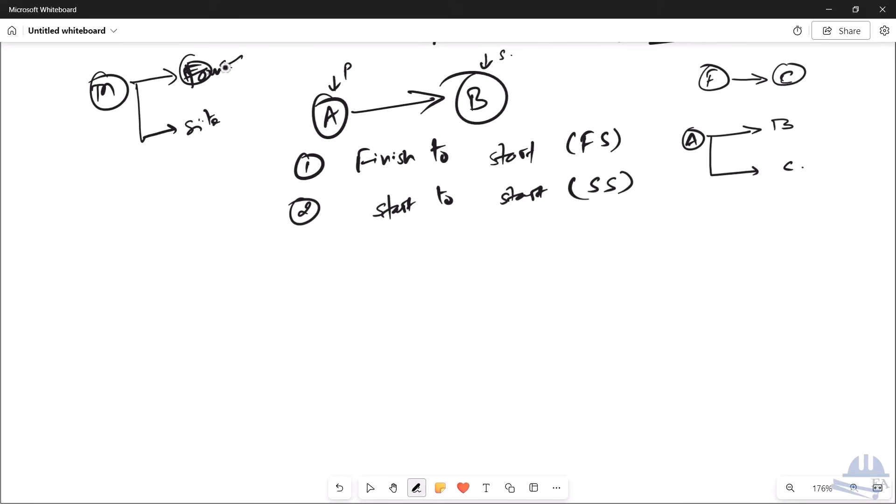
pyautogui.moveTo(224, 68); pyautogui.dragTo(231, 70)
# Handwrite a circled 3 with "Finish to Finish (FF)" below the second relationship
pyautogui.moveTo(293, 250)
pyautogui.mouseDown()
pyautogui.moveTo(293, 267)
pyautogui.moveTo(253, 269)
pyautogui.mouseUp()
pyautogui.moveTo(369, 255)
pyautogui.mouseDown()
pyautogui.moveTo(476, 246)
pyautogui.moveTo(475, 236)
pyautogui.moveTo(519, 257)
pyautogui.moveTo(536, 239)
pyautogui.moveTo(567, 242)
pyautogui.mouseUp()
pyautogui.moveTo(565, 234)
pyautogui.mouseDown()
pyautogui.moveTo(591, 243)
pyautogui.moveTo(606, 227)
pyautogui.moveTo(601, 245)
pyautogui.mouseUp()
pyautogui.moveTo(616, 228)
pyautogui.mouseDown()
pyautogui.moveTo(615, 246)
pyautogui.moveTo(633, 224)
pyautogui.mouseUp()
pyautogui.moveTo(638, 220)
pyautogui.mouseDown()
pyautogui.moveTo(635, 242)
pyautogui.moveTo(651, 215)
pyautogui.mouseUp()
pyautogui.moveTo(658, 212); pyautogui.dragTo(660, 234)
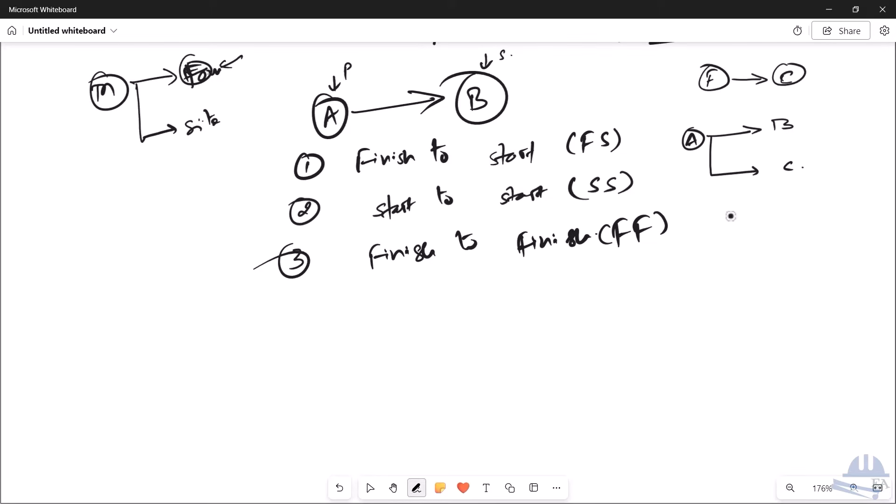
# Write "Electrical" and "Sanitary" beside the FF entry, underline them, and add an underlined 1st Jan finish date below
pyautogui.moveTo(725, 216)
pyautogui.mouseDown()
pyautogui.moveTo(723, 208)
pyautogui.moveTo(800, 201)
pyautogui.mouseUp()
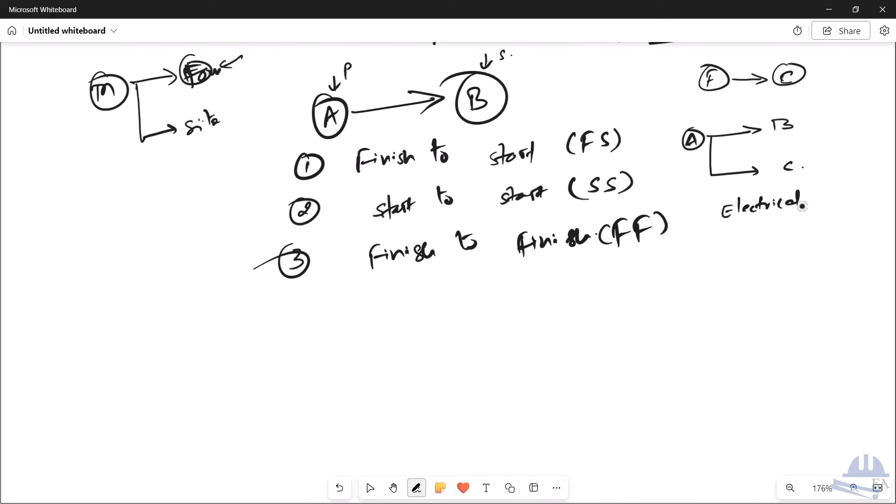
pyautogui.moveTo(750, 233)
pyautogui.mouseDown()
pyautogui.moveTo(780, 225)
pyautogui.moveTo(811, 233)
pyautogui.mouseUp()
pyautogui.moveTo(725, 257); pyautogui.dragTo(817, 252)
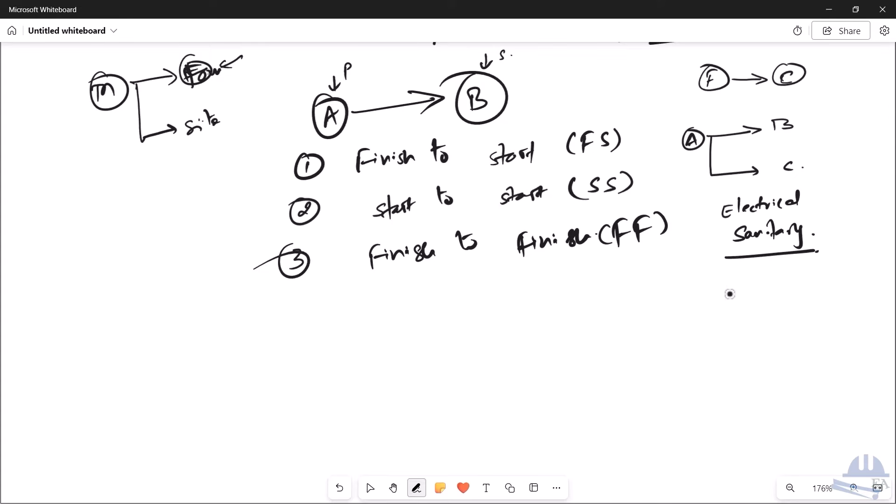
pyautogui.moveTo(729, 295)
pyautogui.mouseDown()
pyautogui.moveTo(745, 285)
pyautogui.moveTo(768, 299)
pyautogui.moveTo(855, 270)
pyautogui.mouseUp()
pyautogui.moveTo(782, 317); pyautogui.dragTo(852, 297)
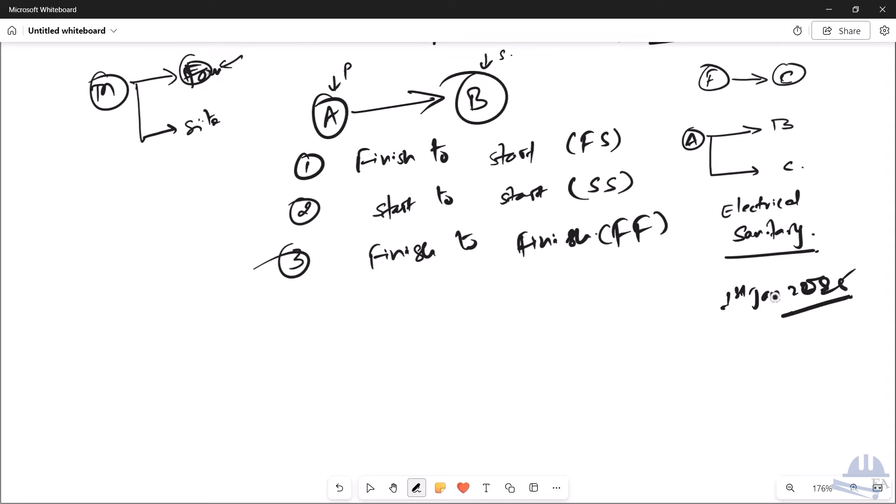
pyautogui.moveTo(769, 301); pyautogui.dragTo(780, 294)
# Draw arrows from Electrical and Sanitary down to the January date and label them 30 and 20
pyautogui.moveTo(804, 197); pyautogui.dragTo(835, 258)
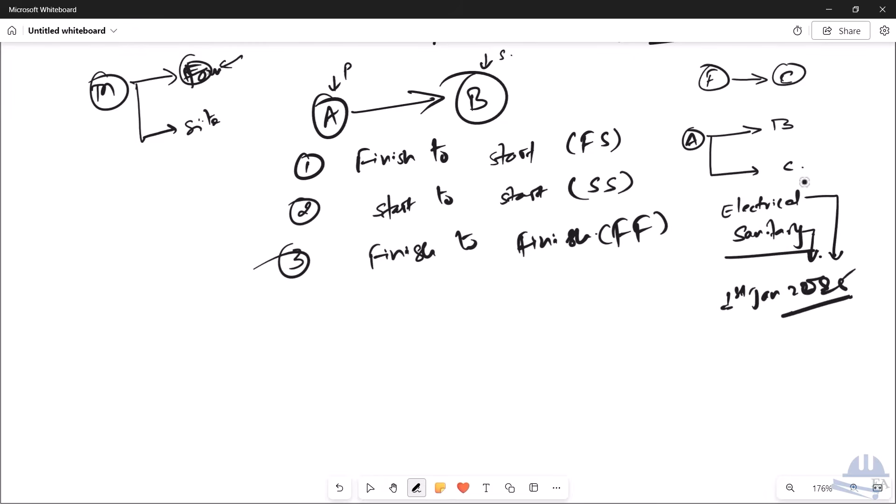
pyautogui.moveTo(814, 170)
pyautogui.mouseDown()
pyautogui.moveTo(796, 182)
pyautogui.moveTo(840, 165)
pyautogui.mouseUp()
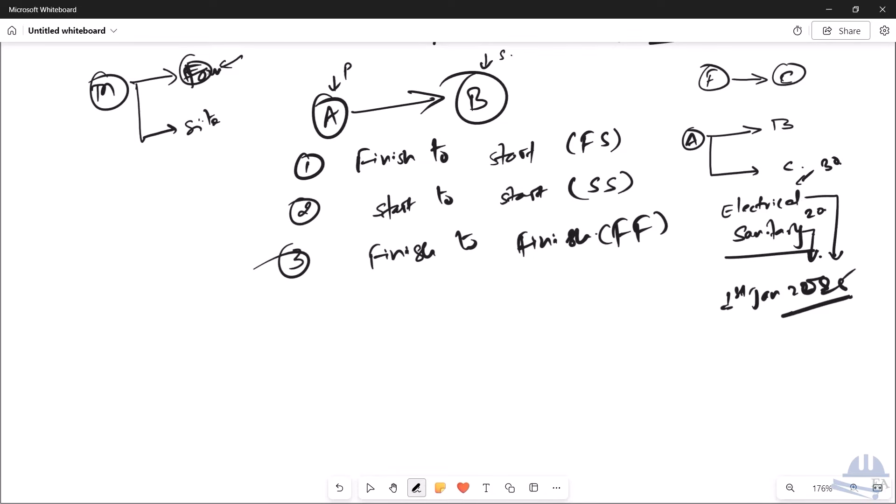
pyautogui.rightClick(822, 176)
pyautogui.rightClick(787, 220)
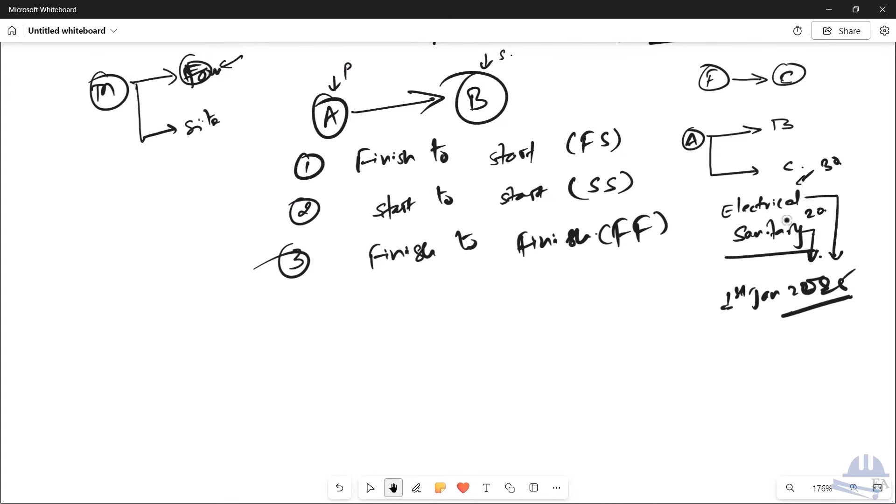
# Draw two bars labelled 30 and 20 under the FF entry and join their finish ends with a link arrow
pyautogui.moveTo(566, 276); pyautogui.dragTo(654, 265)
pyautogui.moveTo(568, 275)
pyautogui.mouseDown()
pyautogui.moveTo(663, 277)
pyautogui.moveTo(657, 263)
pyautogui.mouseUp()
pyautogui.moveTo(597, 300); pyautogui.dragTo(661, 294)
pyautogui.moveTo(596, 302)
pyautogui.mouseDown()
pyautogui.moveTo(661, 308)
pyautogui.moveTo(664, 295)
pyautogui.mouseUp()
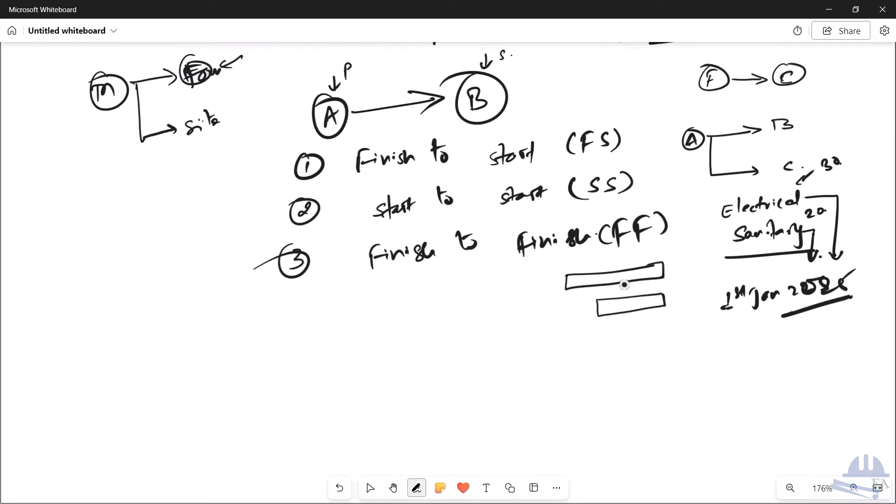
pyautogui.moveTo(594, 267); pyautogui.dragTo(603, 269)
pyautogui.moveTo(610, 265); pyautogui.dragTo(615, 265)
pyautogui.moveTo(609, 303); pyautogui.dragTo(619, 305)
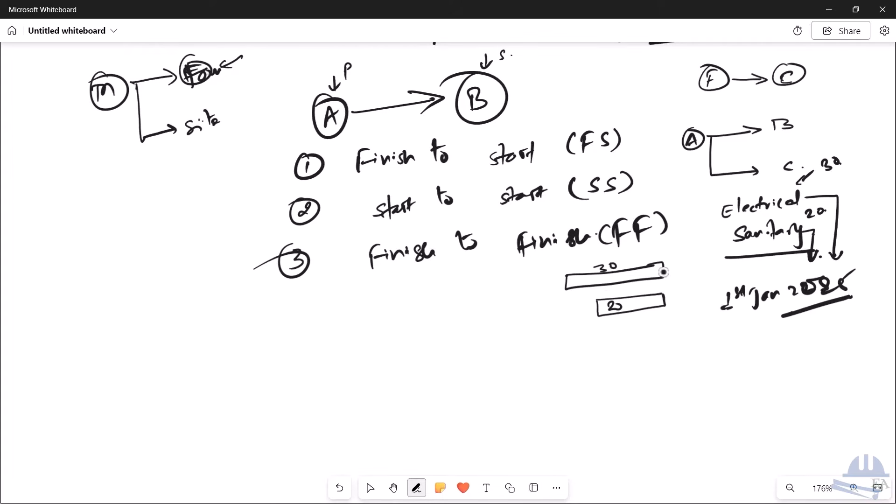
pyautogui.moveTo(673, 292); pyautogui.dragTo(676, 301)
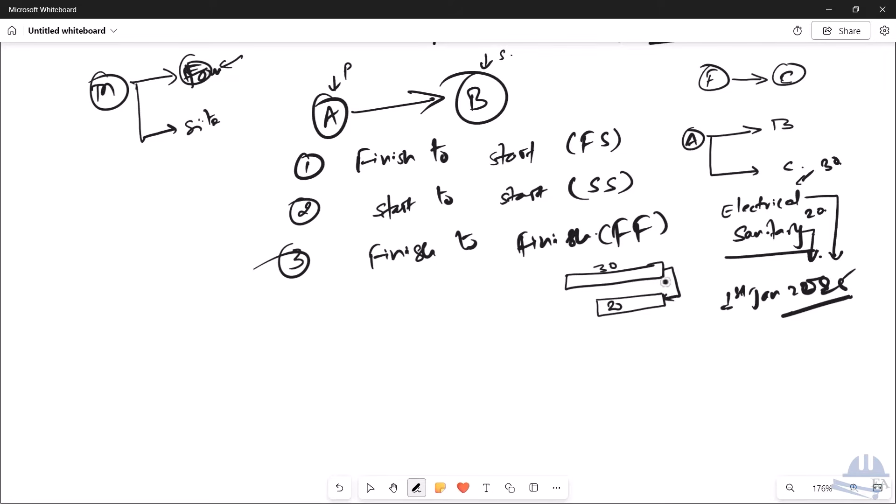
# Mark both bars' finish ends and the 20 bar's start with arrows, and note a December start date above that bar
pyautogui.moveTo(663, 262); pyautogui.dragTo(662, 279)
pyautogui.moveTo(667, 319); pyautogui.dragTo(668, 328)
pyautogui.moveTo(662, 316); pyautogui.dragTo(672, 312)
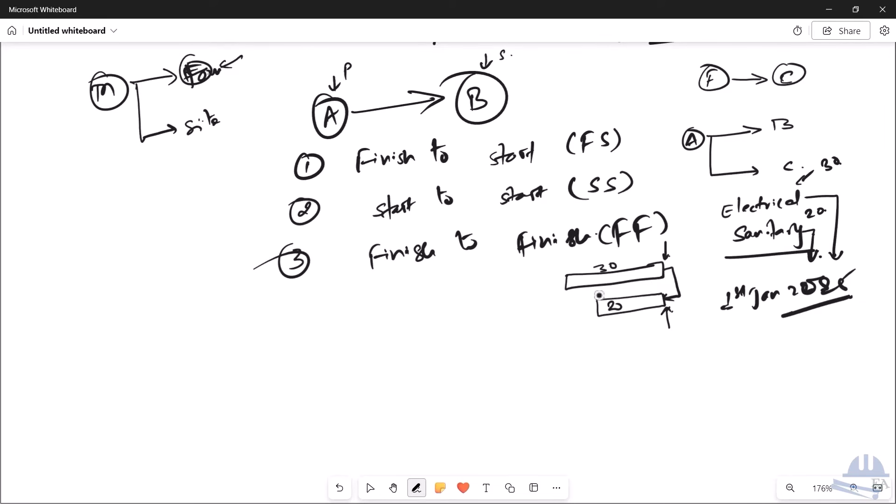
pyautogui.moveTo(595, 326); pyautogui.dragTo(603, 323)
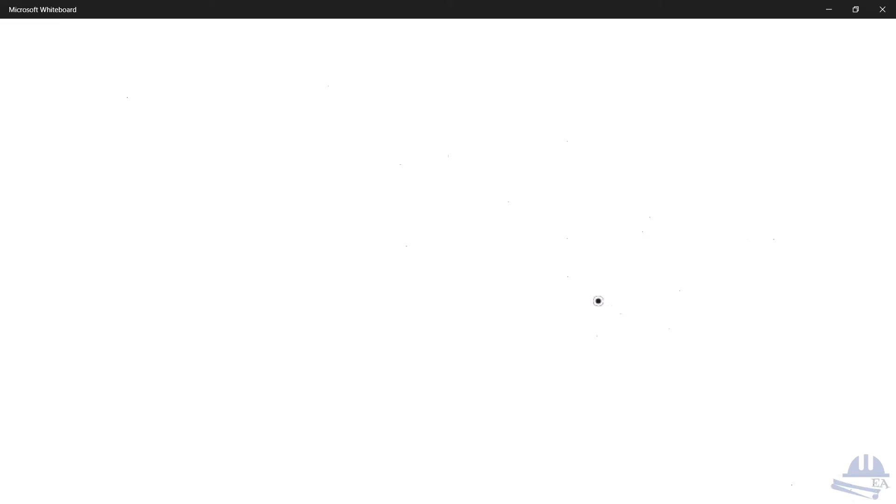
pyautogui.moveTo(582, 289); pyautogui.dragTo(629, 288)
pyautogui.click(634, 289)
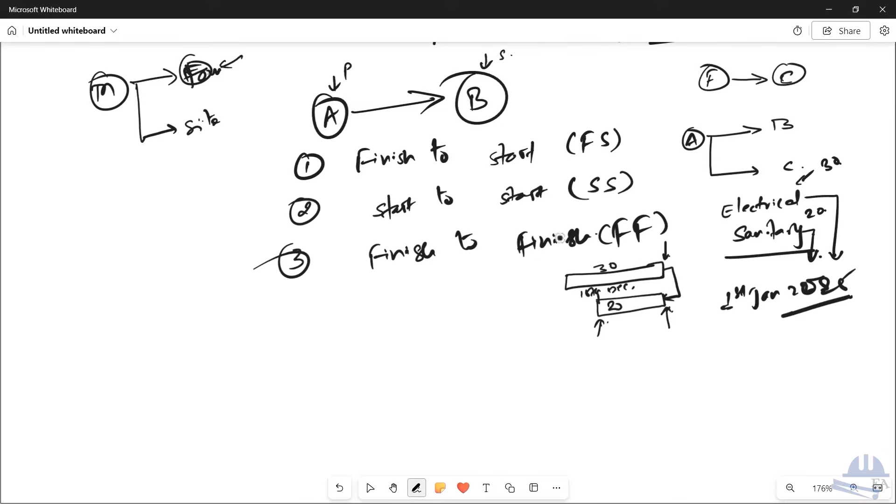
# Write a circled 4 with the entry "Start to finish relation (SF)" below the list and tick the FS entry
pyautogui.moveTo(299, 338)
pyautogui.mouseDown()
pyautogui.moveTo(282, 343)
pyautogui.moveTo(295, 332)
pyautogui.mouseUp()
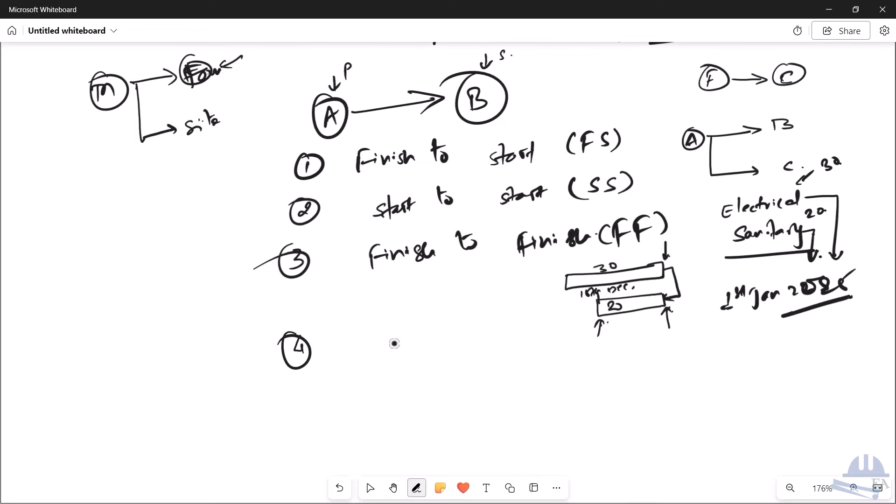
pyautogui.moveTo(424, 326)
pyautogui.mouseDown()
pyautogui.moveTo(430, 356)
pyautogui.moveTo(458, 350)
pyautogui.mouseUp()
pyautogui.moveTo(497, 326)
pyautogui.mouseDown()
pyautogui.moveTo(503, 346)
pyautogui.moveTo(514, 340)
pyautogui.moveTo(549, 349)
pyautogui.moveTo(541, 361)
pyautogui.moveTo(575, 348)
pyautogui.moveTo(672, 347)
pyautogui.moveTo(699, 333)
pyautogui.moveTo(686, 348)
pyautogui.moveTo(690, 336)
pyautogui.mouseUp()
pyautogui.click(653, 339)
pyautogui.click(687, 334)
pyautogui.moveTo(699, 344)
pyautogui.mouseDown()
pyautogui.moveTo(746, 344)
pyautogui.moveTo(771, 327)
pyautogui.moveTo(776, 343)
pyautogui.moveTo(776, 328)
pyautogui.mouseUp()
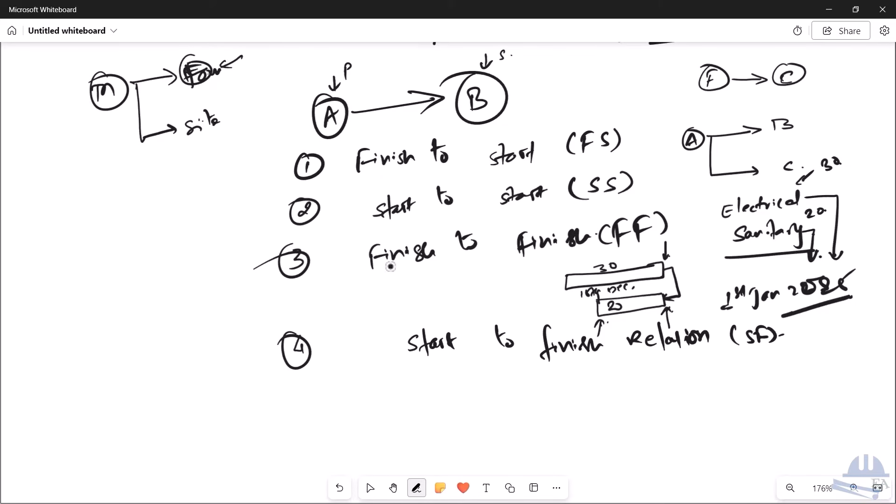
pyautogui.moveTo(545, 122)
pyautogui.mouseDown()
pyautogui.moveTo(547, 134)
pyautogui.moveTo(566, 122)
pyautogui.mouseUp()
pyautogui.moveTo(551, 133); pyautogui.dragTo(588, 112)
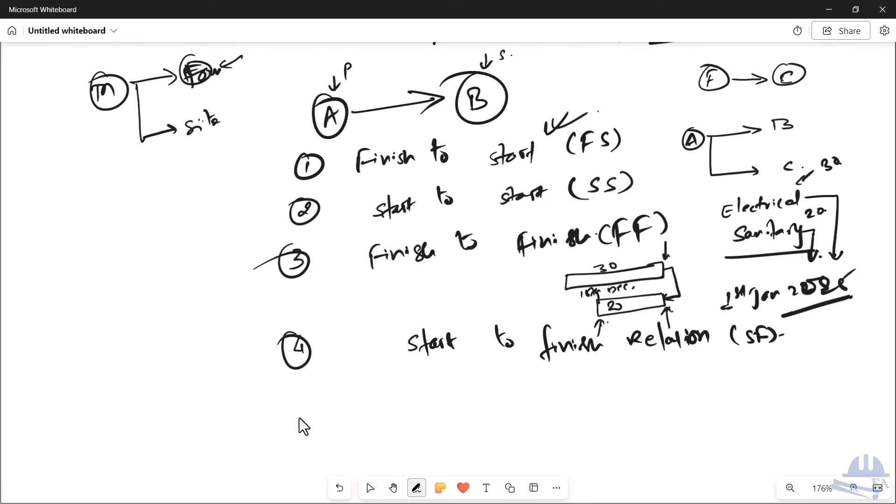
# Draw a slanted box labelled A with an arrow pointing at it, and write an underlined "Inspection" above it
pyautogui.moveTo(76, 272)
pyautogui.mouseDown()
pyautogui.moveTo(140, 255)
pyautogui.moveTo(73, 289)
pyautogui.moveTo(109, 286)
pyautogui.mouseUp()
pyautogui.click(84, 263)
pyautogui.click(144, 294)
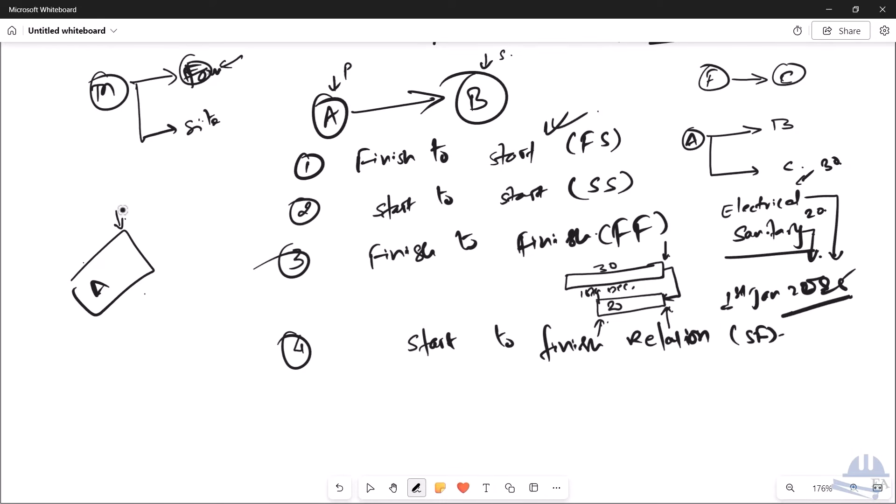
pyautogui.moveTo(53, 223)
pyautogui.mouseDown()
pyautogui.moveTo(63, 243)
pyautogui.moveTo(115, 188)
pyautogui.mouseUp()
pyautogui.moveTo(71, 256); pyautogui.dragTo(126, 195)
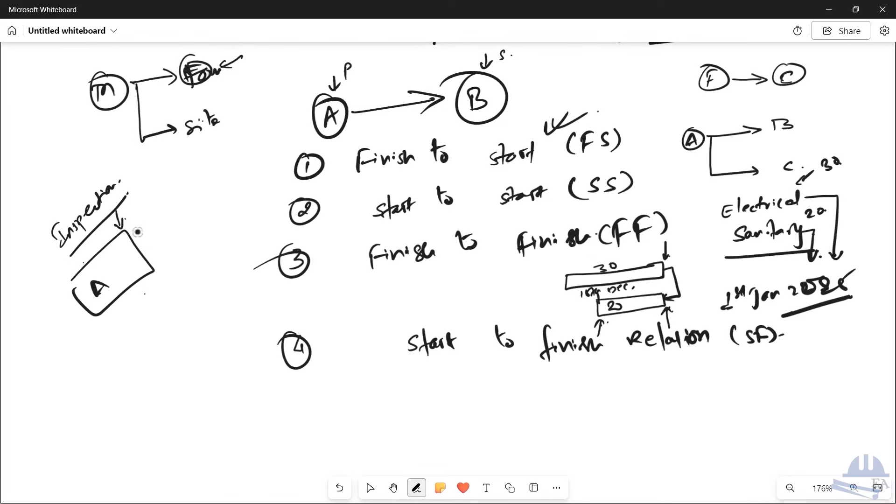
# Add a circled B inside the slanted box and a circled A beside "Inspection" with an arrow down to the box
pyautogui.click(132, 265)
pyautogui.moveTo(110, 268); pyautogui.dragTo(108, 280)
pyautogui.moveTo(105, 271)
pyautogui.mouseDown()
pyautogui.moveTo(122, 271)
pyautogui.moveTo(103, 285)
pyautogui.mouseUp()
pyautogui.moveTo(117, 186); pyautogui.dragTo(131, 173)
pyautogui.moveTo(128, 161)
pyautogui.mouseDown()
pyautogui.moveTo(112, 187)
pyautogui.moveTo(140, 168)
pyautogui.moveTo(136, 231)
pyautogui.mouseUp()
pyautogui.moveTo(131, 219); pyautogui.dragTo(142, 218)
pyautogui.click(148, 217)
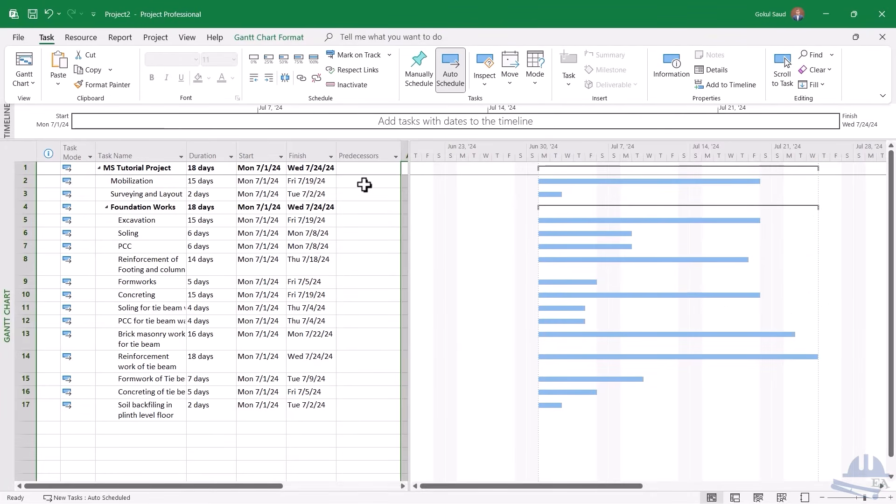
# Switch to Microsoft Project and set task 2 as the predecessor of Surveying and Layout
pyautogui.click(364, 184)
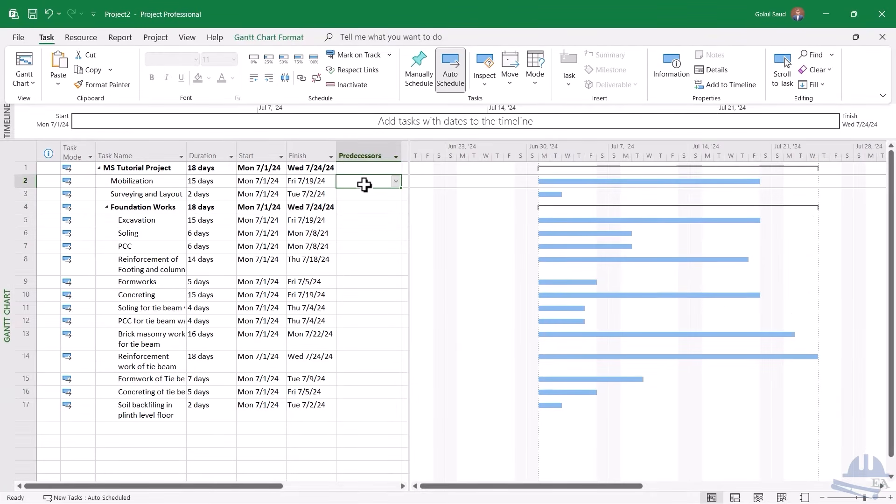
pyautogui.press('Return')
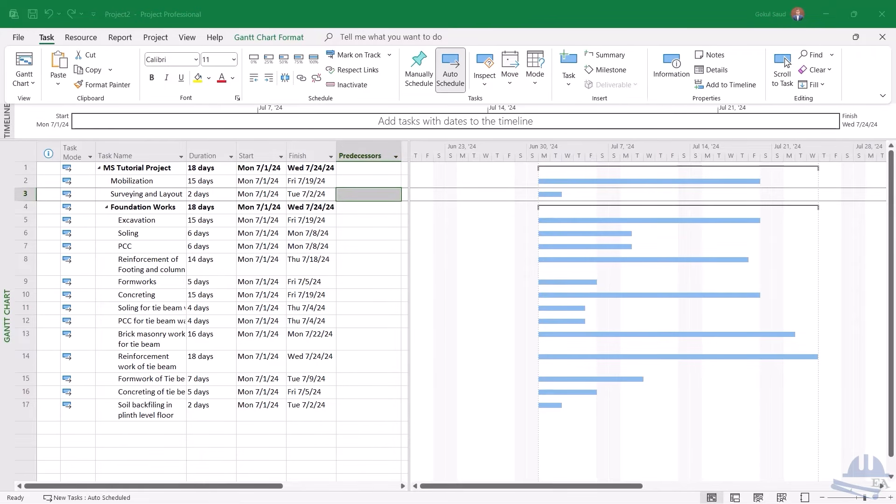
pyautogui.click(348, 195)
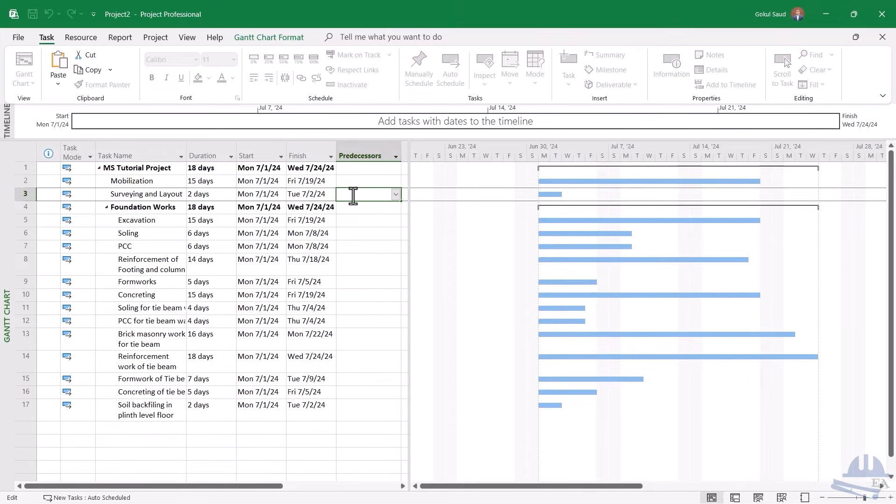
pyautogui.press('Return')
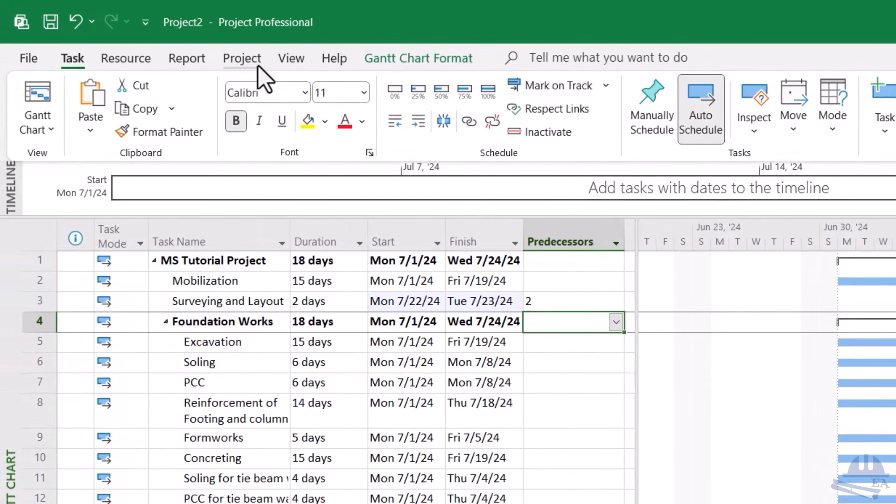
# Change the project calendar to "7 day work week" in the project information
pyautogui.click(258, 67)
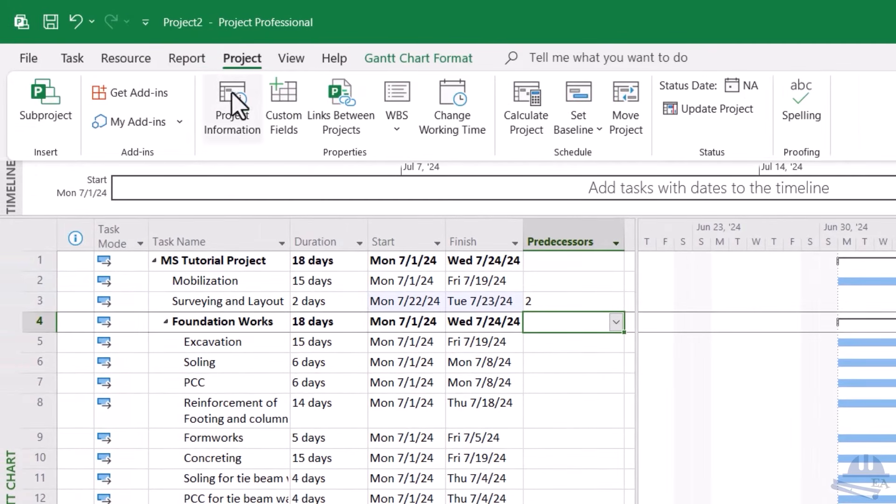
pyautogui.click(236, 118)
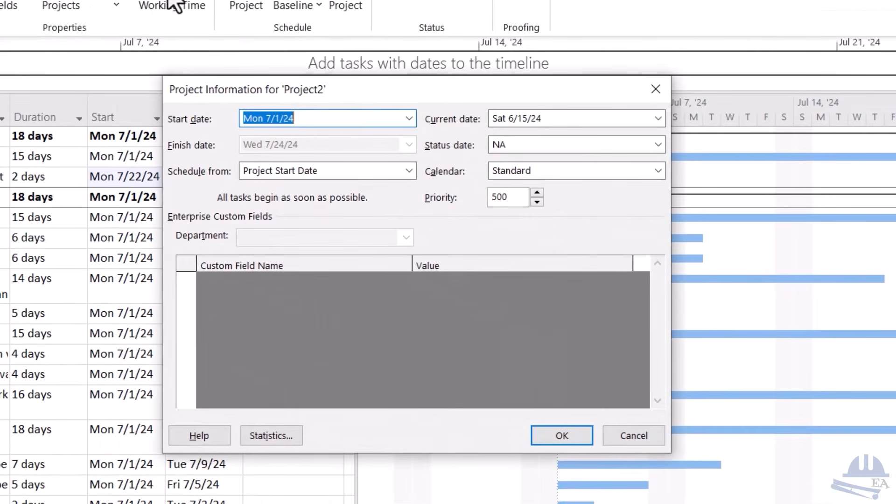
pyautogui.click(651, 172)
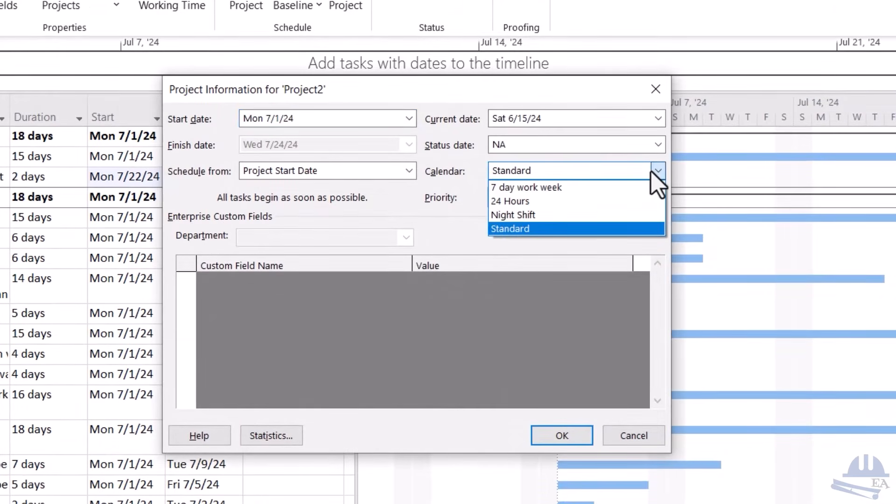
pyautogui.click(553, 191)
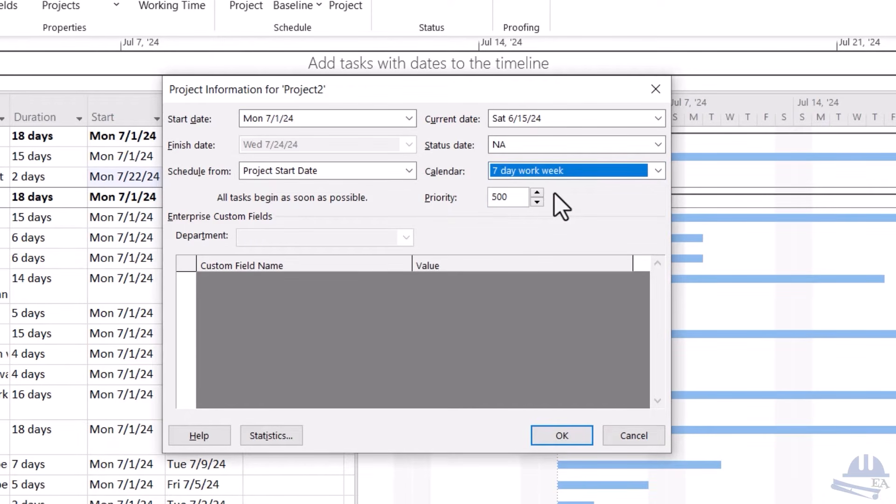
pyautogui.click(560, 441)
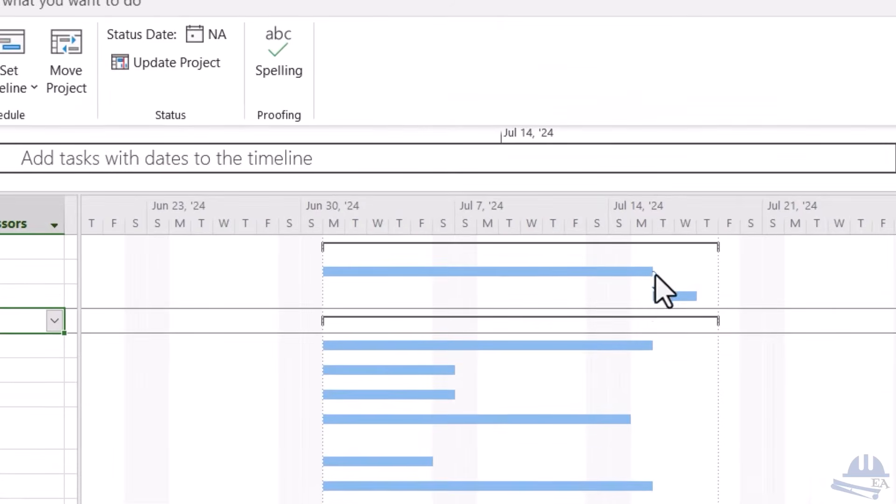
# Check the link between Mobilization and Surveying and Layout against their durations, start and finish dates, and predecessor
pyautogui.moveTo(632, 273); pyautogui.dragTo(667, 294)
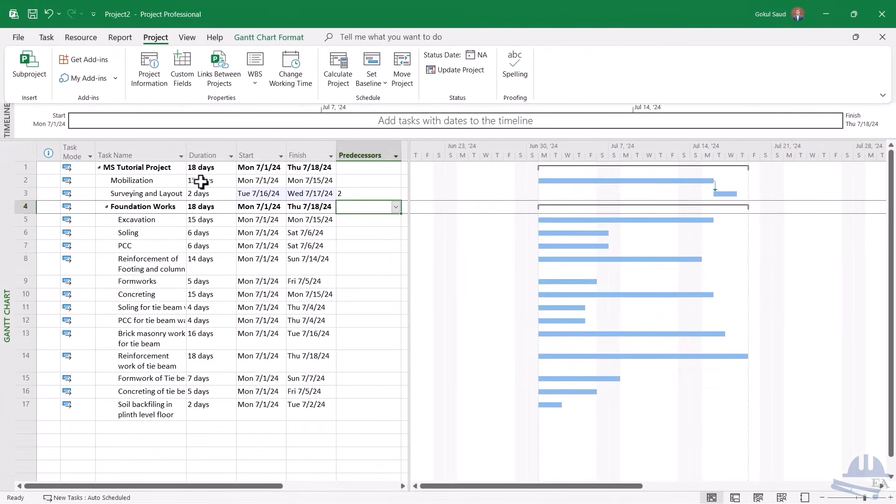
pyautogui.click(203, 182)
pyautogui.click(261, 181)
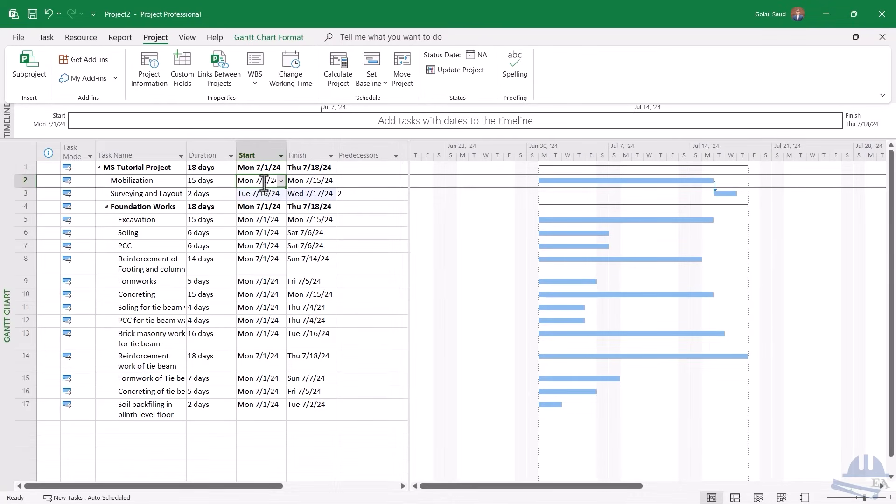
pyautogui.click(315, 181)
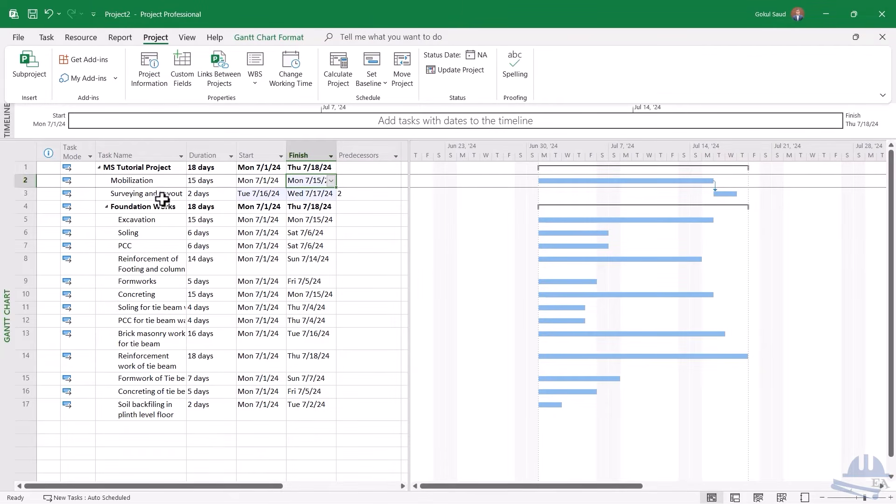
pyautogui.click(265, 195)
pyautogui.click(312, 194)
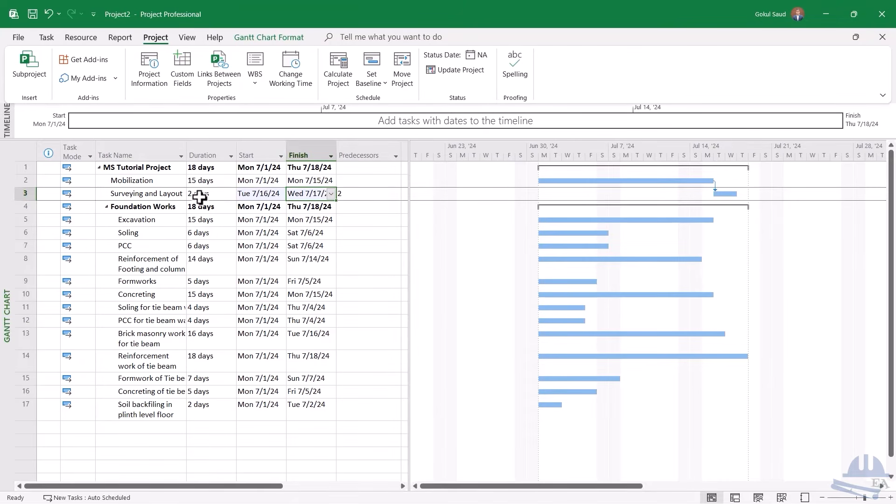
pyautogui.click(364, 194)
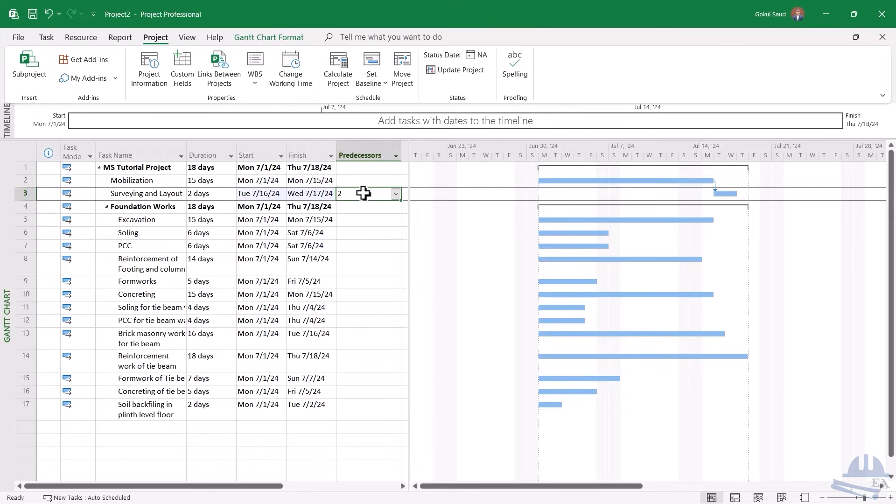
# Set Excavation's predecessor to task 3 as finish-to-start with a 1 day lag (3FS+1 day)
pyautogui.click(355, 219)
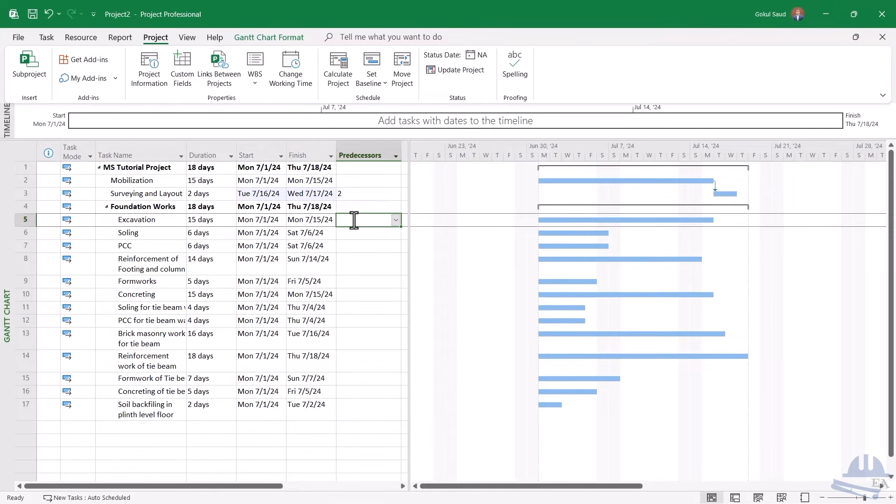
pyautogui.write('3')
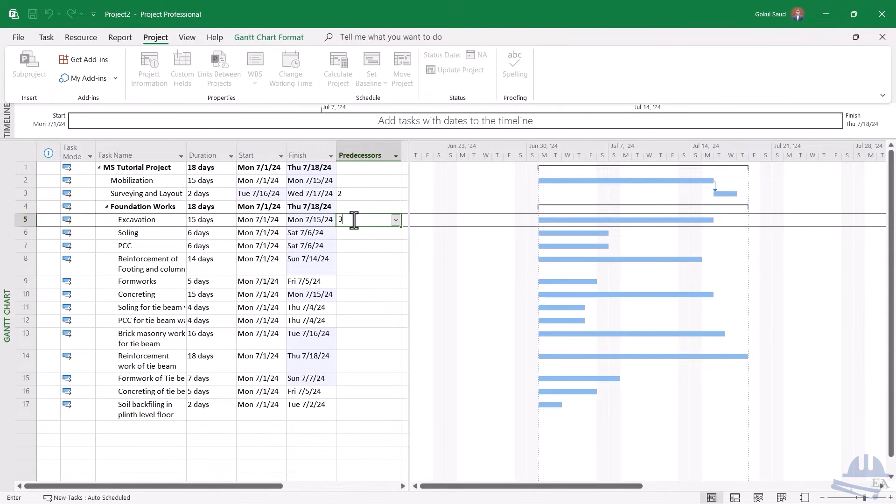
pyautogui.write('fs')
pyautogui.write('1')
pyautogui.press('Return')
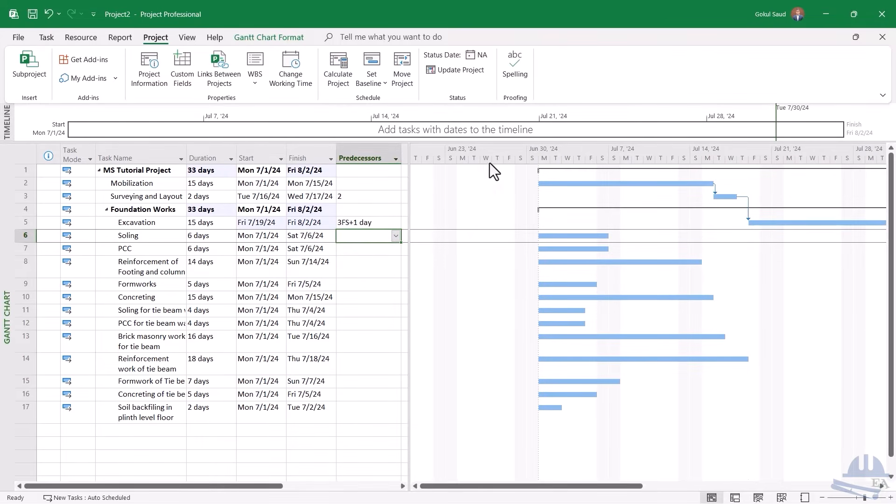
# Open the dependency from Surveying and Layout to Excavation, review its type options and lag, and compare them with Excavation's predecessor entry
pyautogui.doubleClick(747, 202)
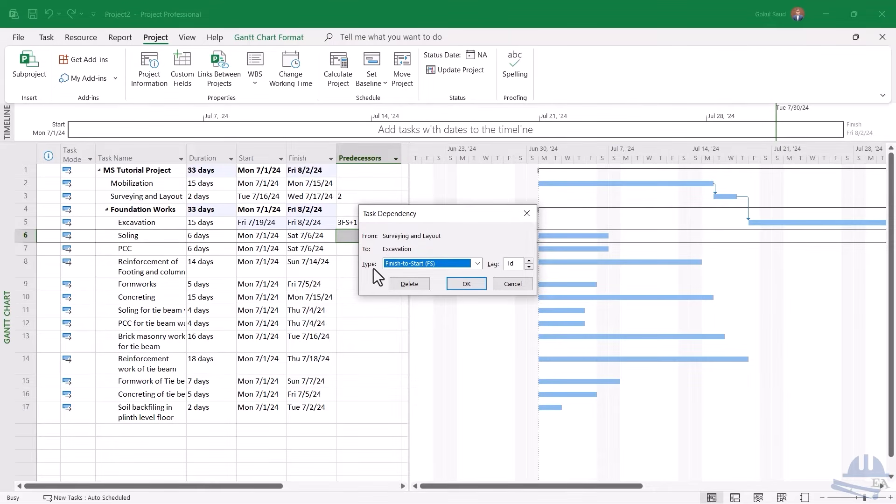
pyautogui.click(477, 263)
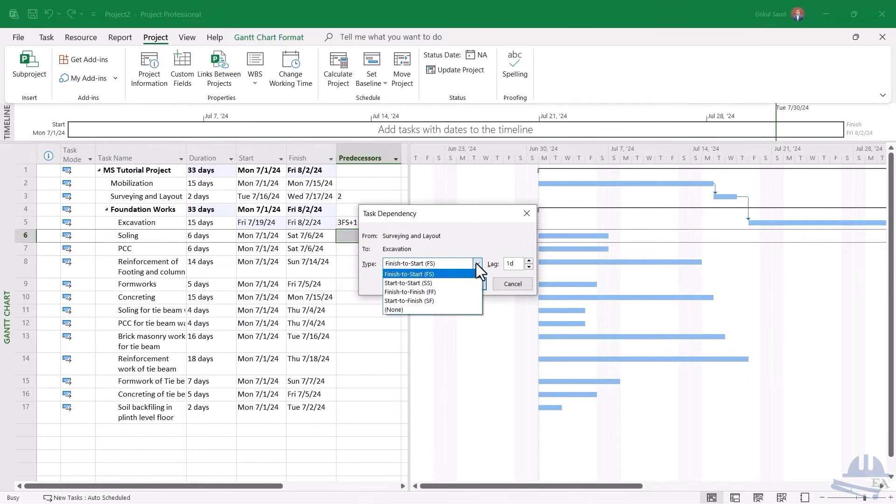
pyautogui.click(426, 274)
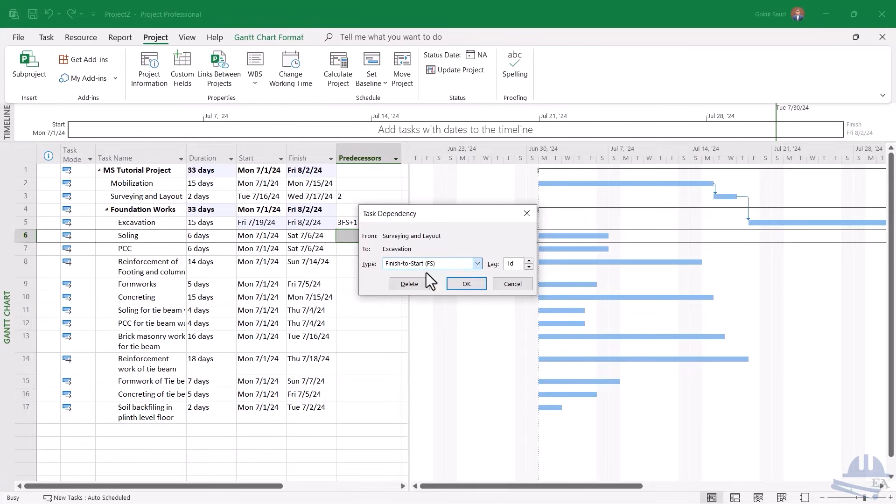
pyautogui.click(529, 266)
pyautogui.click(466, 283)
pyautogui.click(329, 225)
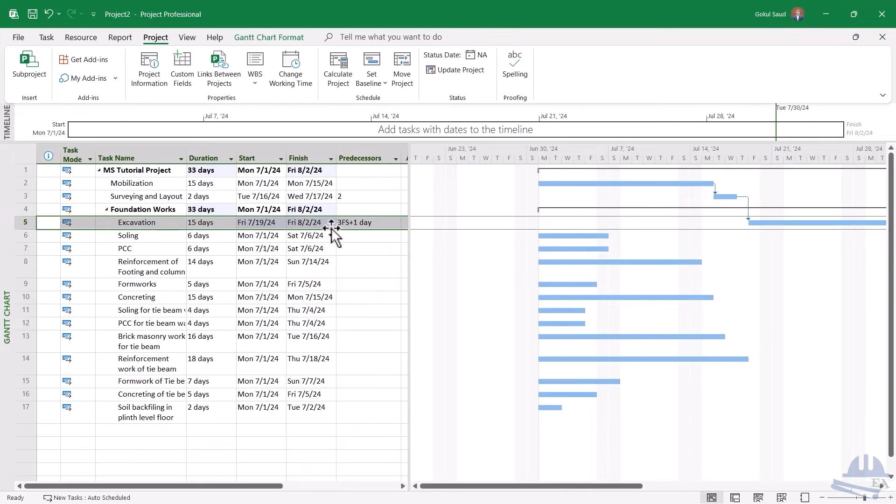
pyautogui.click(352, 224)
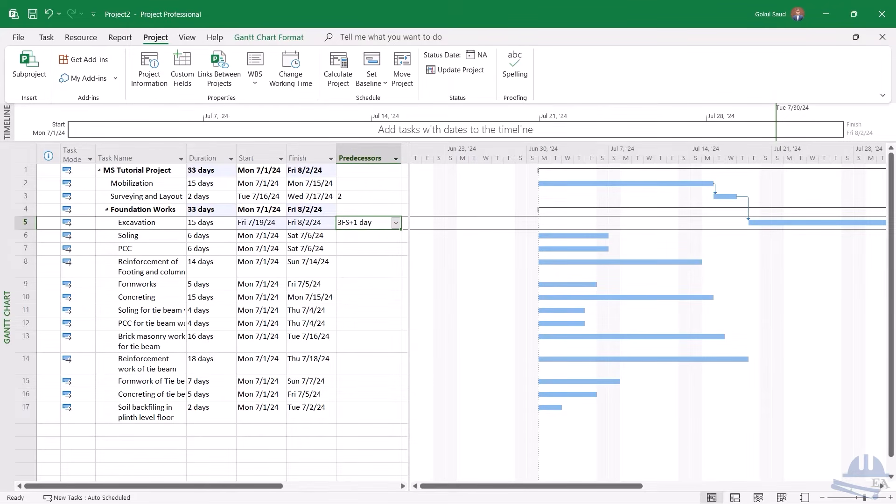
# Switch to Microsoft Whiteboard, bring up the foundation plan, and activate the pen
pyautogui.hotkey('alt', 'Tab')
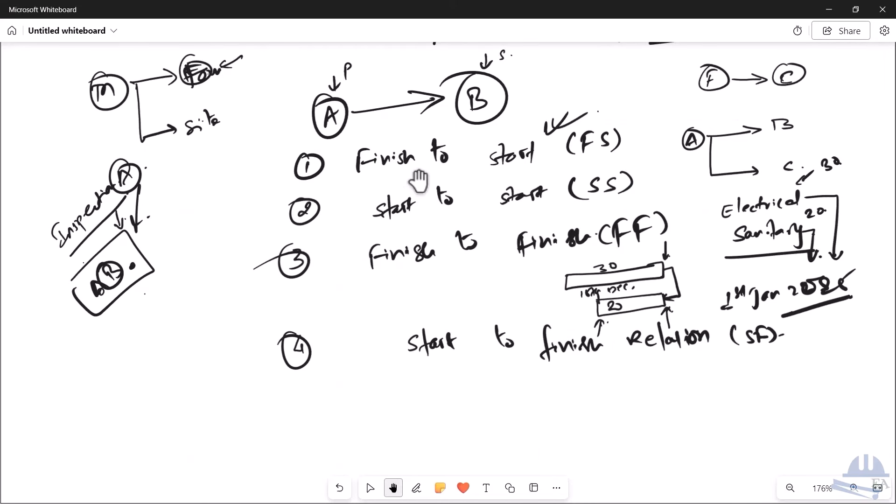
pyautogui.scroll(7, 414, 156)
pyautogui.scroll(8, 472, 320)
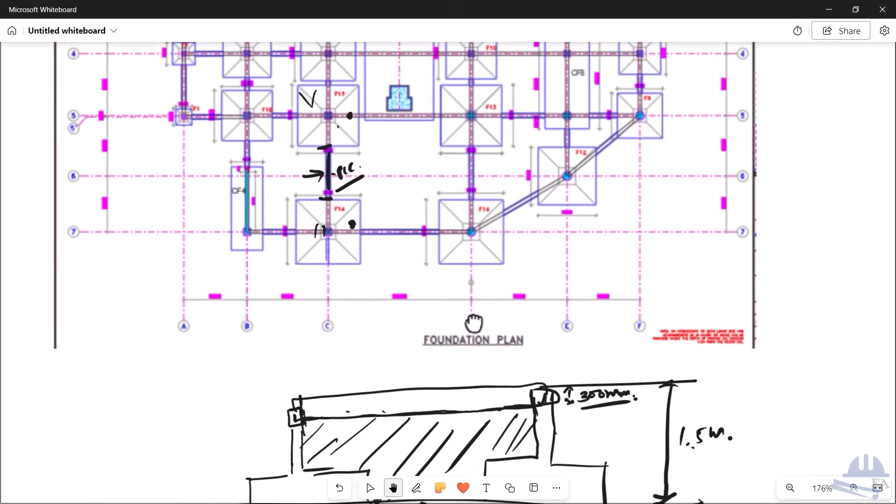
pyautogui.scroll(-1, 470, 211)
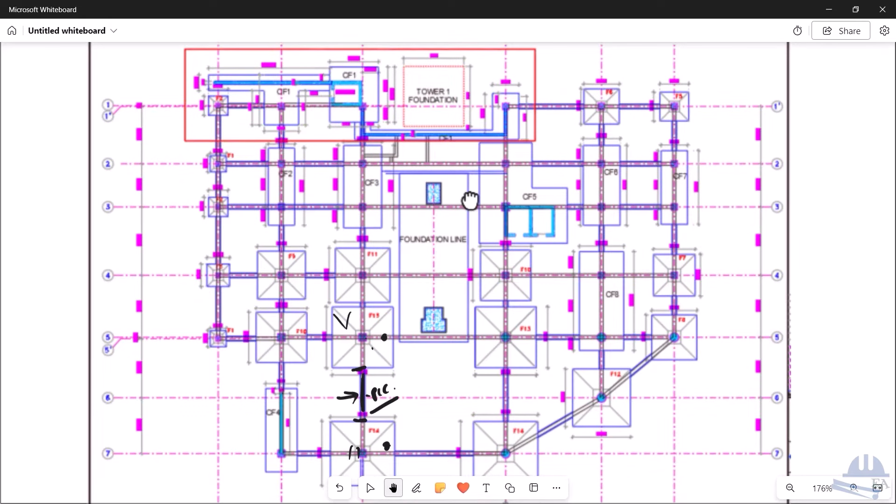
pyautogui.click(416, 488)
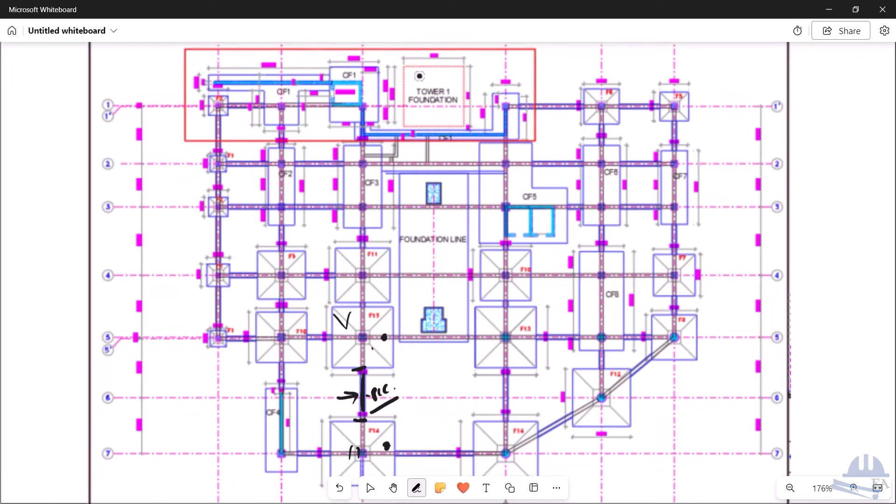
# Draw a large loop around the foundation plan and write a circled 15 beside it
pyautogui.moveTo(658, 67)
pyautogui.mouseDown()
pyautogui.moveTo(485, 47)
pyautogui.moveTo(180, 154)
pyautogui.moveTo(348, 379)
pyautogui.moveTo(804, 260)
pyautogui.moveTo(604, 43)
pyautogui.mouseUp()
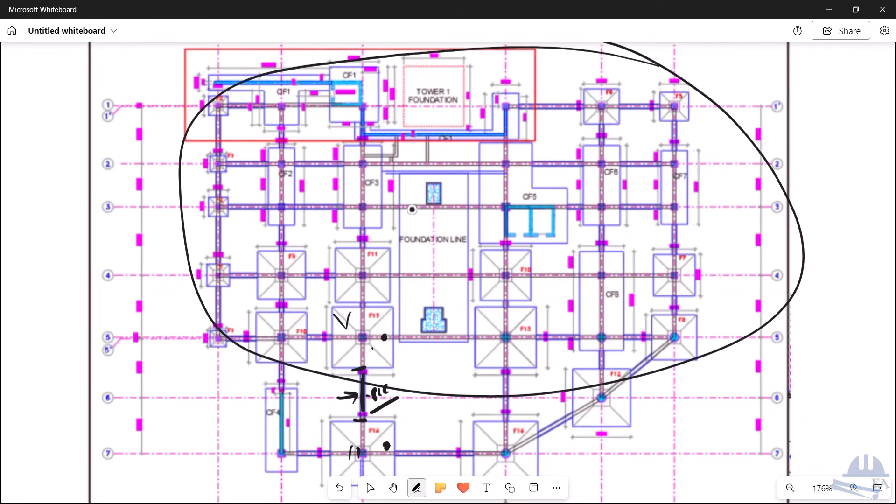
pyautogui.moveTo(712, 62); pyautogui.dragTo(714, 72)
pyautogui.moveTo(726, 63)
pyautogui.mouseDown()
pyautogui.moveTo(726, 74)
pyautogui.moveTo(735, 62)
pyautogui.mouseUp()
pyautogui.moveTo(750, 70)
pyautogui.mouseDown()
pyautogui.moveTo(734, 52)
pyautogui.moveTo(716, 58)
pyautogui.mouseUp()
pyautogui.press('space')
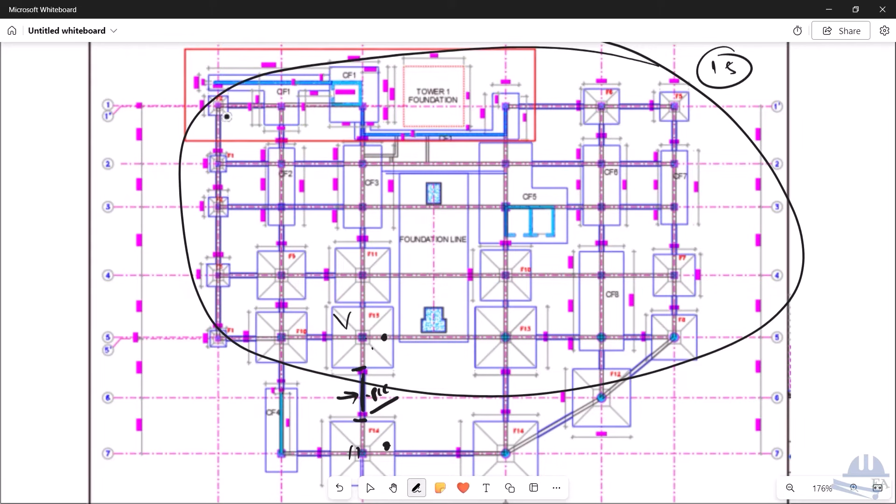
# Undo the loop, the circled 15 and the last pen stroke on the foundation plan
pyautogui.moveTo(155, 60); pyautogui.dragTo(170, 76)
pyautogui.hotkey('ctrl', 'z')
pyautogui.hotkey('ctrl', 'z')
pyautogui.hotkey('ctrl', 'z')
pyautogui.hotkey('ctrl', 'z')
pyautogui.hotkey('ctrl', 'z')
pyautogui.hotkey('ctrl', 'z')
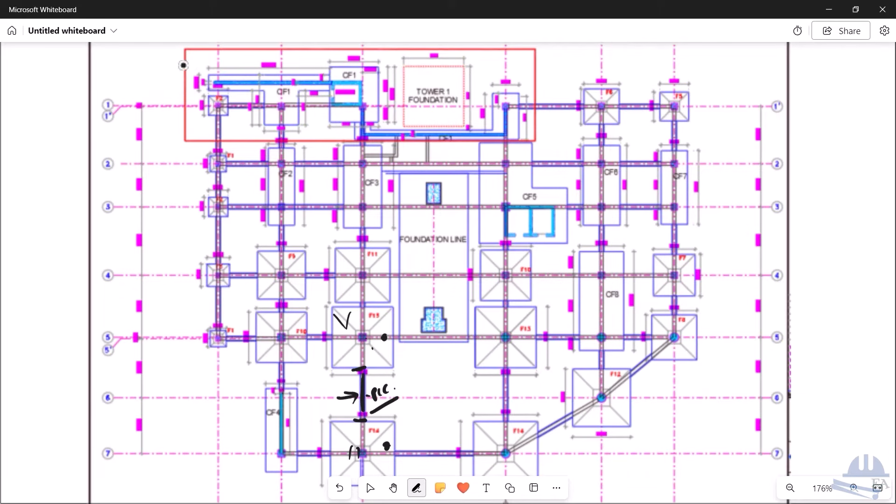
# Draw an arrow toward the plan's upper-left corner and outline the two leftmost columns of foundations down to grid line 7
pyautogui.moveTo(147, 60)
pyautogui.mouseDown()
pyautogui.moveTo(185, 80)
pyautogui.moveTo(167, 83)
pyautogui.mouseUp()
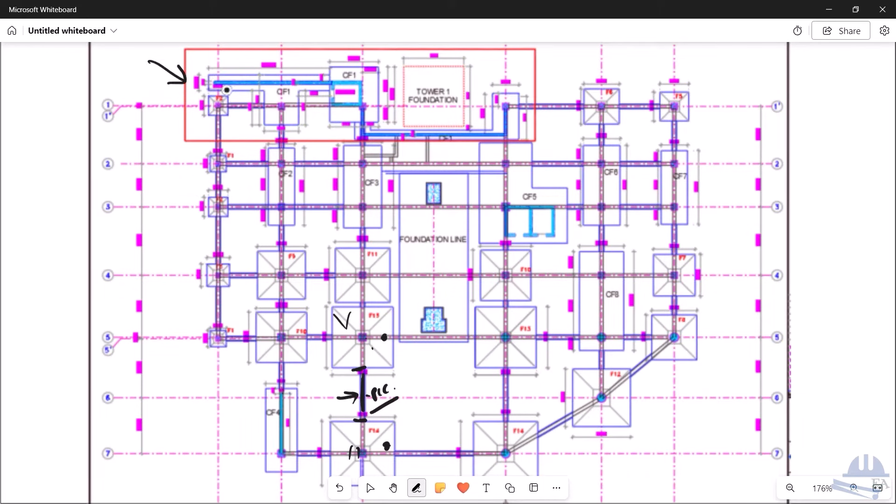
pyautogui.moveTo(246, 43); pyautogui.dragTo(187, 52)
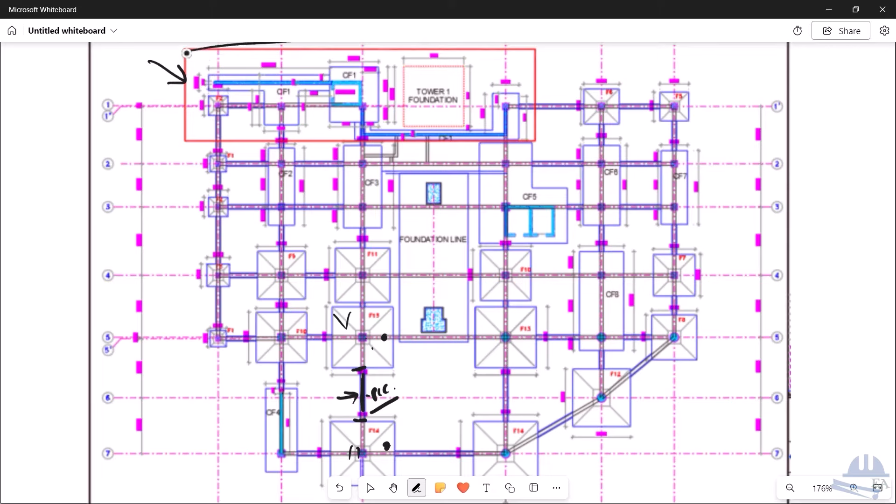
pyautogui.moveTo(324, 75)
pyautogui.mouseDown()
pyautogui.moveTo(349, 420)
pyautogui.moveTo(226, 447)
pyautogui.mouseUp()
pyautogui.moveTo(188, 61)
pyautogui.mouseDown()
pyautogui.moveTo(204, 393)
pyautogui.moveTo(229, 455)
pyautogui.moveTo(266, 450)
pyautogui.mouseUp()
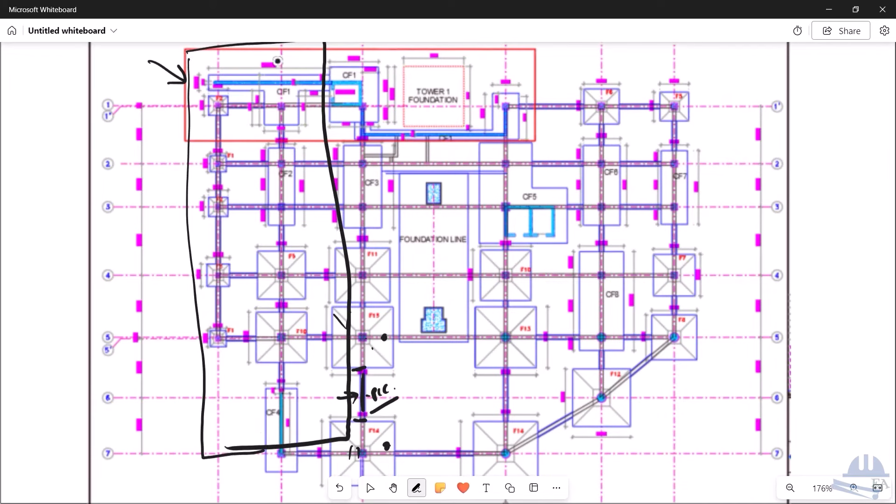
# Draw arrows pointing to the outlined footings on grid lines 1 to 4 and CF1, plus one to the central foundation block
pyautogui.moveTo(145, 117)
pyautogui.mouseDown()
pyautogui.moveTo(187, 104)
pyautogui.moveTo(198, 112)
pyautogui.mouseUp()
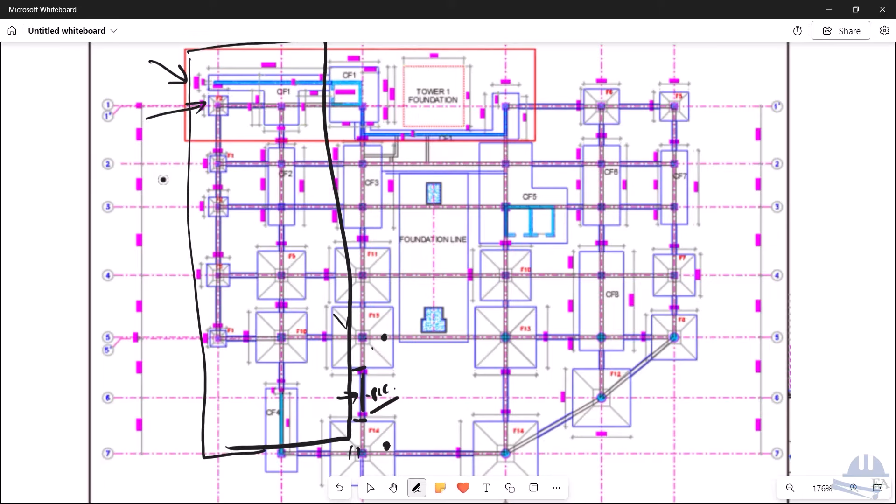
pyautogui.moveTo(196, 165); pyautogui.dragTo(198, 180)
pyautogui.moveTo(154, 226)
pyautogui.mouseDown()
pyautogui.moveTo(206, 210)
pyautogui.moveTo(198, 220)
pyautogui.mouseUp()
pyautogui.moveTo(246, 59); pyautogui.dragTo(255, 68)
pyautogui.moveTo(146, 295)
pyautogui.mouseDown()
pyautogui.moveTo(195, 280)
pyautogui.moveTo(196, 287)
pyautogui.mouseUp()
pyautogui.moveTo(239, 329); pyautogui.dragTo(245, 331)
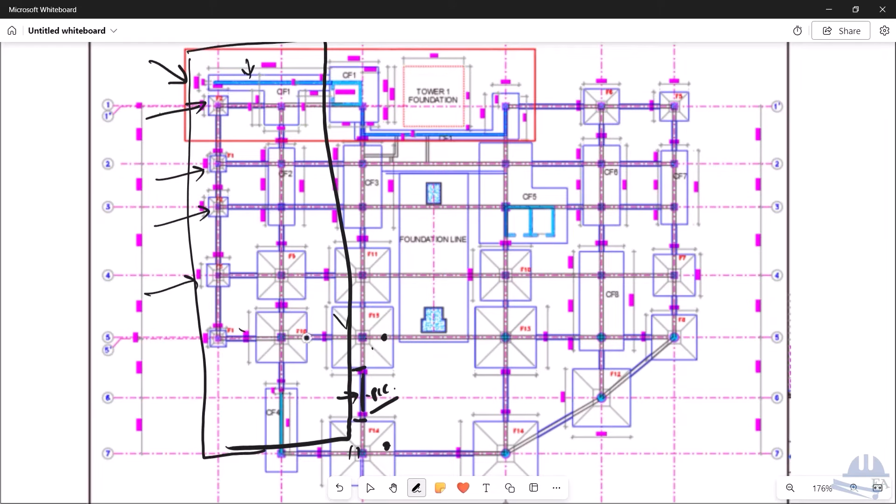
pyautogui.press('space')
pyautogui.moveTo(541, 91)
pyautogui.mouseDown()
pyautogui.moveTo(447, 180)
pyautogui.moveTo(462, 179)
pyautogui.mouseUp()
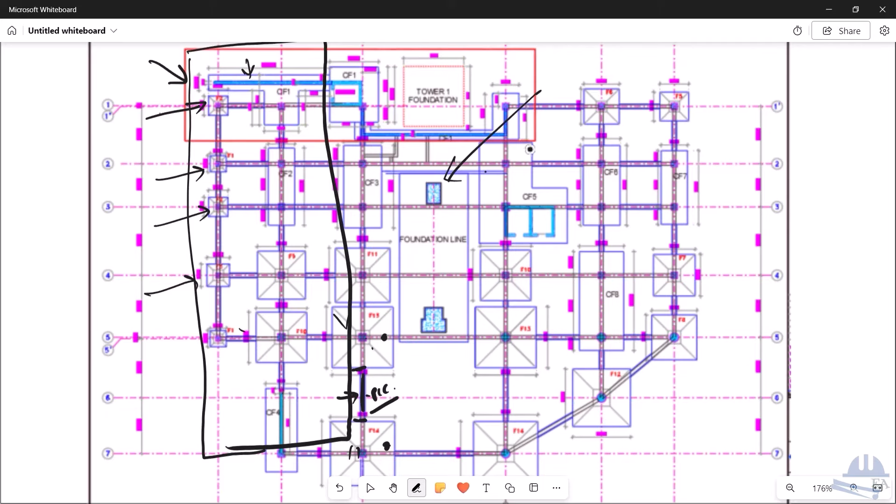
# Handwrite "Excav" and "Soling" beside the plan's upper-left corner and underline them with a slanted stroke
pyautogui.press('space')
pyautogui.moveTo(44, 88)
pyautogui.mouseDown()
pyautogui.moveTo(35, 91)
pyautogui.moveTo(52, 84)
pyautogui.mouseUp()
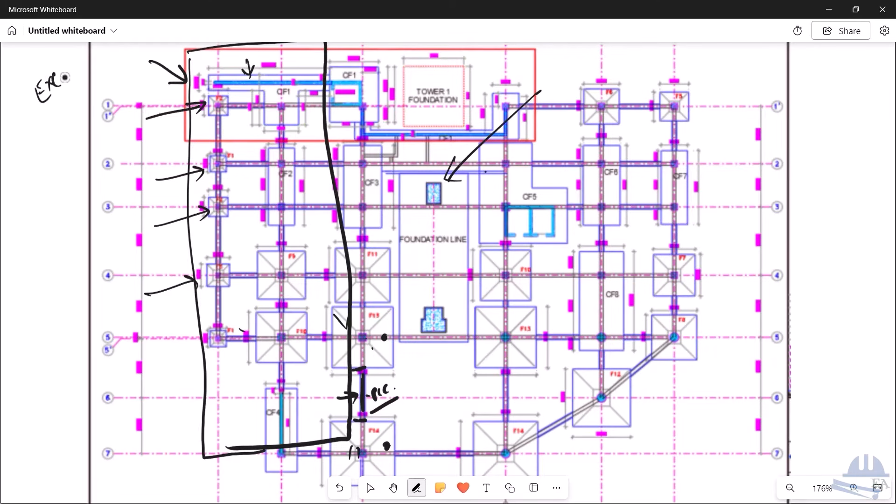
pyautogui.moveTo(53, 147); pyautogui.dragTo(100, 101)
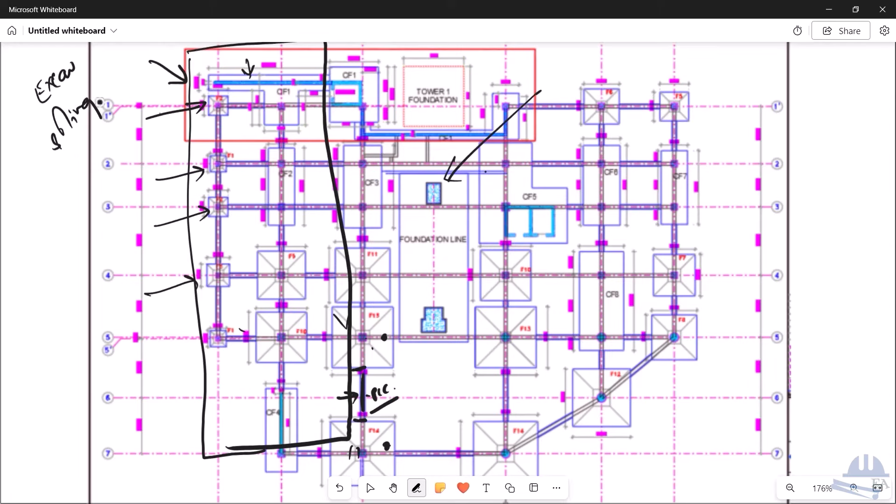
pyautogui.moveTo(50, 184); pyautogui.dragTo(108, 116)
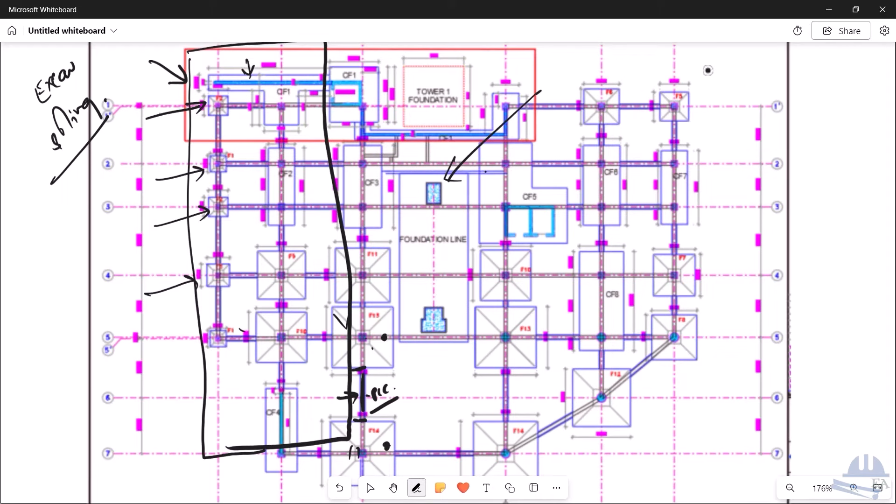
# Draw a ticked bar labelled 15 beside the plan's upper-right corner and an arrow to CF1, undoing the smaller bar beneath
pyautogui.moveTo(703, 66)
pyautogui.mouseDown()
pyautogui.moveTo(807, 74)
pyautogui.moveTo(806, 89)
pyautogui.moveTo(755, 91)
pyautogui.moveTo(805, 90)
pyautogui.mouseUp()
pyautogui.moveTo(748, 55)
pyautogui.mouseDown()
pyautogui.moveTo(748, 66)
pyautogui.moveTo(765, 53)
pyautogui.mouseUp()
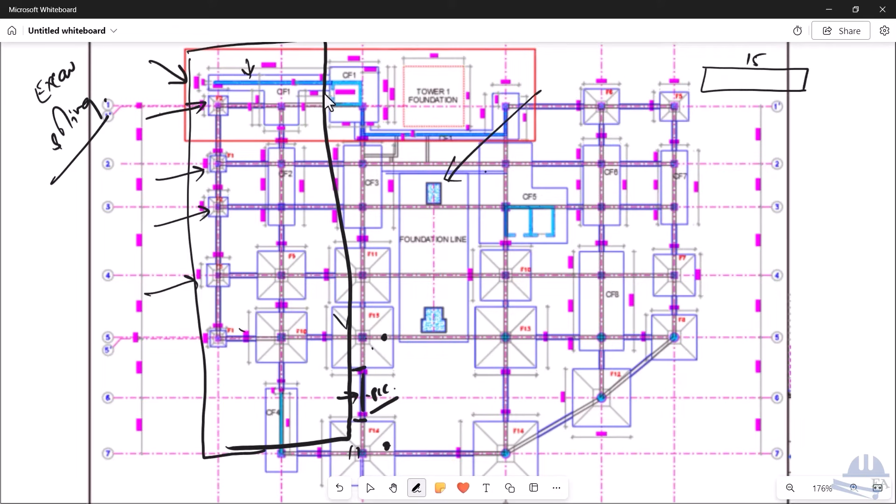
pyautogui.moveTo(310, 92)
pyautogui.mouseDown()
pyautogui.moveTo(355, 68)
pyautogui.moveTo(316, 96)
pyautogui.mouseUp()
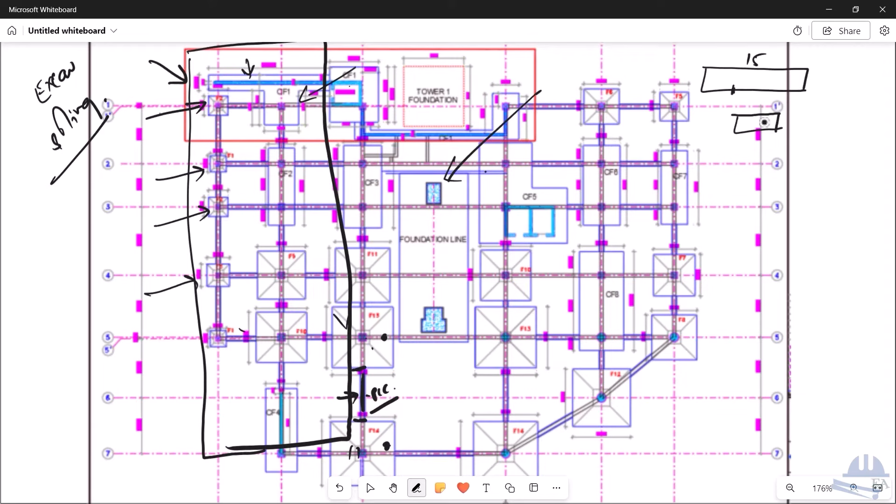
pyautogui.hotkey('ctrl', 'z')
pyautogui.hotkey('ctrl', 'z')
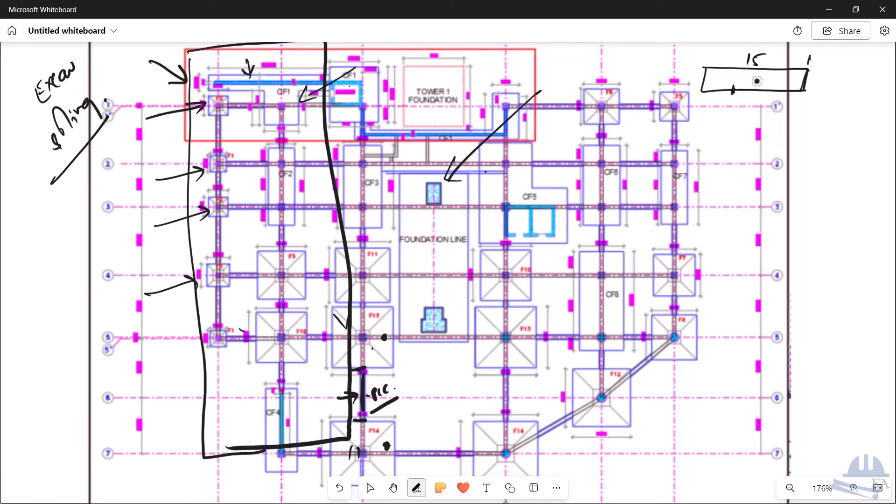
# Mark the end of the 15 bar with a 0 and arrow, and write circled 2 and 4 on either side below it
pyautogui.moveTo(806, 58); pyautogui.dragTo(814, 59)
pyautogui.moveTo(813, 45); pyautogui.dragTo(813, 46)
pyautogui.moveTo(808, 109); pyautogui.dragTo(828, 109)
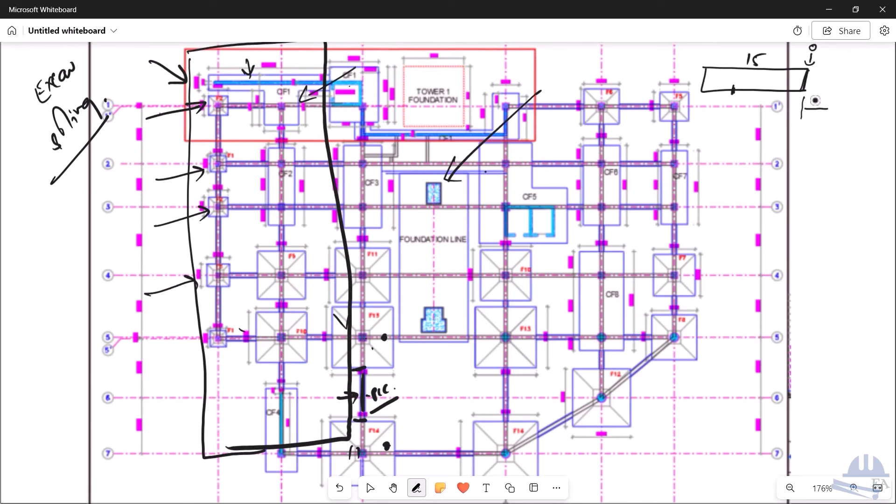
pyautogui.click(838, 101)
pyautogui.moveTo(797, 110)
pyautogui.mouseDown()
pyautogui.moveTo(763, 113)
pyautogui.moveTo(779, 111)
pyautogui.mouseUp()
pyautogui.moveTo(779, 94)
pyautogui.mouseDown()
pyautogui.moveTo(777, 112)
pyautogui.moveTo(780, 95)
pyautogui.mouseUp()
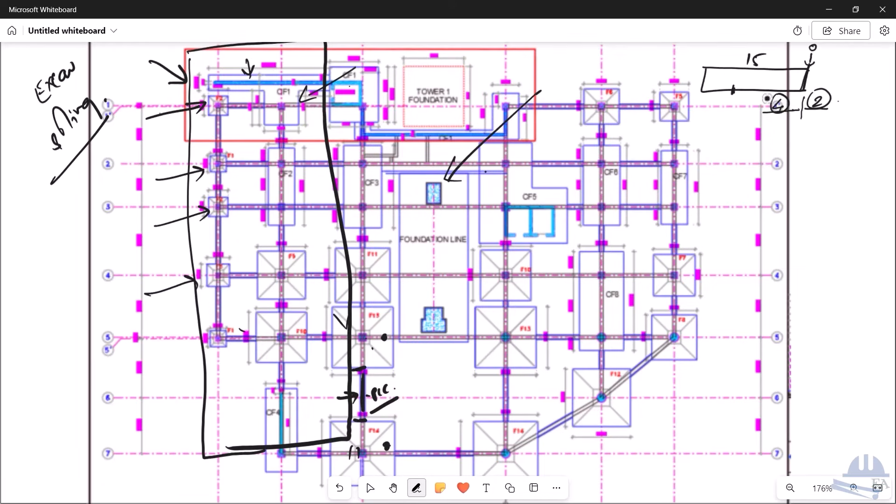
# Draw an arrow up to the bar at the circled 4 offset and write "Soling" underlined beneath it
pyautogui.moveTo(764, 103)
pyautogui.mouseDown()
pyautogui.moveTo(750, 140)
pyautogui.moveTo(767, 136)
pyautogui.moveTo(786, 149)
pyautogui.mouseUp()
pyautogui.click(792, 139)
pyautogui.moveTo(733, 161); pyautogui.dragTo(800, 150)
pyautogui.click(803, 148)
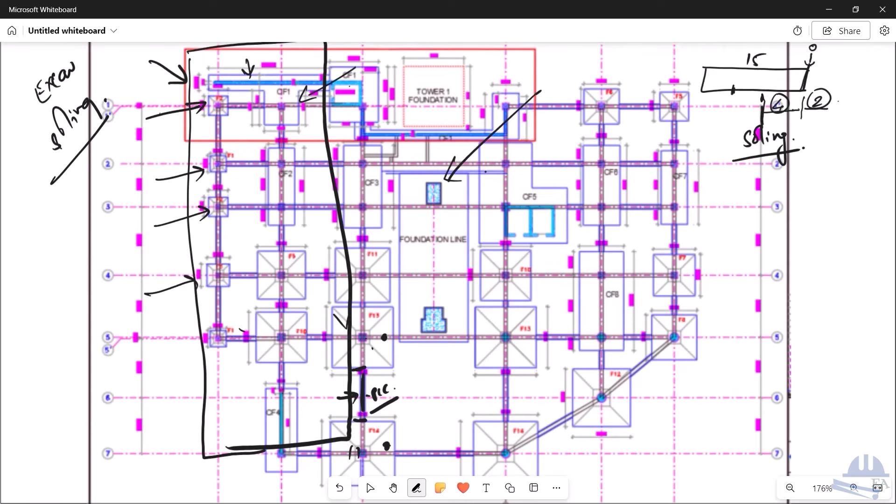
# Write a circled 4 inside the bar, and add an arrow with circled -10 and a span marked 6 near its start
pyautogui.moveTo(769, 78); pyautogui.dragTo(776, 84)
pyautogui.moveTo(774, 78); pyautogui.dragTo(765, 99)
pyautogui.moveTo(729, 95)
pyautogui.mouseDown()
pyautogui.moveTo(707, 117)
pyautogui.moveTo(730, 98)
pyautogui.moveTo(736, 71)
pyautogui.moveTo(741, 79)
pyautogui.mouseUp()
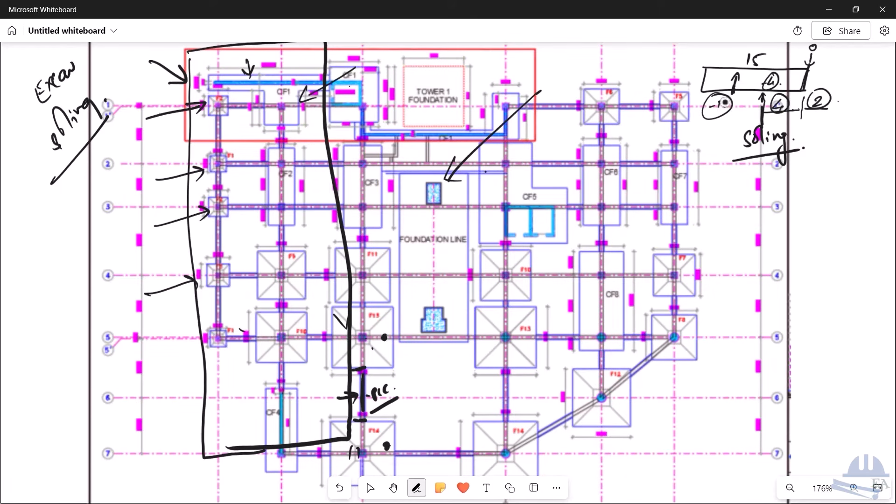
pyautogui.moveTo(721, 120)
pyautogui.mouseDown()
pyautogui.moveTo(718, 130)
pyautogui.moveTo(761, 120)
pyautogui.moveTo(732, 110)
pyautogui.mouseUp()
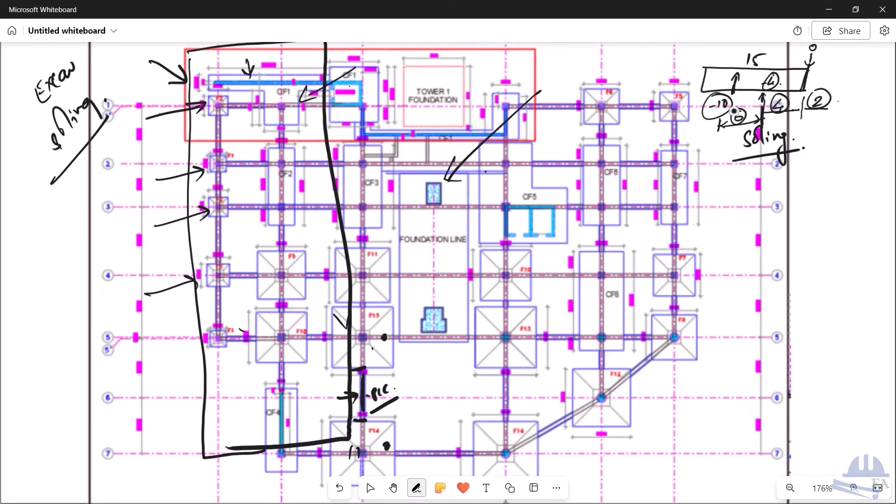
# Add two short pen strokes inside the bar labelled 15 in the Soling sketch, and switch to the Project2 schedule
pyautogui.moveTo(744, 90)
pyautogui.mouseDown()
pyautogui.moveTo(758, 93)
pyautogui.moveTo(759, 76)
pyautogui.mouseUp()
pyautogui.moveTo(756, 86); pyautogui.dragTo(761, 80)
pyautogui.click(393, 487)
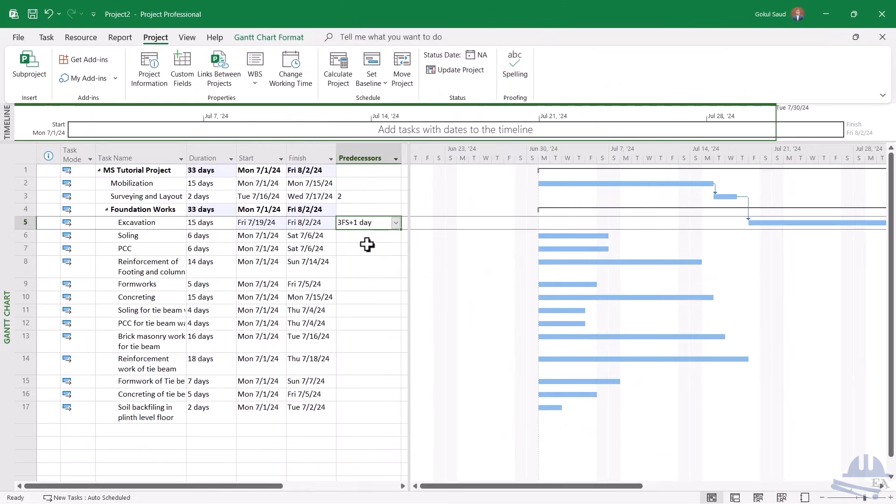
# Set the Soling task's predecessor to 5FS-4 days and check its bar against Excavation's in the Gantt chart
pyautogui.click(365, 238)
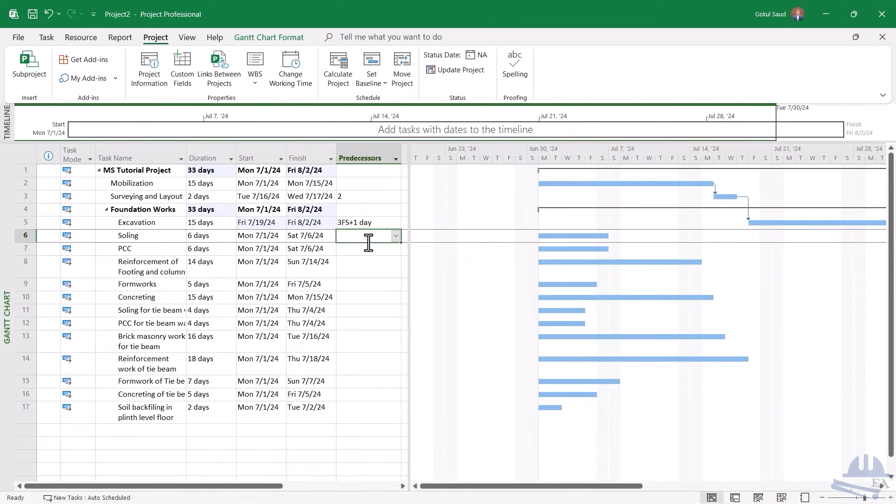
pyautogui.write('5fs-4')
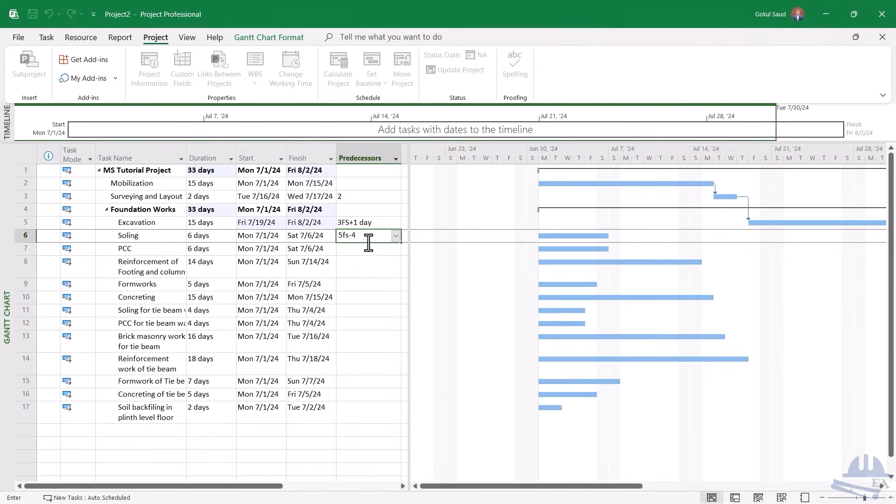
pyautogui.press('Return')
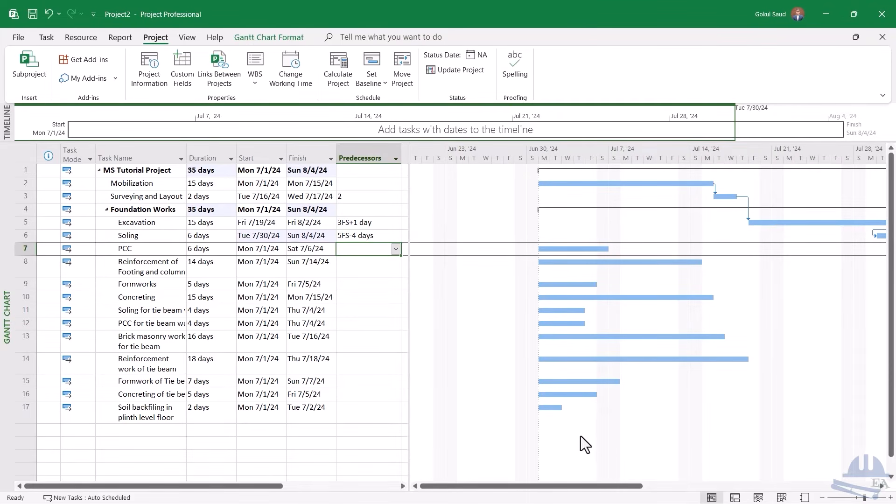
pyautogui.moveTo(581, 485); pyautogui.dragTo(677, 485)
pyautogui.click(656, 223)
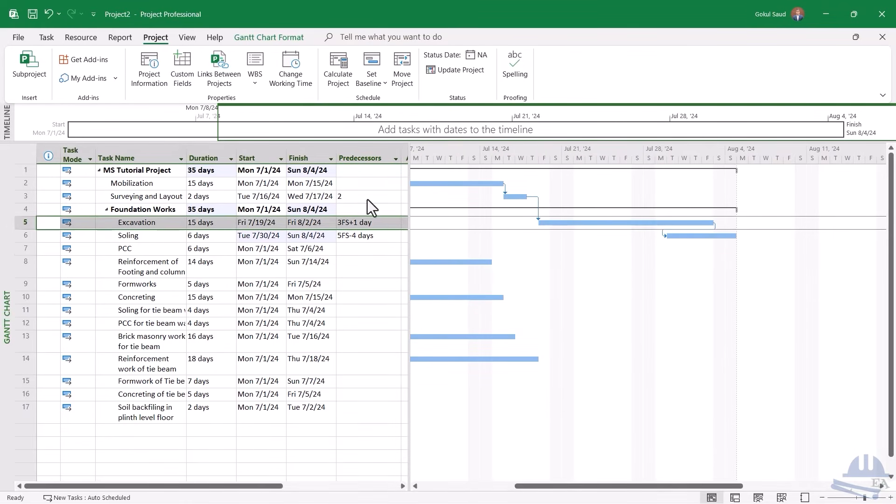
pyautogui.click(677, 236)
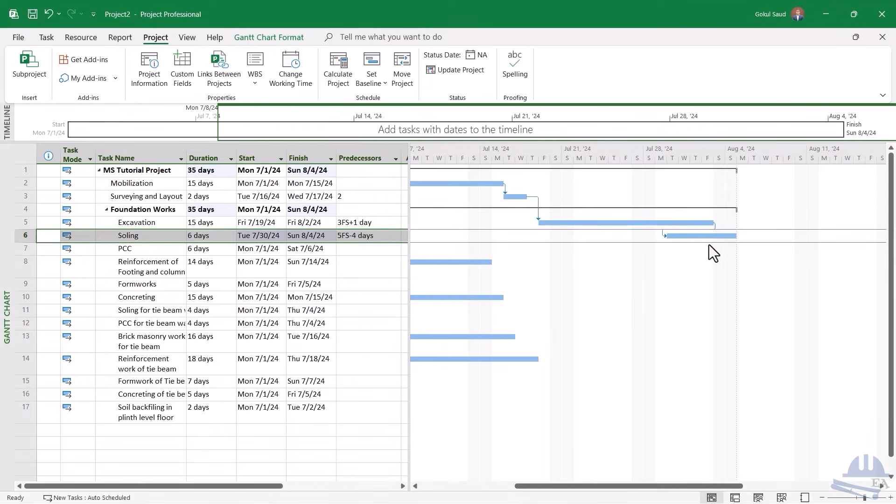
# Replace the Soling task's predecessor with the start-to-start link 5SS+11 days
pyautogui.click(370, 237)
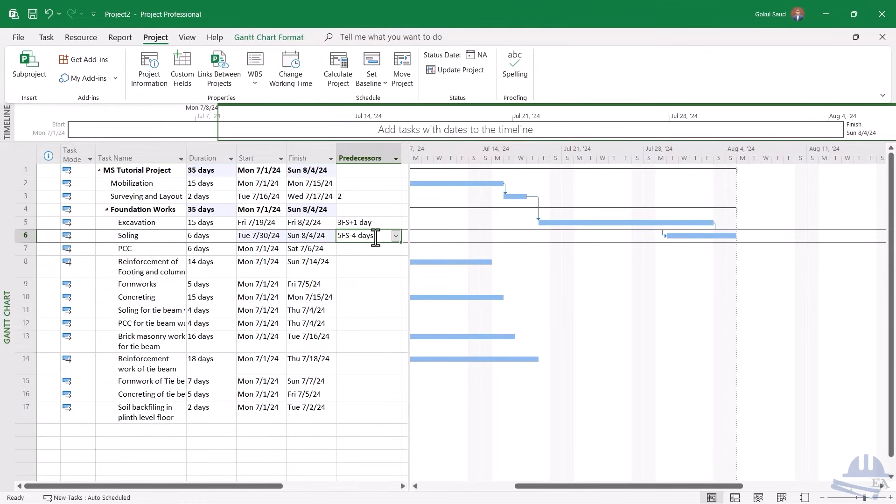
pyautogui.click(376, 235)
pyautogui.press('BackSpace')
pyautogui.press('BackSpace')
pyautogui.press('BackSpace')
pyautogui.press('BackSpace')
pyautogui.press('BackSpace')
pyautogui.press('BackSpace')
pyautogui.press('BackSpace')
pyautogui.press('BackSpace')
pyautogui.press('BackSpace')
pyautogui.press('BackSpace')
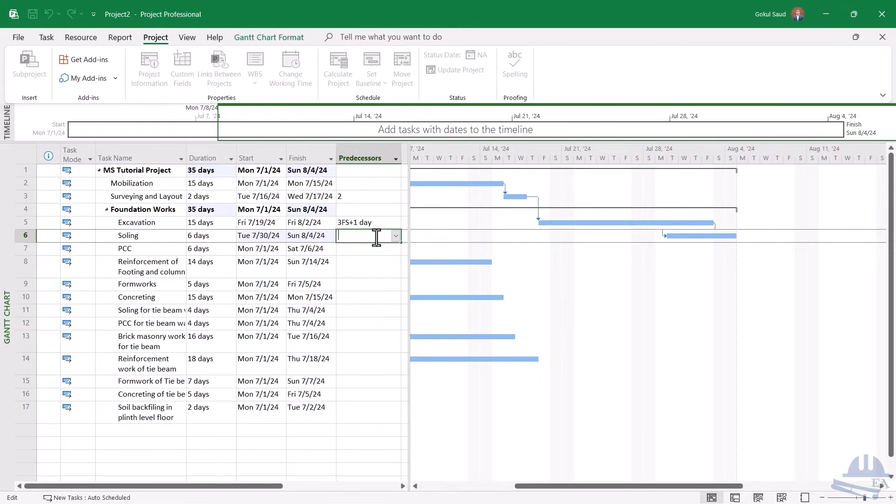
pyautogui.write('5x')
pyautogui.press('BackSpace')
pyautogui.write('ss+11')
pyautogui.press('Return')
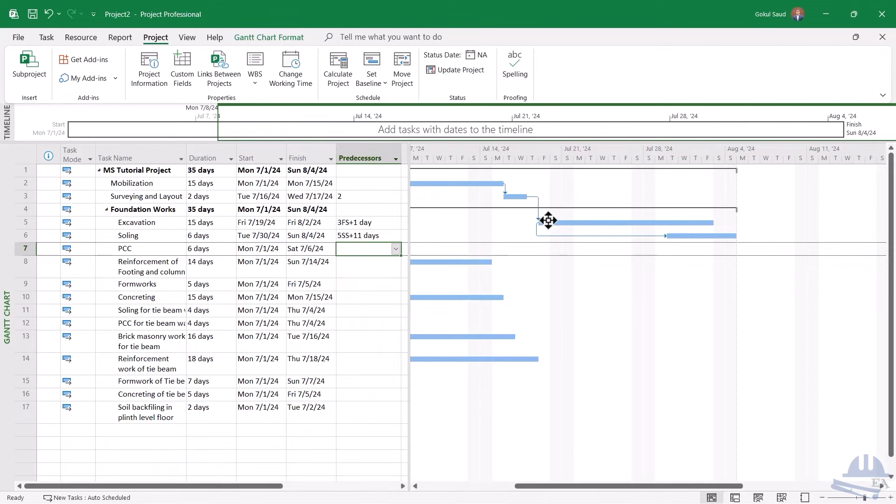
# Set the Soling task's predecessor back to the finish-to-start link 5FS-4 days
pyautogui.click(371, 236)
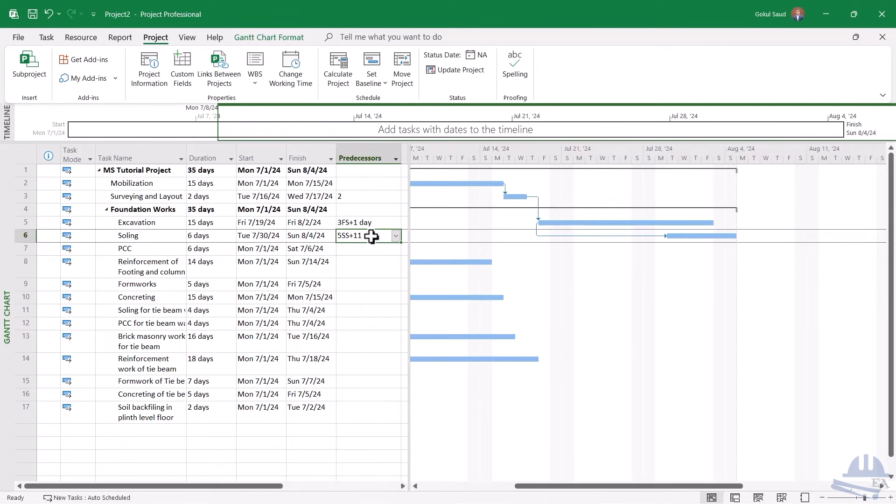
pyautogui.write('5')
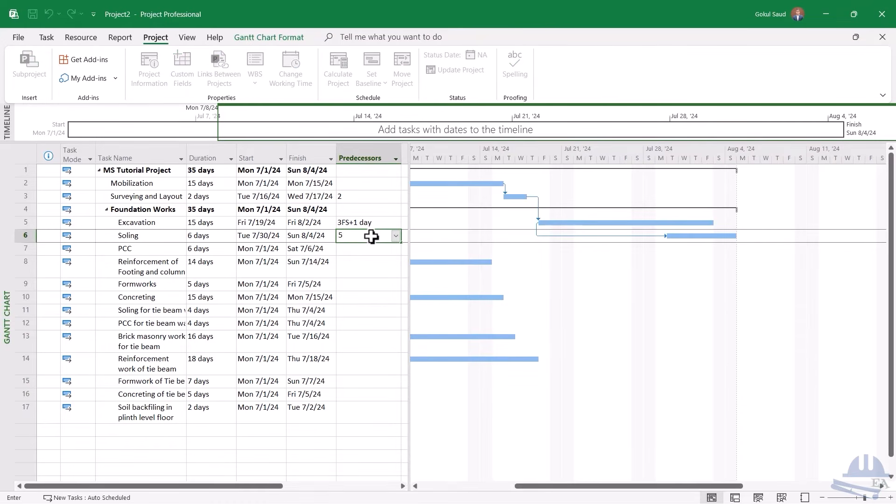
pyautogui.write('fs+')
pyautogui.press('BackSpace')
pyautogui.write('-4')
pyautogui.press('Return')
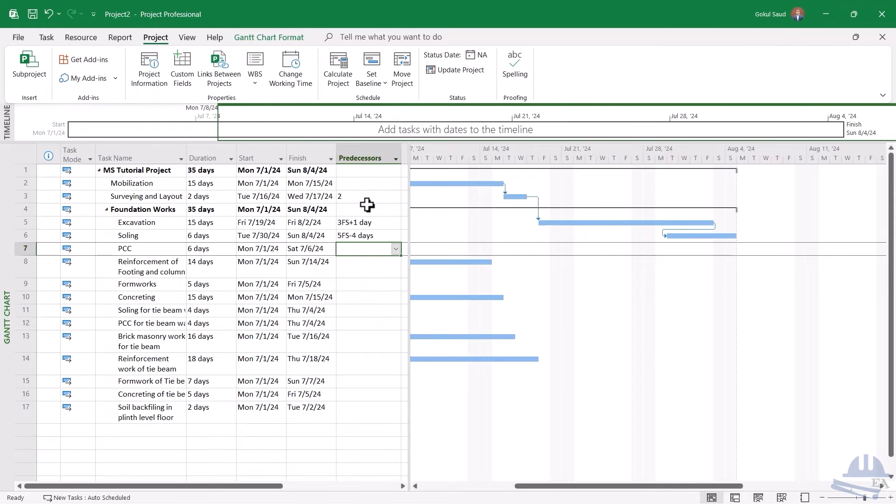
# Link PCC to Soling by setting its predecessor to 6FS-4 days
pyautogui.write('6fs')
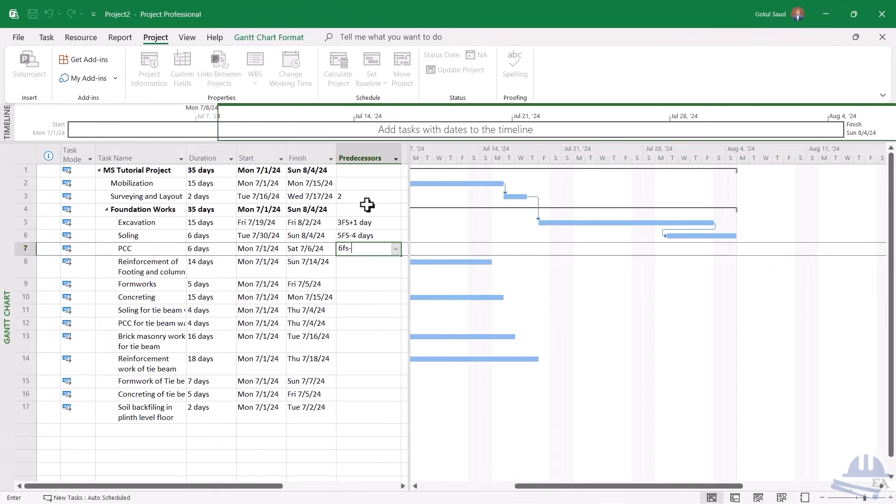
pyautogui.write('-4')
pyautogui.press('Return')
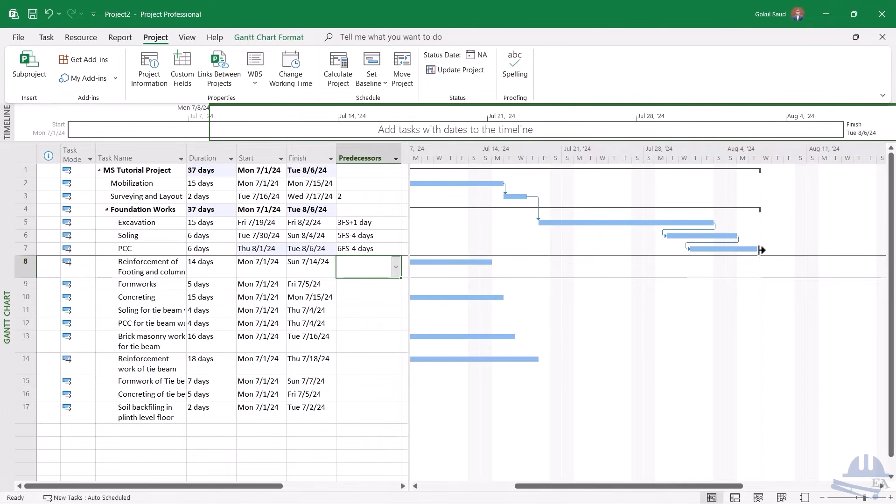
# Change the lead in PCC's predecessor link to 5 days, making it 6FS-5 days
pyautogui.click(360, 249)
pyautogui.click(357, 251)
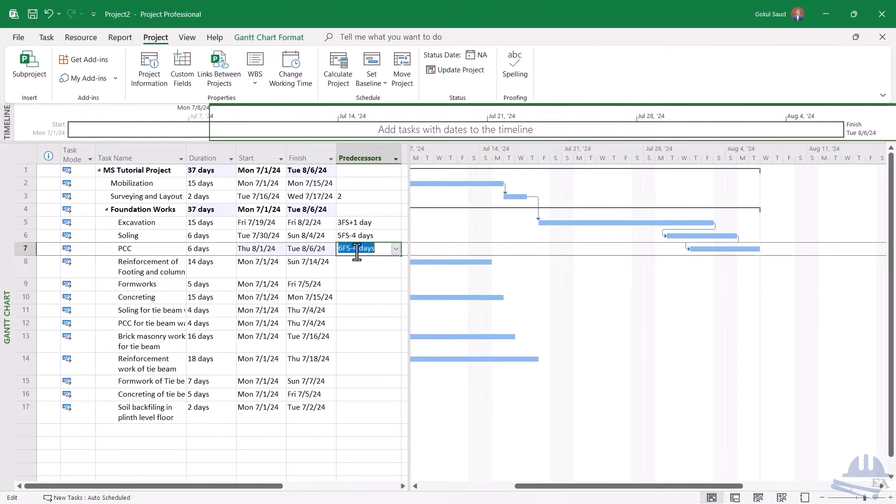
pyautogui.click(357, 254)
pyautogui.press('BackSpace')
pyautogui.write('5')
pyautogui.press('Return')
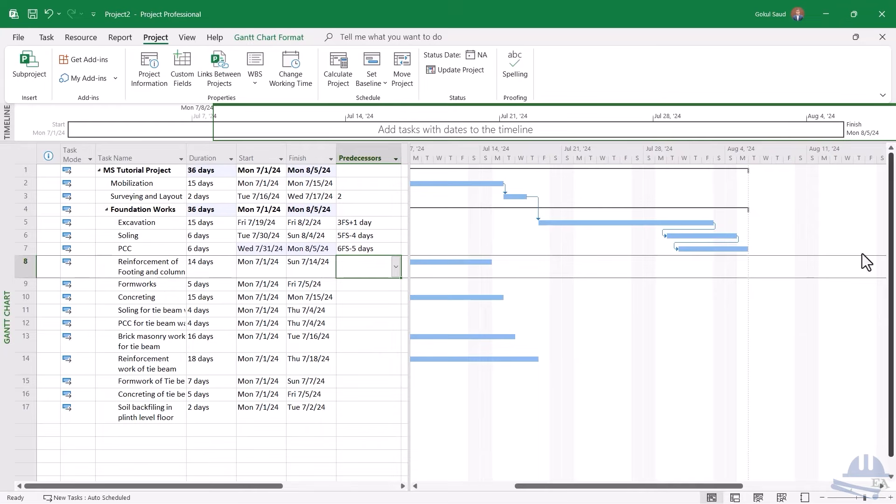
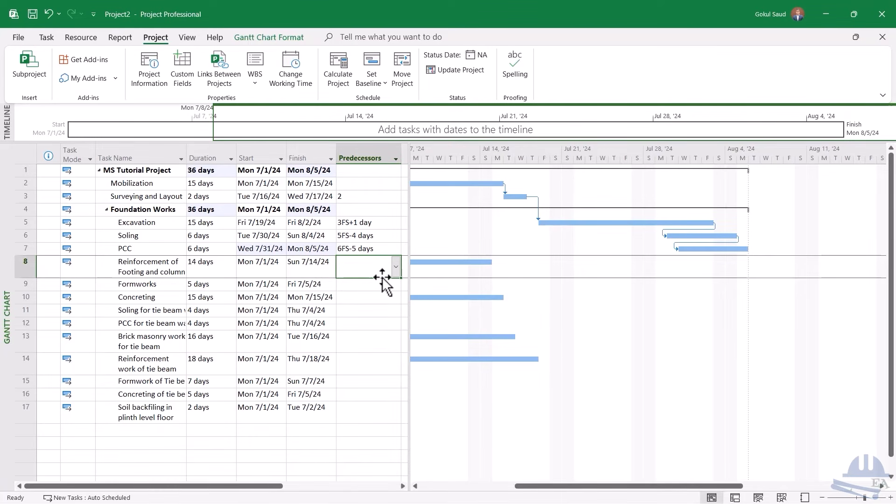
# Set the predecessor of the footing and column reinforcement task to 7FS-3 days
pyautogui.click(349, 267)
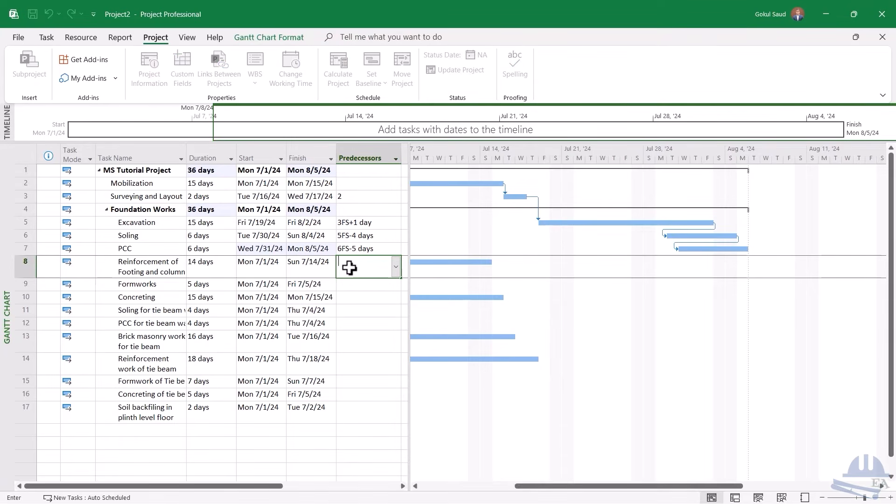
pyautogui.write('7f')
pyautogui.write('s-')
pyautogui.write('3')
pyautogui.press('Return')
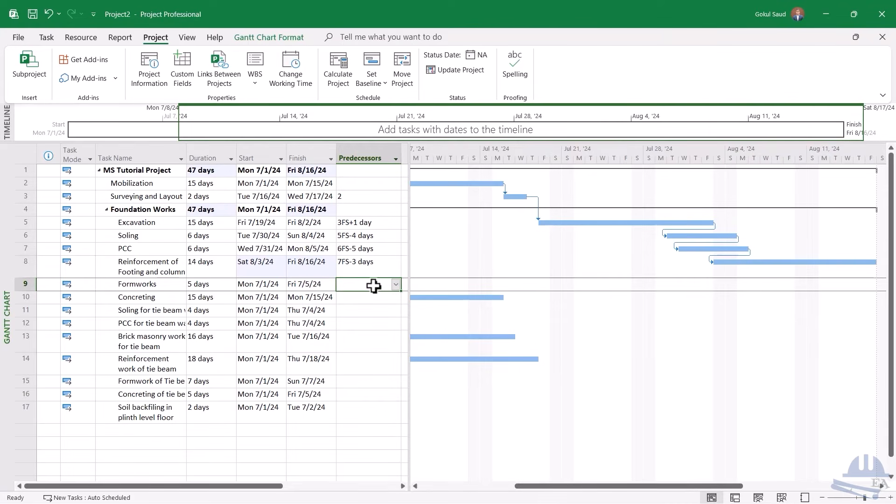
# Link Formworks to the footing and column reinforcement by setting its predecessor to 8FS-4 days
pyautogui.write('8fs')
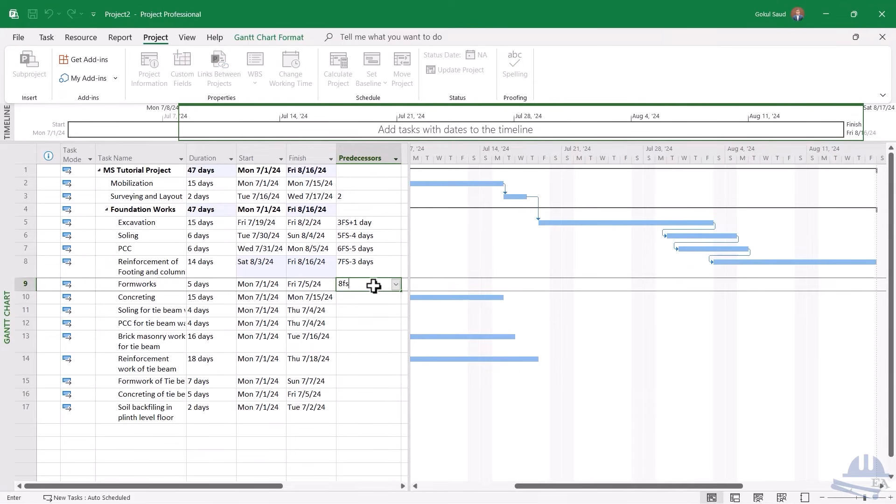
pyautogui.write('-4')
pyautogui.press('Return')
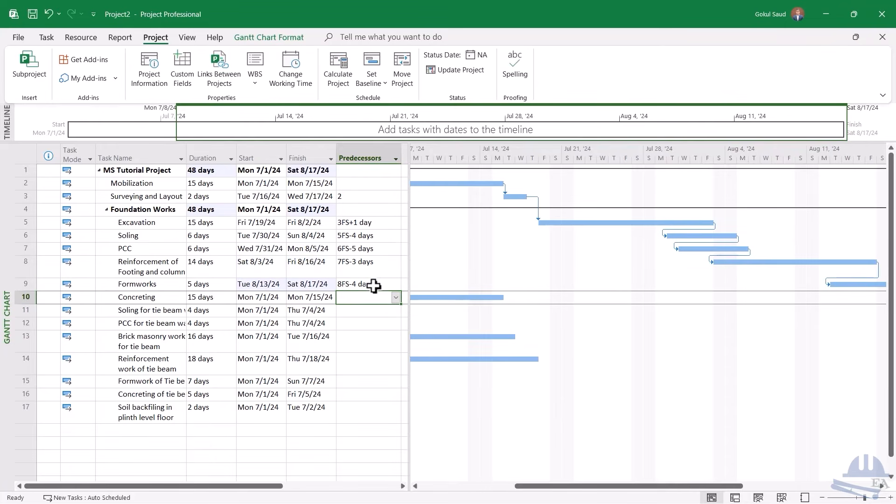
# Change the lead in Formworks' predecessor link to 5 days, making it 8FS-5 days
pyautogui.moveTo(660, 485); pyautogui.dragTo(743, 485)
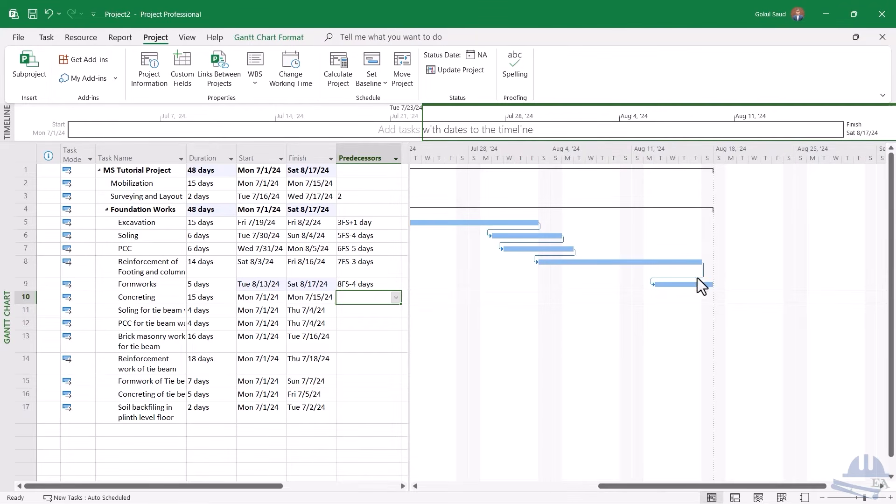
pyautogui.doubleClick(357, 285)
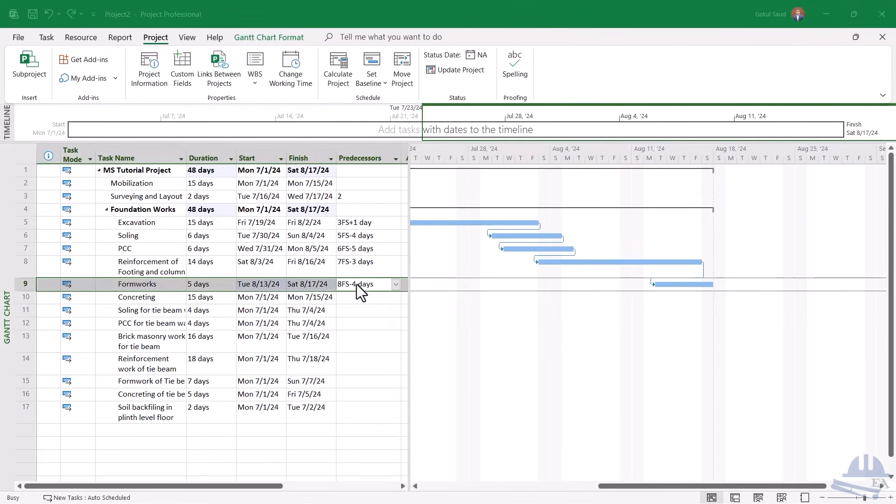
pyautogui.click(586, 352)
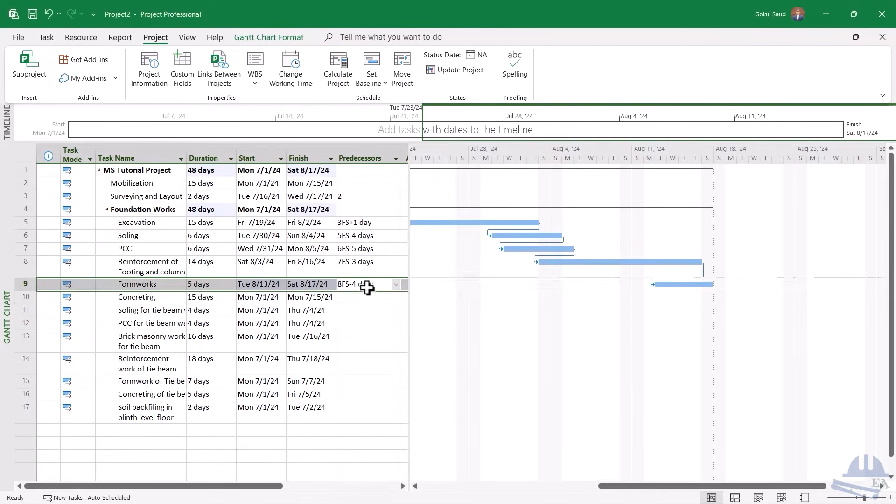
pyautogui.click(355, 285)
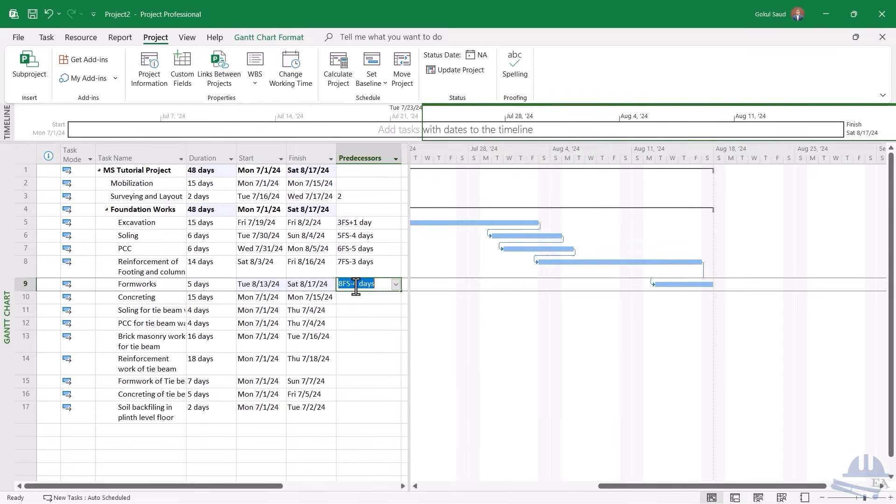
pyautogui.click(354, 286)
pyautogui.click(357, 290)
pyautogui.press('BackSpace')
pyautogui.write('5')
pyautogui.press('Return')
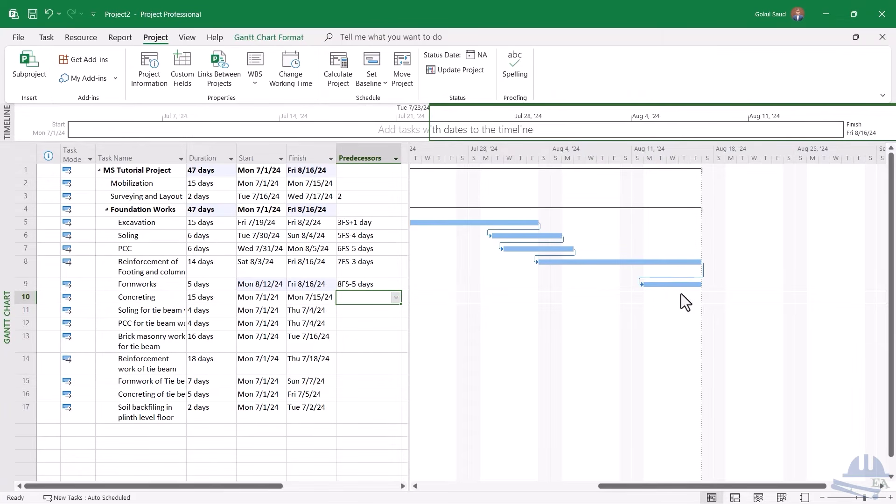
# Set the lead in Formworks' predecessor link back to 4 days, making it 8FS-4 days
pyautogui.click(352, 285)
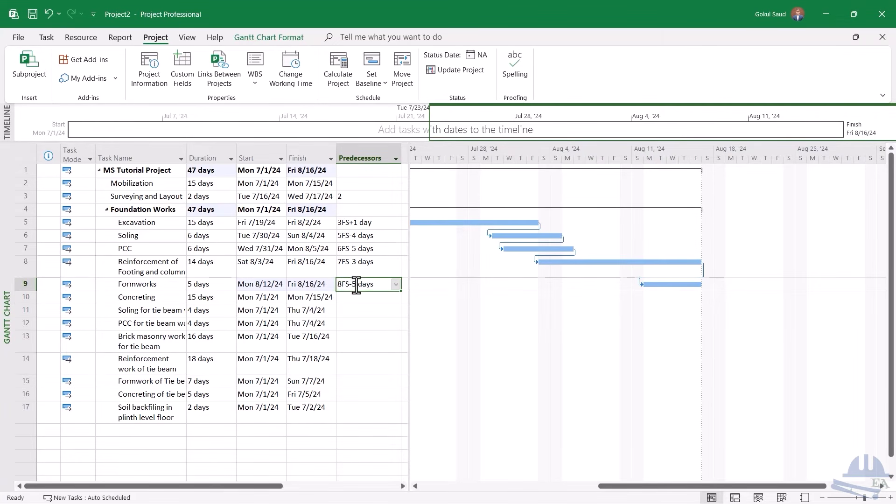
pyautogui.click(356, 284)
pyautogui.click(356, 285)
pyautogui.press('BackSpace')
pyautogui.write('4')
pyautogui.press('Return')
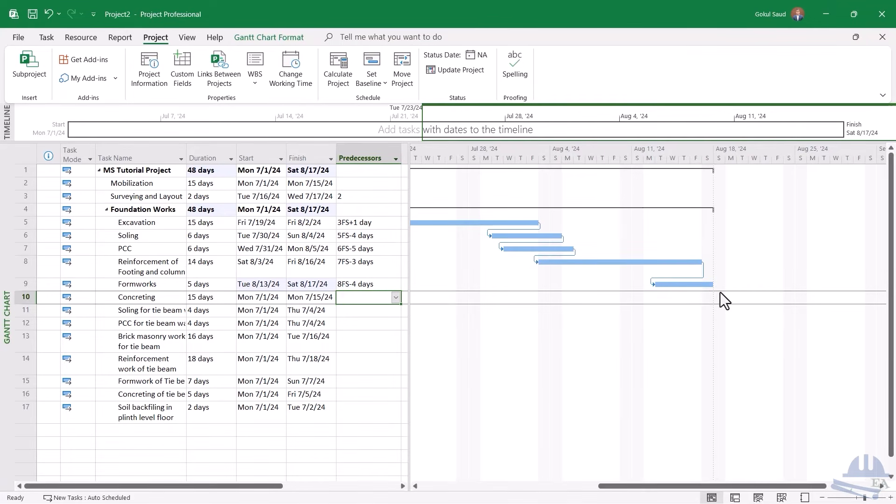
# Link Concreting to Formworks by setting its predecessor to 9FS-14 days
pyautogui.write('9fs')
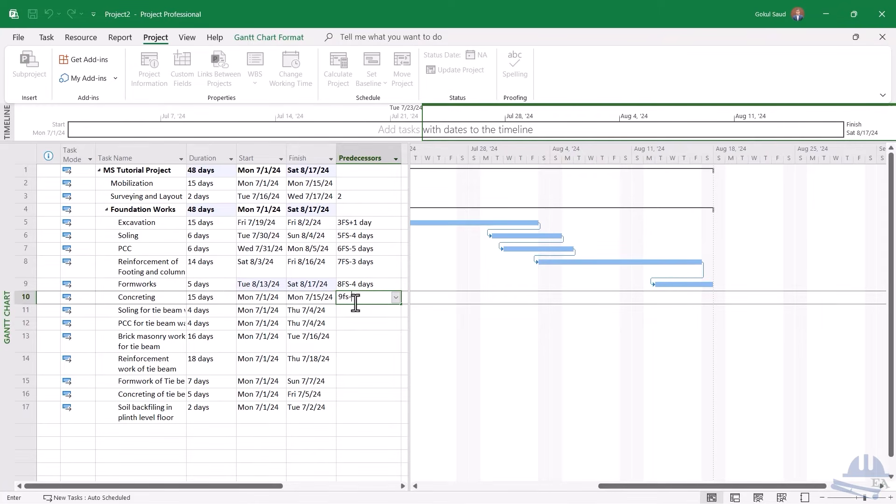
pyautogui.write('-14')
pyautogui.press('Return')
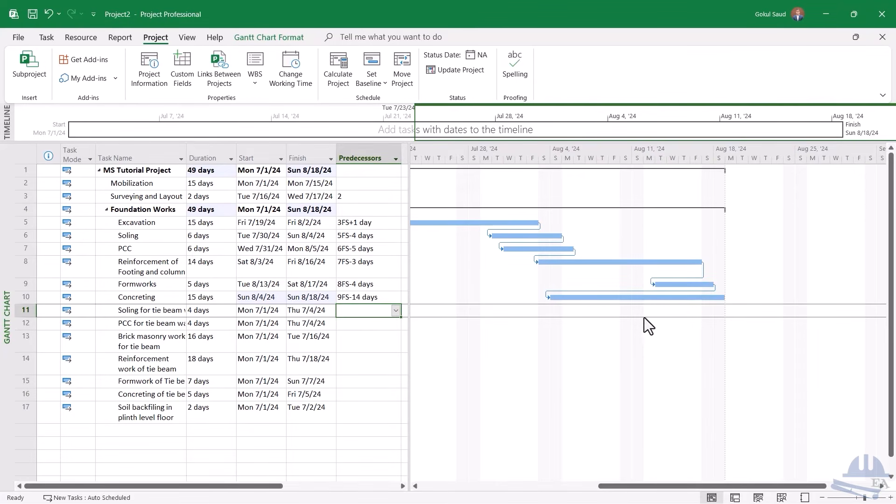
# Open Concreting's predecessor for editing and delete the number of lead days
pyautogui.click(359, 296)
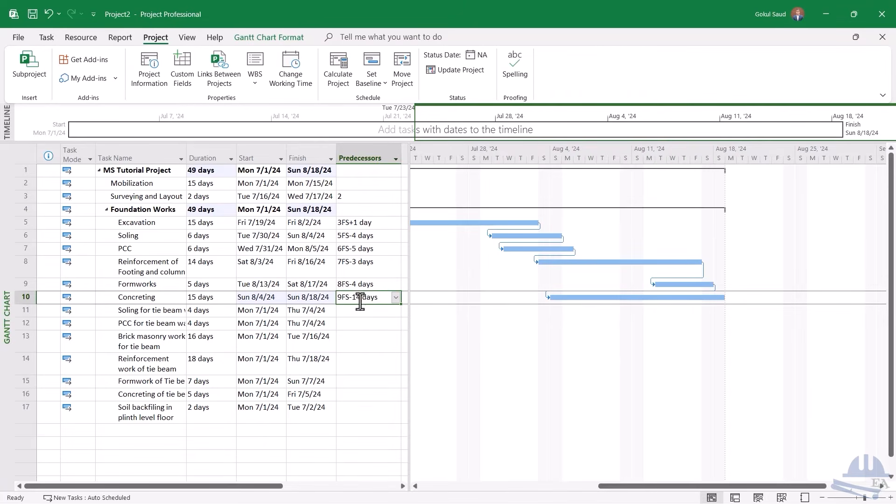
pyautogui.click(360, 297)
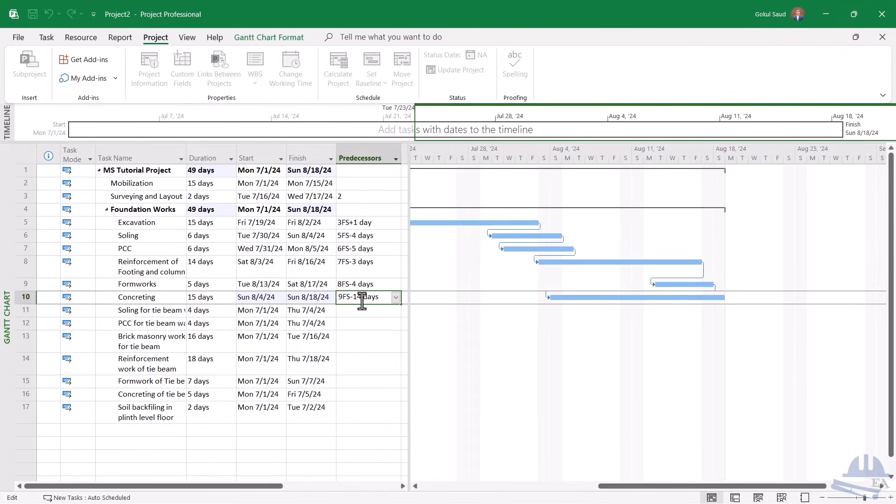
pyautogui.press('BackSpace')
pyautogui.press('BackSpace')
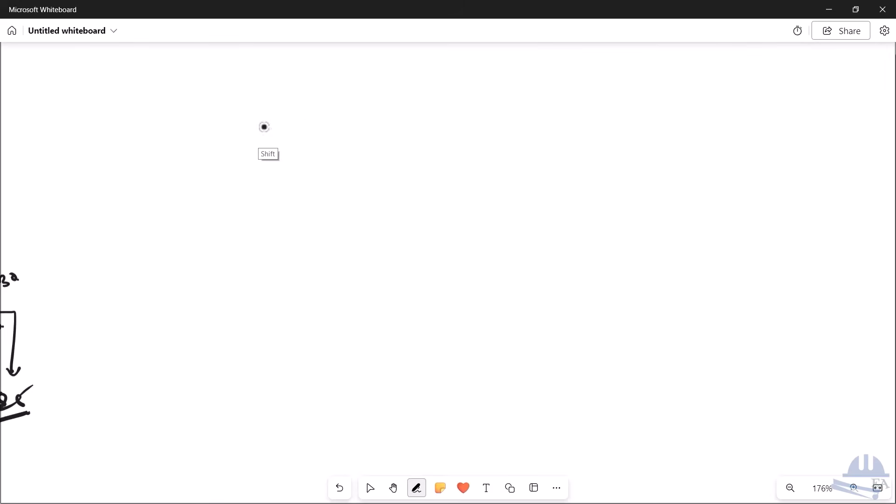
# Switch to the whiteboard and draw a horizontal timeline on a blank area with five vertical ticks labelled 1 to 5
pyautogui.moveTo(252, 126); pyautogui.dragTo(627, 118)
pyautogui.moveTo(275, 115); pyautogui.dragTo(253, 151)
pyautogui.moveTo(252, 89); pyautogui.dragTo(256, 95)
pyautogui.moveTo(322, 98)
pyautogui.mouseDown()
pyautogui.moveTo(316, 147)
pyautogui.moveTo(325, 96)
pyautogui.mouseUp()
pyautogui.moveTo(410, 83); pyautogui.dragTo(406, 128)
pyautogui.moveTo(405, 67); pyautogui.dragTo(412, 77)
pyautogui.moveTo(494, 79); pyautogui.dragTo(482, 147)
pyautogui.moveTo(496, 69); pyautogui.dragTo(509, 69)
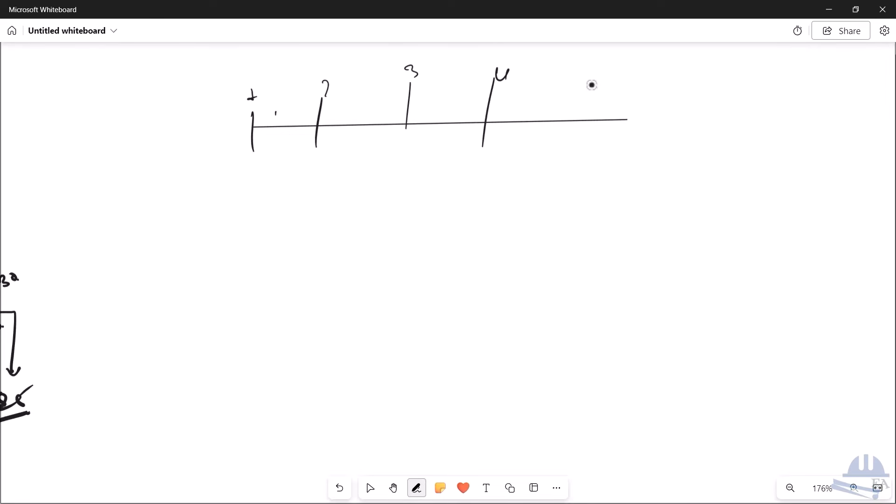
pyautogui.moveTo(625, 71)
pyautogui.mouseDown()
pyautogui.moveTo(617, 163)
pyautogui.moveTo(643, 85)
pyautogui.mouseUp()
pyautogui.moveTo(636, 69); pyautogui.dragTo(660, 58)
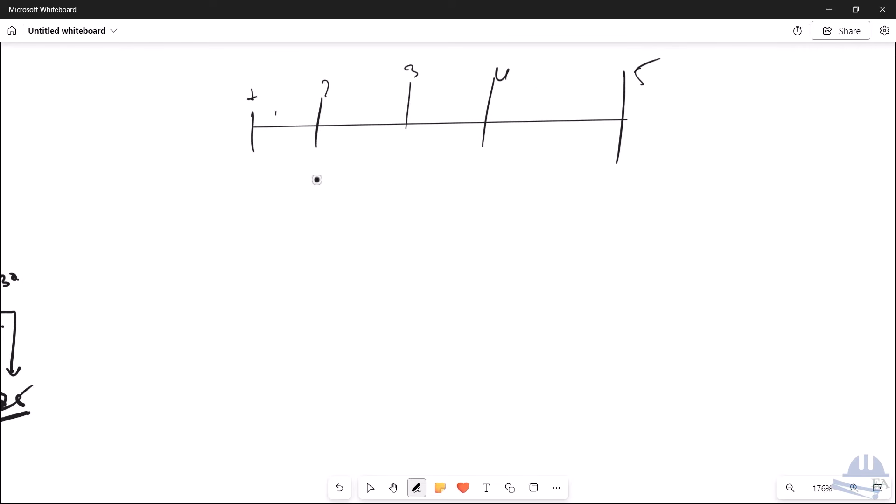
# Complete the timeline's 2 label and write the durations F = 5 and C = 15 beside the timeline, underlining the 15
pyautogui.moveTo(323, 97); pyautogui.dragTo(349, 81)
pyautogui.moveTo(120, 110)
pyautogui.mouseDown()
pyautogui.moveTo(123, 83)
pyautogui.moveTo(132, 93)
pyautogui.moveTo(148, 80)
pyautogui.mouseUp()
pyautogui.moveTo(145, 89); pyautogui.dragTo(166, 83)
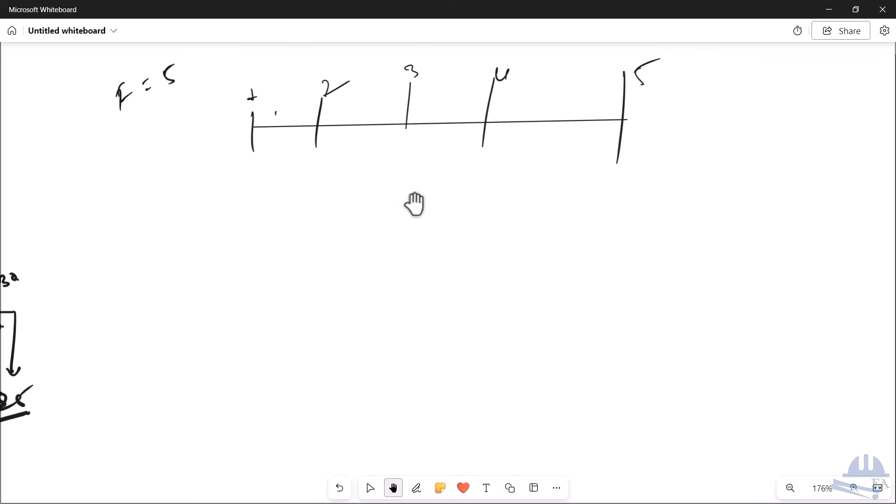
pyautogui.moveTo(134, 130)
pyautogui.mouseDown()
pyautogui.moveTo(134, 143)
pyautogui.moveTo(150, 120)
pyautogui.mouseUp()
pyautogui.moveTo(150, 126); pyautogui.dragTo(169, 113)
pyautogui.moveTo(181, 106); pyautogui.dragTo(175, 111)
pyautogui.moveTo(189, 118); pyautogui.dragTo(167, 136)
pyautogui.click(199, 109)
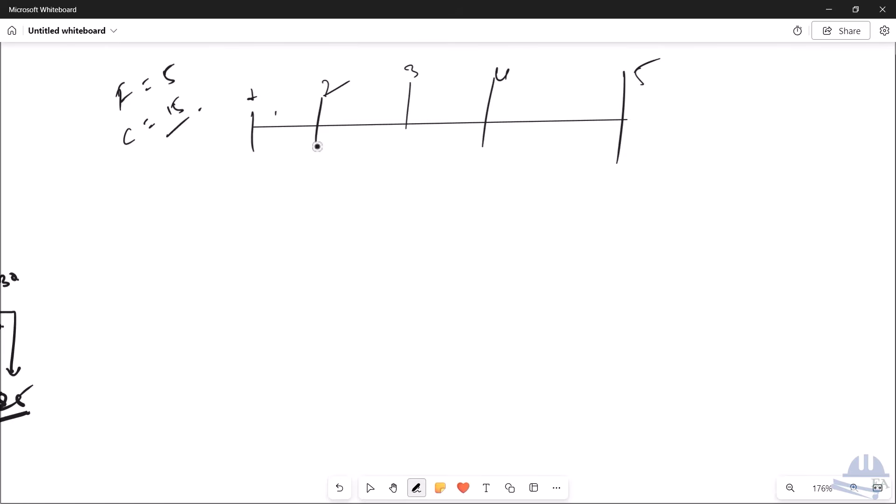
# Box the timeline's ticks 1 and 2, then draw an arrow starting below tick 3 and label it C
pyautogui.moveTo(233, 75)
pyautogui.mouseDown()
pyautogui.moveTo(343, 59)
pyautogui.moveTo(332, 155)
pyautogui.mouseUp()
pyautogui.moveTo(238, 97); pyautogui.dragTo(336, 148)
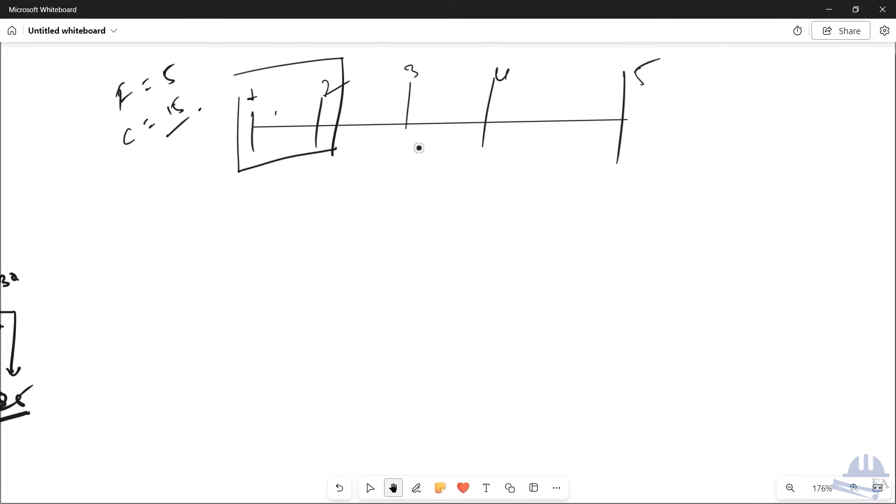
pyautogui.moveTo(404, 139)
pyautogui.mouseDown()
pyautogui.moveTo(400, 196)
pyautogui.moveTo(542, 187)
pyautogui.moveTo(550, 195)
pyautogui.mouseUp()
pyautogui.moveTo(546, 206); pyautogui.dragTo(561, 198)
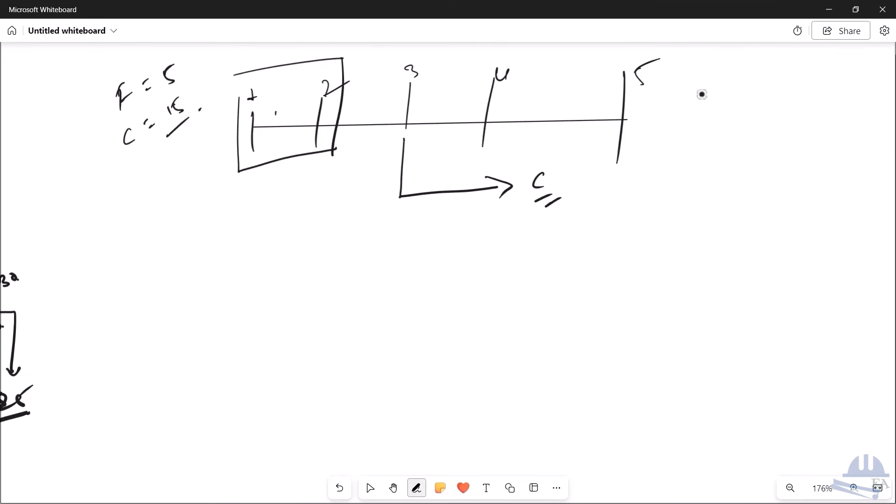
# Mark the timeline at ticks 5, 4 and 3 with dots and write the underlined relation FS-3 beside it
pyautogui.moveTo(698, 76)
pyautogui.mouseDown()
pyautogui.moveTo(688, 116)
pyautogui.moveTo(697, 94)
pyautogui.mouseUp()
pyautogui.moveTo(711, 89)
pyautogui.mouseDown()
pyautogui.moveTo(706, 98)
pyautogui.moveTo(738, 86)
pyautogui.mouseUp()
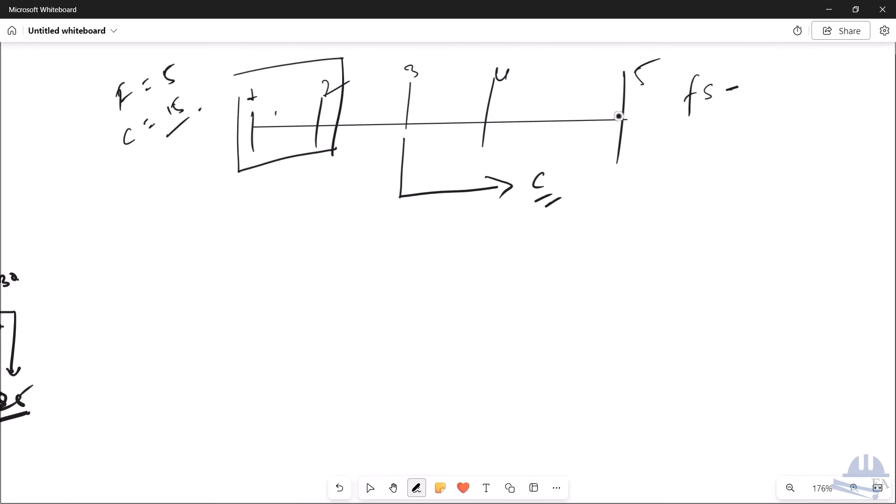
pyautogui.moveTo(623, 118); pyautogui.dragTo(621, 121)
pyautogui.click(486, 122)
pyautogui.moveTo(402, 126); pyautogui.dragTo(407, 125)
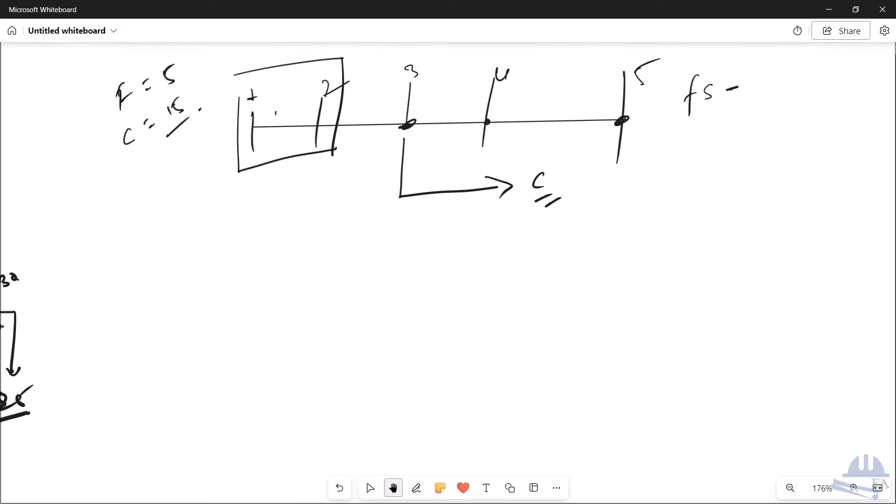
pyautogui.moveTo(746, 75)
pyautogui.mouseDown()
pyautogui.moveTo(748, 90)
pyautogui.moveTo(783, 96)
pyautogui.mouseUp()
pyautogui.click(785, 107)
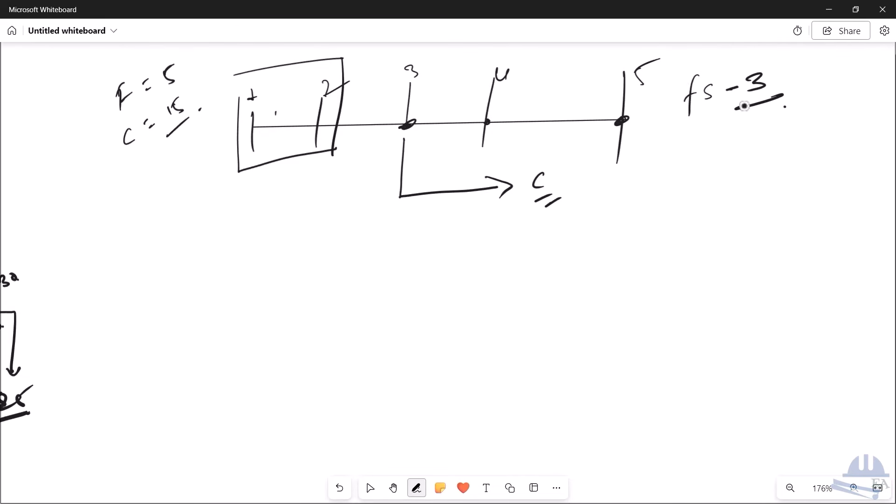
# Switch back to Microsoft Project and set Concreting's predecessor link to 9FS-3 days
pyautogui.click(835, 9)
pyautogui.click(365, 298)
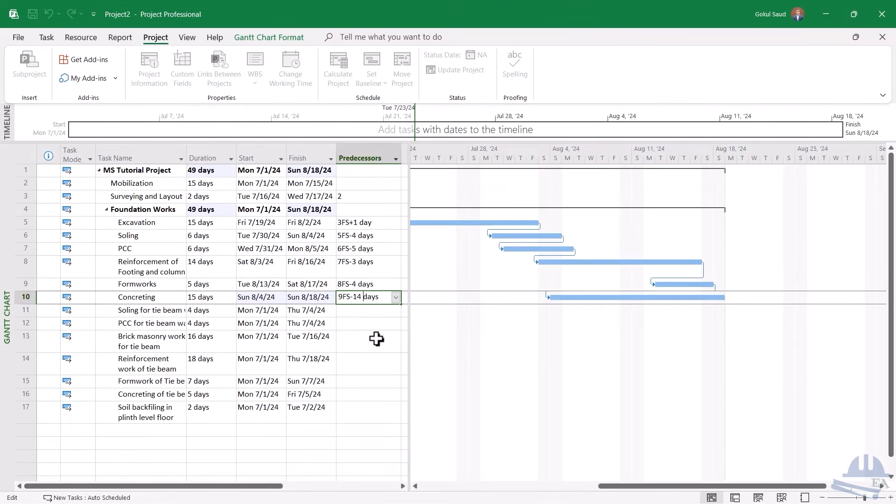
pyautogui.press('BackSpace')
pyautogui.press('BackSpace')
pyautogui.write('3')
pyautogui.press('Return')
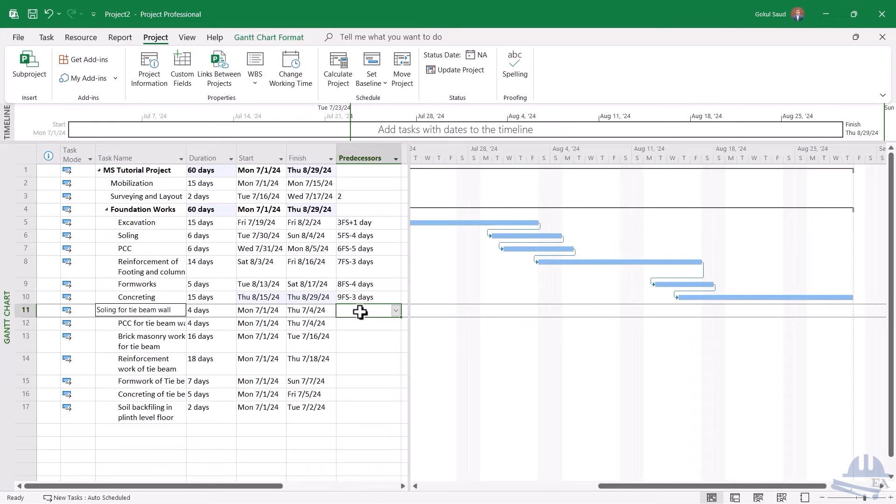
# Link Soling for tie beam wall to Concreting by setting its predecessor to 10FS-2 days
pyautogui.write('10')
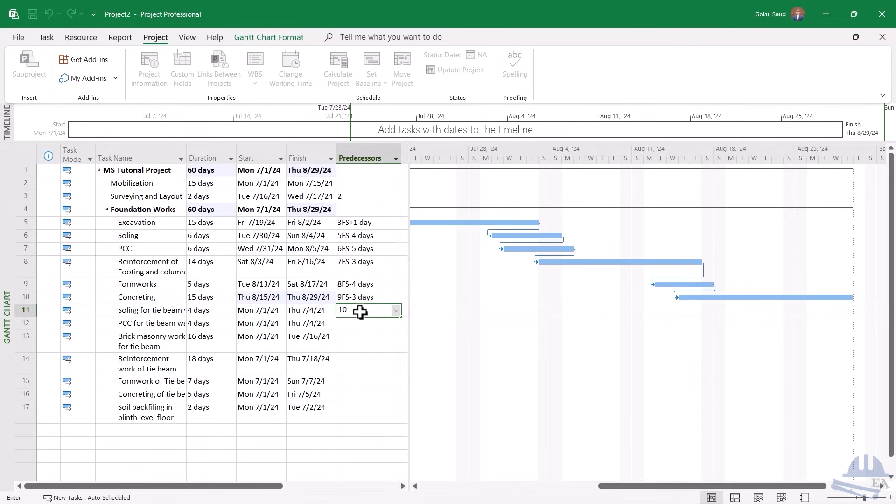
pyautogui.press('Return')
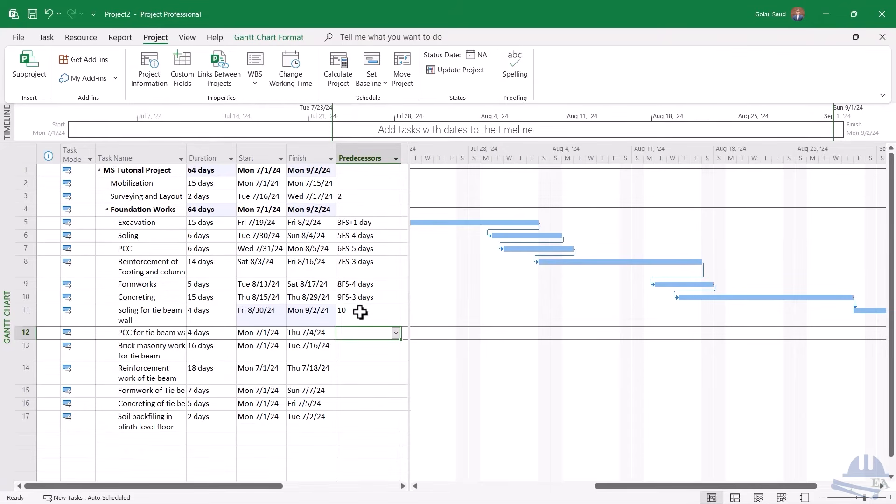
pyautogui.click(360, 312)
pyautogui.write('10fs')
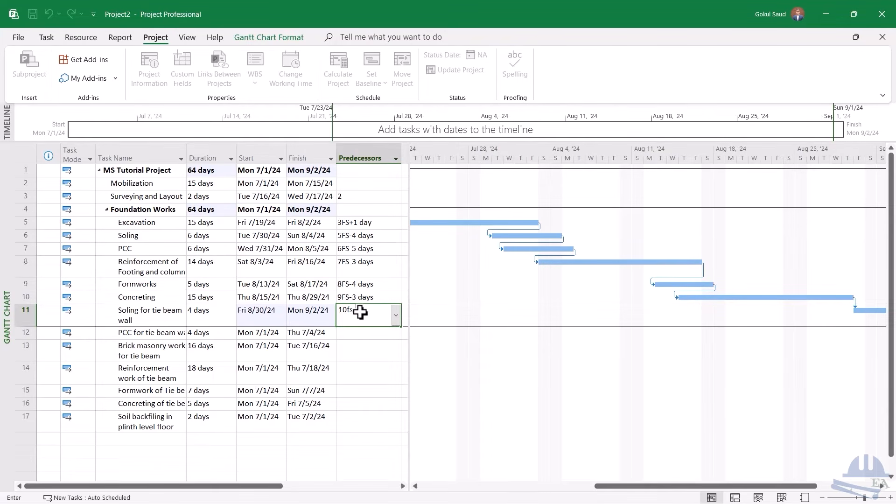
pyautogui.write('-2')
pyautogui.press('Return')
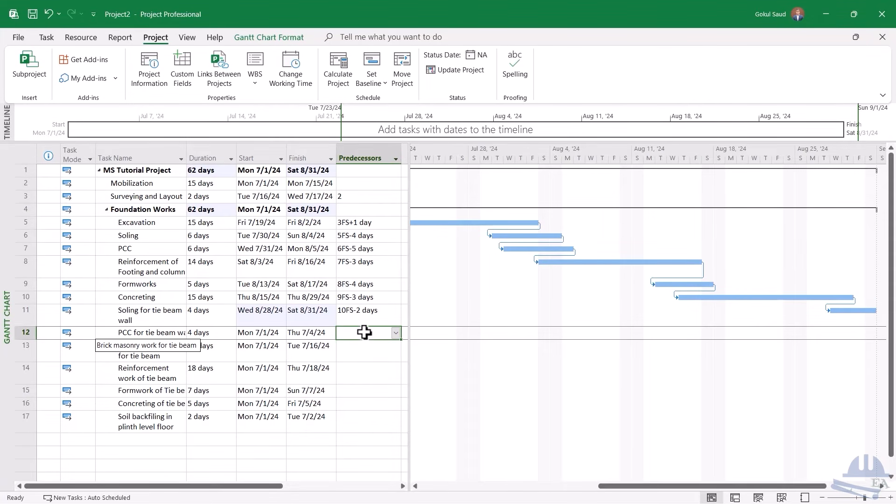
# Set predecessor 11 for PCC for tie beam wall and predecessor 12 for Brick masonry work for tie beam
pyautogui.write('11')
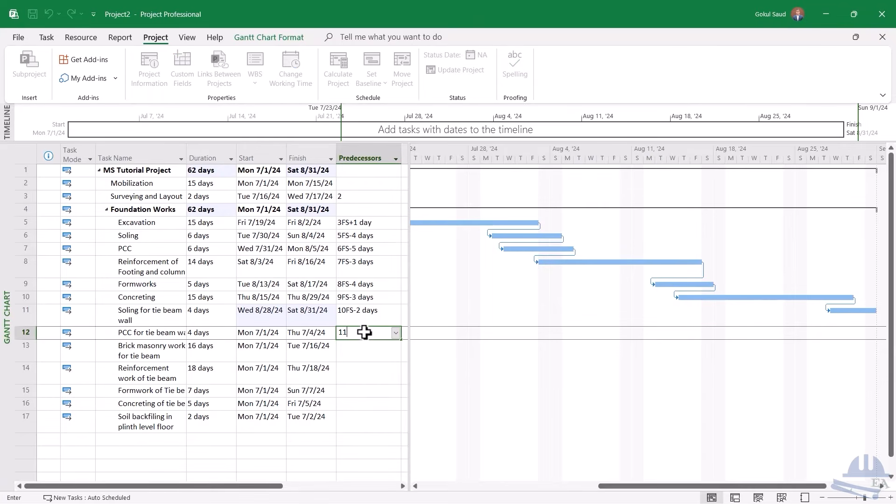
pyautogui.press('Return')
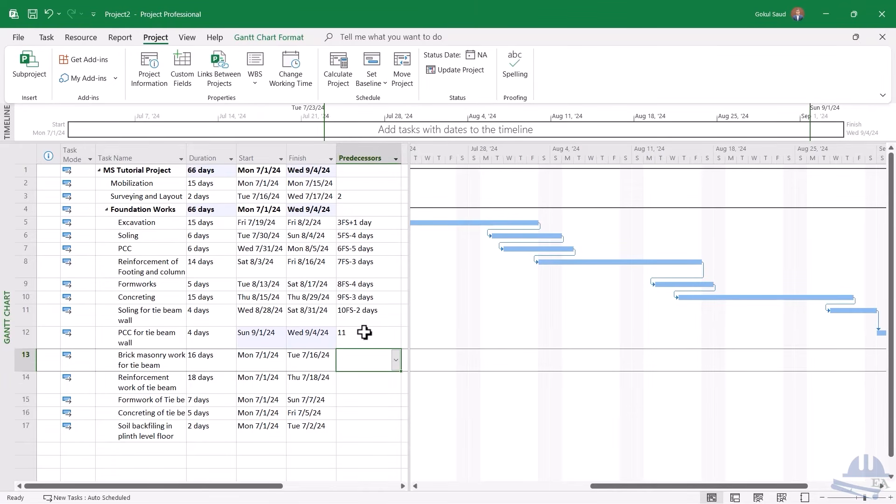
pyautogui.write('12')
pyautogui.press('Return')
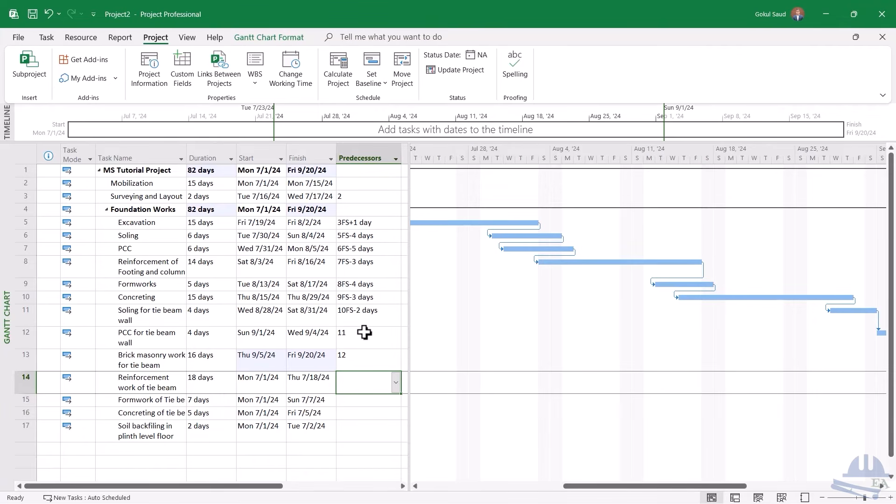
# Link Reinforcement work of tie beam to the brick masonry work with predecessor 13FS-13 days
pyautogui.write('13')
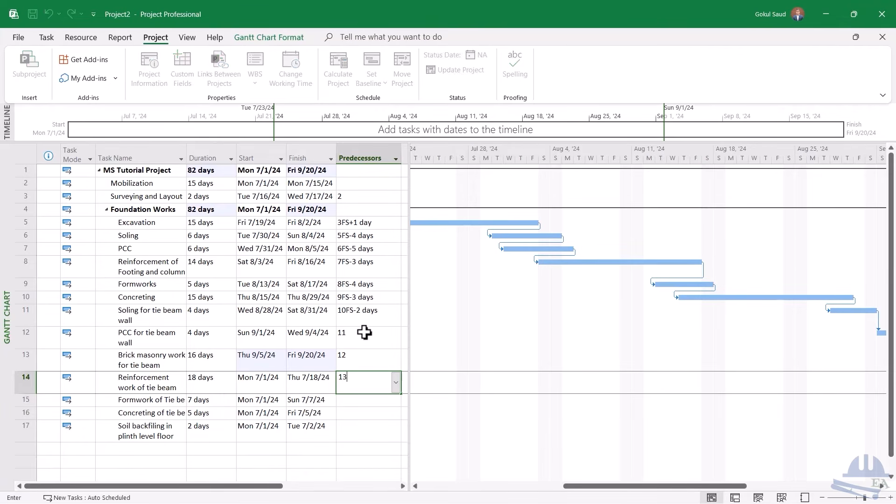
pyautogui.press('BackSpace')
pyautogui.press('BackSpace')
pyautogui.write('13fs-')
pyautogui.write('13')
pyautogui.press('Return')
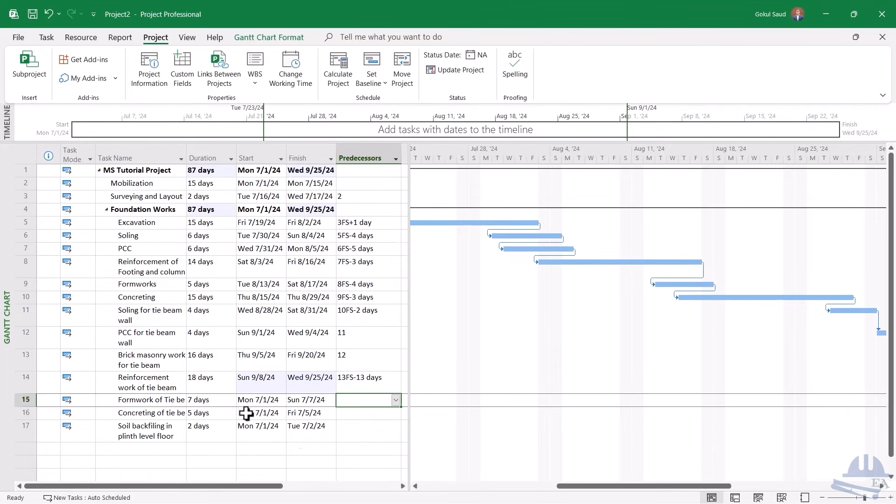
# Link Formwork of Tie beam to the tie beam reinforcement by setting its predecessor to 14FS-4 days
pyautogui.moveTo(652, 486); pyautogui.dragTo(803, 486)
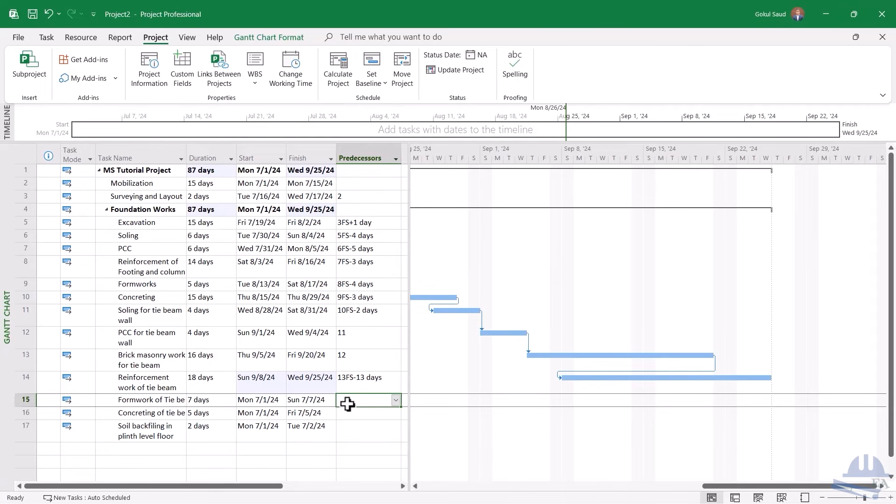
pyautogui.write('14fs-13')
pyautogui.press('BackSpace')
pyautogui.press('BackSpace')
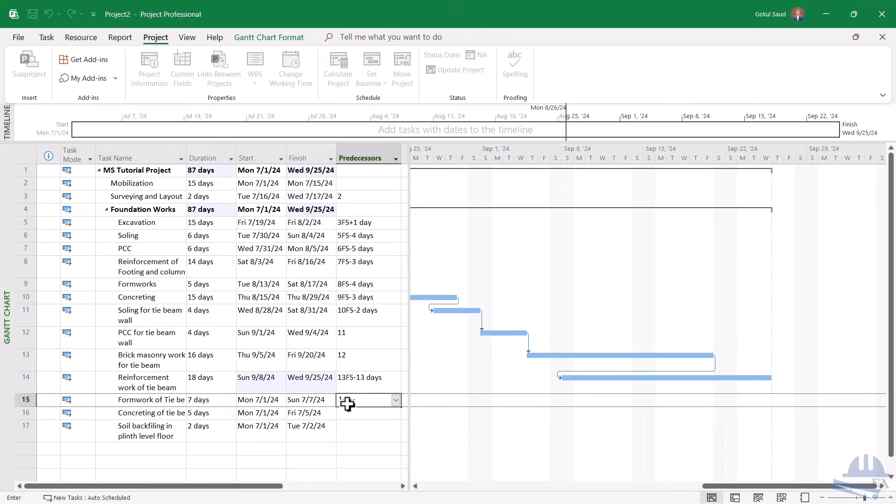
pyautogui.write('6')
pyautogui.press('BackSpace')
pyautogui.write('4FS-4')
pyautogui.press('Return')
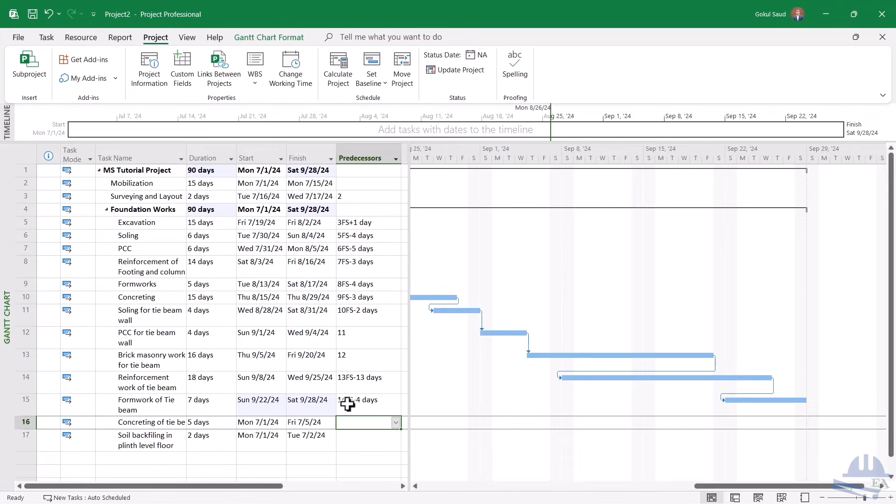
# Link Concreting of tie beam to Formwork of Tie beam as a finish-to-start successor with predecessor 15
pyautogui.write('15')
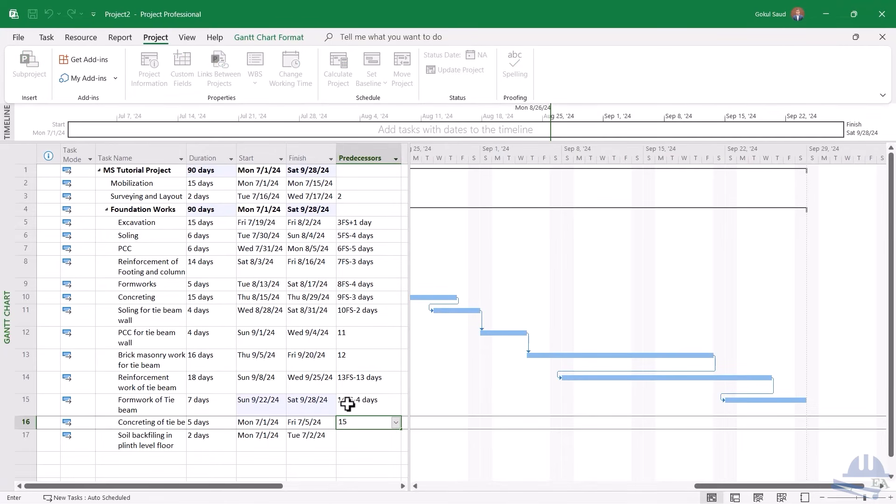
pyautogui.write('fs')
pyautogui.press('Return')
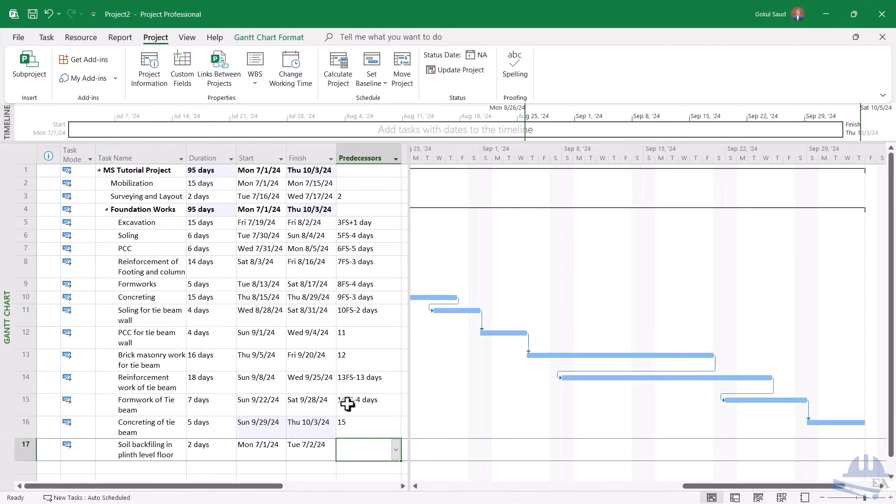
# Link Soil backfiling in plinth level floor to Concreting of tie beam by setting its predecessor to 16
pyautogui.write('17')
pyautogui.press('Return')
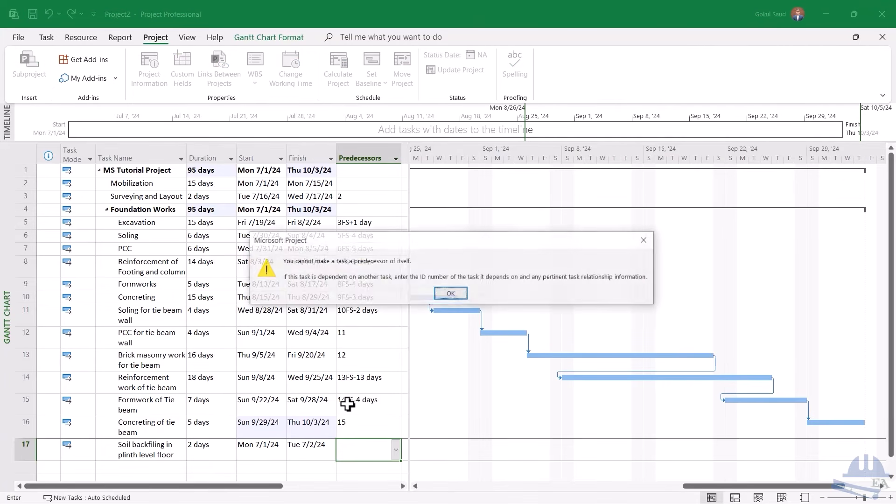
pyautogui.press('Return')
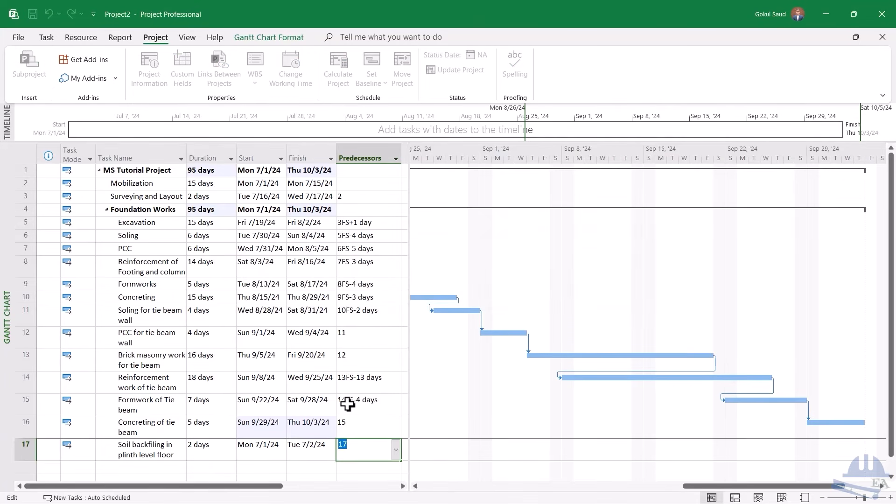
pyautogui.write('16')
pyautogui.press('Return')
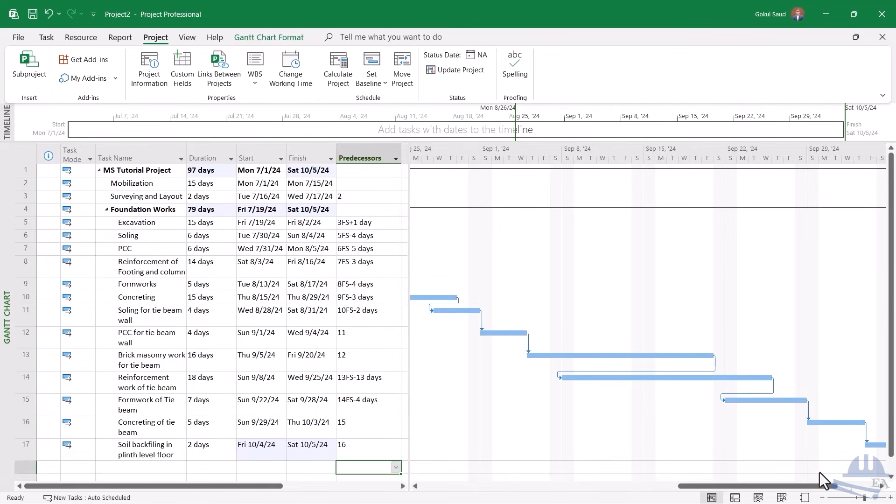
pyautogui.click(822, 498)
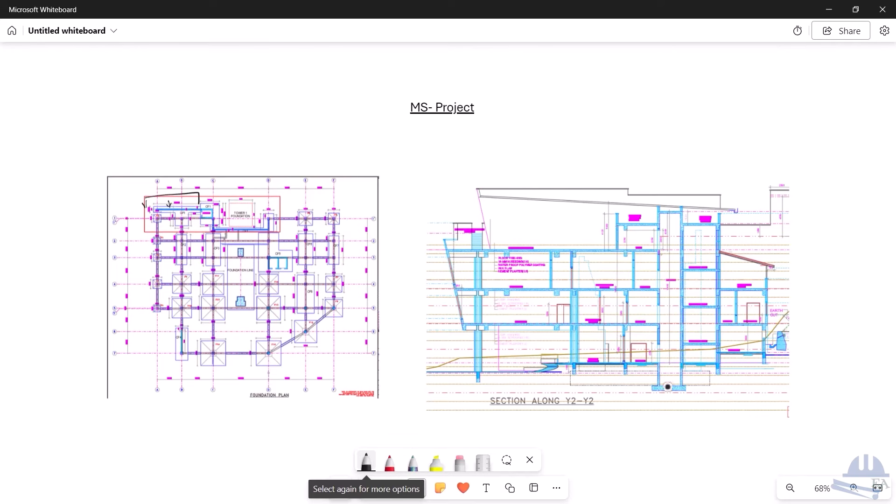
# Draw a ground line across the building section, bracket the part above as "Supe" and mark the part below as "Sub"
pyautogui.moveTo(537, 370)
pyautogui.mouseDown()
pyautogui.moveTo(835, 356)
pyautogui.moveTo(853, 365)
pyautogui.moveTo(836, 401)
pyautogui.moveTo(846, 391)
pyautogui.mouseUp()
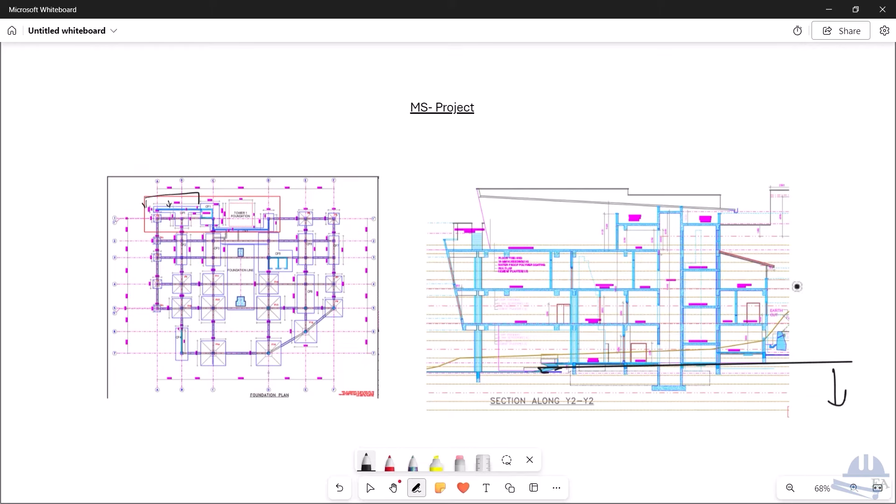
pyautogui.moveTo(801, 182); pyautogui.dragTo(836, 371)
pyautogui.moveTo(835, 261)
pyautogui.mouseDown()
pyautogui.moveTo(845, 276)
pyautogui.moveTo(878, 260)
pyautogui.mouseUp()
pyautogui.moveTo(796, 384)
pyautogui.mouseDown()
pyautogui.moveTo(785, 410)
pyautogui.moveTo(822, 402)
pyautogui.mouseUp()
pyautogui.moveTo(777, 439); pyautogui.dragTo(832, 412)
pyautogui.moveTo(830, 431)
pyautogui.mouseDown()
pyautogui.moveTo(776, 466)
pyautogui.moveTo(845, 432)
pyautogui.mouseUp()
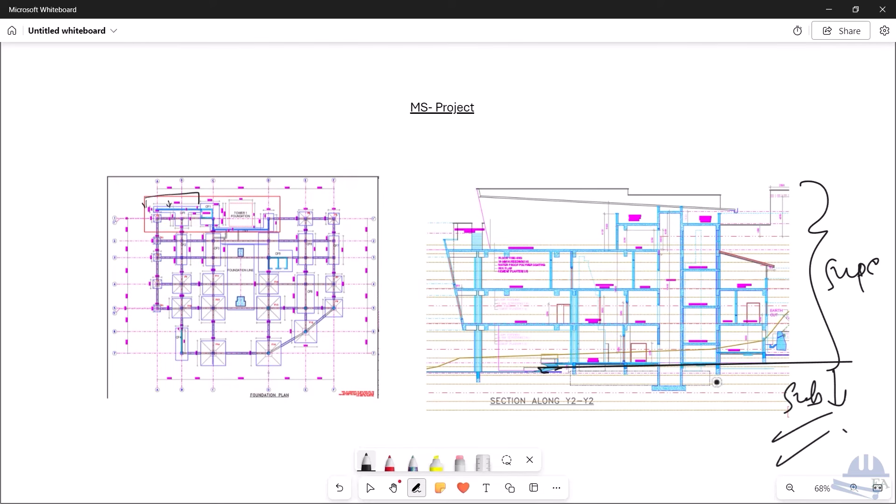
# Label the storeys in the building section GF, FF, SF and TF, with an arrow from TF to its floor
pyautogui.moveTo(465, 327); pyautogui.dragTo(467, 365)
pyautogui.moveTo(493, 300); pyautogui.dragTo(495, 314)
pyautogui.moveTo(494, 293)
pyautogui.mouseDown()
pyautogui.moveTo(504, 292)
pyautogui.moveTo(501, 313)
pyautogui.mouseUp()
pyautogui.moveTo(513, 262); pyautogui.dragTo(507, 275)
pyautogui.moveTo(519, 261)
pyautogui.mouseDown()
pyautogui.moveTo(518, 278)
pyautogui.moveTo(526, 268)
pyautogui.mouseUp()
pyautogui.moveTo(563, 230); pyautogui.dragTo(577, 228)
pyautogui.moveTo(571, 229)
pyautogui.mouseDown()
pyautogui.moveTo(569, 241)
pyautogui.moveTo(596, 223)
pyautogui.mouseUp()
pyautogui.moveTo(586, 227)
pyautogui.mouseDown()
pyautogui.moveTo(584, 240)
pyautogui.moveTo(596, 231)
pyautogui.mouseUp()
pyautogui.moveTo(602, 234); pyautogui.dragTo(615, 233)
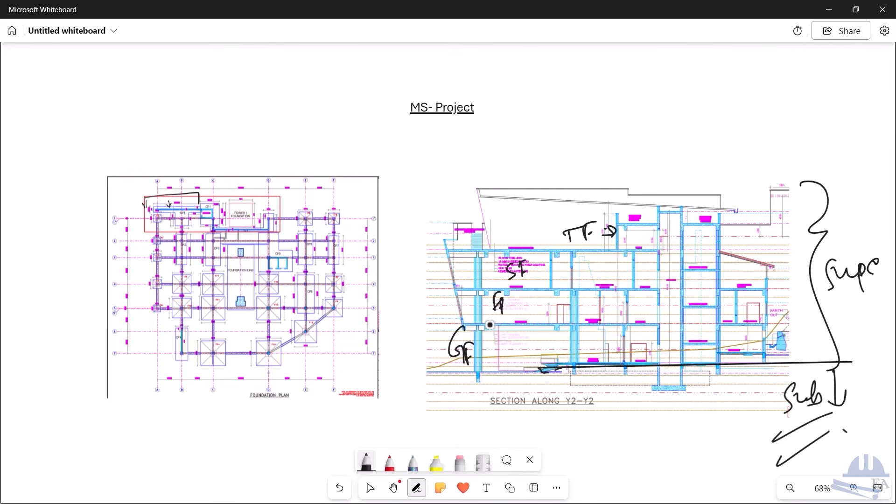
# Circle the GF label on the building section and add small marks beside the FF, SF and TF labels
pyautogui.moveTo(490, 330)
pyautogui.mouseDown()
pyautogui.moveTo(422, 356)
pyautogui.moveTo(475, 307)
pyautogui.mouseUp()
pyautogui.moveTo(503, 269); pyautogui.dragTo(489, 270)
pyautogui.moveTo(552, 233); pyautogui.dragTo(563, 230)
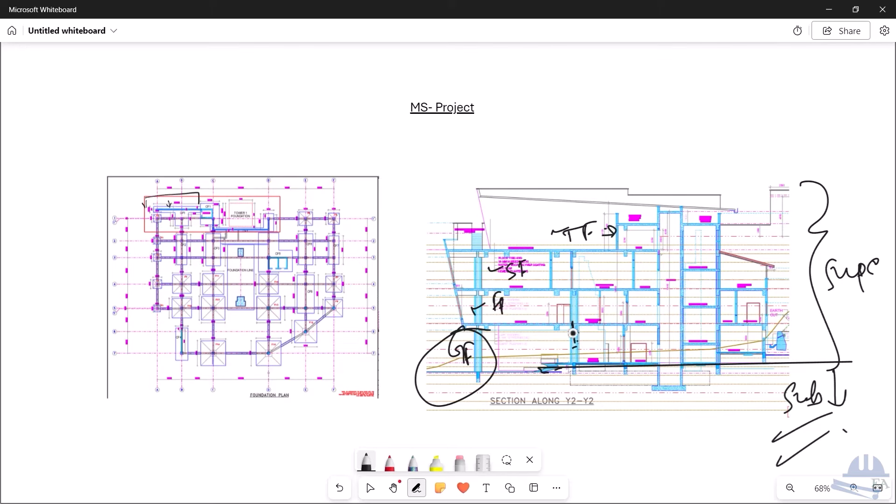
# Sketch a black vertical line with short cross marks along the ground-floor column in the building section
pyautogui.moveTo(572, 341); pyautogui.dragTo(575, 400)
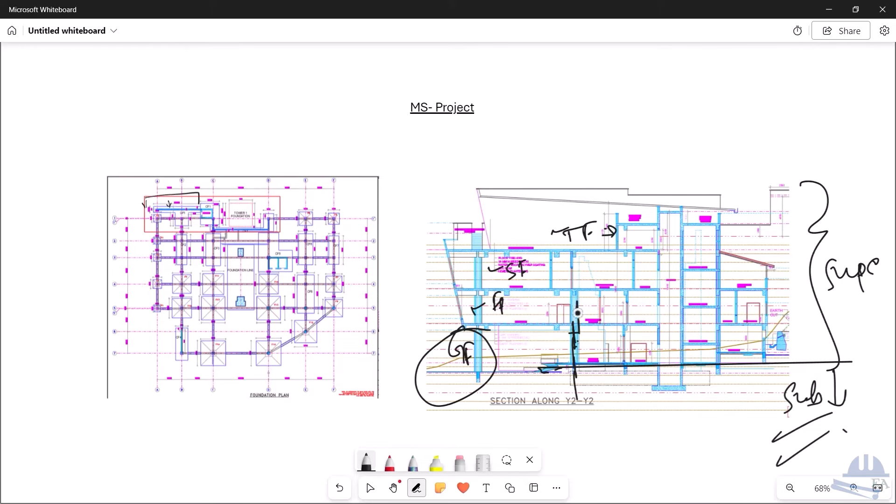
pyautogui.moveTo(573, 286); pyautogui.dragTo(582, 344)
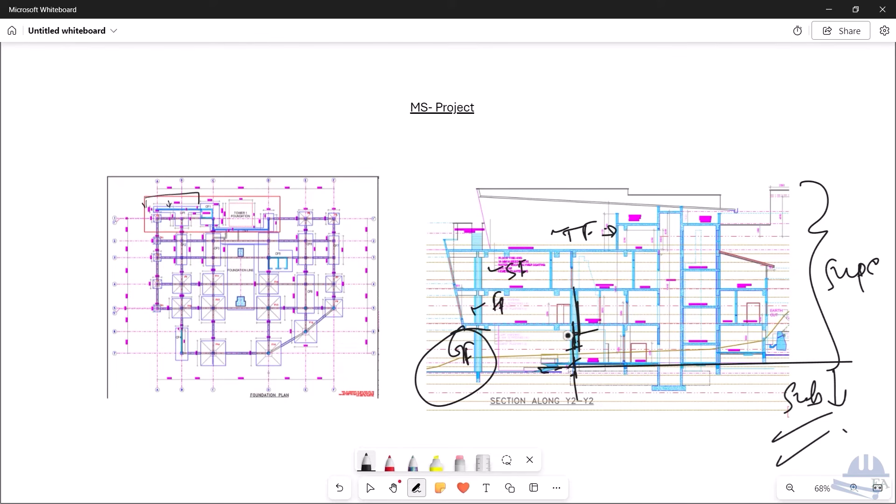
pyautogui.moveTo(568, 323)
pyautogui.mouseDown()
pyautogui.moveTo(567, 374)
pyautogui.moveTo(585, 369)
pyautogui.mouseUp()
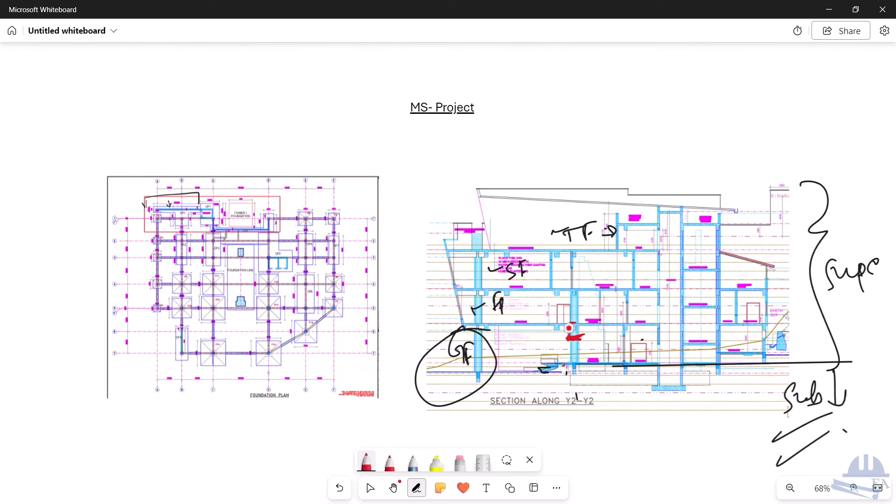
# Draw a red line along the slab above the ground floor, across the column in the building section
pyautogui.moveTo(486, 325)
pyautogui.mouseDown()
pyautogui.moveTo(567, 333)
pyautogui.moveTo(660, 324)
pyautogui.mouseUp()
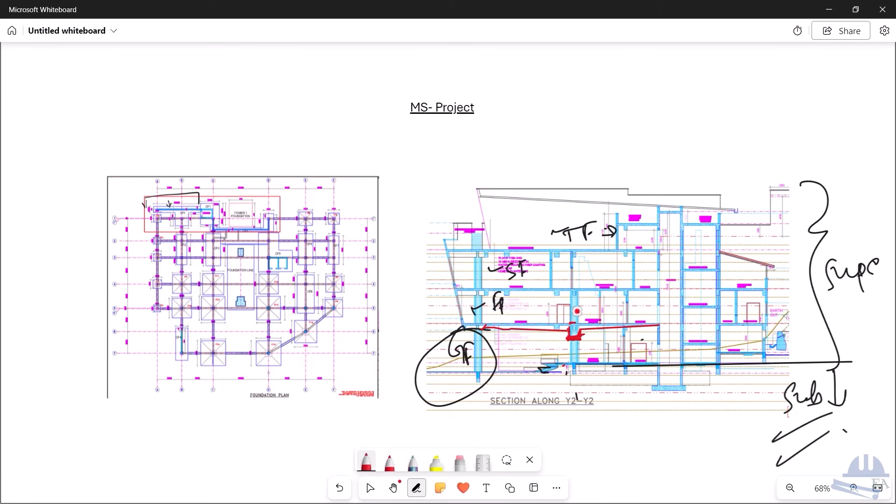
# Write a red numbered list above the building section with circled 1 Beam, underlined and bracketed, and circled 2 Slab
pyautogui.moveTo(607, 95); pyautogui.dragTo(607, 109)
pyautogui.moveTo(606, 92)
pyautogui.mouseDown()
pyautogui.moveTo(612, 120)
pyautogui.moveTo(625, 94)
pyautogui.mouseUp()
pyautogui.moveTo(632, 94); pyautogui.dragTo(711, 96)
pyautogui.moveTo(658, 127); pyautogui.dragTo(744, 117)
pyautogui.click(734, 111)
pyautogui.click(758, 112)
pyautogui.moveTo(615, 148)
pyautogui.mouseDown()
pyautogui.moveTo(616, 167)
pyautogui.moveTo(627, 164)
pyautogui.mouseUp()
pyautogui.moveTo(621, 141)
pyautogui.mouseDown()
pyautogui.moveTo(657, 163)
pyautogui.moveTo(696, 164)
pyautogui.mouseUp()
pyautogui.moveTo(700, 140); pyautogui.dragTo(714, 153)
pyautogui.click(720, 150)
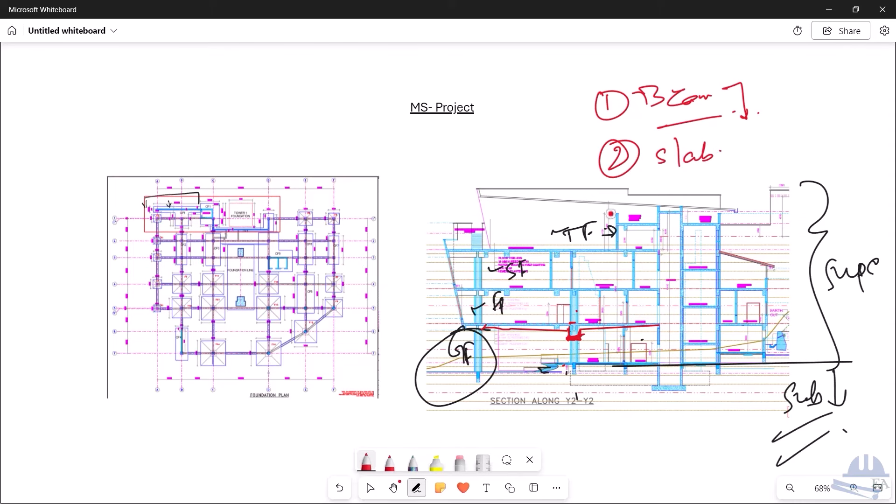
# Add an underlined Concreting as the circled third list item and draw a red arrow to the outer edge of the slab above GF
pyautogui.moveTo(615, 198)
pyautogui.mouseDown()
pyautogui.moveTo(627, 216)
pyautogui.moveTo(645, 200)
pyautogui.moveTo(707, 187)
pyautogui.moveTo(733, 165)
pyautogui.moveTo(759, 181)
pyautogui.moveTo(756, 203)
pyautogui.mouseUp()
pyautogui.moveTo(630, 242); pyautogui.dragTo(740, 195)
pyautogui.click(766, 186)
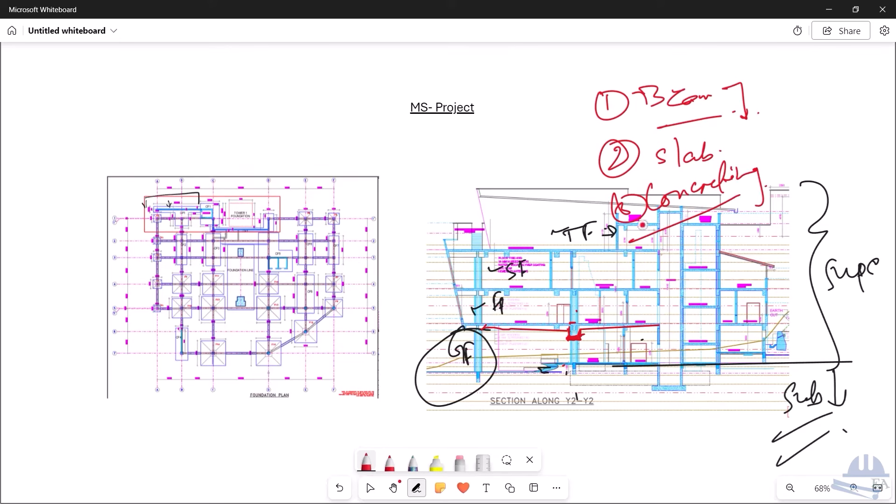
pyautogui.moveTo(630, 196); pyautogui.dragTo(617, 198)
pyautogui.moveTo(408, 319)
pyautogui.mouseDown()
pyautogui.moveTo(464, 329)
pyautogui.moveTo(457, 335)
pyautogui.mouseUp()
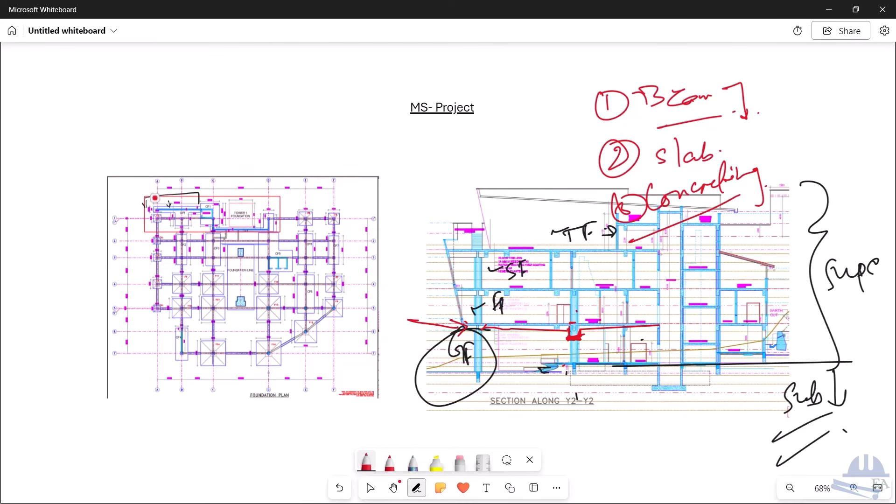
# Draw red vertical and horizontal beam lines over grids A to C and rows 1 to 5 of the foundation plan
pyautogui.scroll(5, 168, 283)
pyautogui.scroll(3, 165, 286)
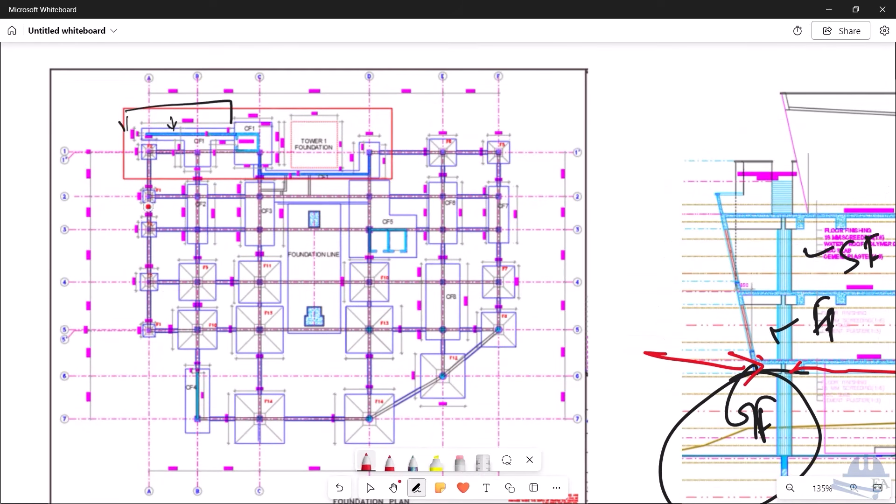
pyautogui.moveTo(147, 165); pyautogui.dragTo(156, 372)
pyautogui.moveTo(153, 156)
pyautogui.mouseDown()
pyautogui.moveTo(204, 234)
pyautogui.moveTo(204, 359)
pyautogui.mouseUp()
pyautogui.moveTo(255, 152); pyautogui.dragTo(259, 341)
pyautogui.moveTo(146, 187); pyautogui.dragTo(271, 191)
pyautogui.moveTo(138, 249); pyautogui.dragTo(277, 238)
pyautogui.moveTo(149, 298); pyautogui.dragTo(273, 273)
pyautogui.moveTo(152, 344); pyautogui.dragTo(277, 329)
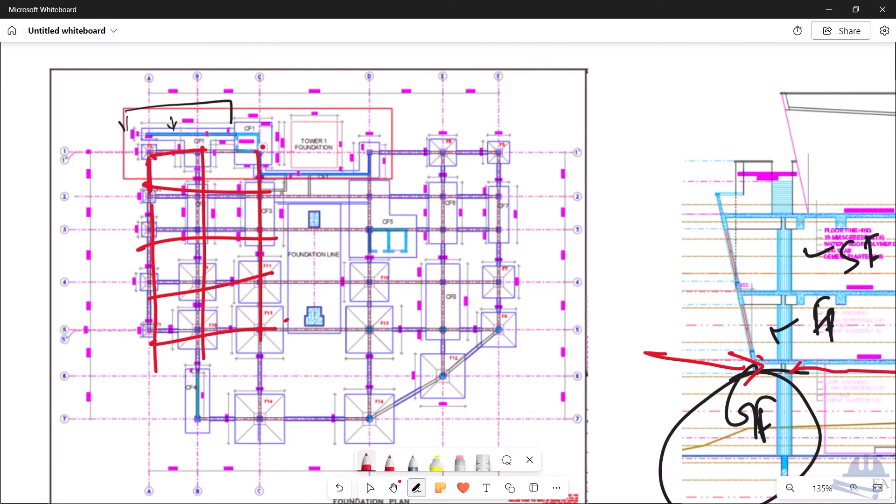
# Draw a red curved arrow from grid C towards grid D and put tick marks over the bays around grids D to F
pyautogui.moveTo(257, 151)
pyautogui.mouseDown()
pyautogui.moveTo(299, 139)
pyautogui.moveTo(357, 174)
pyautogui.moveTo(332, 179)
pyautogui.mouseUp()
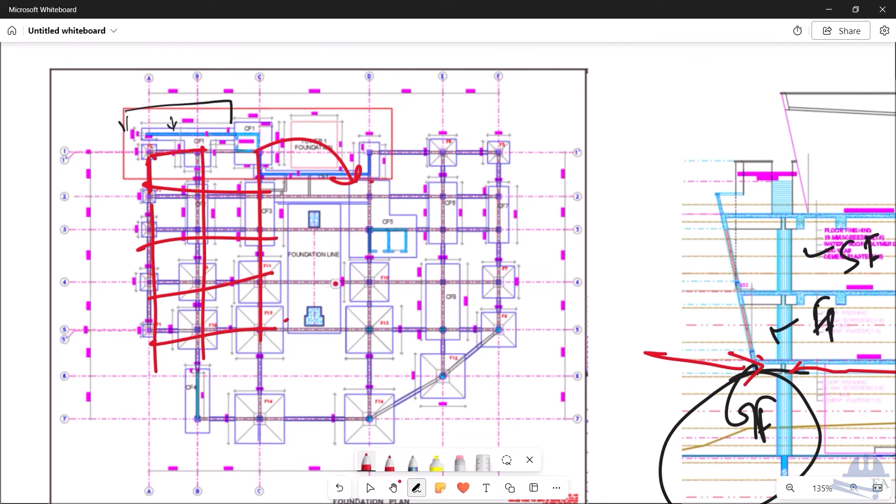
pyautogui.click(180, 222)
pyautogui.moveTo(340, 216)
pyautogui.mouseDown()
pyautogui.moveTo(379, 169)
pyautogui.moveTo(441, 167)
pyautogui.mouseUp()
pyautogui.moveTo(475, 222); pyautogui.dragTo(497, 196)
pyautogui.moveTo(331, 269); pyautogui.dragTo(348, 257)
pyautogui.moveTo(417, 295); pyautogui.dragTo(455, 257)
pyautogui.moveTo(413, 376); pyautogui.dragTo(429, 351)
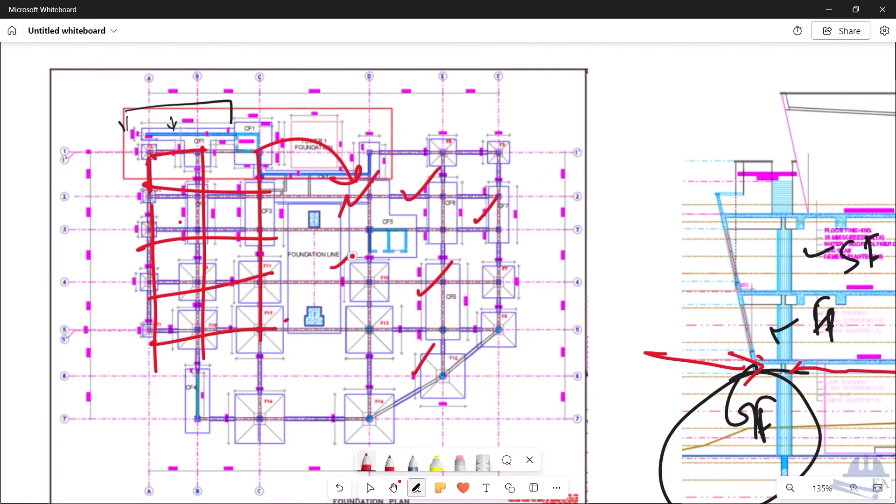
# Mark the column positions on grids A, B and C along rows 1 and 2 with slanted red strokes, plus grid A near row 3
pyautogui.moveTo(148, 161); pyautogui.dragTo(123, 114)
pyautogui.moveTo(204, 150); pyautogui.dragTo(186, 98)
pyautogui.moveTo(258, 152); pyautogui.dragTo(241, 108)
pyautogui.moveTo(149, 190); pyautogui.dragTo(127, 168)
pyautogui.moveTo(208, 205); pyautogui.dragTo(187, 174)
pyautogui.moveTo(263, 210); pyautogui.dragTo(254, 169)
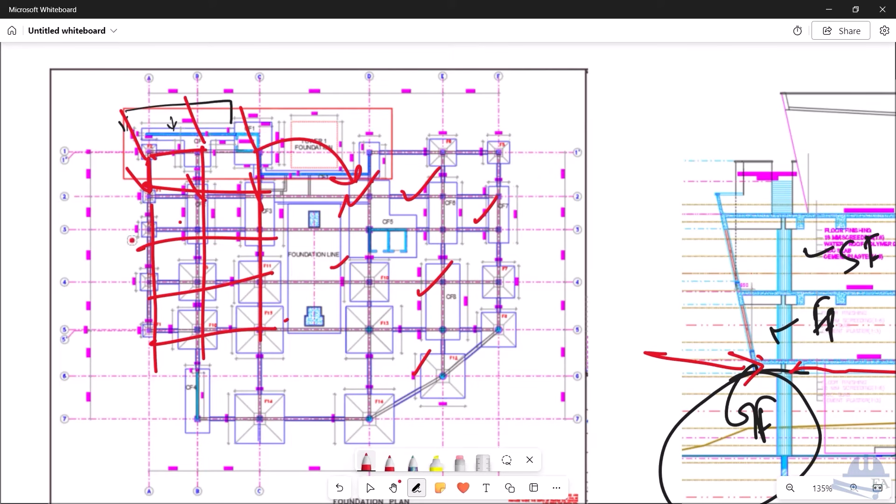
pyautogui.moveTo(106, 237); pyautogui.dragTo(135, 243)
pyautogui.moveTo(122, 234); pyautogui.dragTo(133, 250)
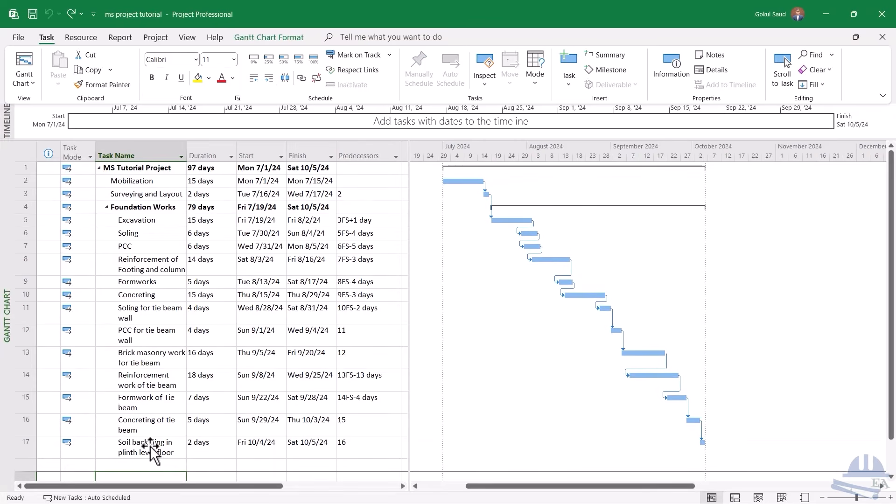
# Add a task named Ground Floor, leaving one blank row below the plinth-level soil backfilling task
pyautogui.scroll(-1, 185, 447)
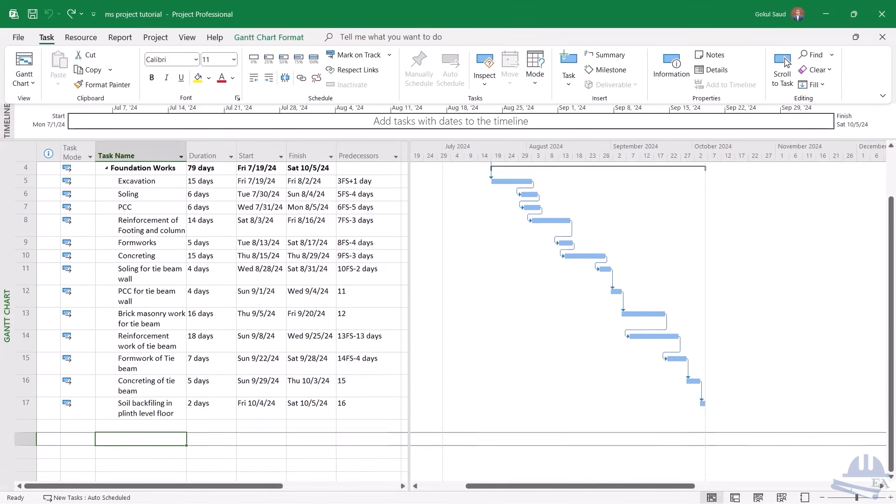
pyautogui.write('Ground')
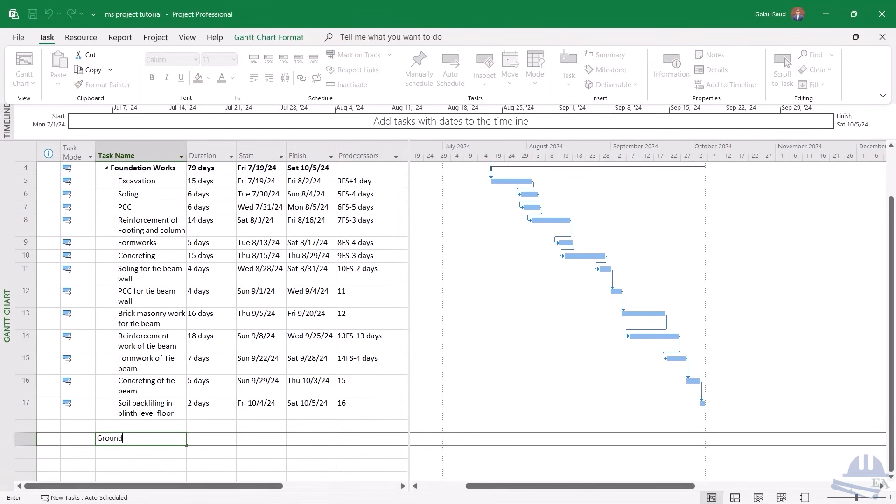
pyautogui.write(' Floor')
pyautogui.press('Return')
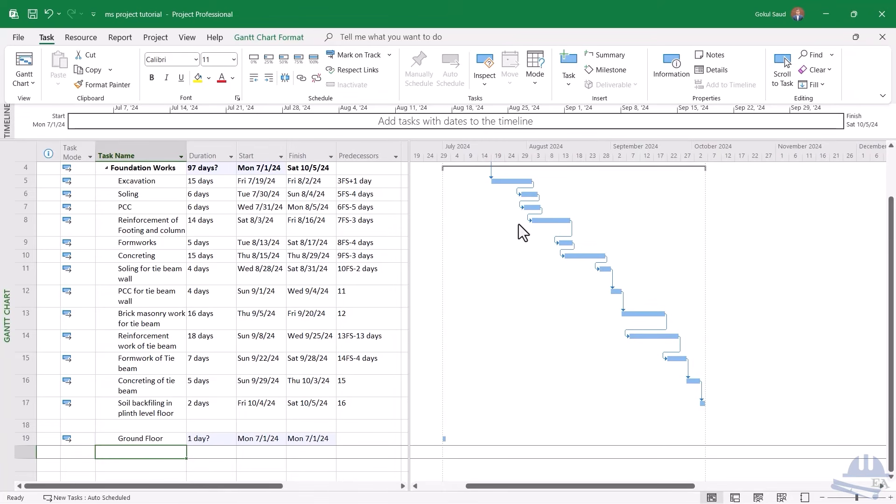
# Add a task named "Reinforcement work for columns" below Ground Floor
pyautogui.write('Rei')
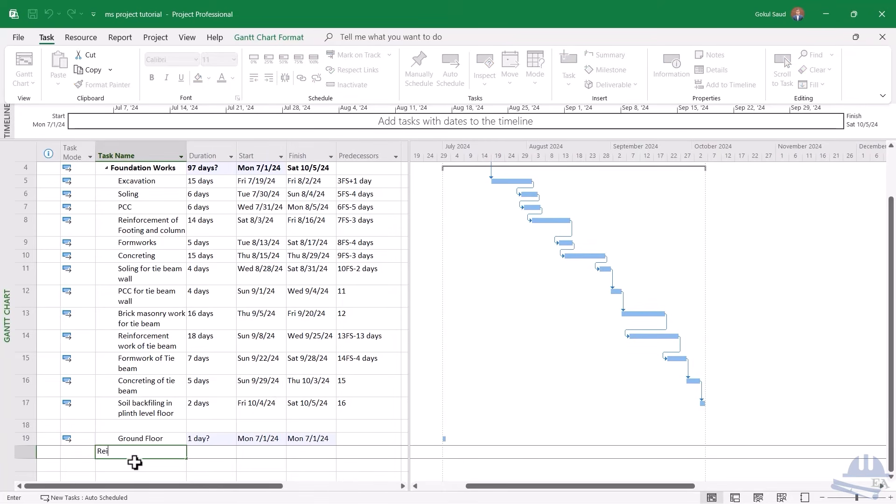
pyautogui.write('nforcement work for')
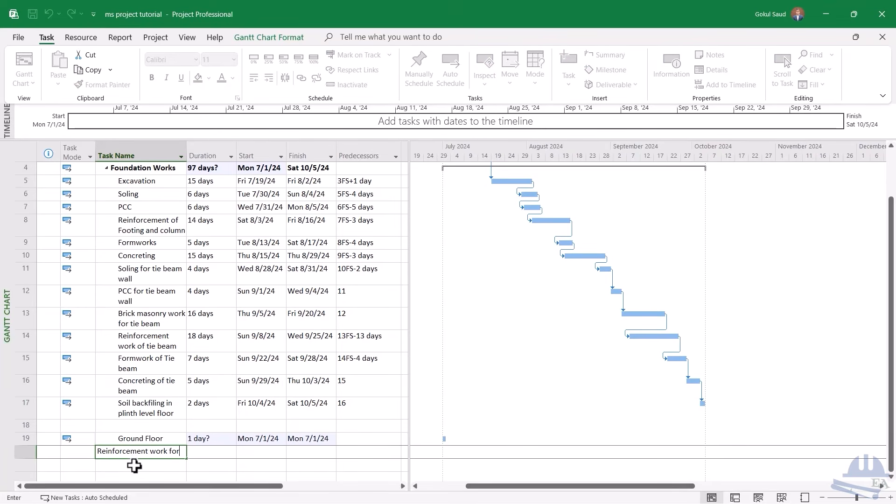
pyautogui.write(' columns')
pyautogui.press('Return')
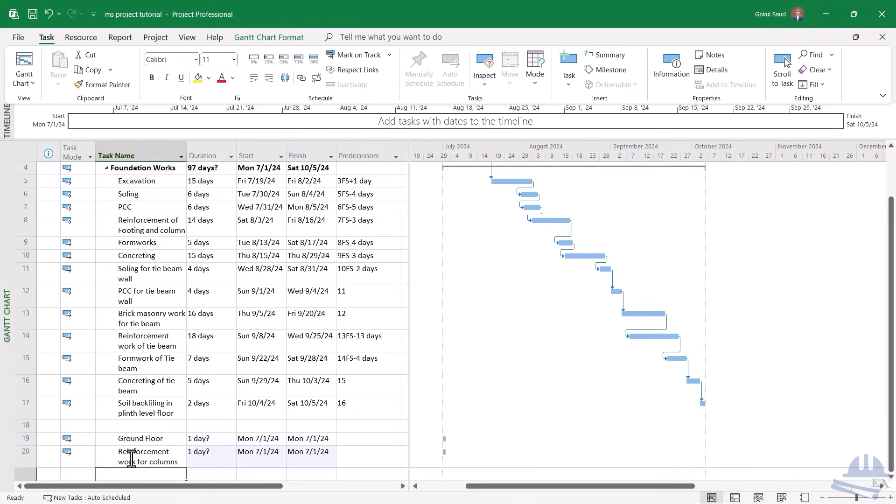
# Add a task named "Forwork for GF column" below the column reinforcement task
pyautogui.write('For')
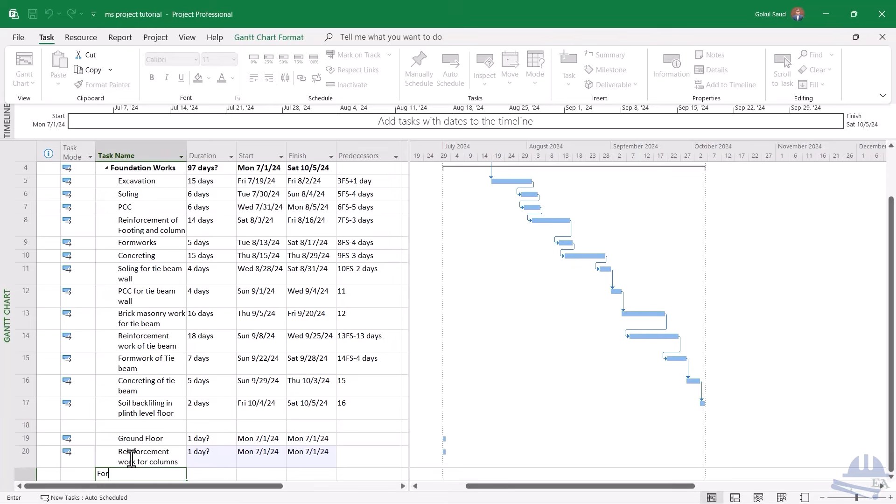
pyautogui.write('work for GF column')
pyautogui.press('Return')
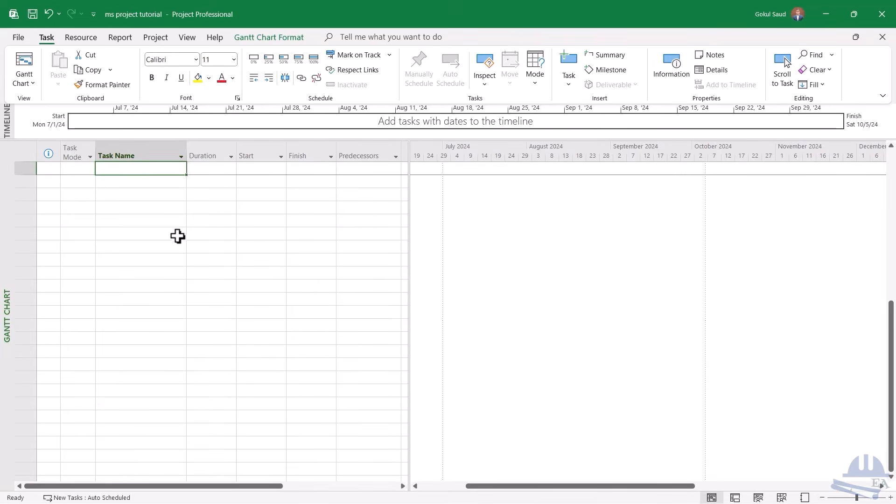
pyautogui.scroll(3, 177, 233)
pyautogui.scroll(-1, 177, 232)
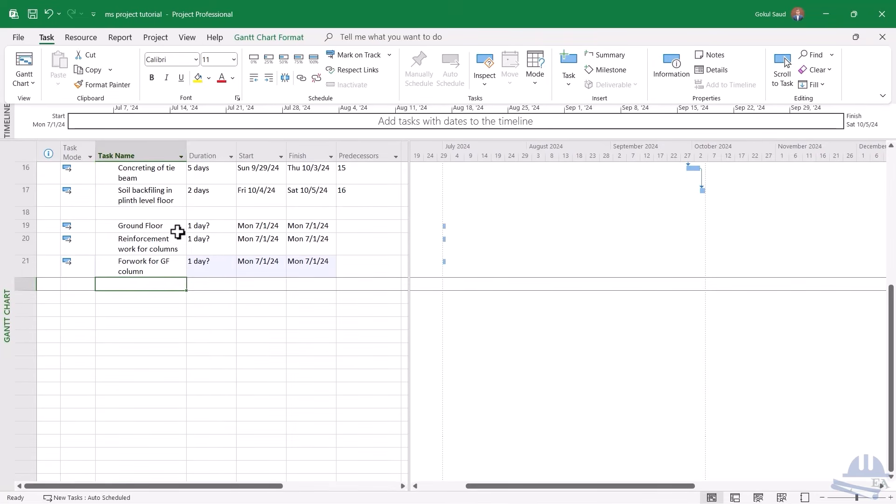
# Add a task named "Concreting of columns" below the GF column formwork task
pyautogui.write('Con')
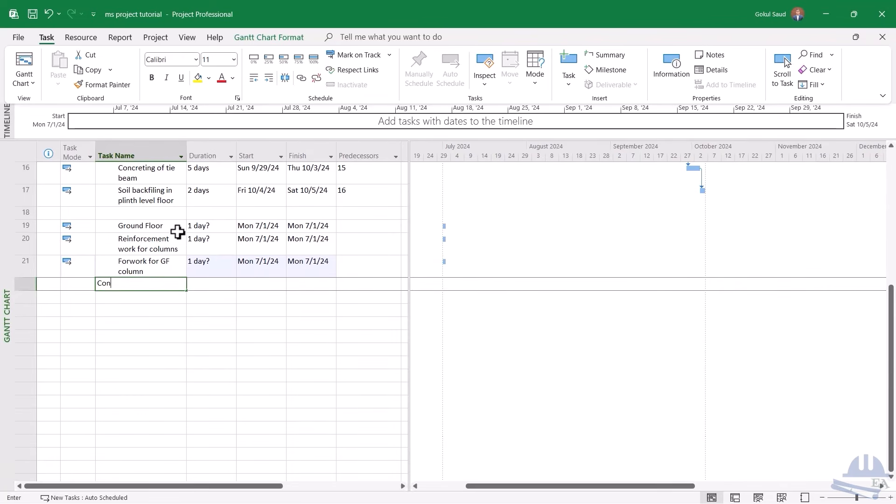
pyautogui.write('creting work')
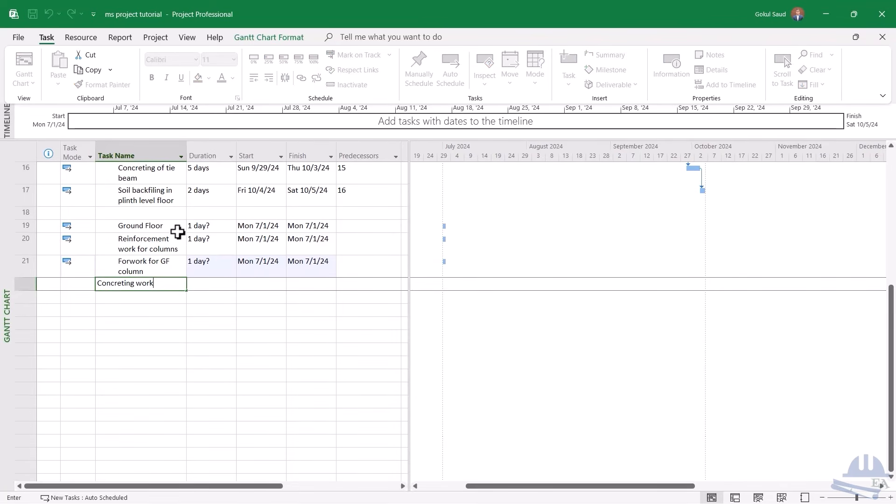
pyautogui.press('BackSpace')
pyautogui.press('BackSpace')
pyautogui.press('BackSpace')
pyautogui.write('of ')
pyautogui.write('GF column')
pyautogui.press('BackSpace')
pyautogui.press('BackSpace')
pyautogui.press('BackSpace')
pyautogui.press('BackSpace')
pyautogui.press('BackSpace')
pyautogui.press('BackSpace')
pyautogui.press('BackSpace')
pyautogui.press('BackSpace')
pyautogui.press('BackSpace')
pyautogui.write('columns')
pyautogui.press('Return')
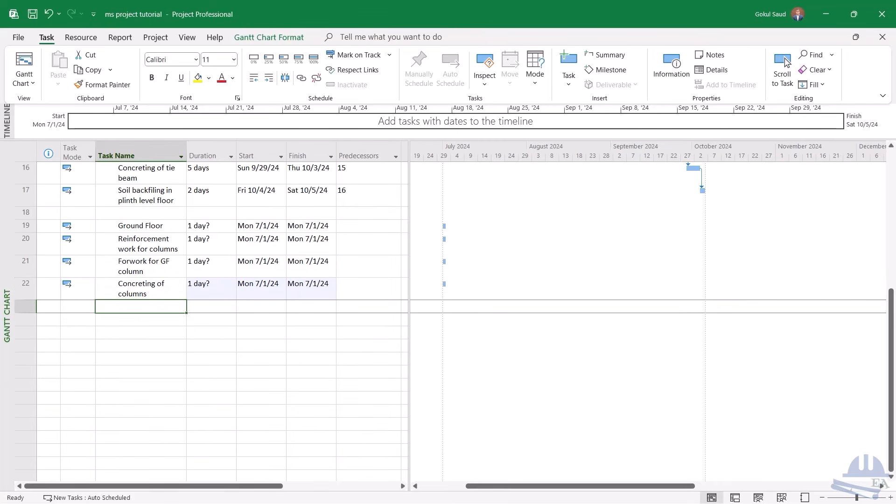
# Add a task named "Formwork of Beam+slab" below the column concreting task
pyautogui.write('Fo')
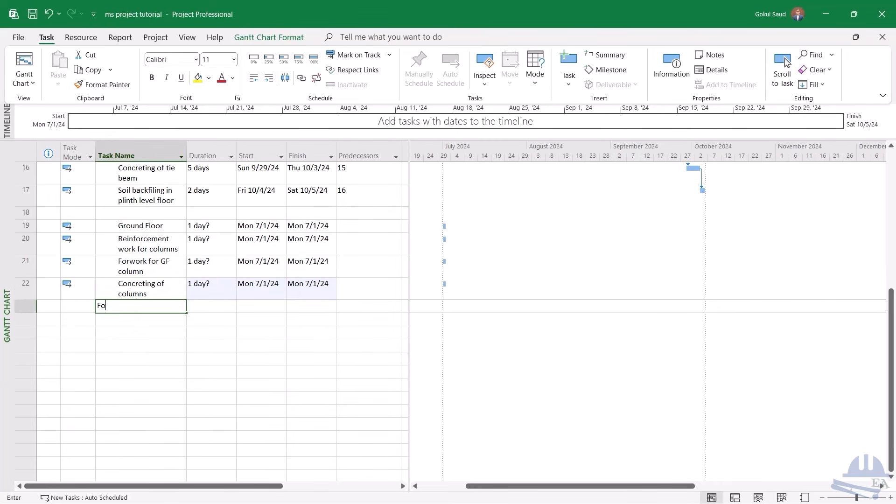
pyautogui.write('rmwork o')
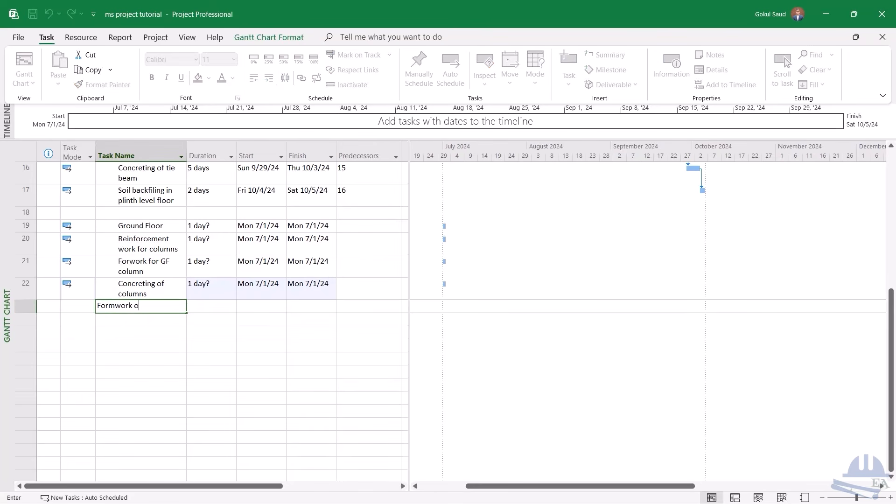
pyautogui.write('f BE')
pyautogui.write('am')
pyautogui.write('+s')
pyautogui.write('lab')
pyautogui.press('Return')
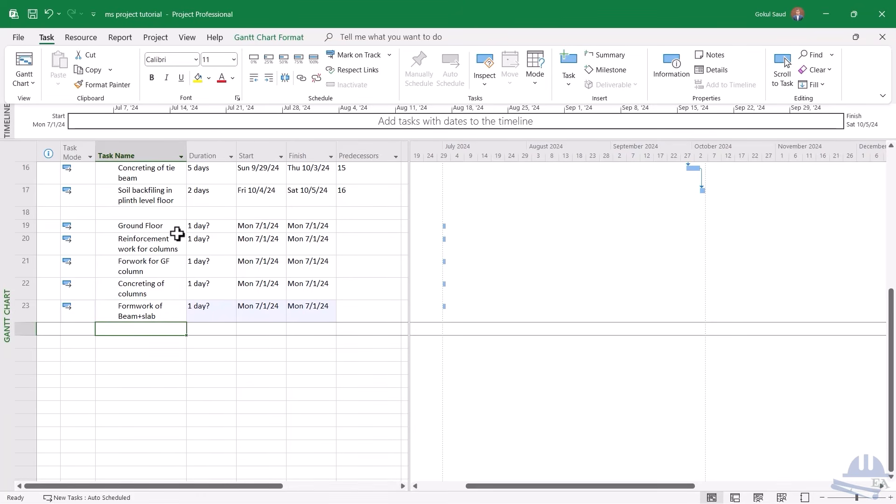
# Add the tasks "Reinforcement of Beam+salb" and "Concreting of Beam+slab" below the beam and slab formwork task
pyautogui.write('Reinf')
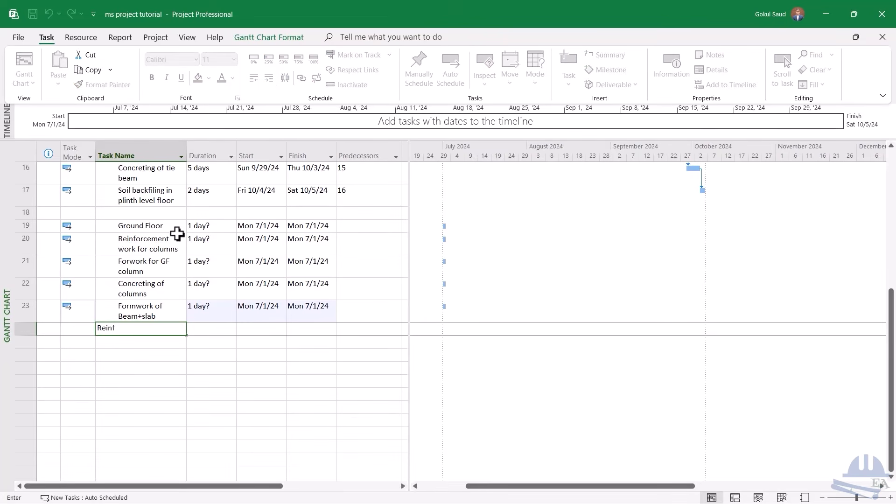
pyautogui.write('orcement of Beam+salb')
pyautogui.press('Return')
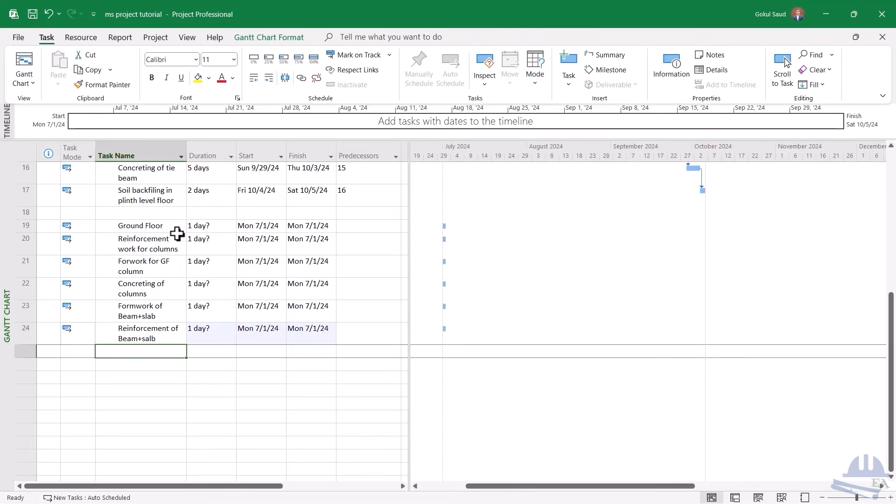
pyautogui.write('Concreting of ')
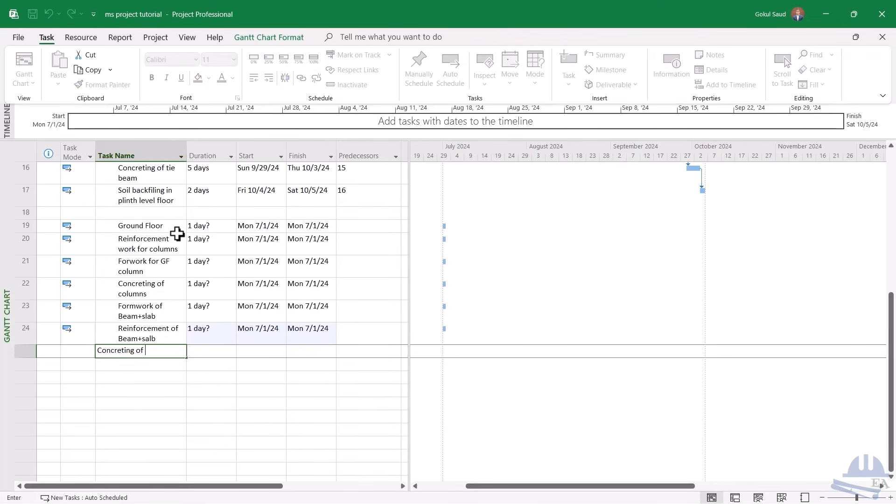
pyautogui.write('Beam+slab')
pyautogui.press('Return')
# Correct the misspelled beam reinforcement task name to "Reinforcement of Beam+slab" in its task information
pyautogui.click(151, 337)
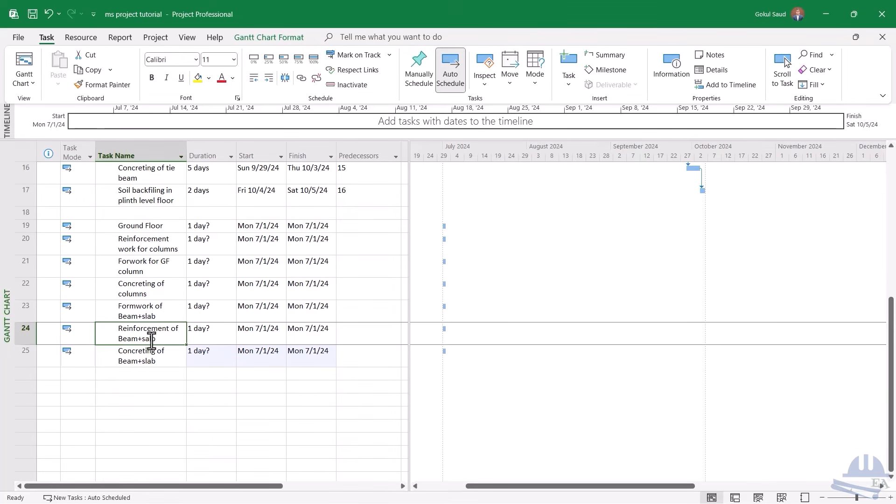
pyautogui.doubleClick(152, 337)
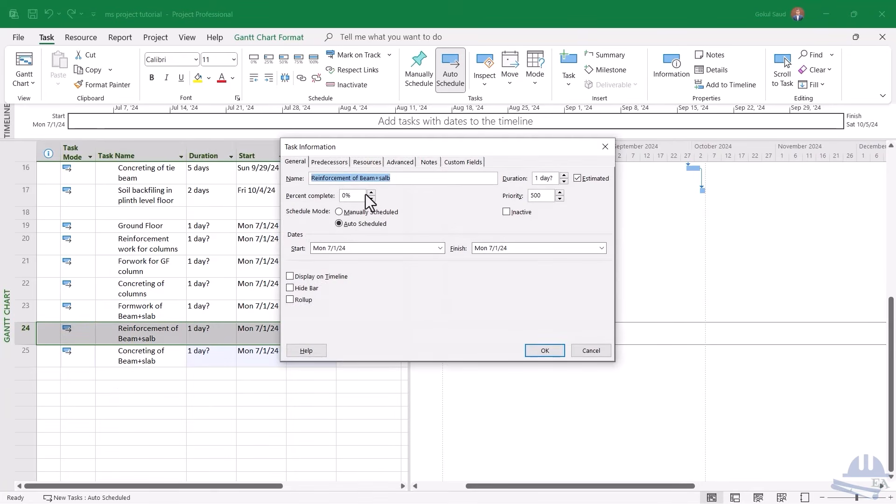
pyautogui.click(388, 178)
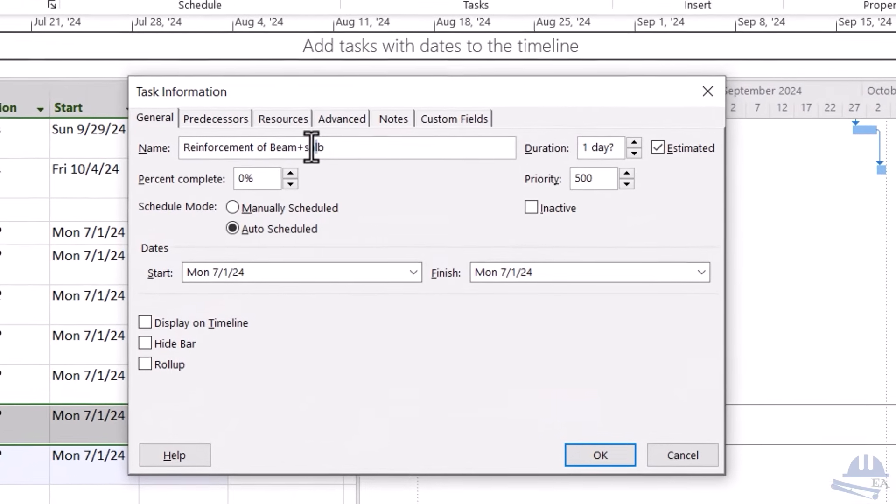
pyautogui.press('BackSpace')
pyautogui.write('la')
pyautogui.press('Return')
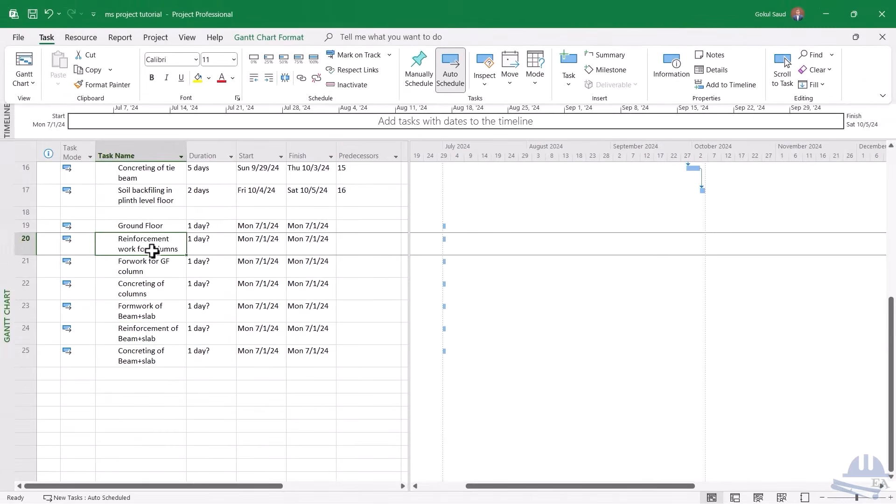
# Outdent the Ground Floor task one level to make it the summary task of the column, beam and slab tasks below it
pyautogui.click(144, 226)
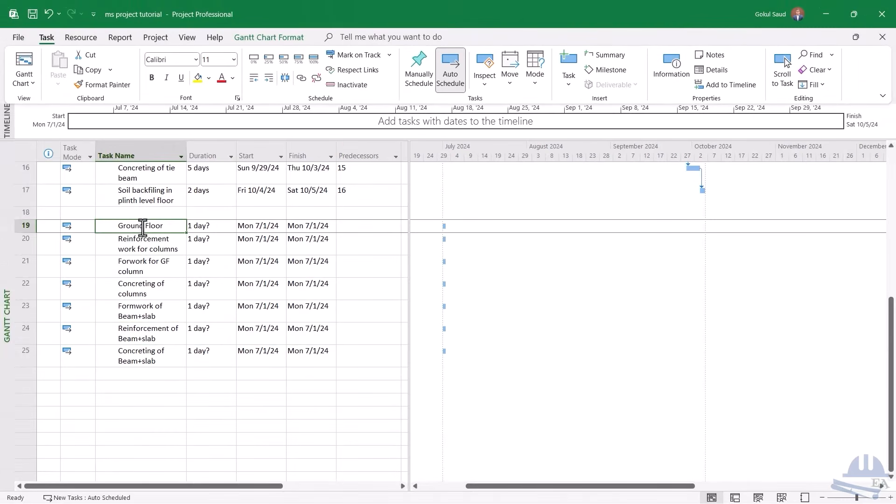
pyautogui.click(137, 243)
pyautogui.moveTo(26, 246); pyautogui.dragTo(14, 350)
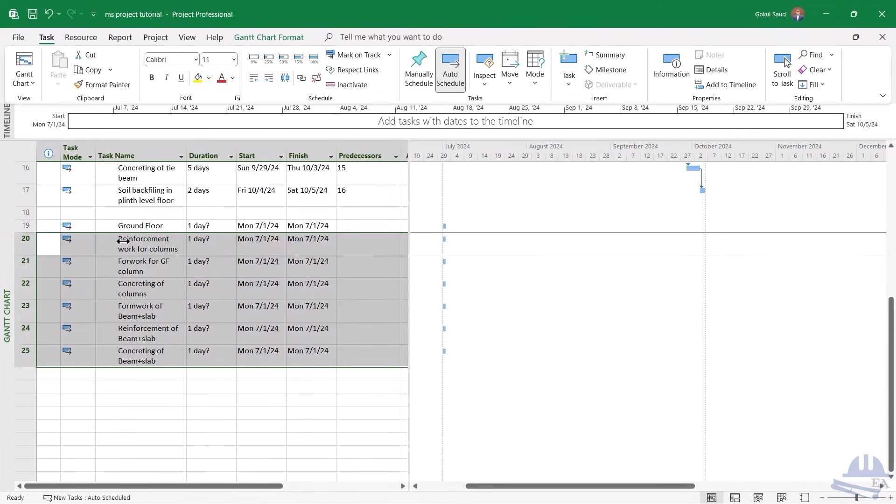
pyautogui.moveTo(125, 241); pyautogui.dragTo(131, 242)
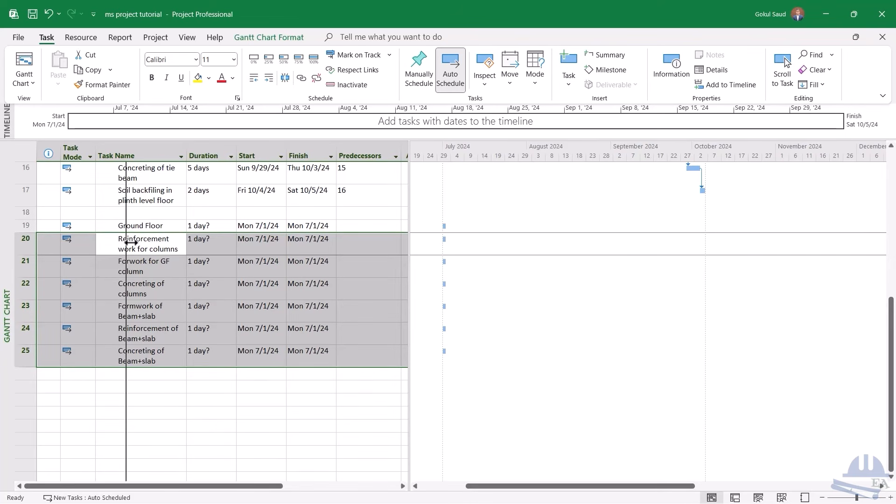
pyautogui.moveTo(131, 242); pyautogui.dragTo(125, 243)
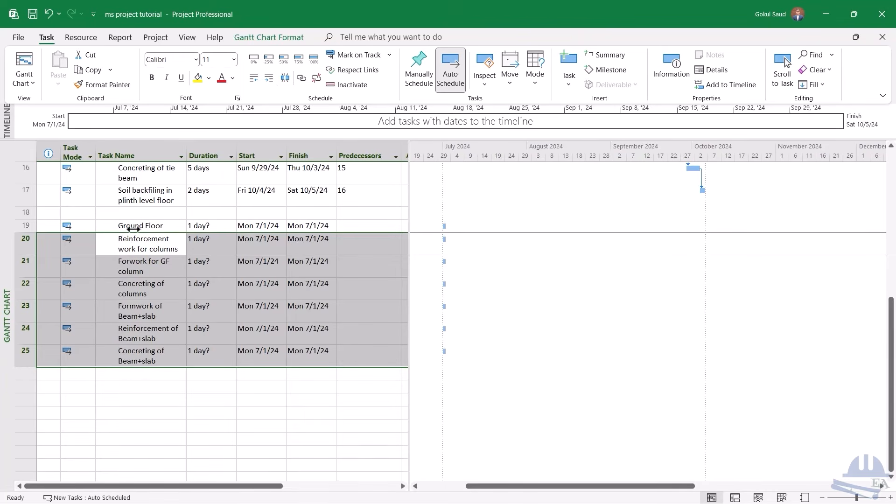
pyautogui.click(133, 227)
pyautogui.scroll(5, 136, 260)
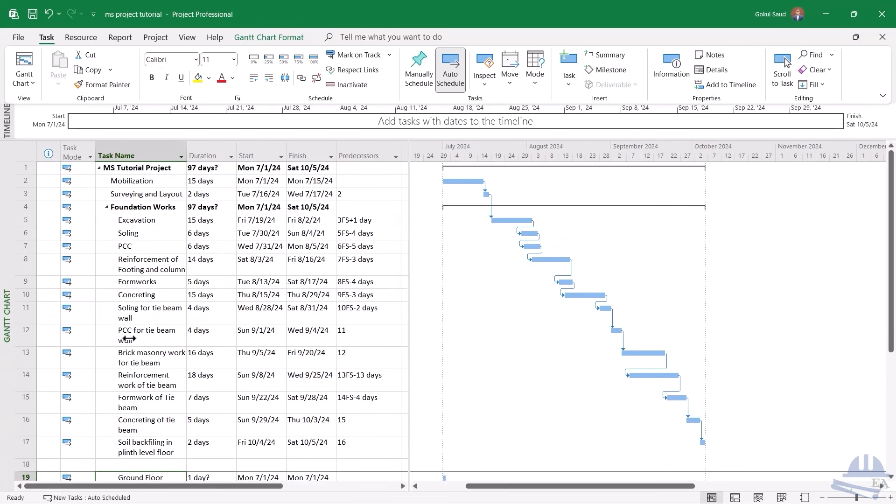
pyautogui.scroll(-2, 115, 339)
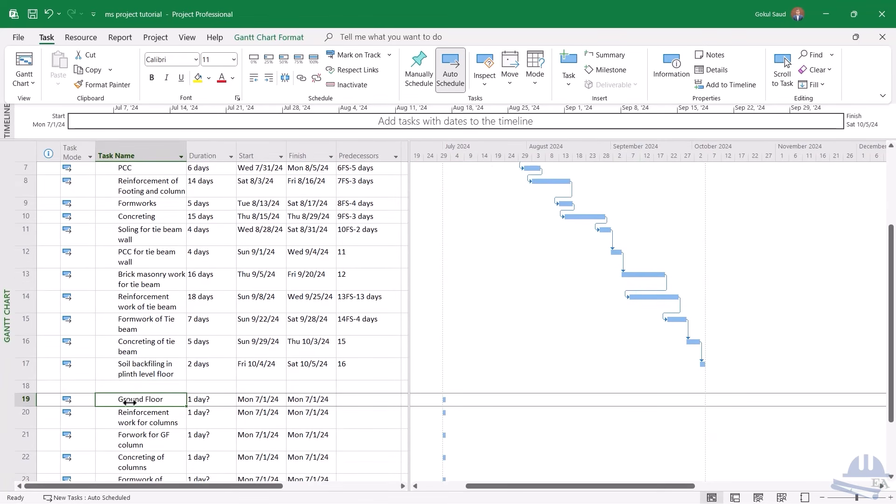
pyautogui.scroll(2, 130, 403)
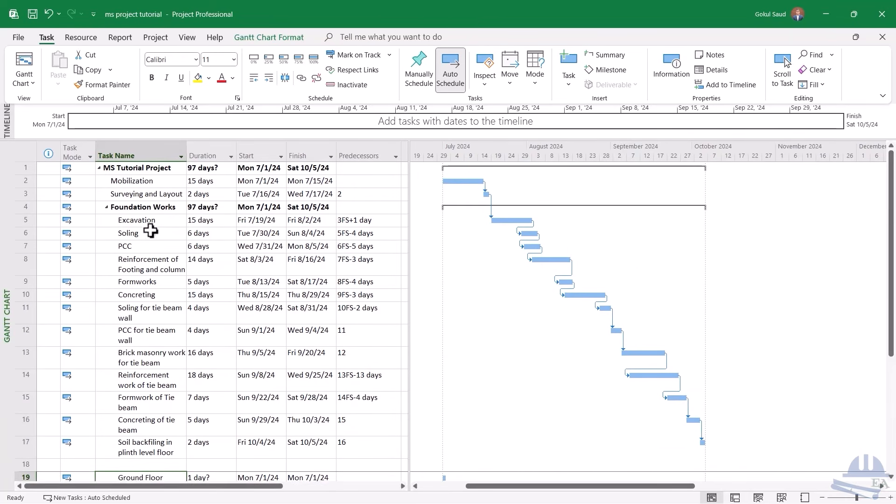
pyautogui.scroll(-3, 168, 310)
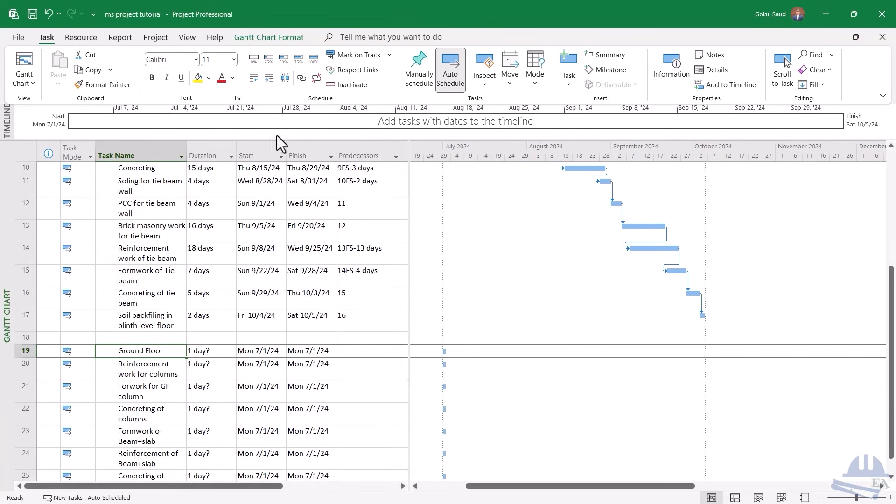
pyautogui.click(254, 80)
pyautogui.scroll(-1, 189, 386)
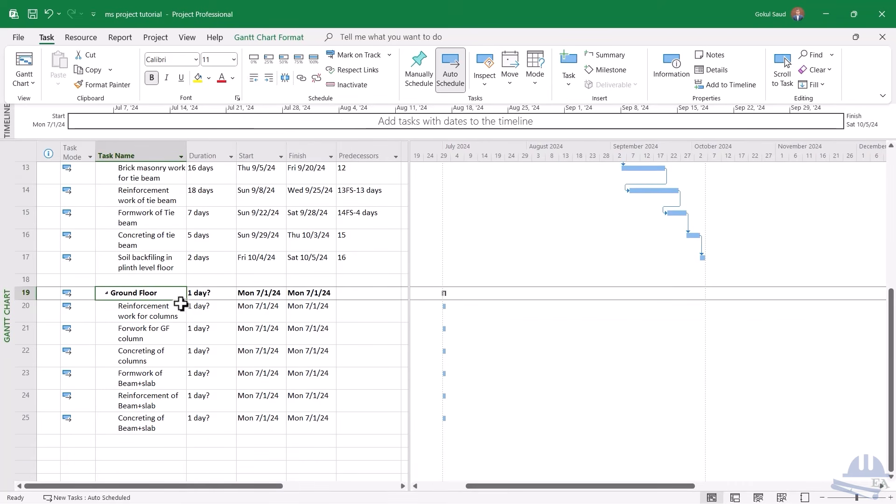
# Set the ground-floor column durations to 7 days for reinforcement, 3 days for formwork and 3 days for concreting
pyautogui.click(220, 310)
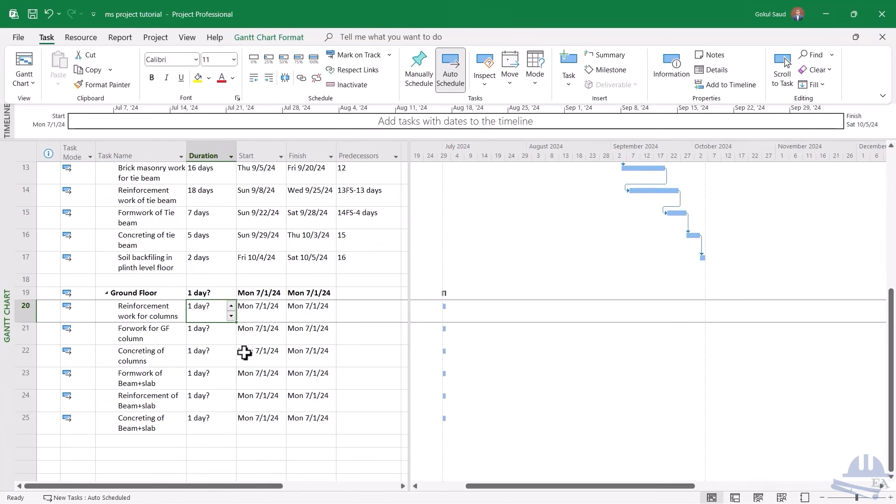
pyautogui.write('7')
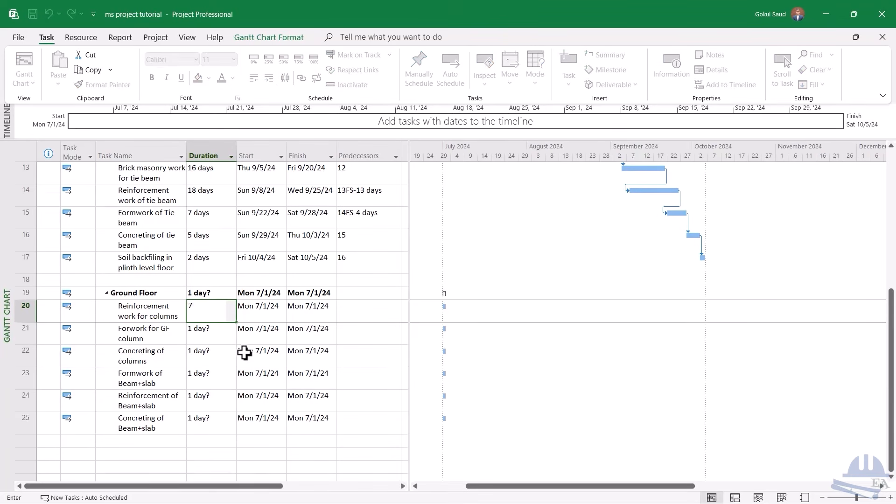
pyautogui.press('Return')
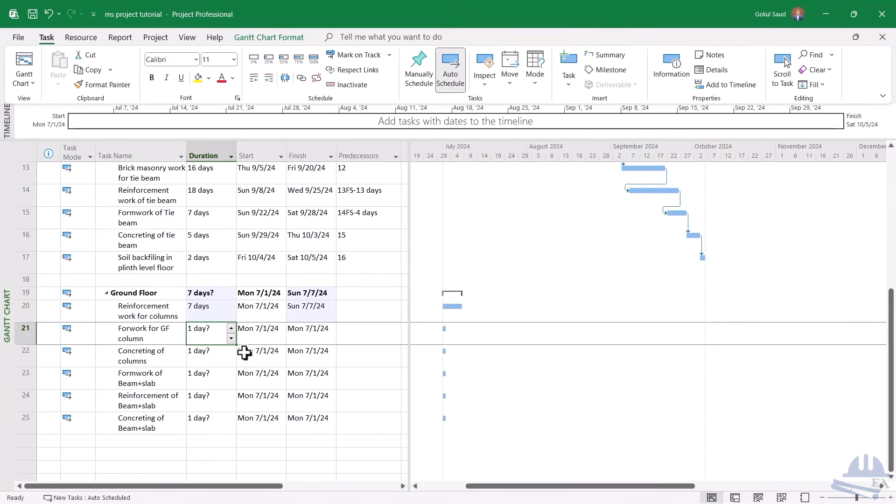
pyautogui.write('3')
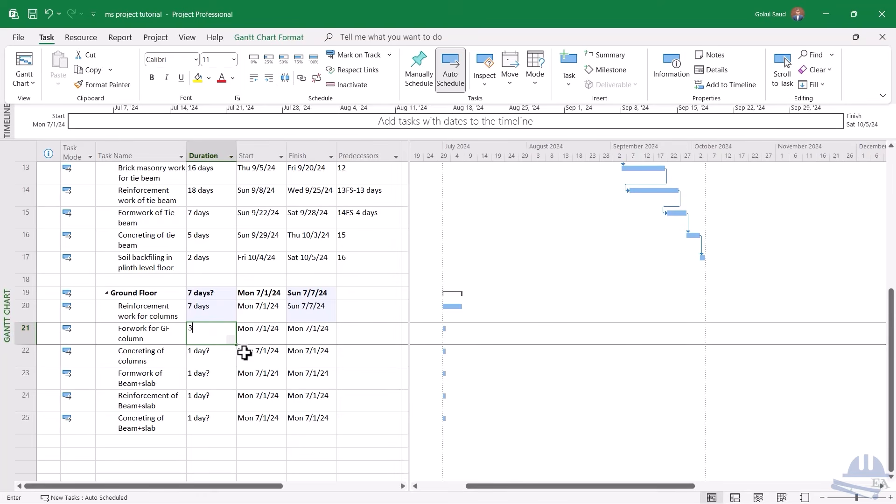
pyautogui.press('Return')
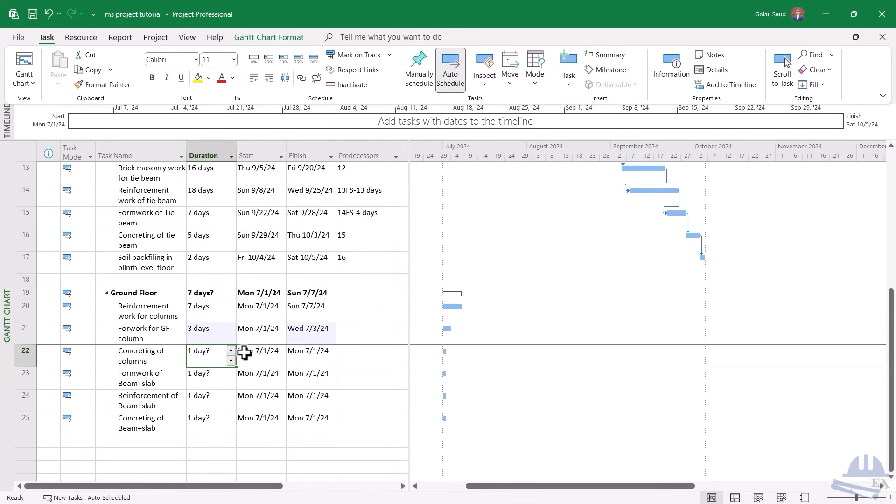
pyautogui.write('3')
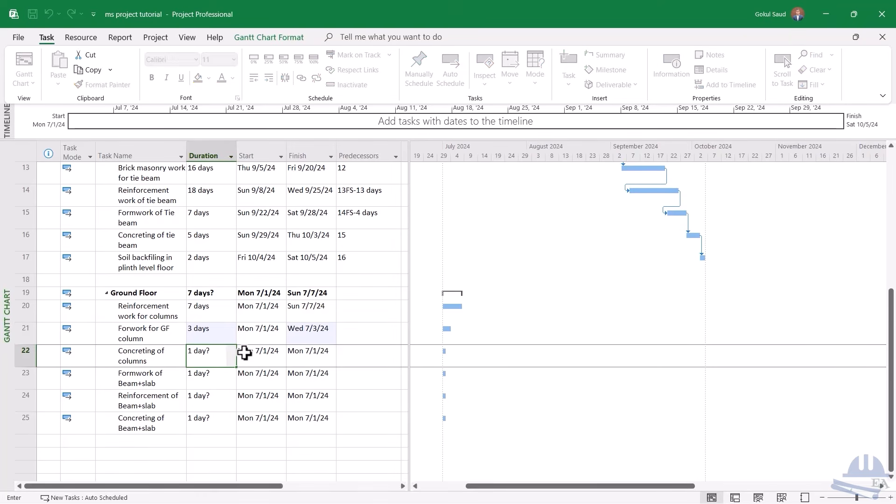
pyautogui.press('Return')
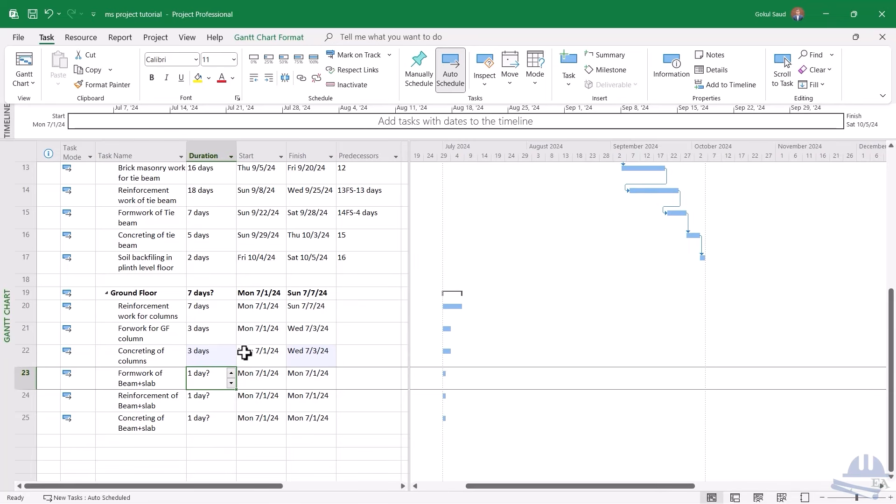
# Set the Beam+slab durations to 12 days for formwork, 7 days for reinforcement and 1 day for concreting
pyautogui.write('12')
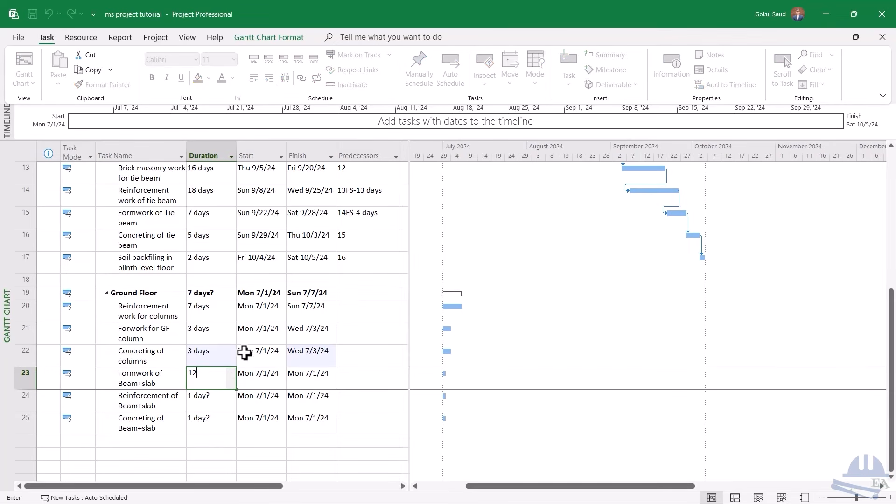
pyautogui.press('Return')
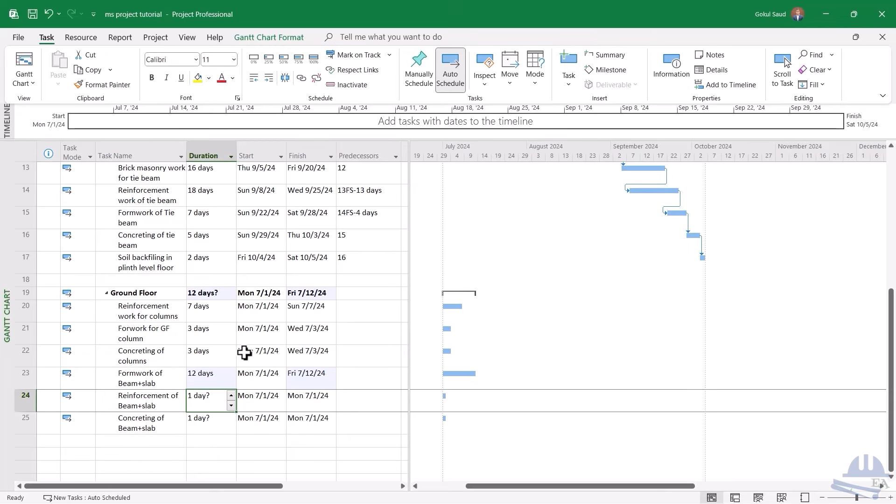
pyautogui.write('6')
pyautogui.press('Return')
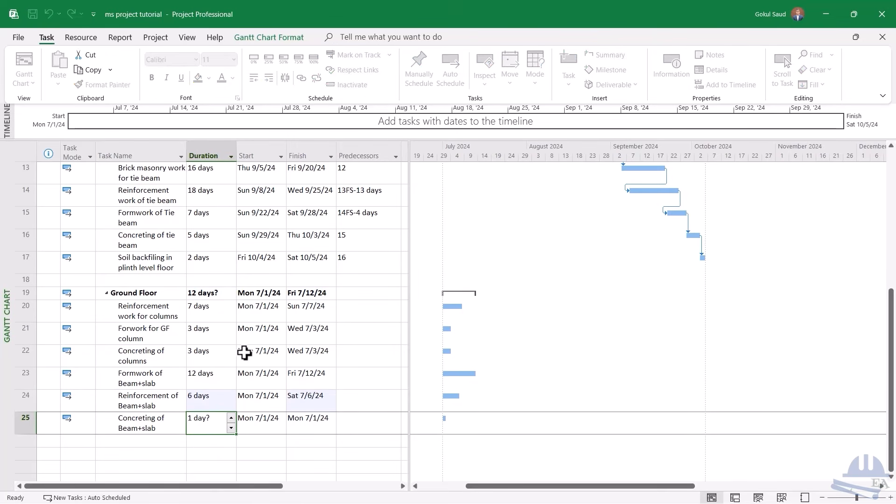
pyautogui.press('Up')
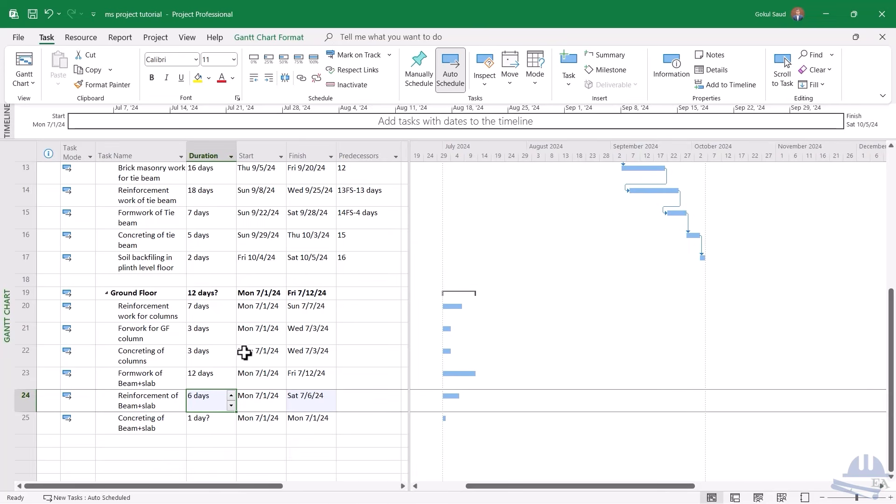
pyautogui.write('7')
pyautogui.press('Return')
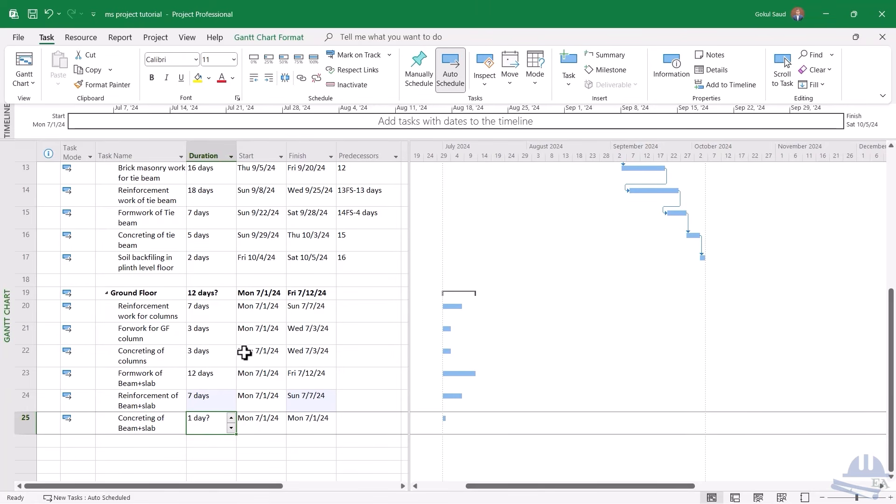
pyautogui.write('1')
pyautogui.press('Return')
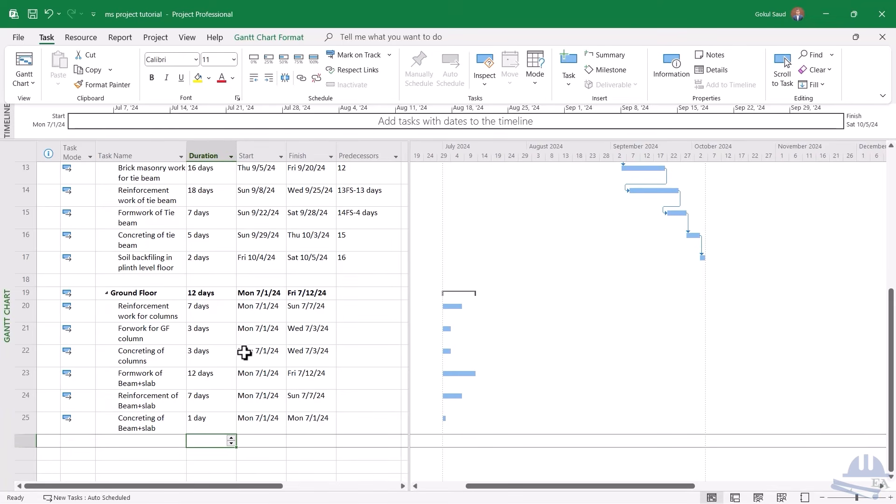
# Make the ground-floor column reinforcement follow task 16, concreting of tie beam, with the predecessor 16FS-3 days, and check the linked Gantt bars
pyautogui.press('Up')
pyautogui.press('Up')
pyautogui.press('Up')
pyautogui.press('Up')
pyautogui.press('Up')
pyautogui.press('Up')
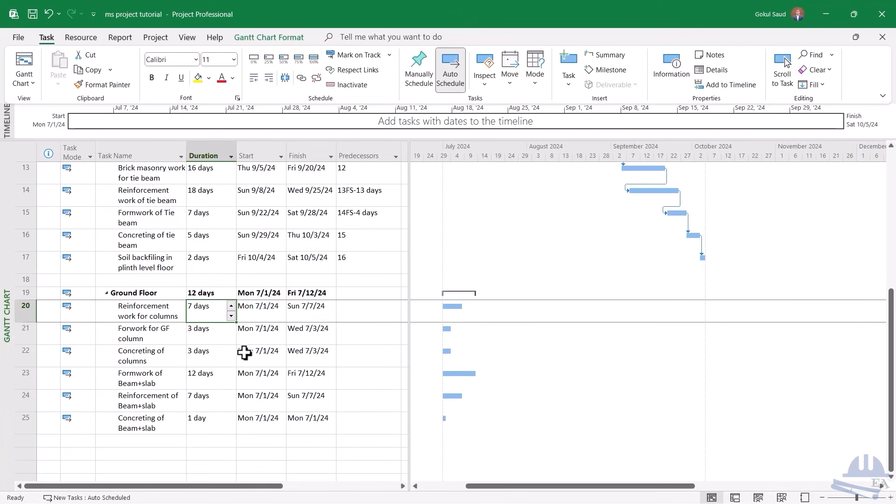
pyautogui.click(354, 316)
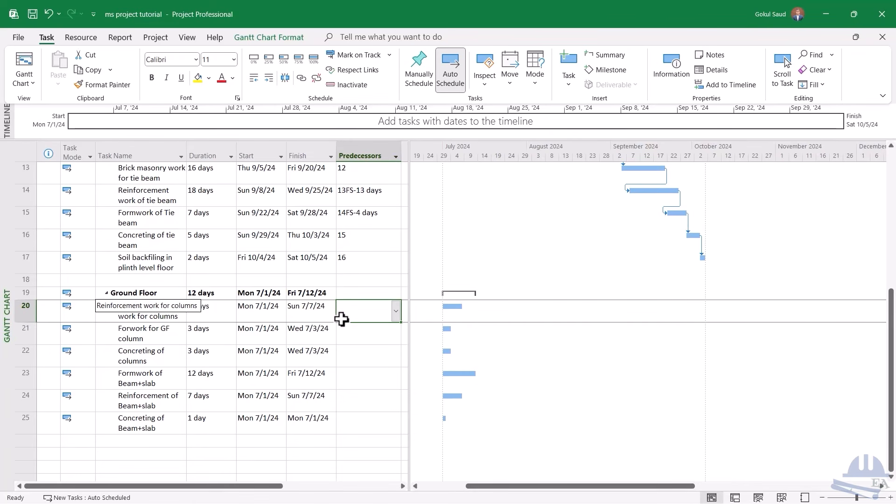
pyautogui.write('16fs')
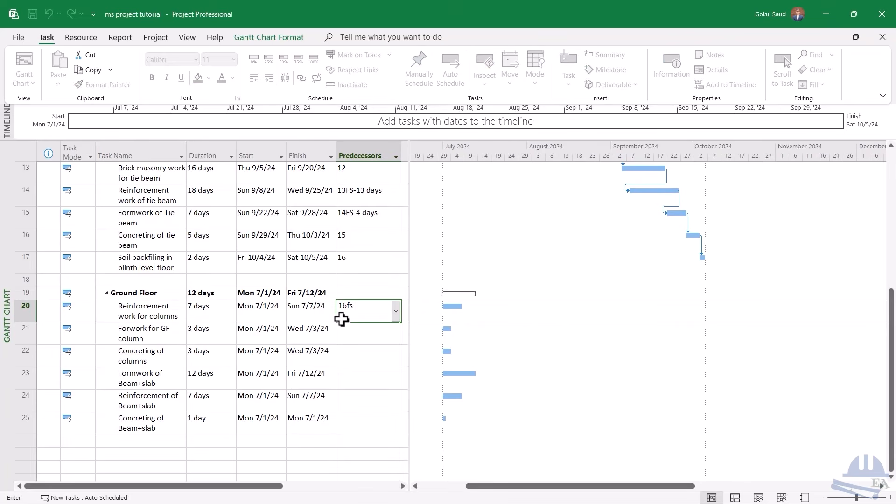
pyautogui.write('-3')
pyautogui.press('Return')
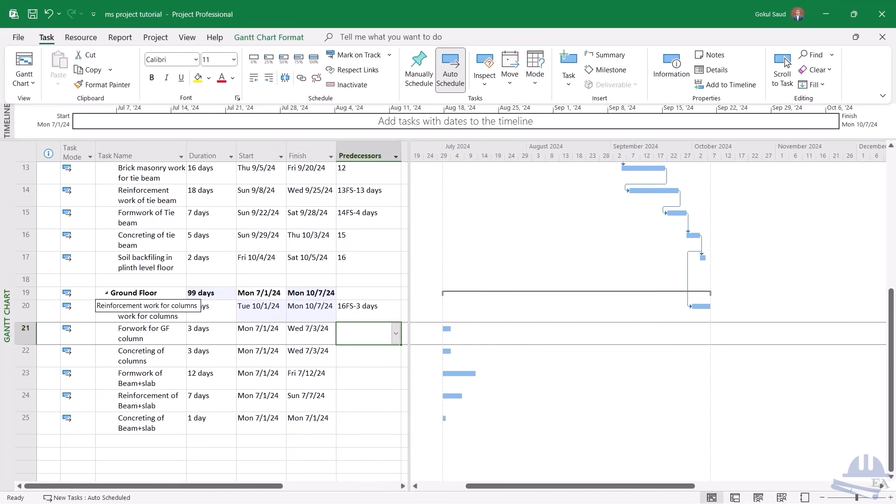
pyautogui.press('Up')
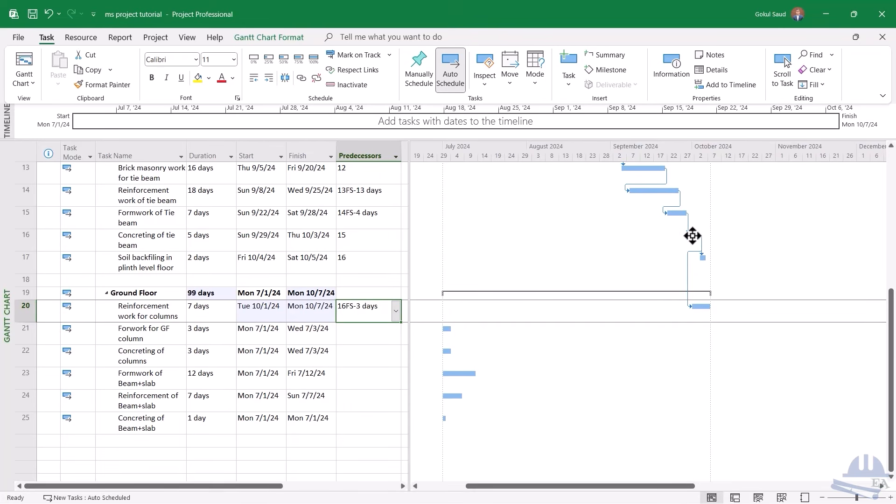
pyautogui.click(692, 236)
pyautogui.click(702, 257)
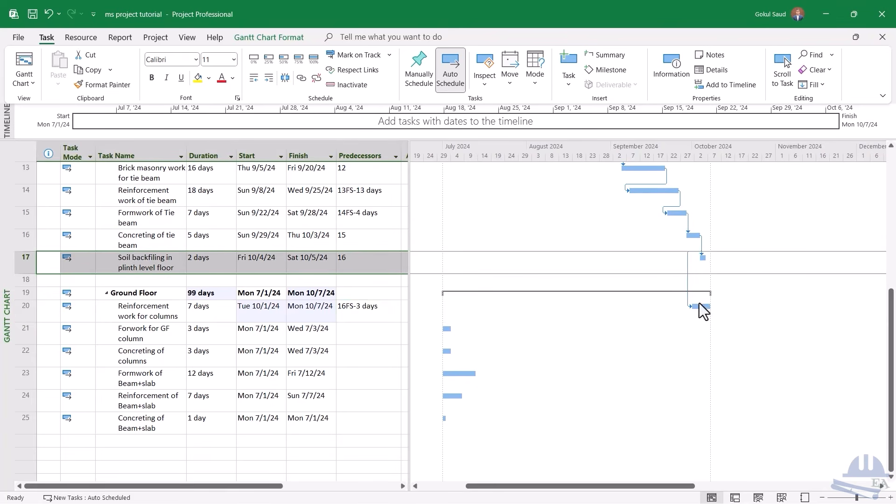
pyautogui.click(699, 305)
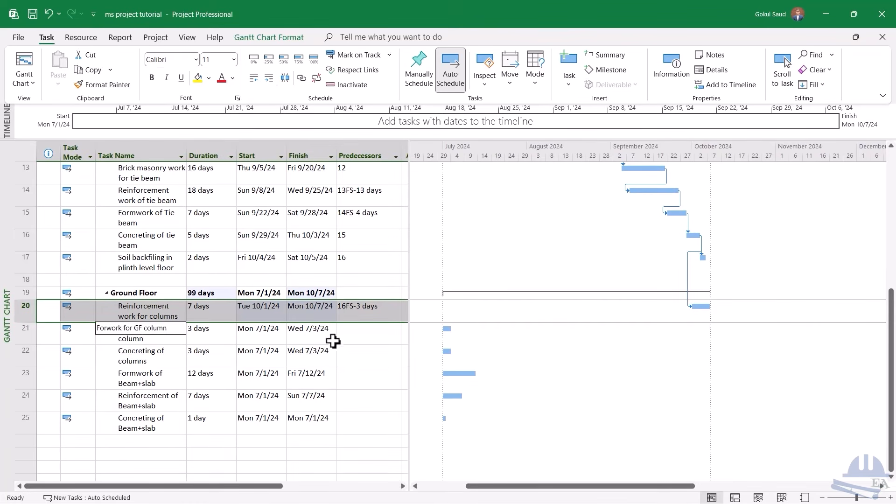
# Set the predecessors of the GF column formwork to 20FS-2 days and of the column concreting to 21FS-2 days
pyautogui.click(350, 337)
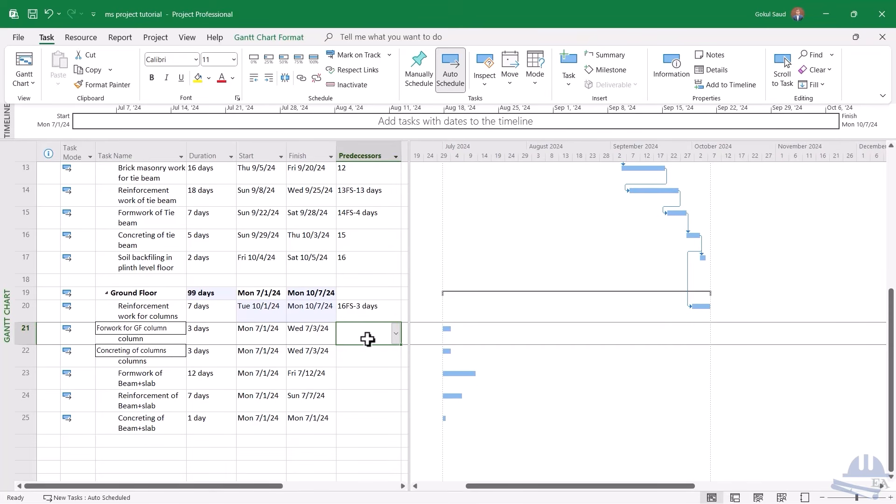
pyautogui.write('20fs')
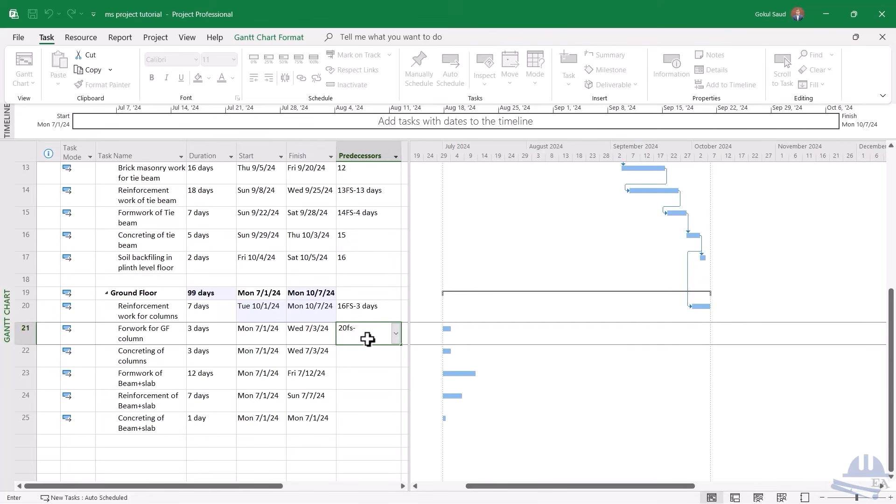
pyautogui.write('-2')
pyautogui.press('Return')
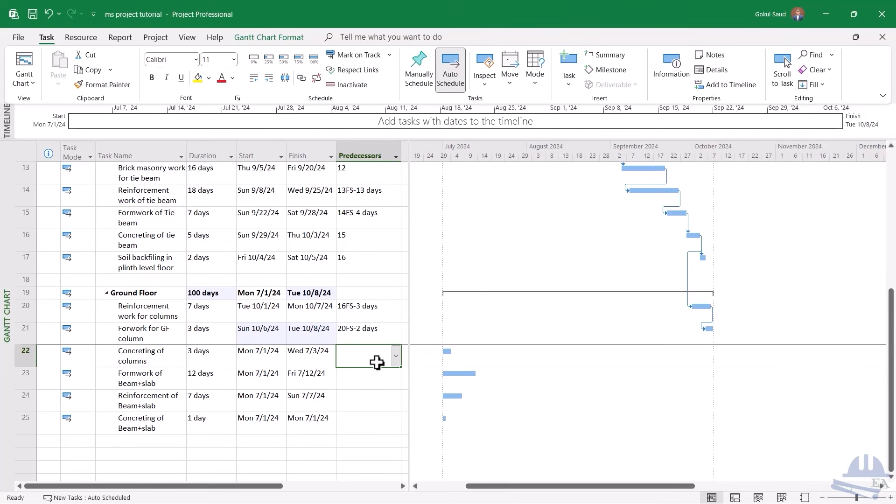
pyautogui.write('21fs-2')
pyautogui.press('Return')
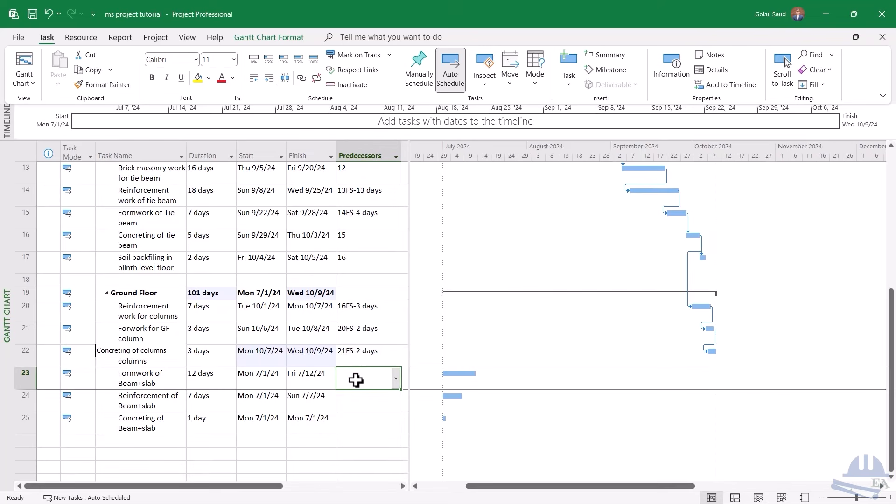
# Set the predecessor of "Formwork of Beam+slab" to the column concreting task with a one-day overlap, 22FS-1 day
pyautogui.write('22fs')
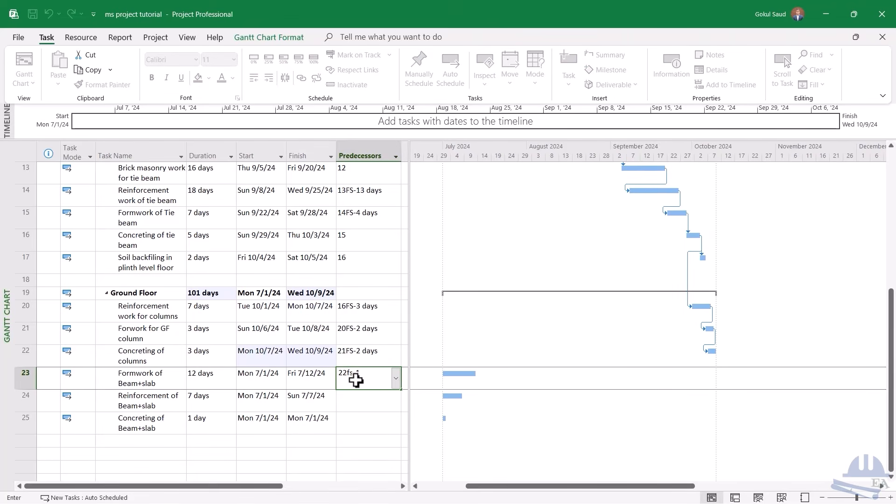
pyautogui.write('-1')
pyautogui.press('Return')
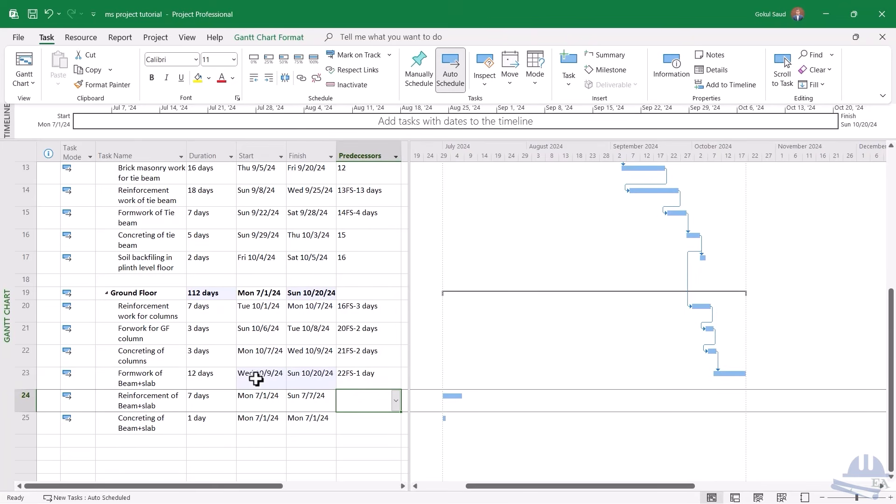
# Change the predecessor of the ground-floor "Formwork of Beam+slab" task to 22FS+1 day
pyautogui.click(374, 378)
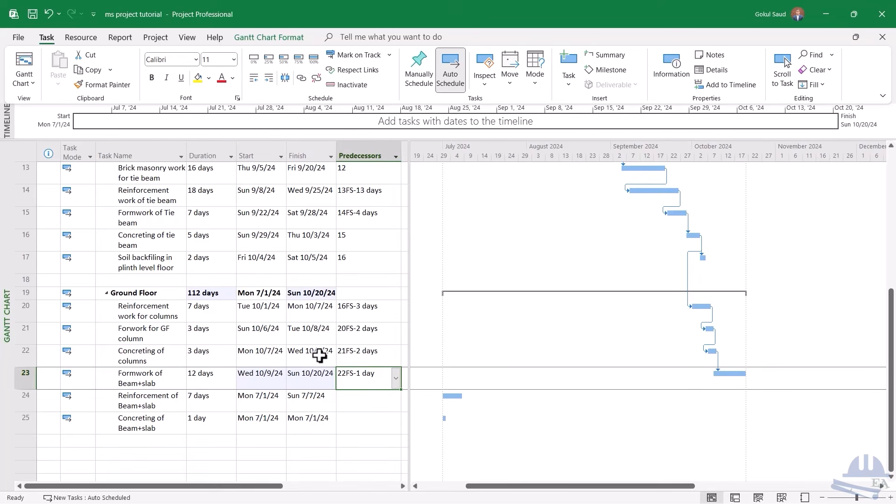
pyautogui.click(356, 377)
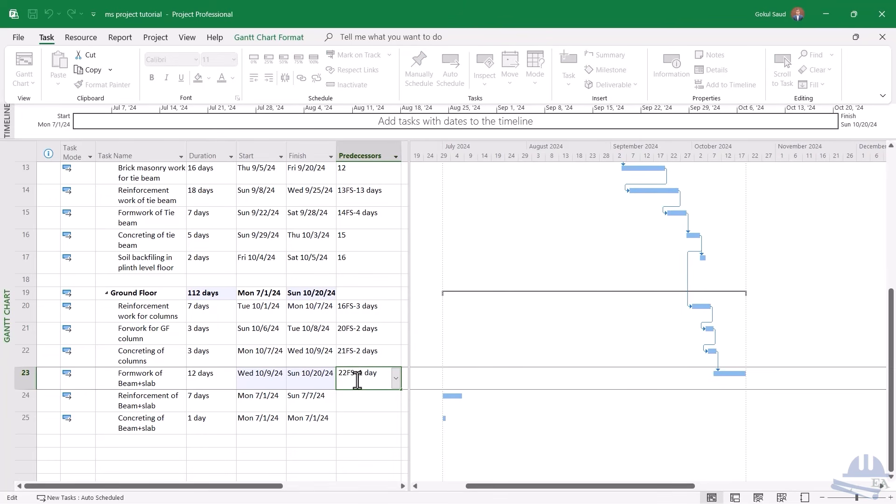
pyautogui.press('Return')
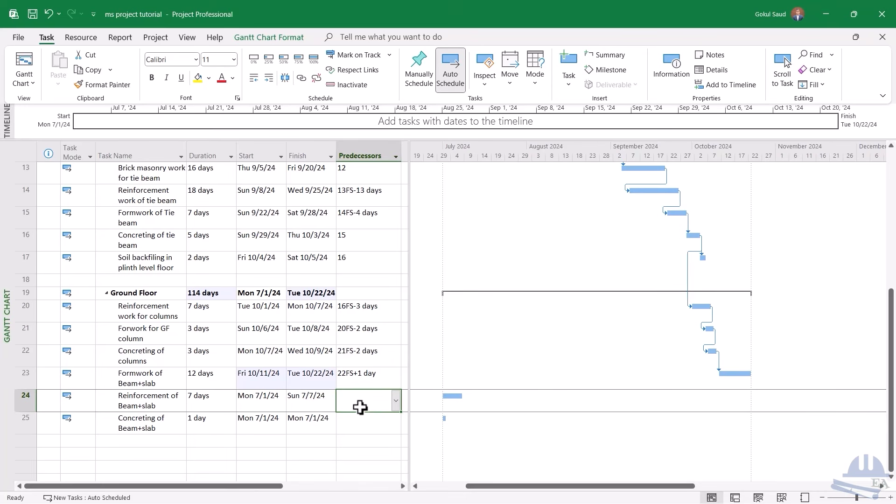
# Set task 23 as finish-to-start predecessor of the ground-floor Beam+slab reinforcement, and task 24 as predecessor of the Beam+slab concreting
pyautogui.write('23fs')
pyautogui.press('Return')
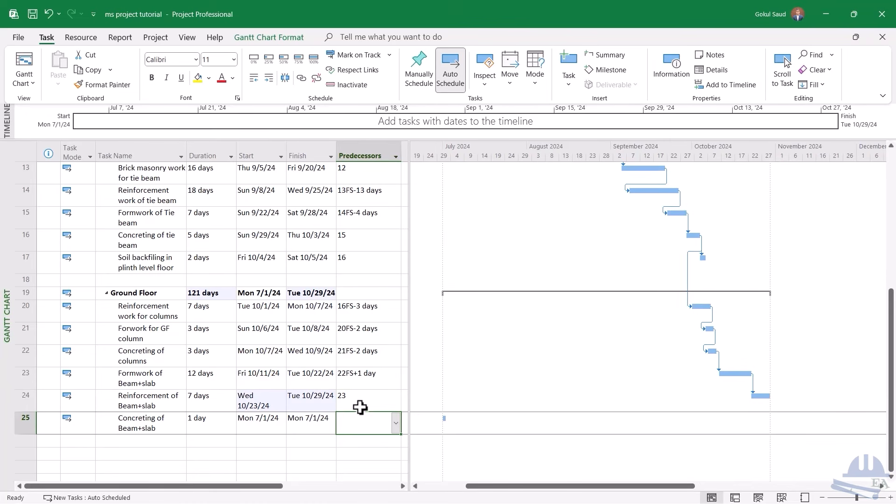
pyautogui.write('24')
pyautogui.press('Return')
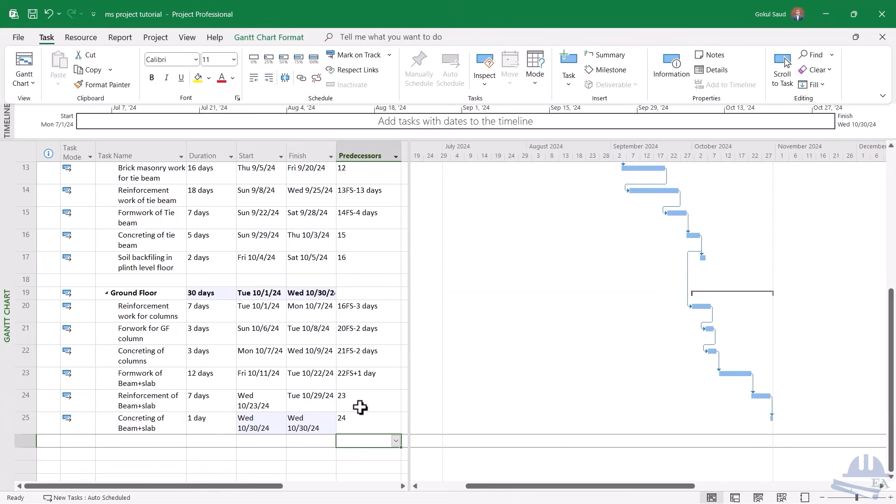
# Set the lag of the dependency from formwork to reinforcement of Beam+slab to -3 days, keeping the Finish-to-Start type
pyautogui.click(450, 405)
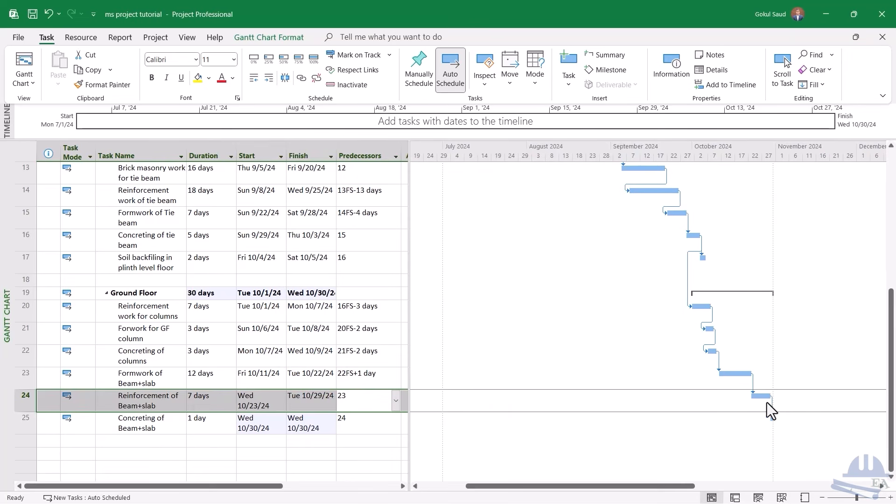
pyautogui.doubleClick(752, 380)
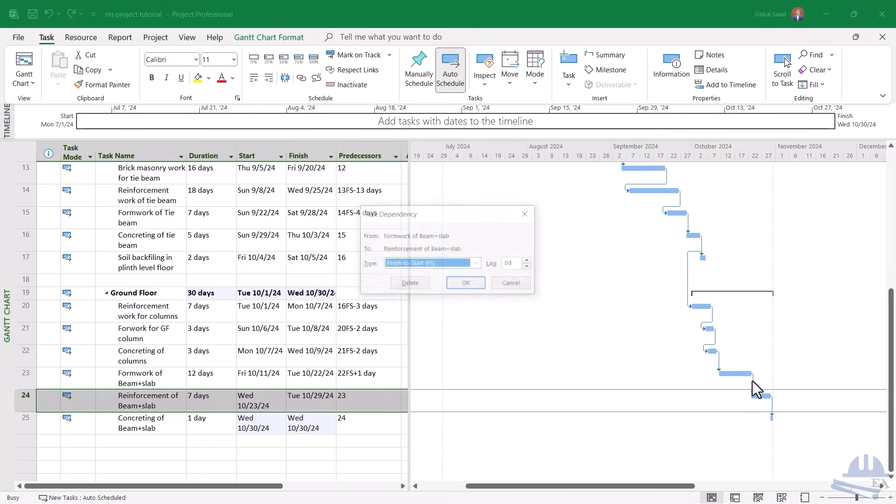
pyautogui.click(529, 267)
pyautogui.click(529, 267)
pyautogui.click(529, 267)
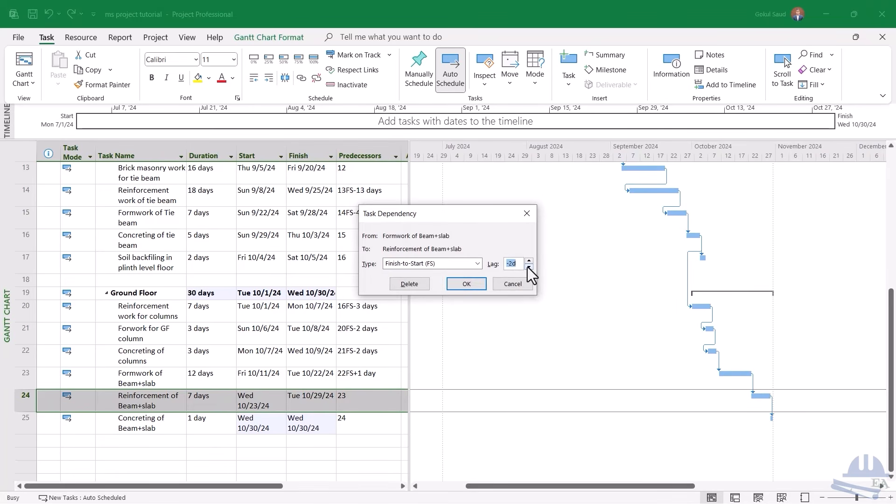
pyautogui.click(466, 284)
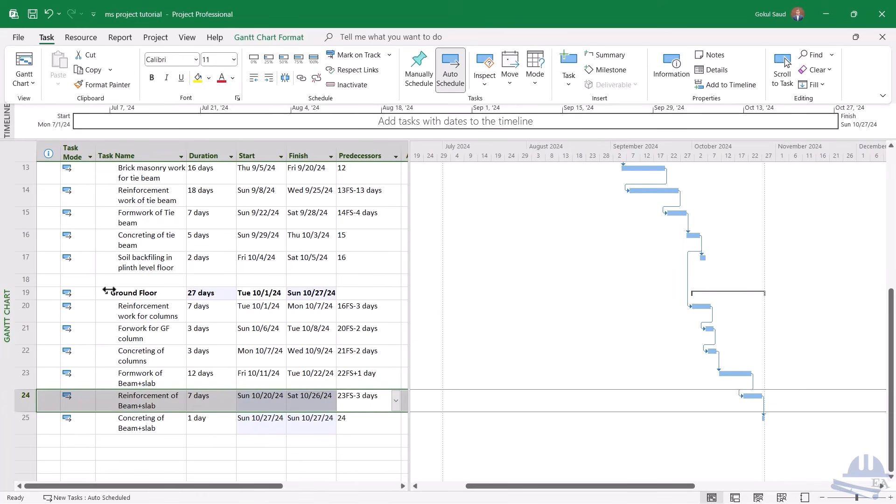
# Copy the Ground Floor summary with its six tasks, rows 19 to 25, and paste the block from row 27, leaving row 26 blank
pyautogui.moveTo(25, 292); pyautogui.dragTo(9, 416)
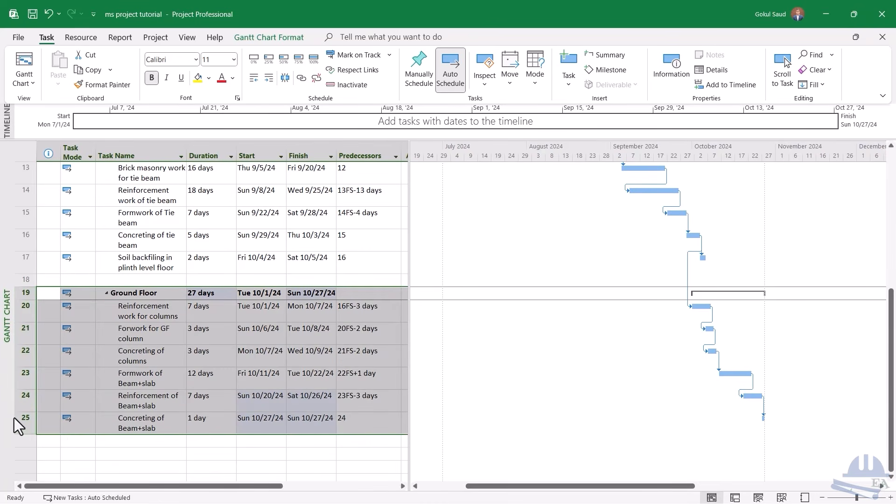
pyautogui.scroll(-1, 152, 376)
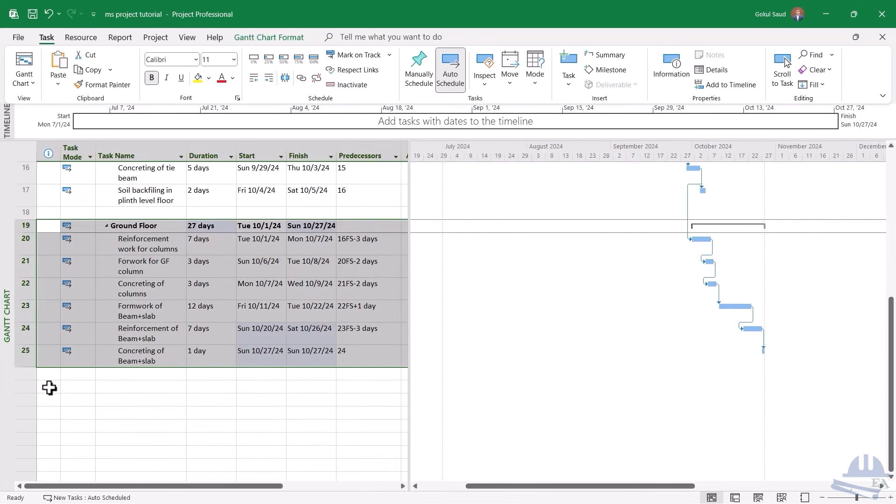
pyautogui.click(21, 386)
pyautogui.hotkey('ctrl', 'v')
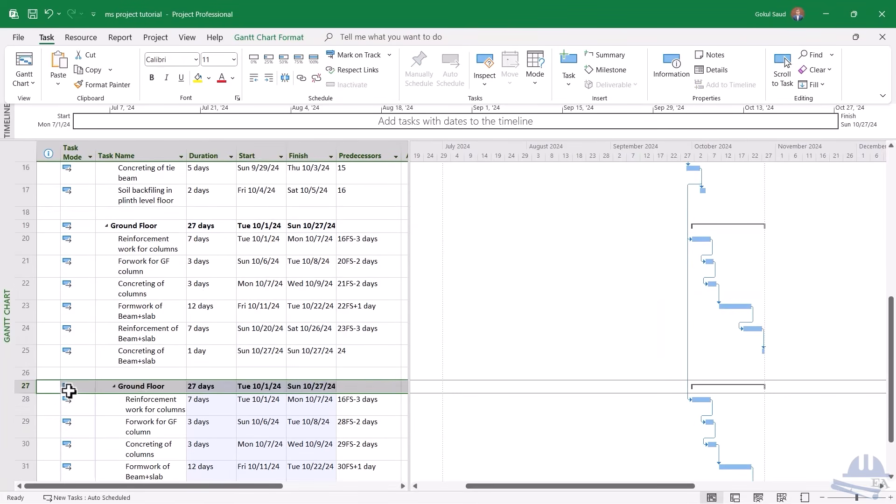
# Rename the copied summary task in row 27 as "First Floor"
pyautogui.click(136, 388)
pyautogui.doubleClick(137, 389)
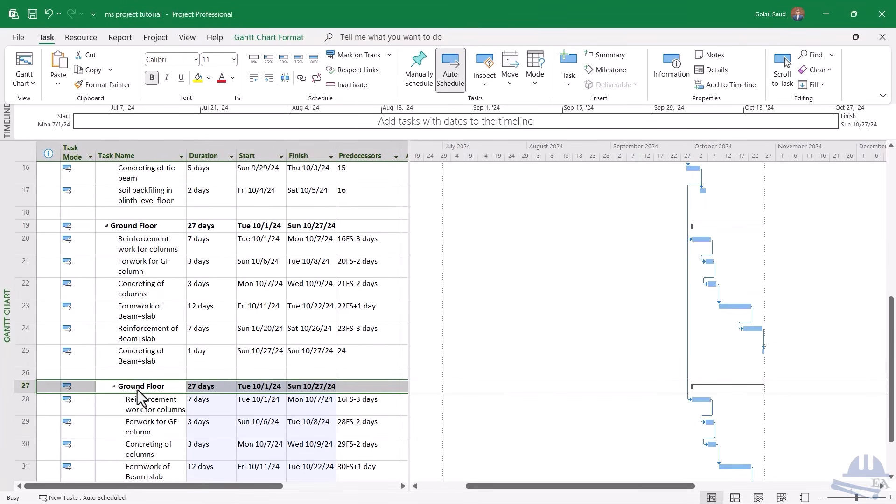
pyautogui.click(331, 177)
pyautogui.moveTo(332, 177); pyautogui.dragTo(296, 186)
pyautogui.write('First Floor')
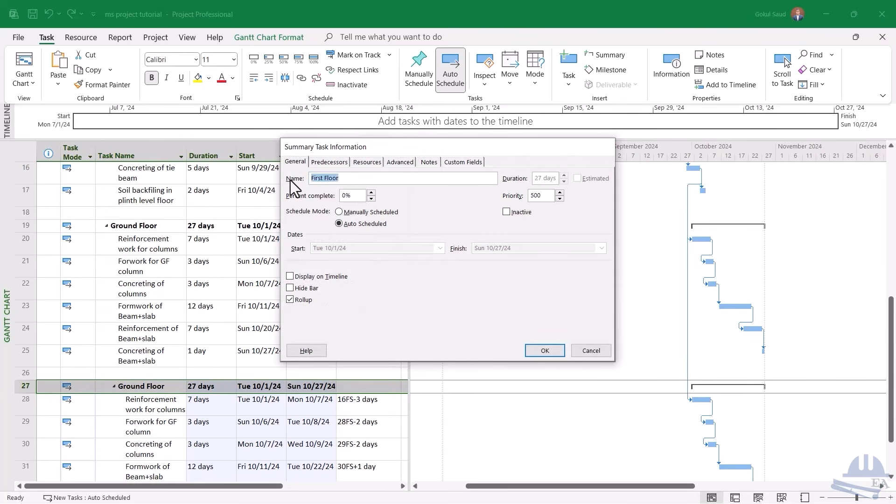
pyautogui.press('Return')
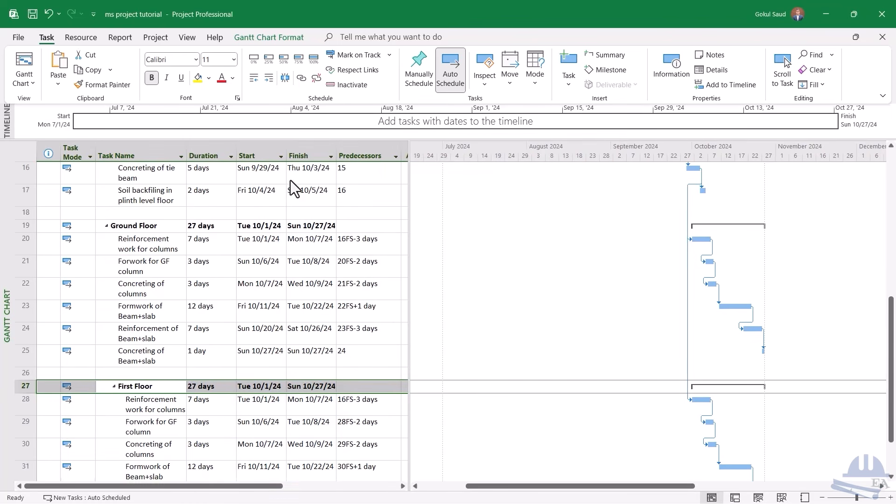
# Make the First Floor column reinforcement follow the ground-floor slab concreting by setting its predecessor to 25FS+1 day
pyautogui.scroll(-3, 290, 266)
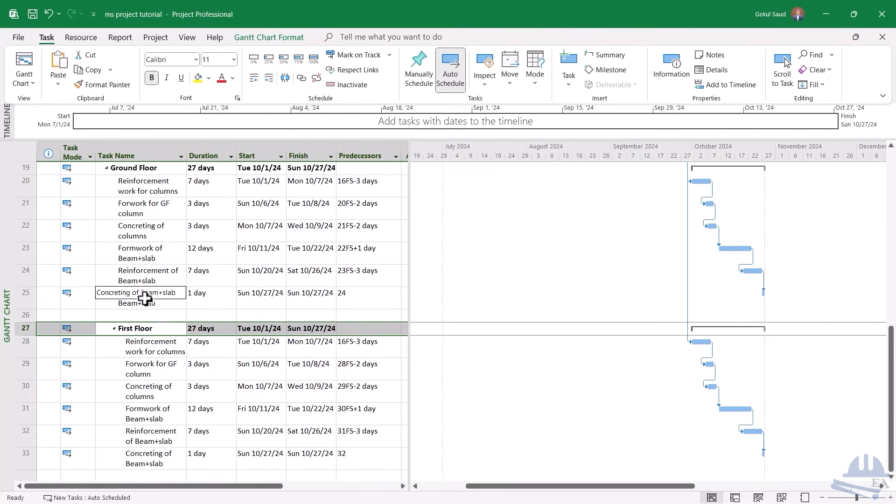
pyautogui.click(356, 346)
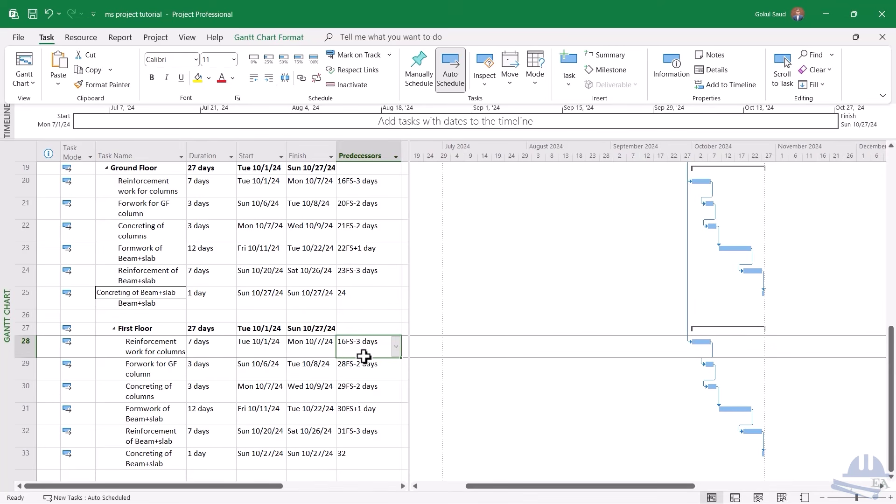
pyautogui.write('25fs+1')
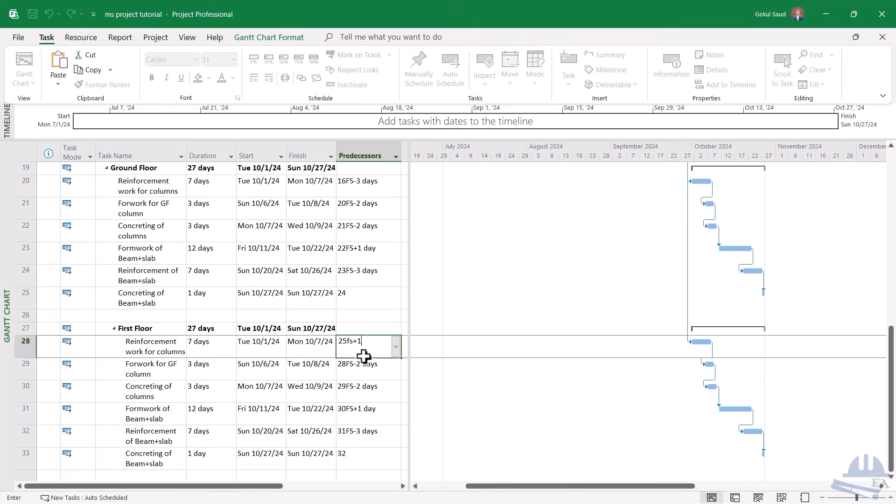
pyautogui.press('Return')
pyautogui.scroll(-1, 344, 361)
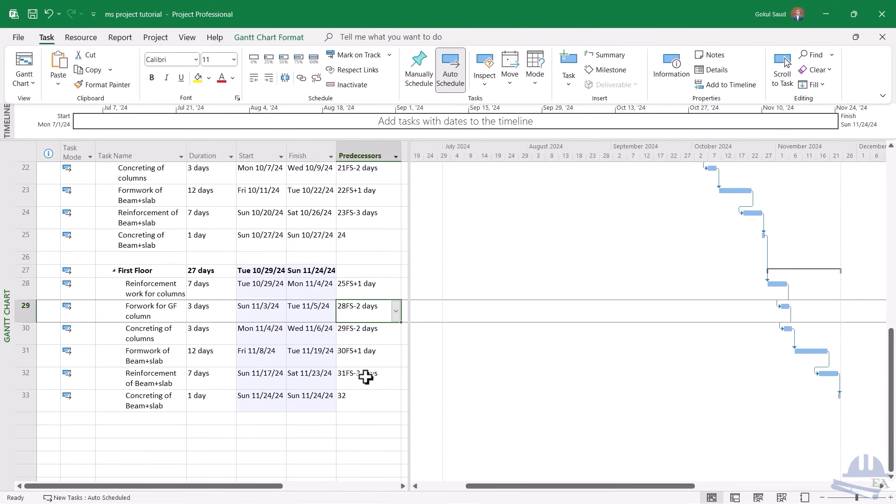
# Examine the Ground Floor and First Floor task blocks and the duration of the Ground Floor summary
pyautogui.scroll(1, 366, 373)
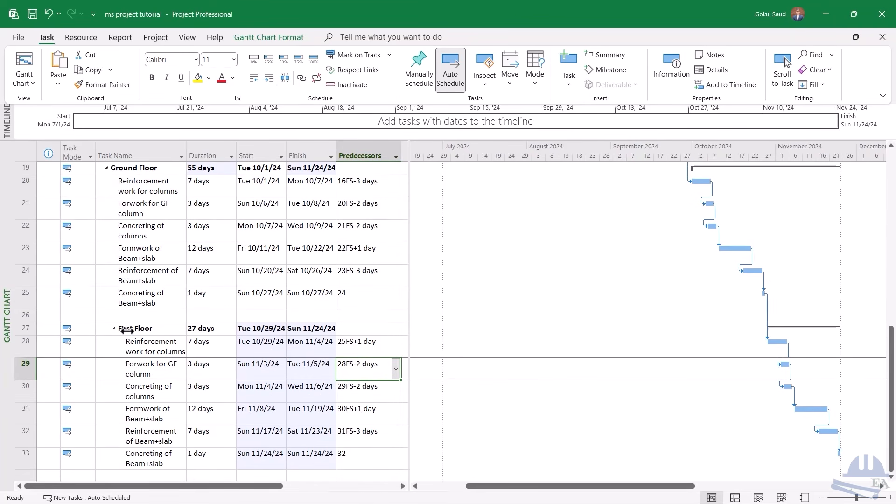
pyautogui.scroll(6, 126, 329)
pyautogui.scroll(-8, 126, 329)
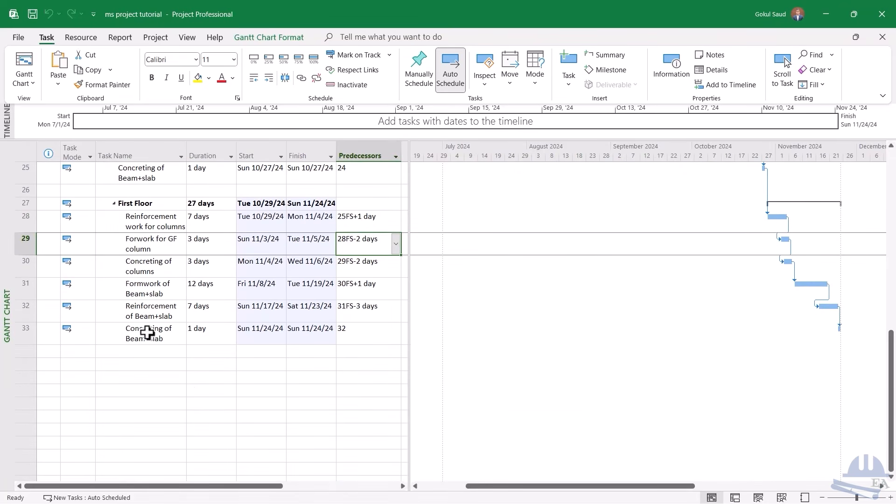
pyautogui.scroll(4, 184, 340)
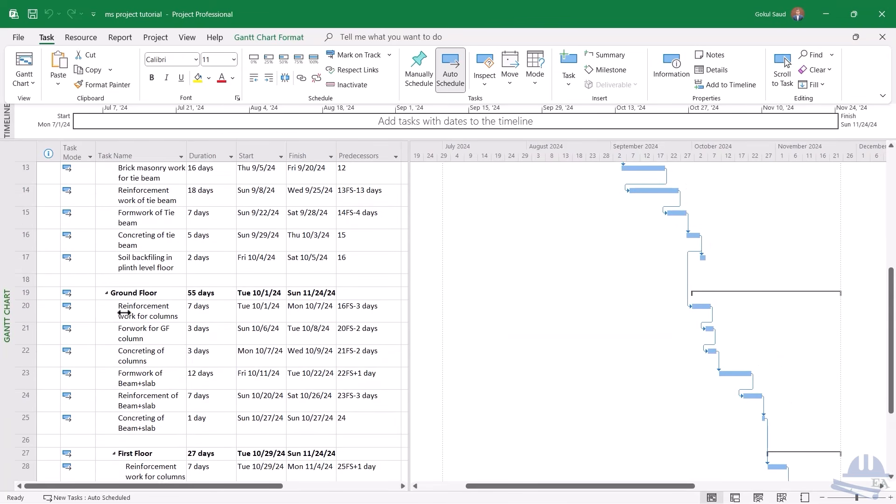
pyautogui.click(19, 293)
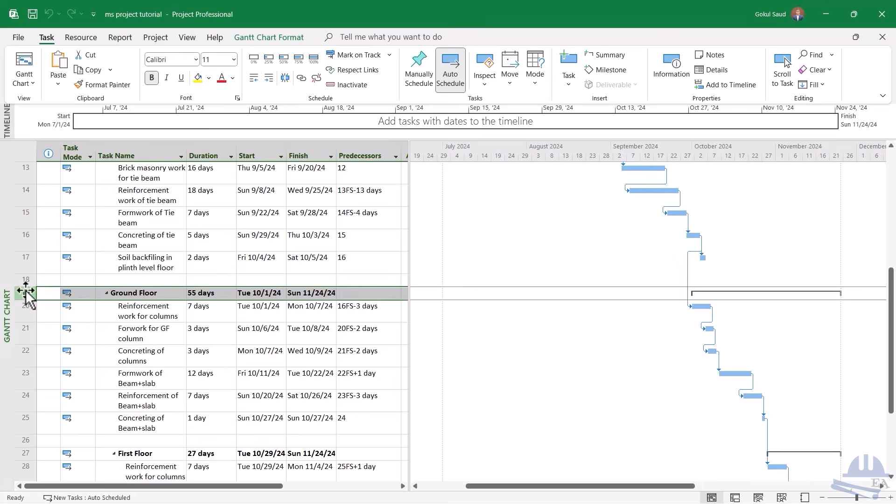
pyautogui.scroll(-3, 27, 297)
pyautogui.scroll(3, 28, 299)
pyautogui.scroll(1, 182, 357)
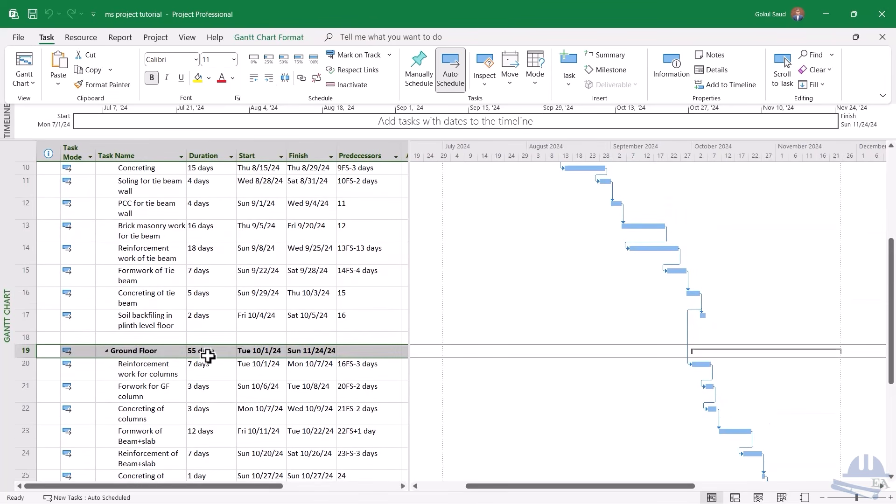
pyautogui.click(205, 350)
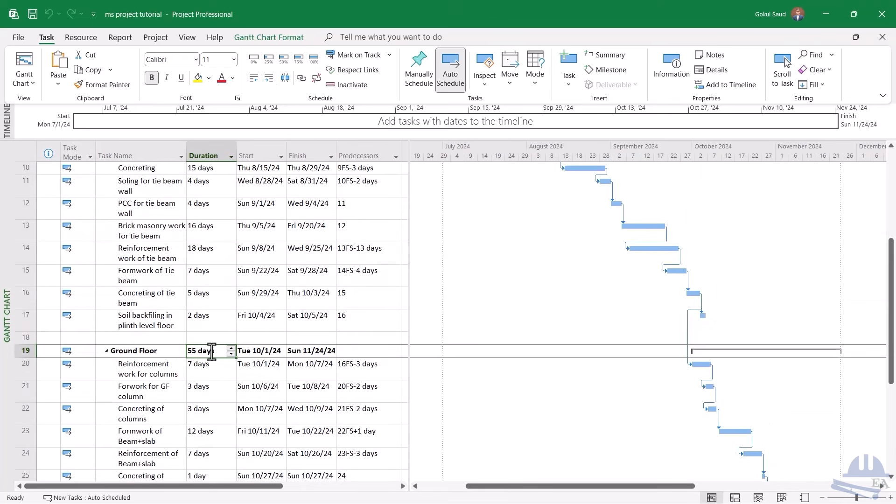
pyautogui.scroll(-2, 212, 351)
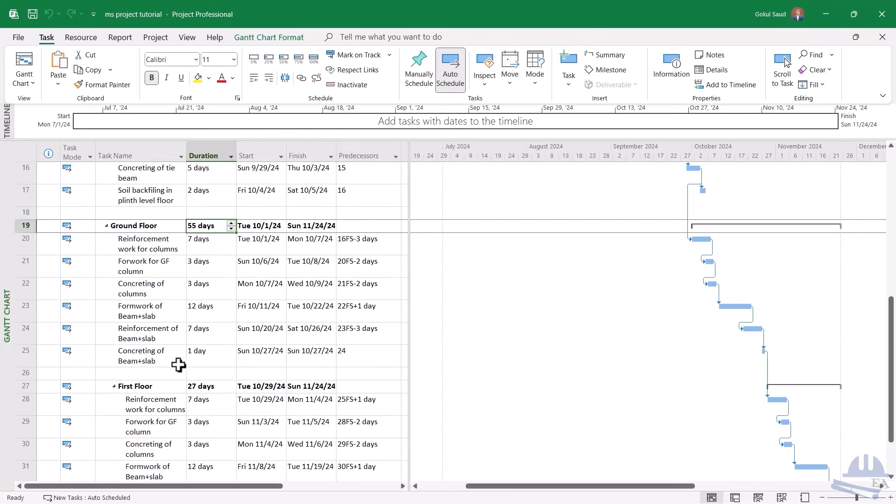
# Collapse and re-expand the Ground Floor summary to check which tasks are grouped under it
pyautogui.click(138, 387)
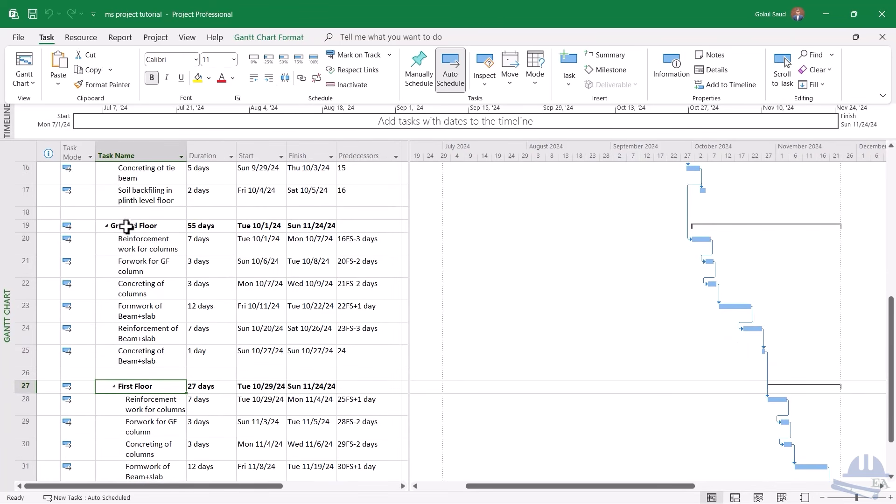
pyautogui.click(106, 227)
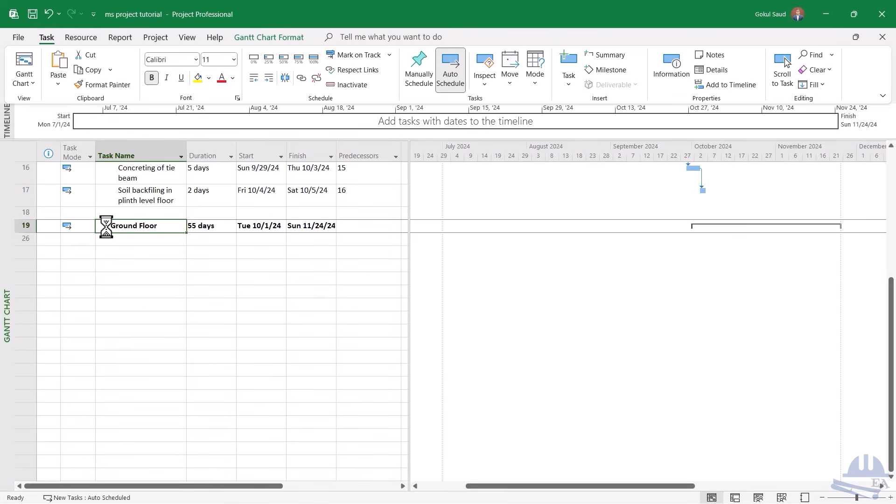
pyautogui.click(107, 227)
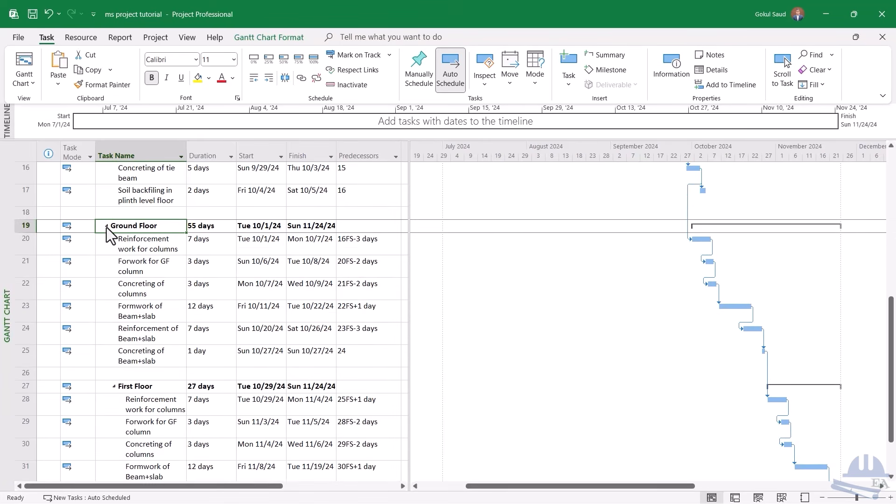
# Outdent the First Floor summary to the same level as Ground Floor, and check the durations of both floors
pyautogui.click(134, 386)
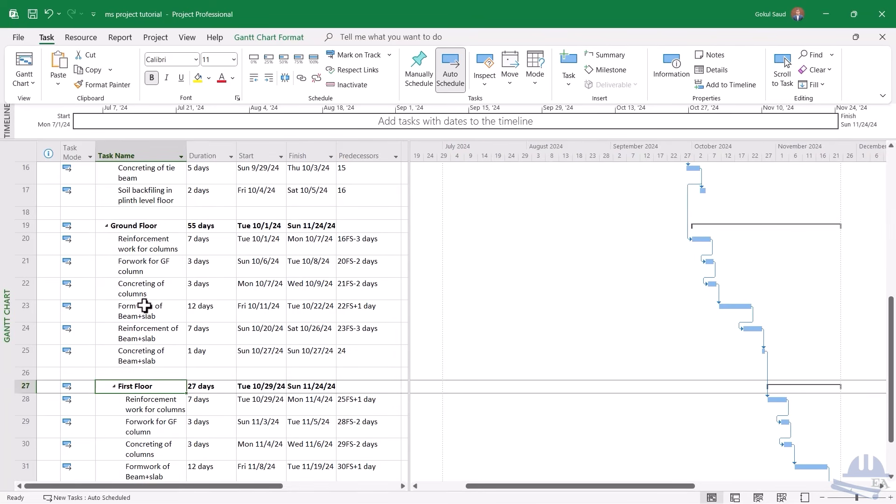
pyautogui.click(253, 78)
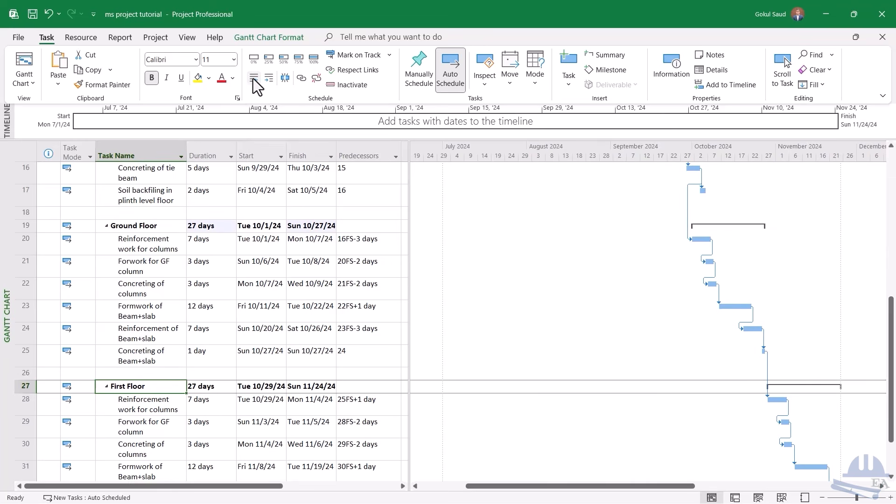
pyautogui.click(208, 226)
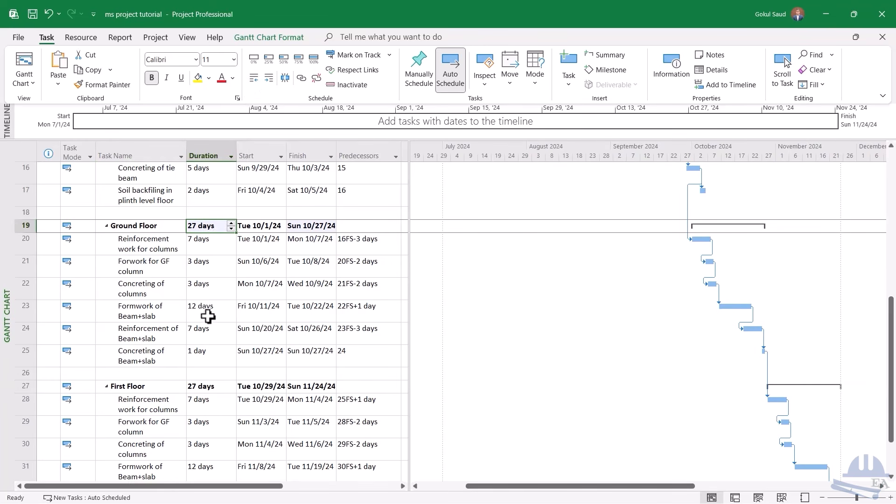
pyautogui.click(204, 388)
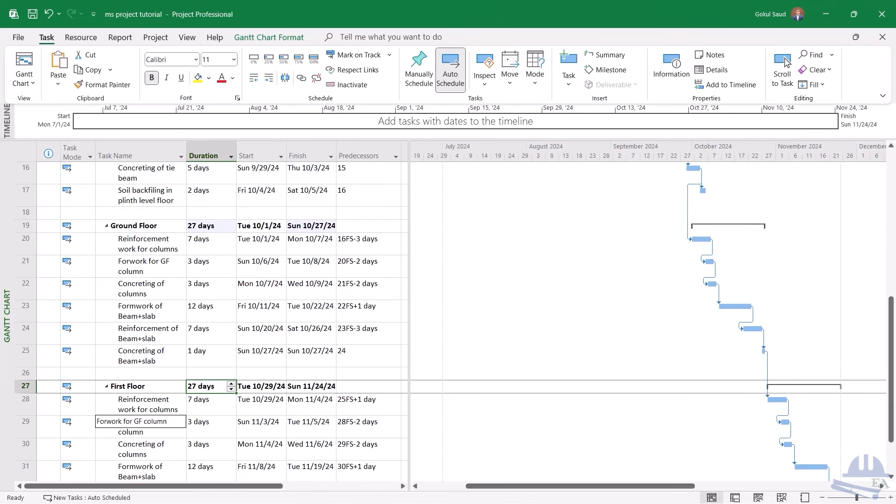
pyautogui.click(226, 247)
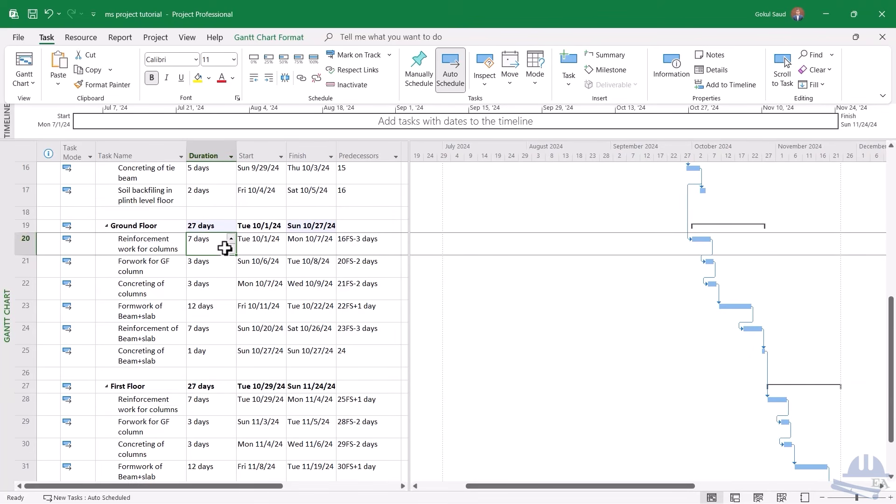
pyautogui.click(204, 274)
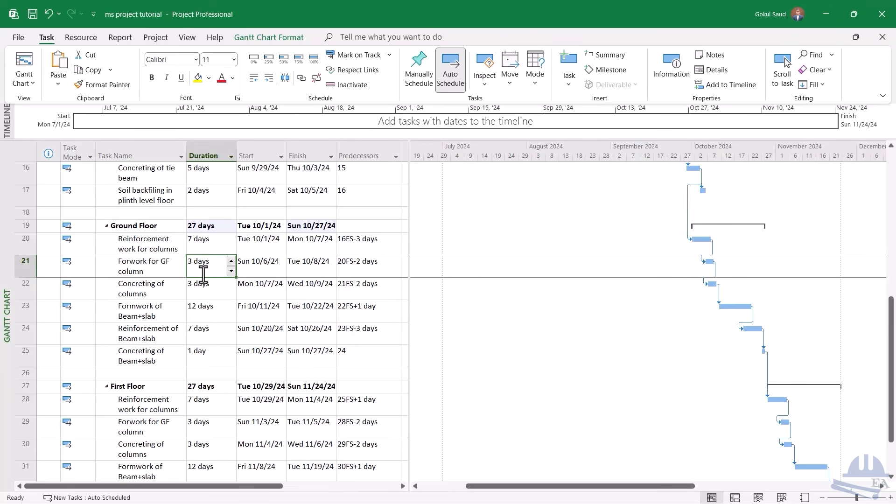
# Examine the durations of the column, beam and slab tasks in the Ground Floor and First Floor blocks
pyautogui.click(201, 292)
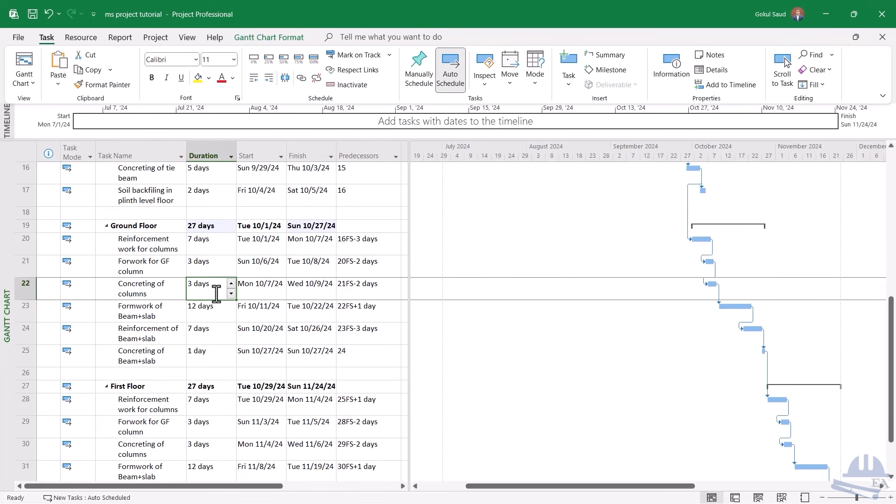
pyautogui.click(201, 315)
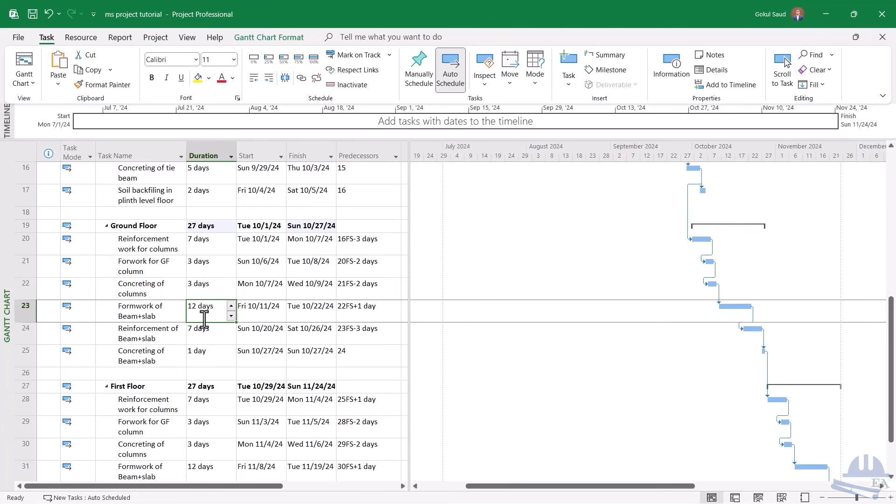
pyautogui.click(200, 335)
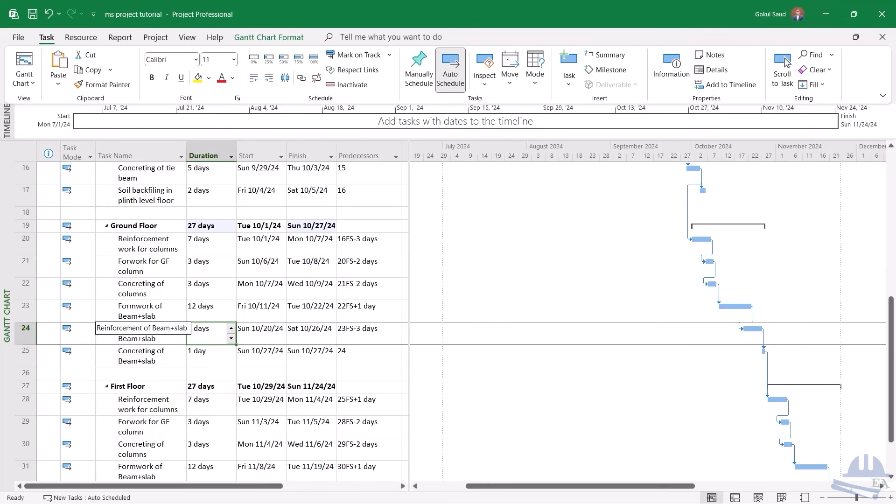
pyautogui.scroll(-1, 140, 327)
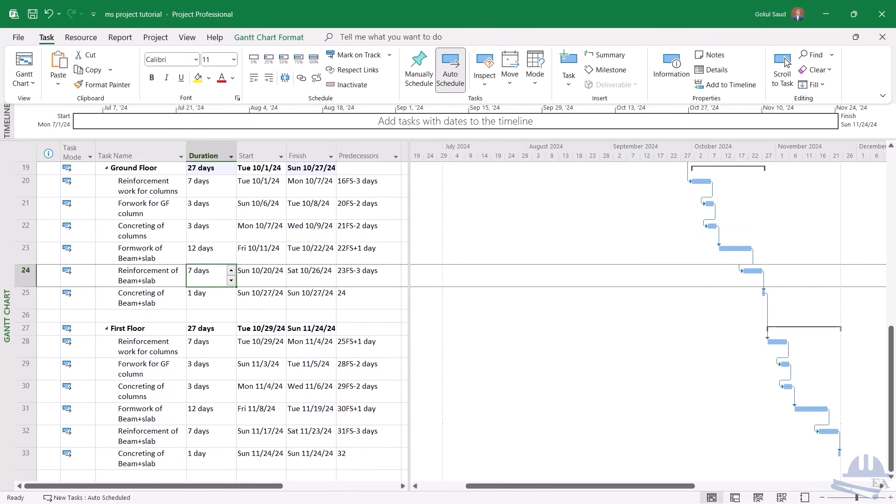
pyautogui.scroll(-1, 140, 327)
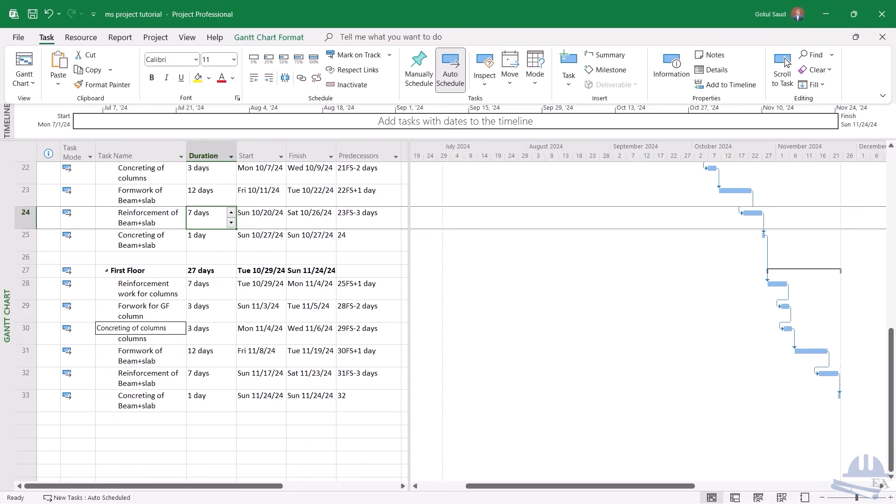
pyautogui.scroll(1, 140, 326)
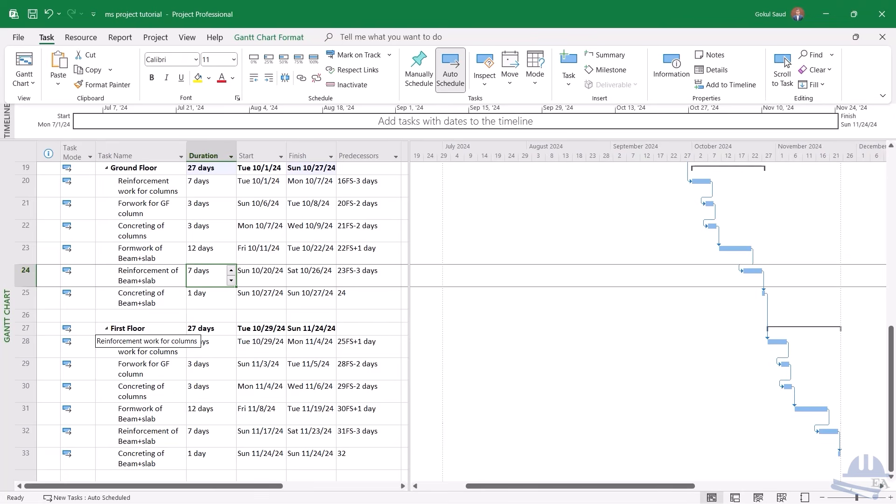
# Add a Brick Masonry Work task beneath the First Floor block, leaving one blank row after the slab concreting
pyautogui.scroll(-3, 134, 336)
pyautogui.click(124, 317)
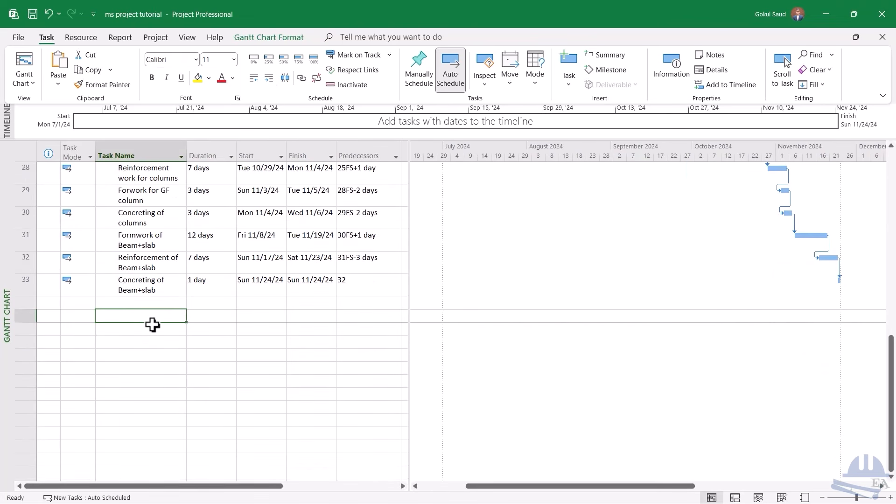
pyautogui.write('Brick')
pyautogui.write('Mas')
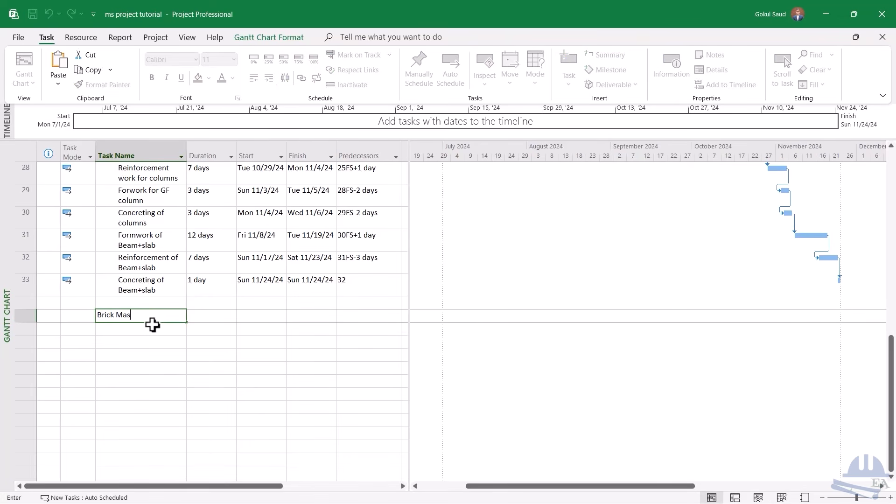
pyautogui.write('onry Work')
pyautogui.press('Return')
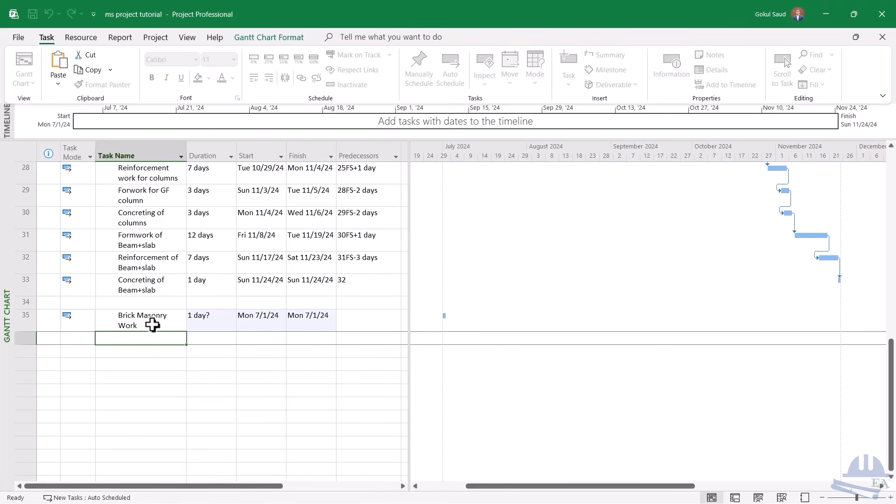
# Add Ground Floor and First Floor tasks directly below Brick Masonry Work
pyautogui.write('Ground')
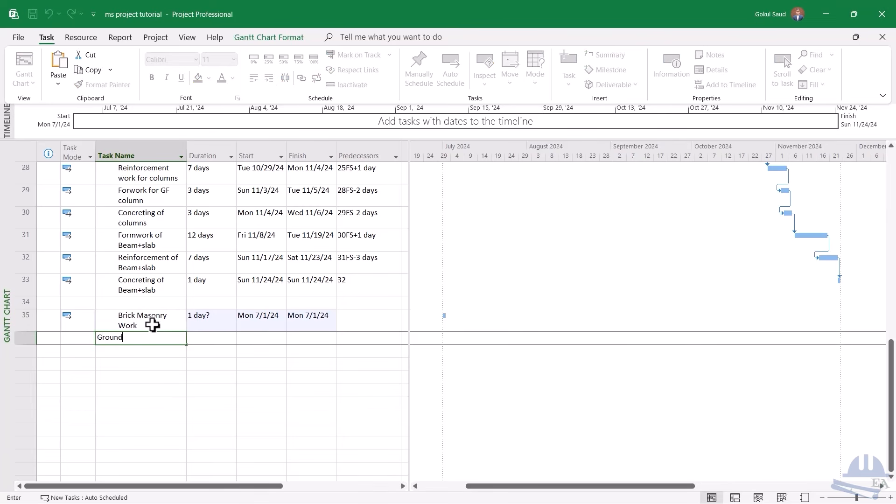
pyautogui.write(' Floor')
pyautogui.press('Return')
pyautogui.write('FIrst')
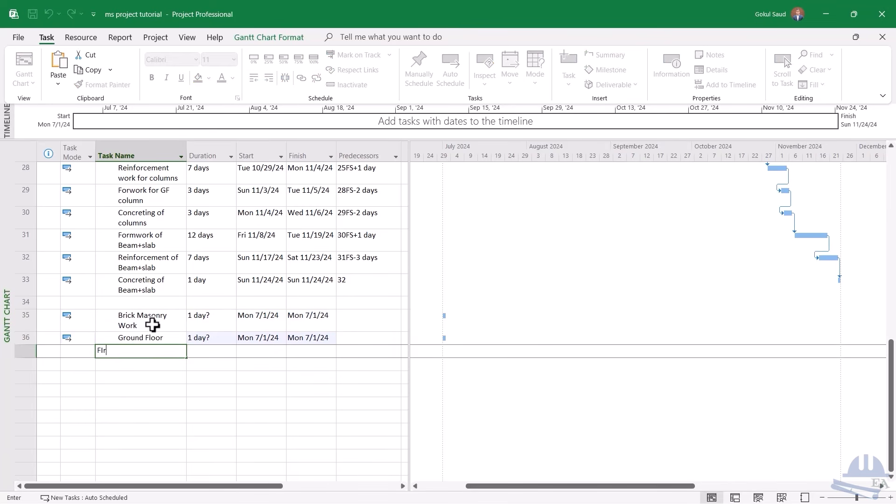
pyautogui.press('BackSpace')
pyautogui.press('BackSpace')
pyautogui.press('BackSpace')
pyautogui.press('BackSpace')
pyautogui.write('irst Floor')
pyautogui.press('Return')
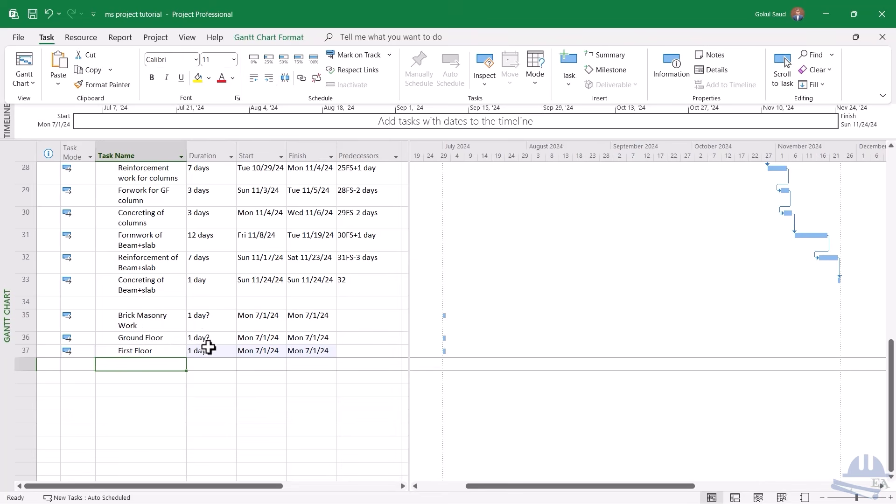
# Outdent Brick Masonry Work one level to make it the summary of its Ground Floor and First Floor tasks
pyautogui.click(148, 344)
pyautogui.moveTo(148, 344); pyautogui.dragTo(143, 350)
pyautogui.click(140, 317)
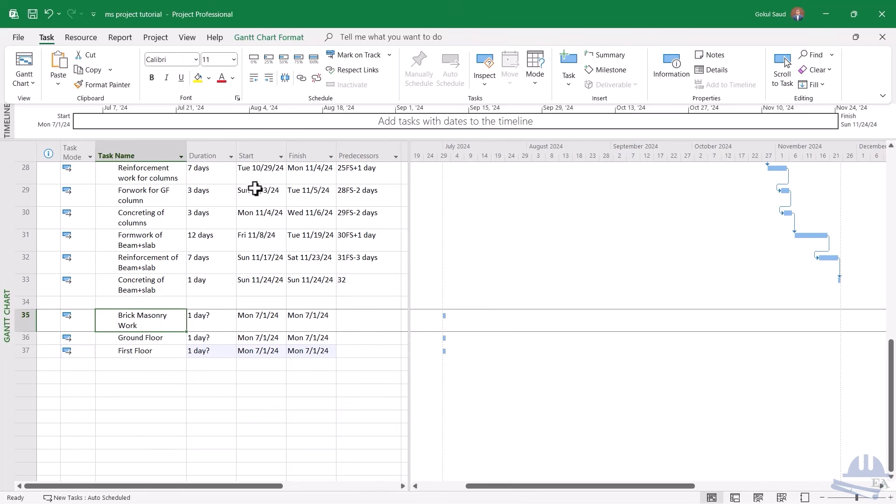
pyautogui.click(144, 322)
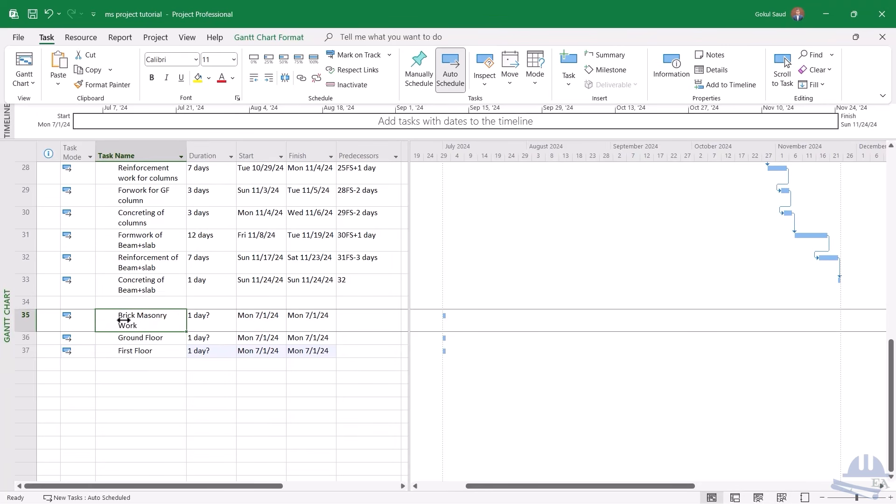
pyautogui.moveTo(114, 321); pyautogui.dragTo(110, 322)
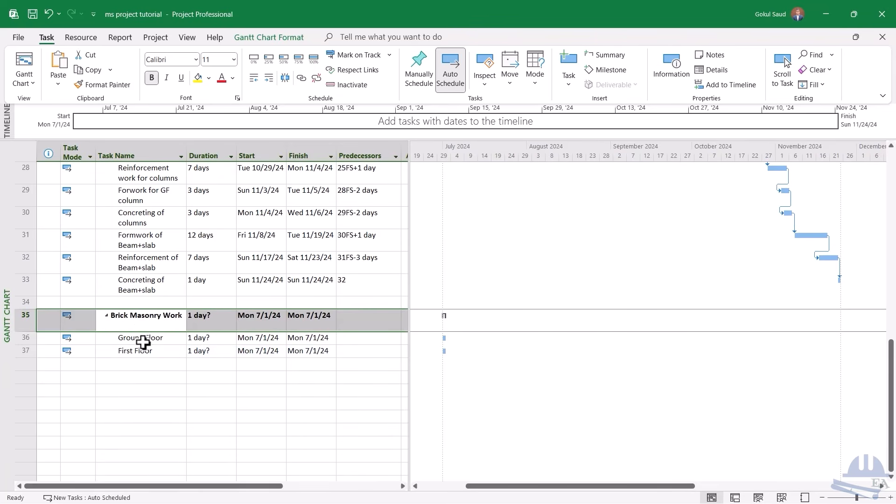
# Set the durations of the Ground Floor and First Floor brick masonry tasks to 30 days each
pyautogui.click(144, 341)
pyautogui.click(207, 340)
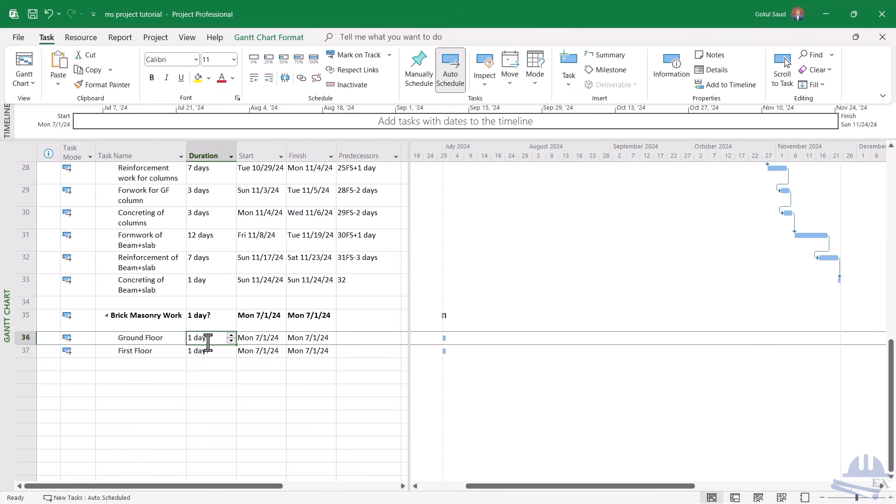
pyautogui.write('30')
pyautogui.press('Return')
pyautogui.write('30')
pyautogui.press('Return')
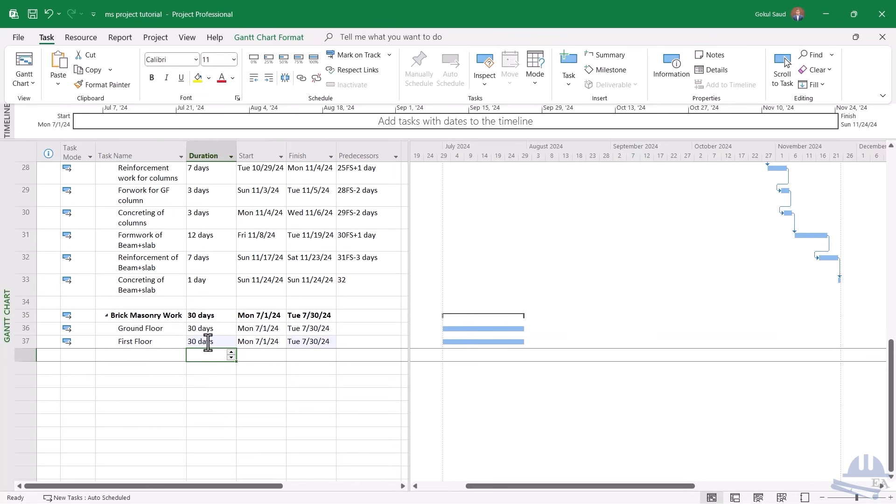
# Link Ground Floor brick masonry to the ground-floor slab concreting by setting its predecessor to 25FS+16 days
pyautogui.click(354, 329)
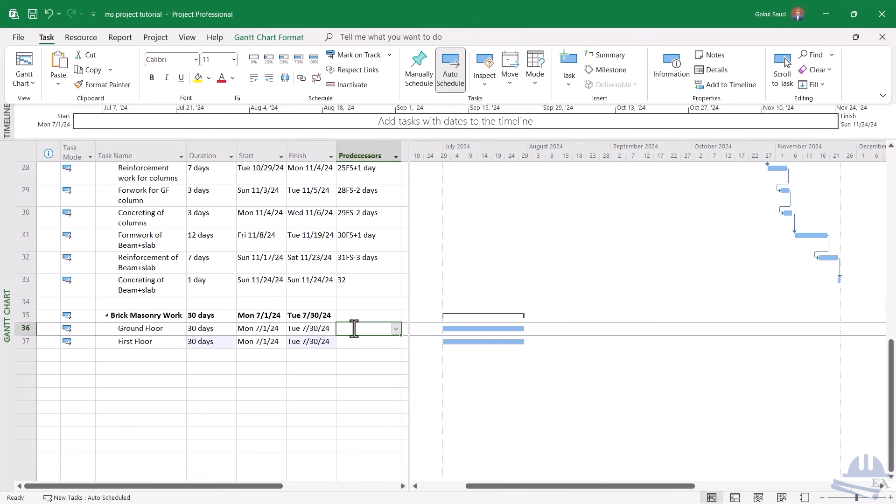
pyautogui.scroll(3, 355, 329)
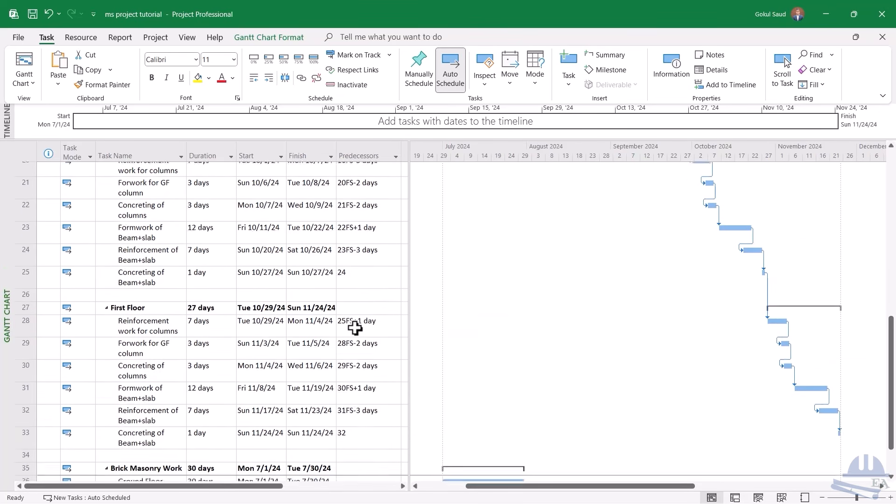
pyautogui.click(142, 301)
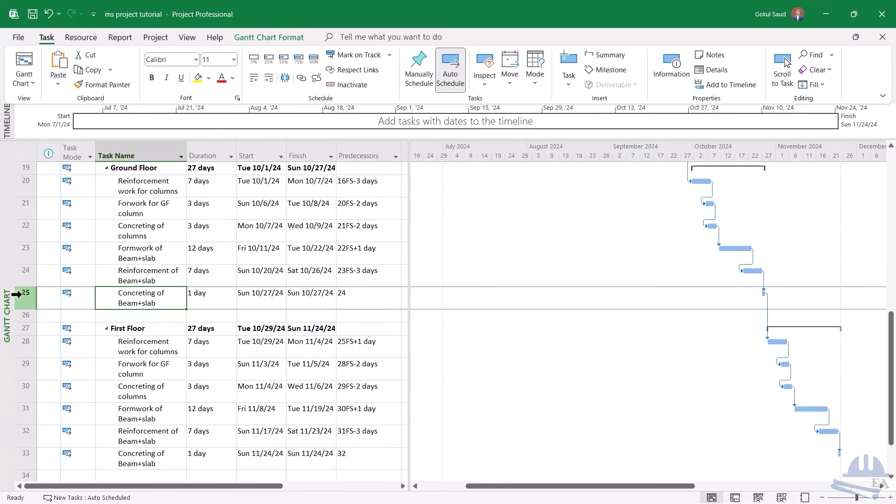
pyautogui.scroll(-1, 29, 290)
pyautogui.scroll(-3, 29, 290)
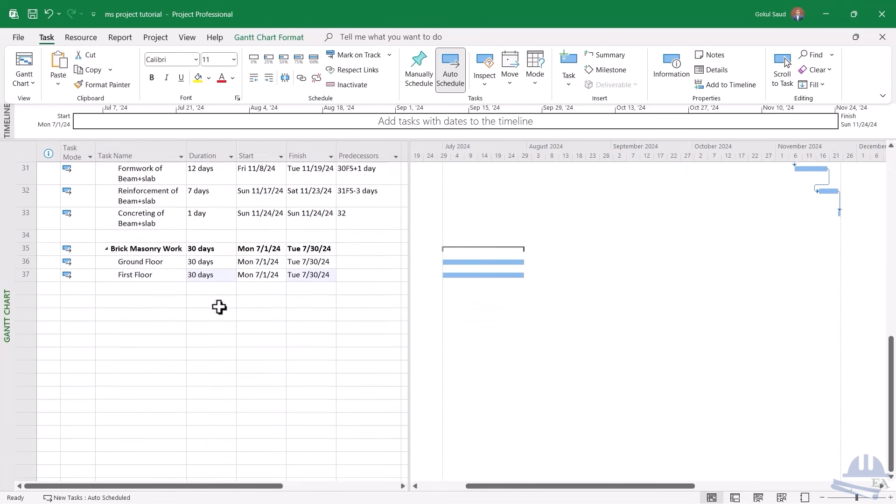
pyautogui.click(344, 262)
pyautogui.write('25fs')
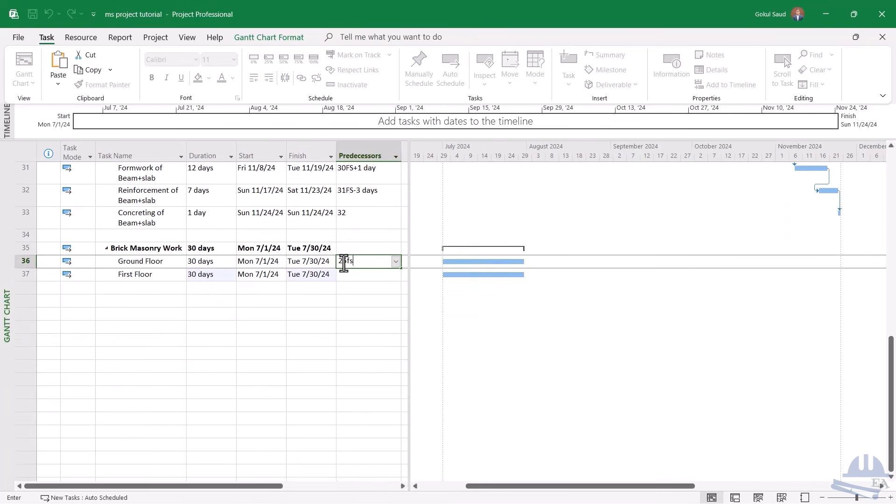
pyautogui.write('+')
pyautogui.write('16')
pyautogui.press('Return')
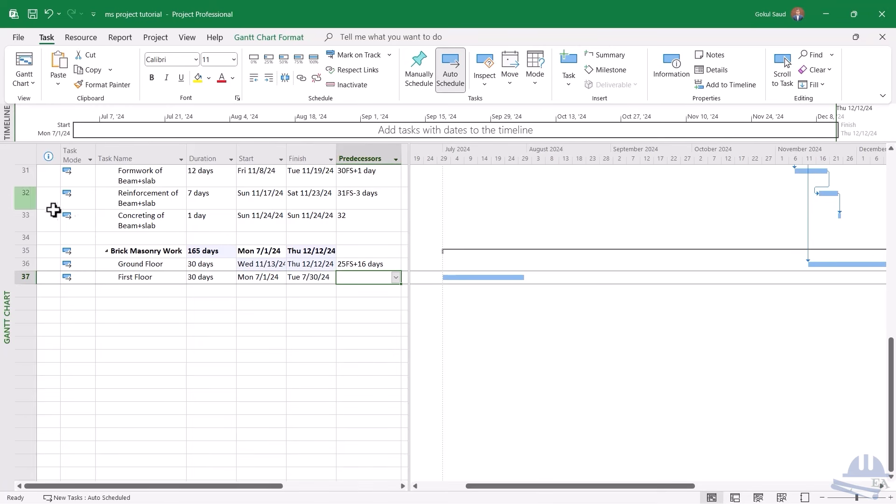
# Make First Floor brick masonry follow the first-floor slab concreting and Ground Floor masonry, with predecessors 33FS+16 days and 36FS+1 day
pyautogui.click(132, 226)
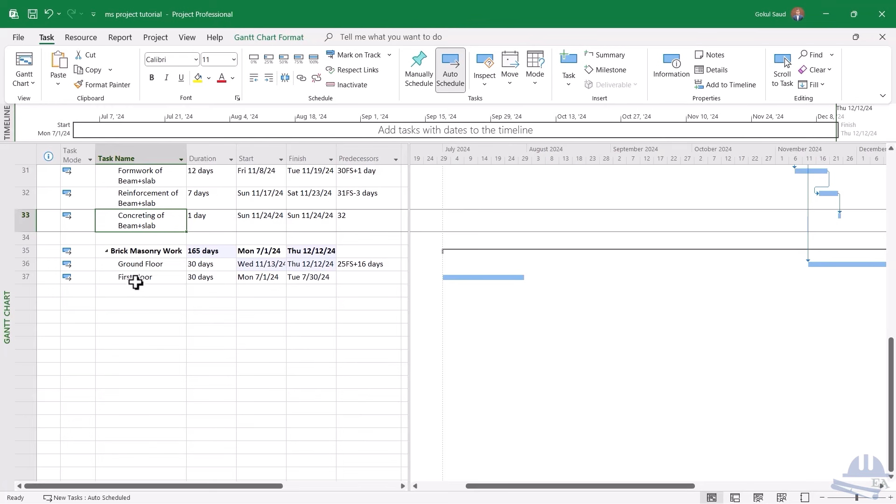
pyautogui.click(145, 267)
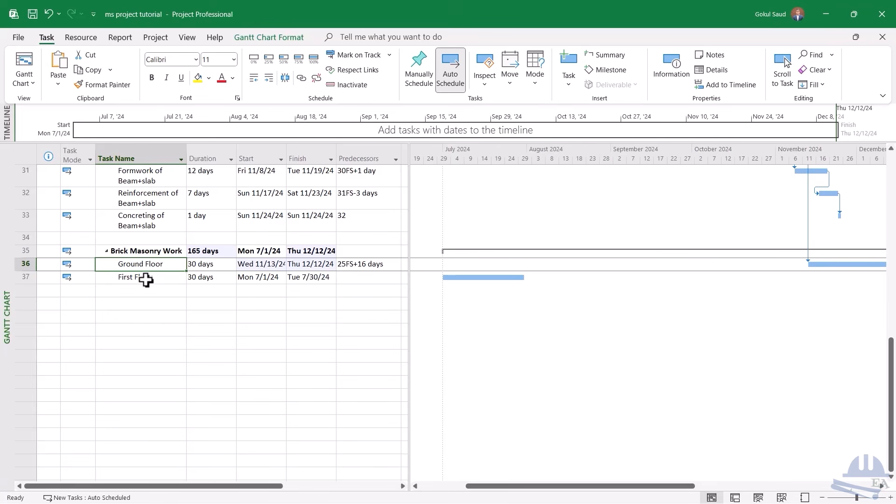
pyautogui.click(359, 278)
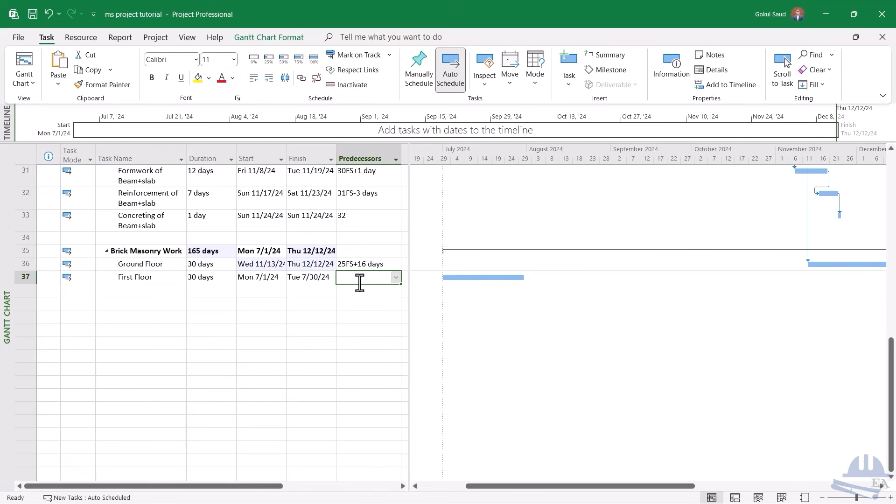
pyautogui.write('33')
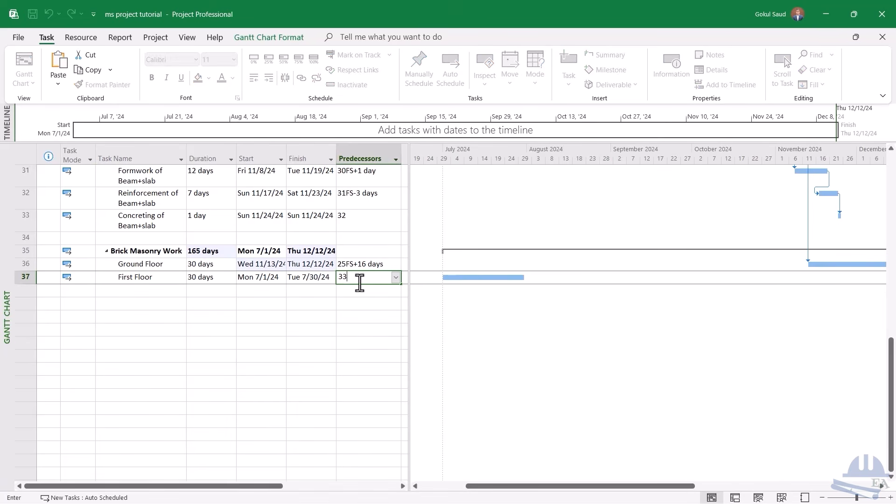
pyautogui.write('fs+16,')
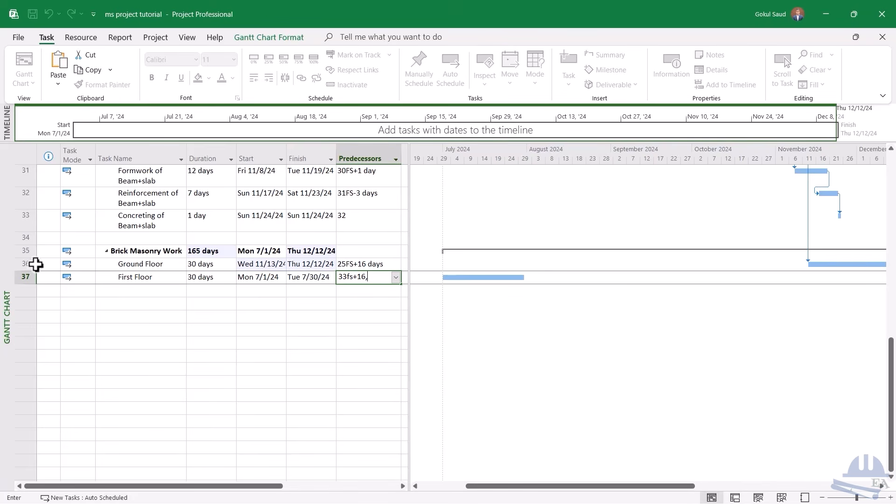
pyautogui.write('36fs+1')
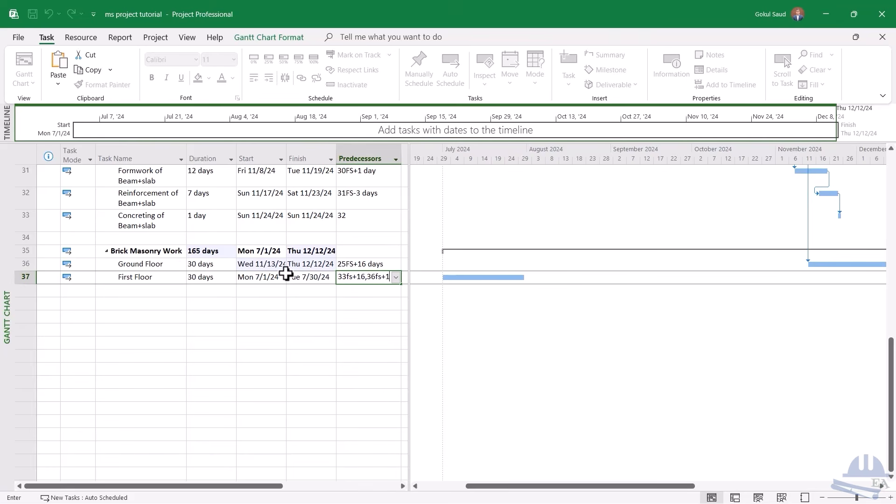
pyautogui.press('Return')
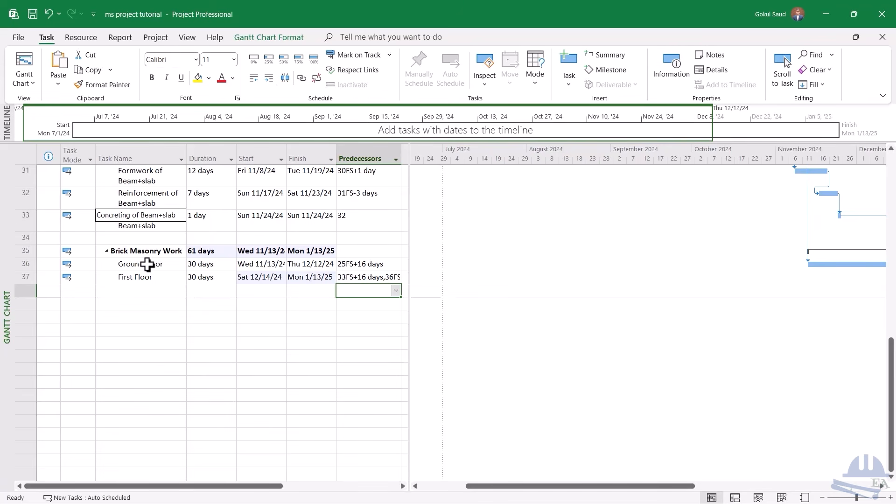
# Widen the Start column to fit its full dates
pyautogui.click(136, 279)
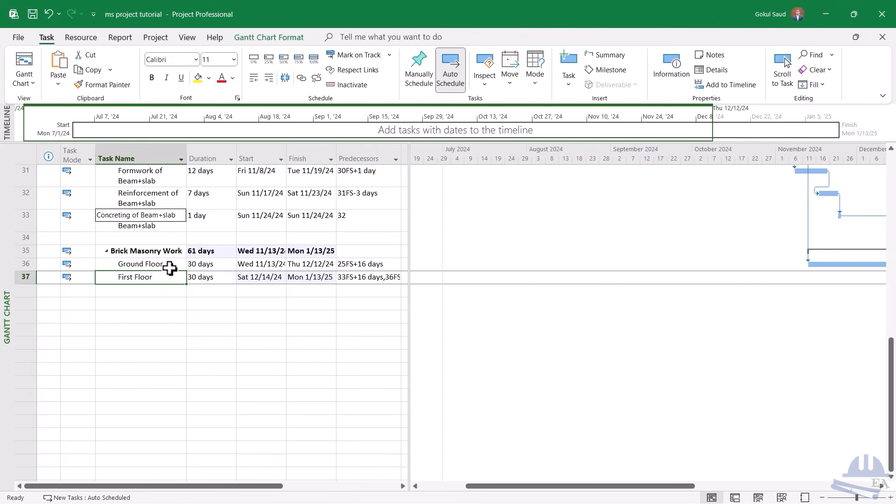
pyautogui.click(207, 267)
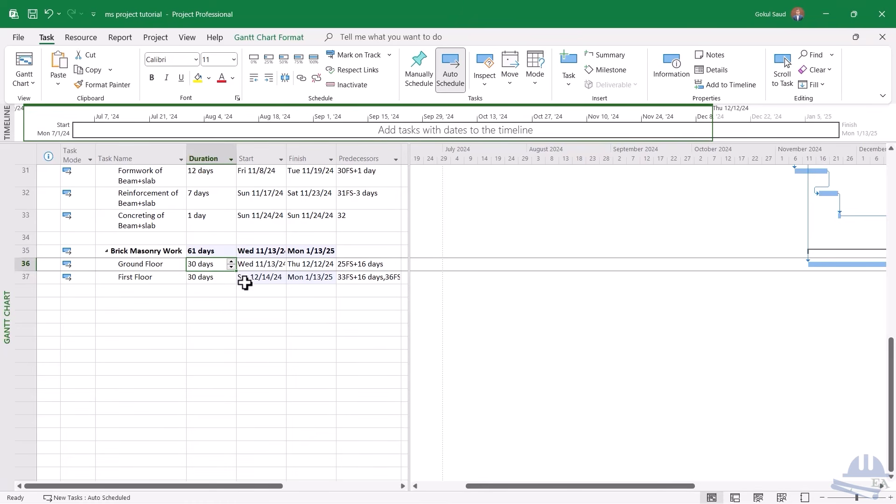
pyautogui.doubleClick(286, 158)
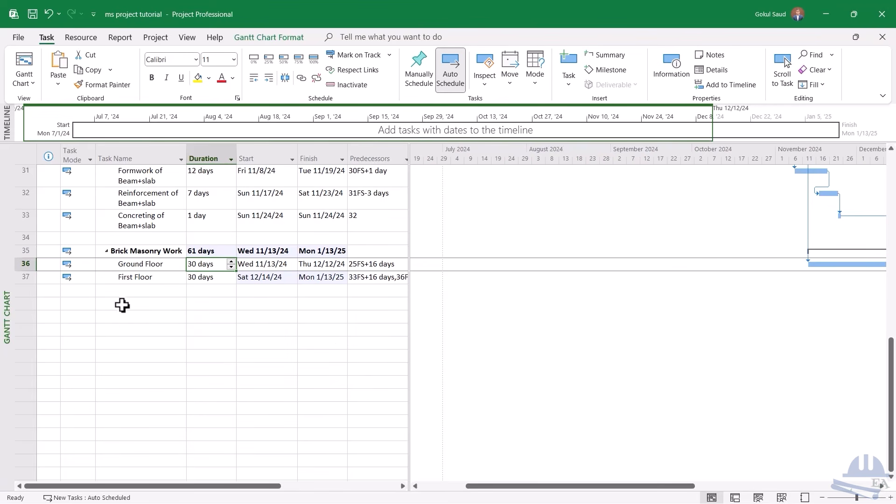
# Add a Plastering Work task beneath the Brick Masonry Work block, leaving one blank row between them
pyautogui.click(153, 307)
pyautogui.write('P')
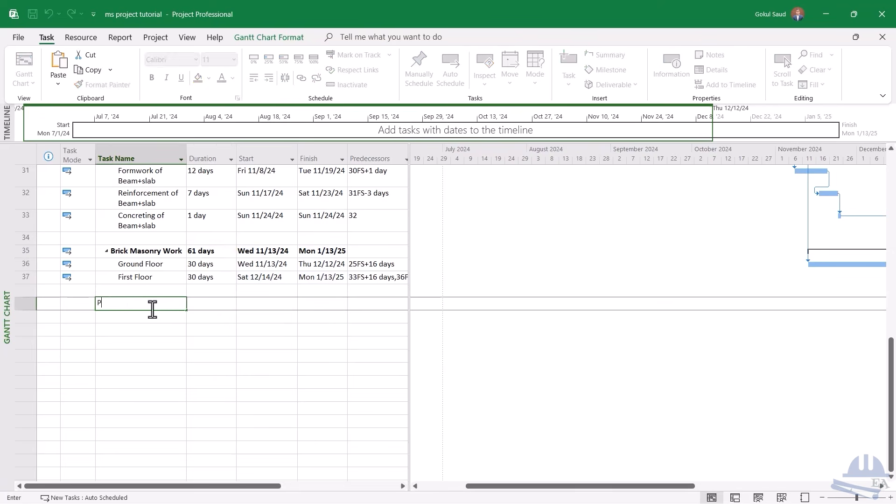
pyautogui.write('lastering Work')
pyautogui.press('Return')
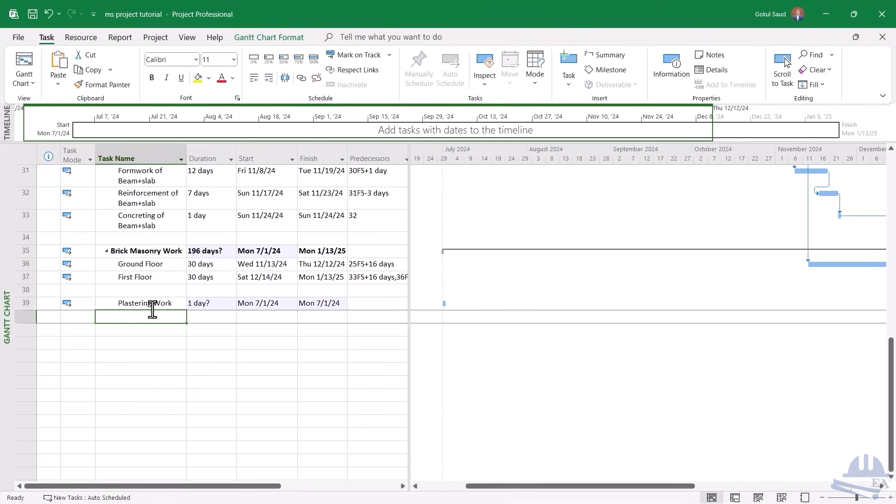
# Add Ground Floor and First Floor tasks directly beneath Plastering Work
pyautogui.write('Ground FLoo')
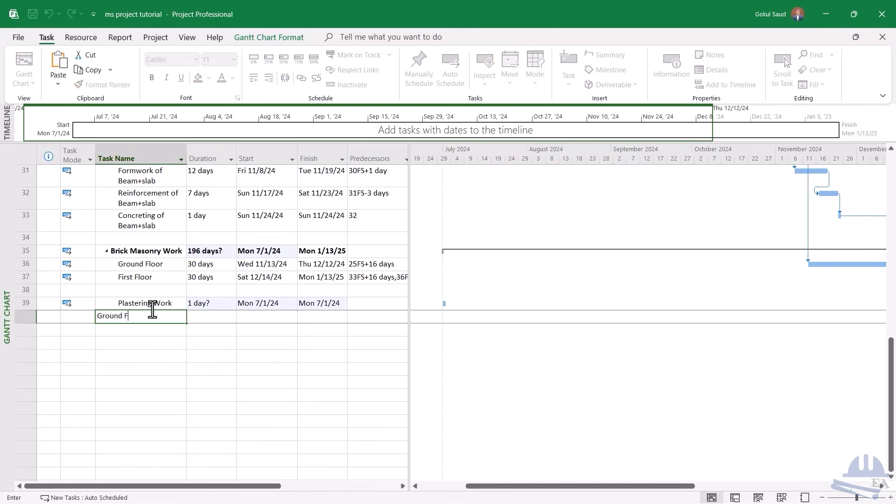
pyautogui.press('BackSpace')
pyautogui.press('BackSpace')
pyautogui.press('BackSpace')
pyautogui.write('loor')
pyautogui.press('Return')
pyautogui.write('Fir')
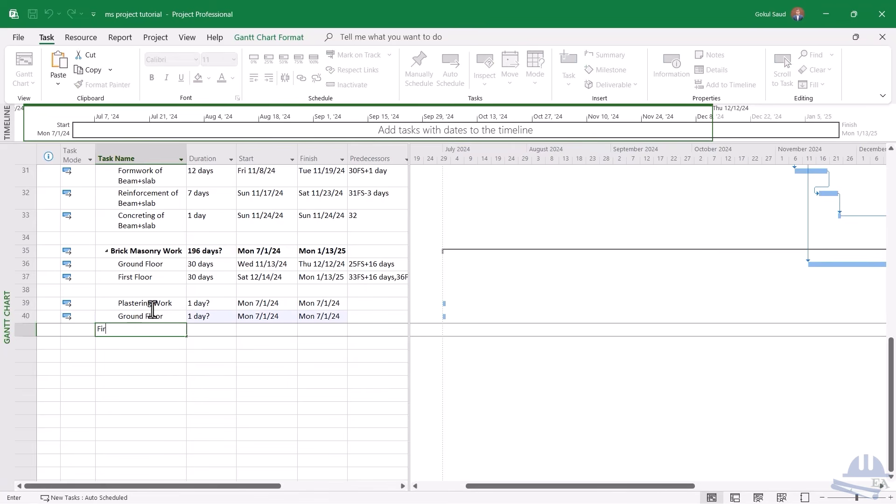
pyautogui.write('st Floor')
pyautogui.press('Return')
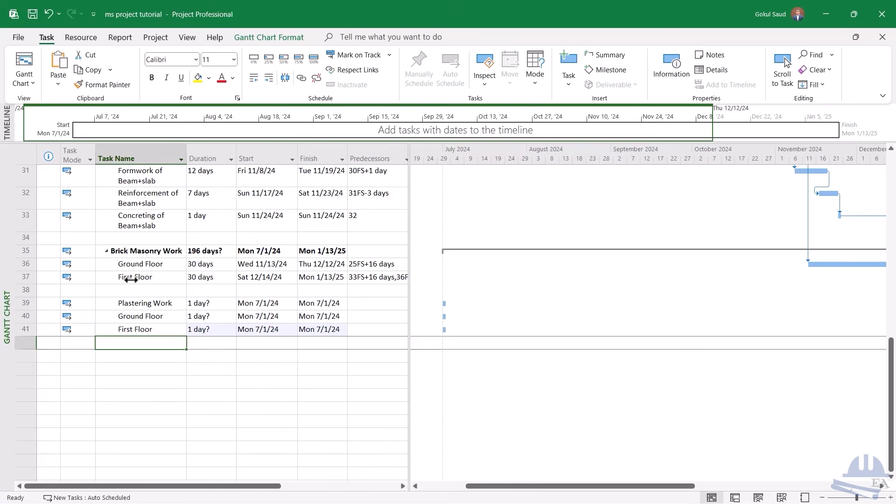
# Insert a Conduit Placement task below the First Floor brick masonry task, keeping the blank row before Plastering Work
pyautogui.click(20, 289)
pyautogui.rightClick(22, 290)
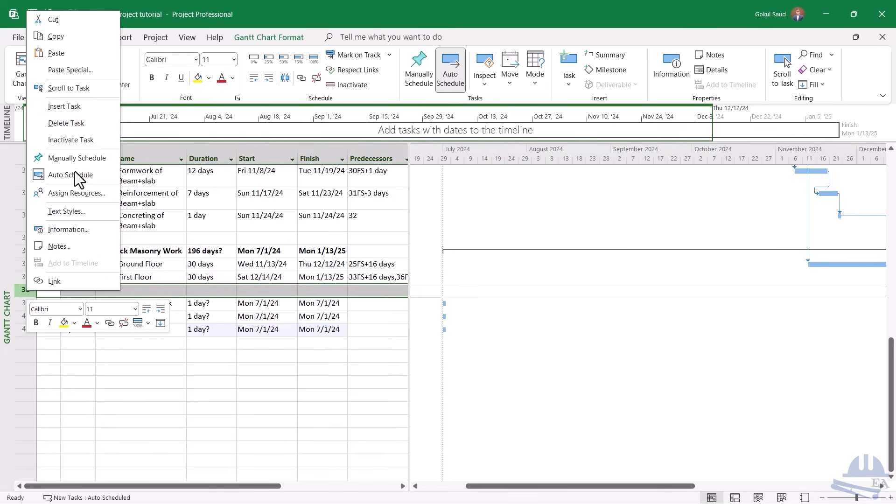
pyautogui.click(66, 106)
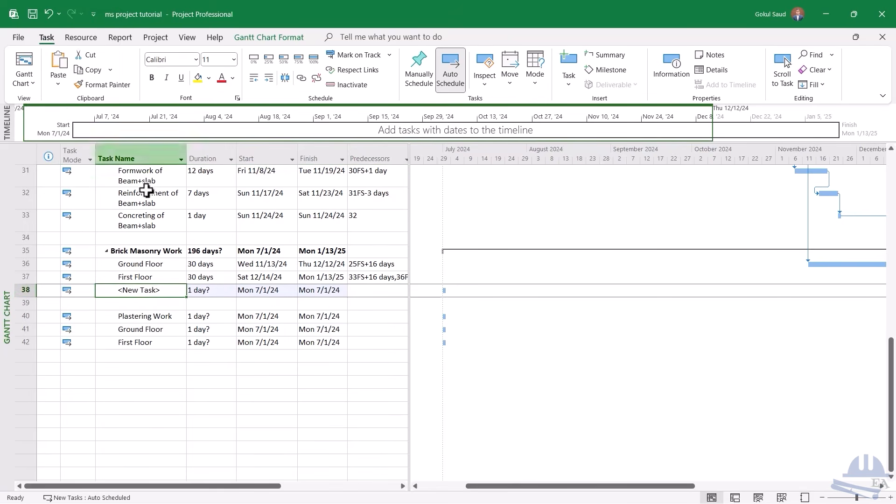
pyautogui.click(160, 292)
pyautogui.press('BackSpace')
pyautogui.press('BackSpace')
pyautogui.press('BackSpace')
pyautogui.press('BackSpace')
pyautogui.press('BackSpace')
pyautogui.press('BackSpace')
pyautogui.press('BackSpace')
pyautogui.press('BackSpace')
pyautogui.press('BackSpace')
pyautogui.press('BackSpace')
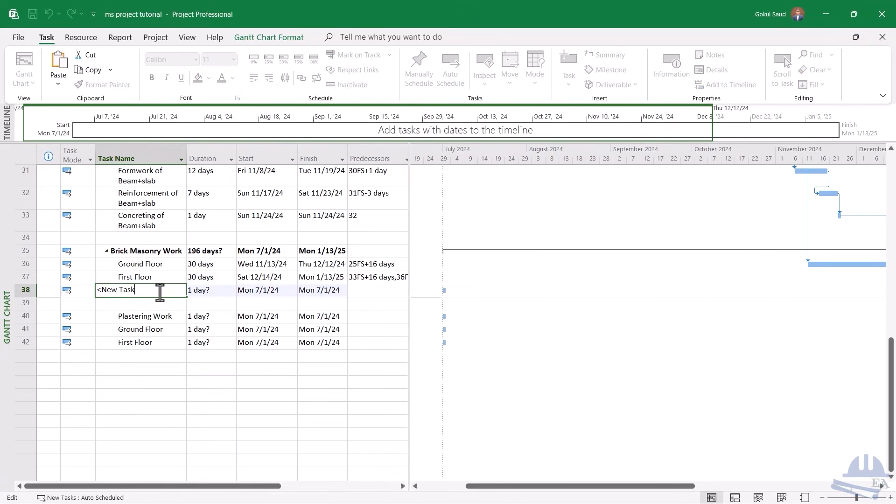
pyautogui.write('Conduit Placement')
pyautogui.press('Return')
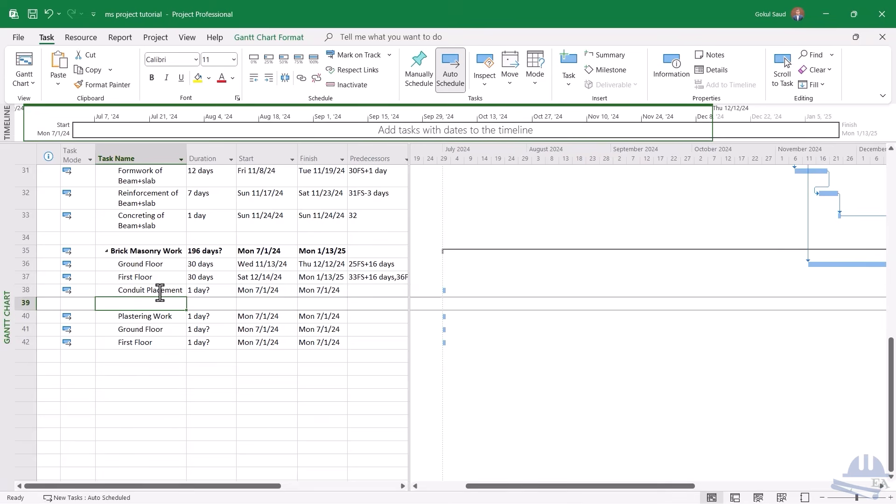
# Give Conduit Placement a duration of 7 days and the predecessor 36FS-3 days
pyautogui.click(205, 290)
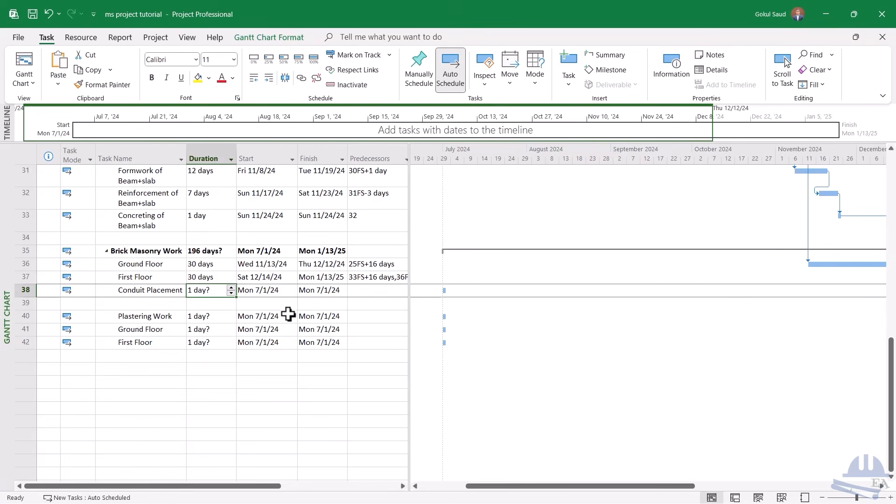
pyautogui.write('7')
pyautogui.press('Tab')
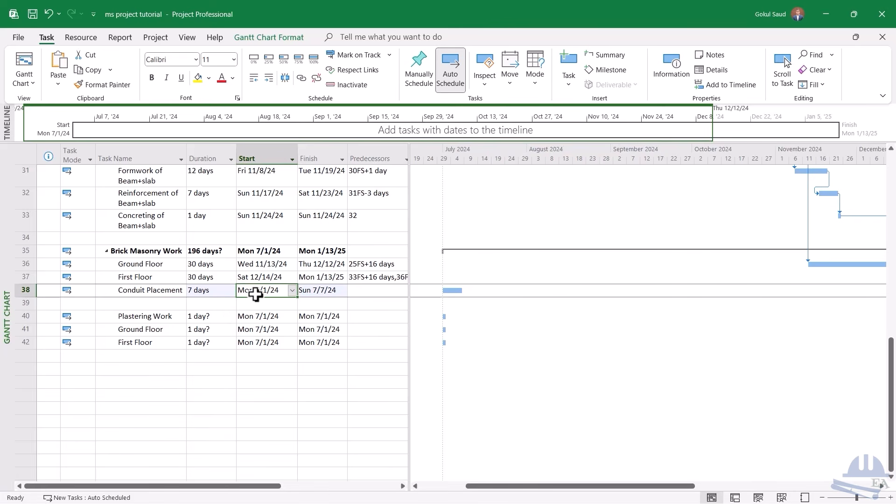
pyautogui.click(382, 293)
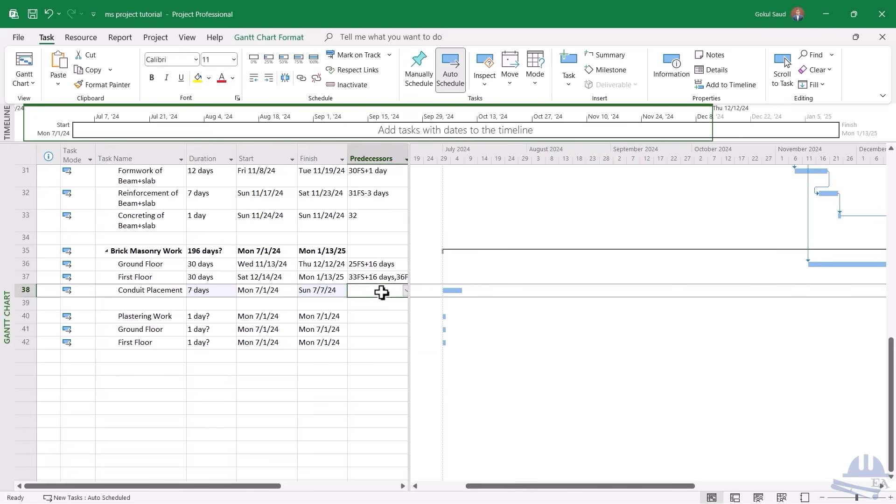
pyautogui.write('36fs-3')
pyautogui.press('Return')
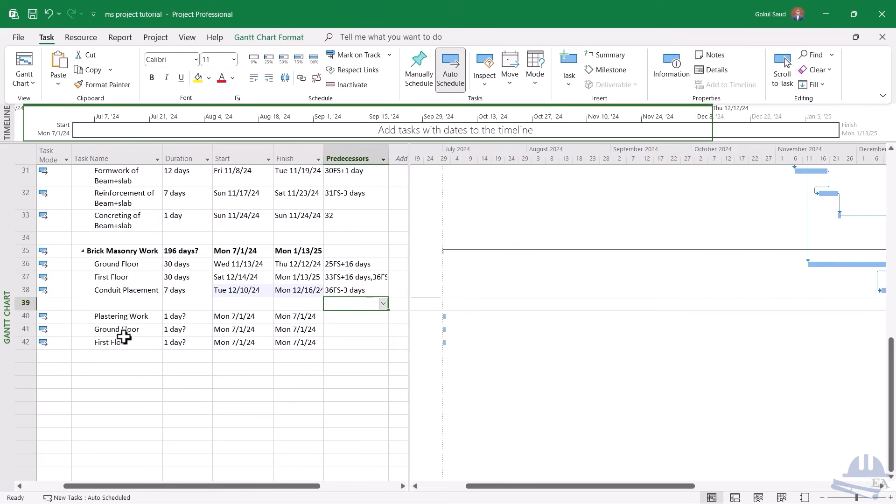
# Outdent Plastering Work one level so it becomes the summary task of its Ground Floor and First Floor tasks
pyautogui.click(120, 318)
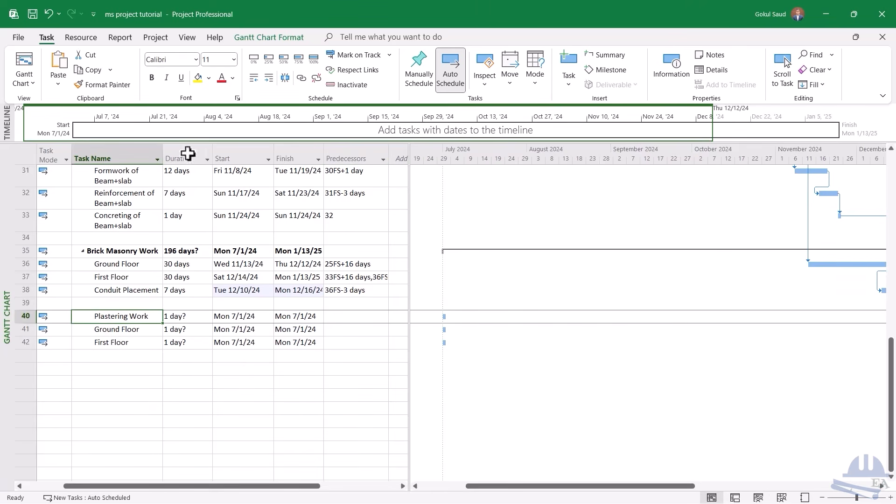
pyautogui.click(254, 78)
pyautogui.click(117, 343)
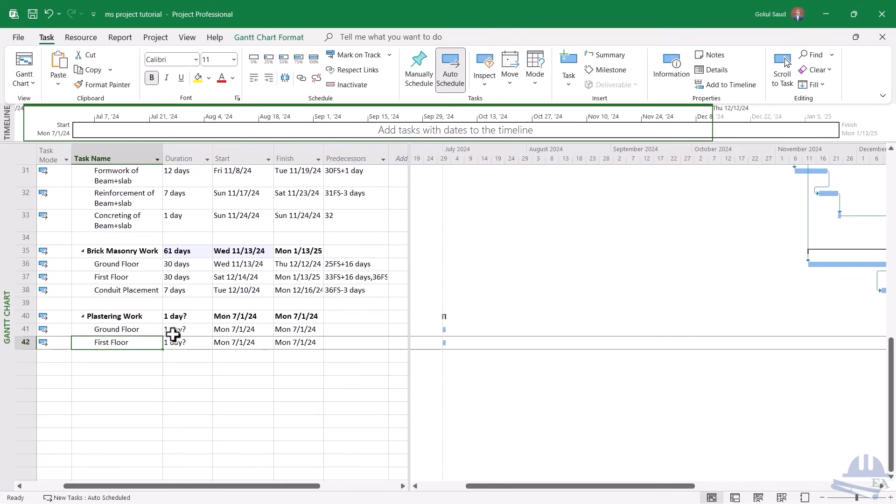
# Set the durations of the Ground Floor and First Floor plastering tasks to 12 days each
pyautogui.click(180, 329)
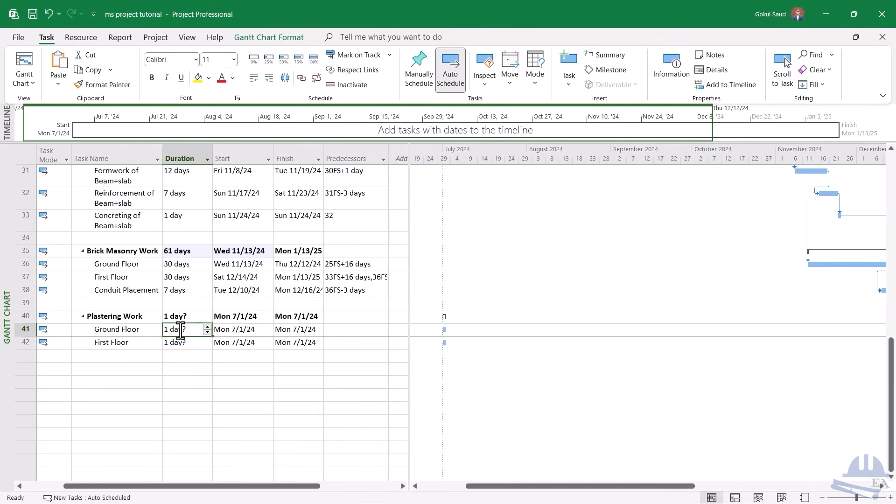
pyautogui.write('12')
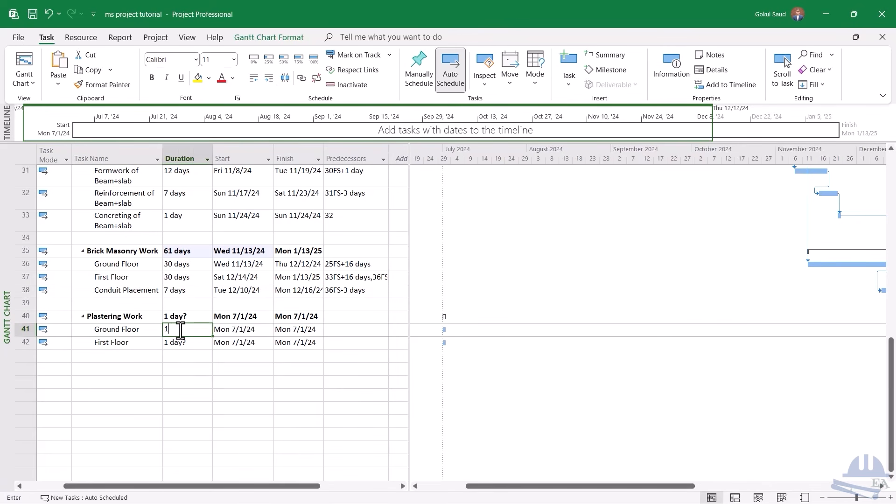
pyautogui.press('Return')
pyautogui.write('12')
pyautogui.press('Return')
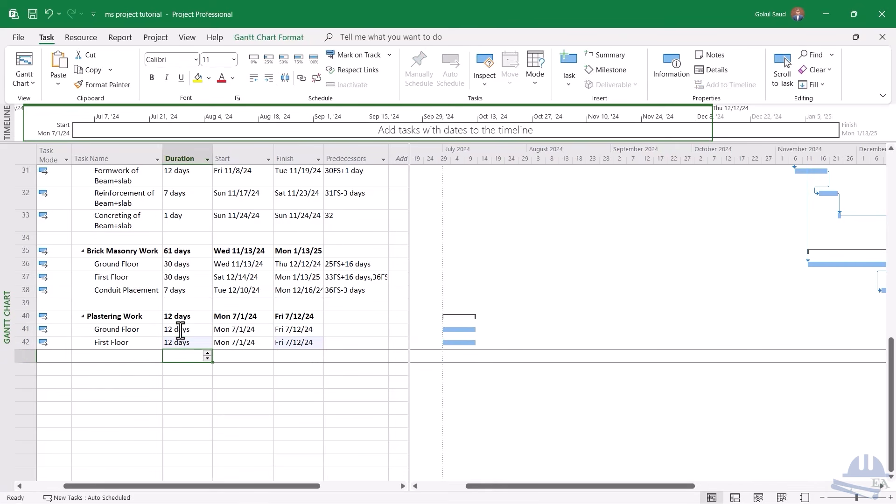
# Link Ground Floor plastering to the start of Ground Floor brick masonry with the predecessor 36SS+12 days
pyautogui.click(337, 329)
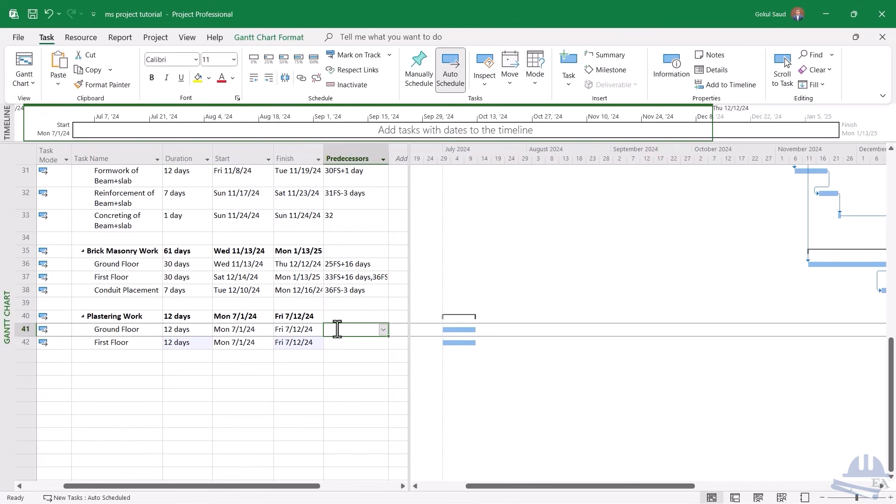
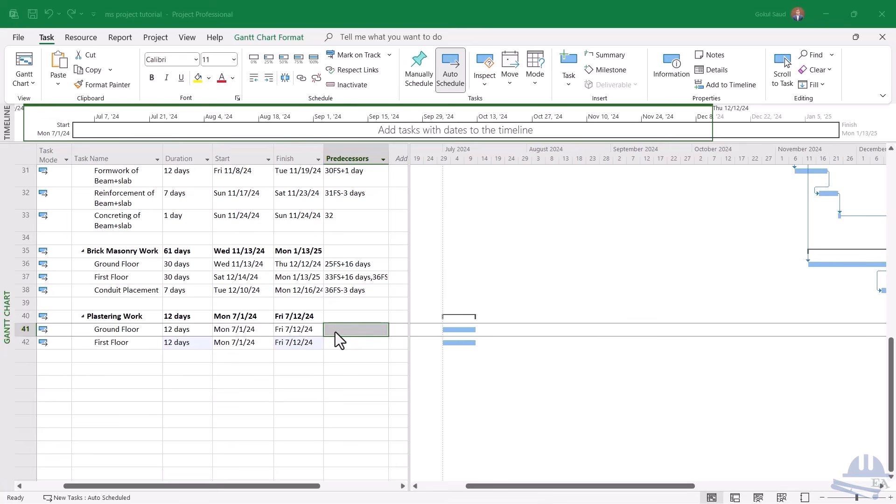
pyautogui.click(339, 332)
pyautogui.write('36ss')
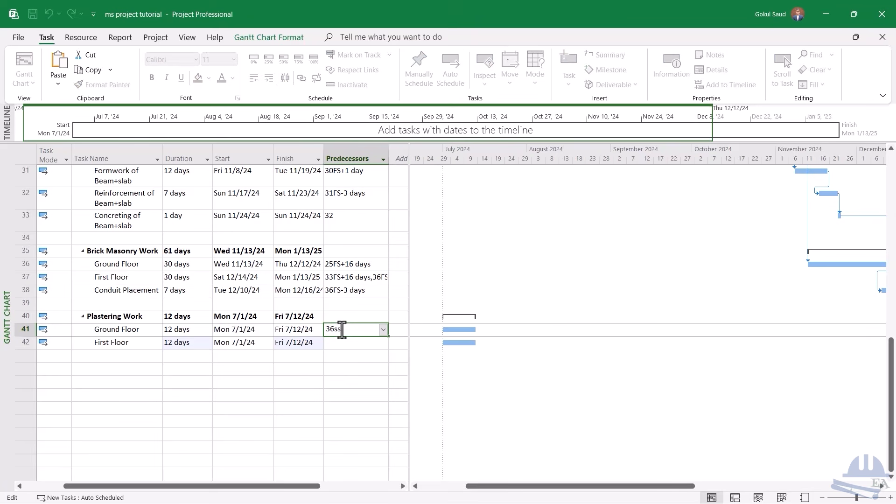
pyautogui.write('-12')
pyautogui.write('d')
pyautogui.press('Return')
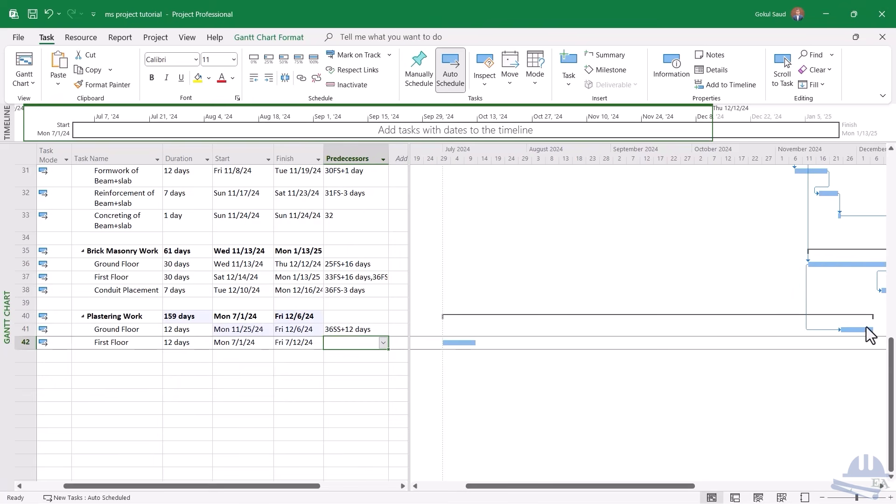
# Link First Floor plastering to the start of First Floor brick masonry with the predecessor 37SS+12 days
pyautogui.click(372, 338)
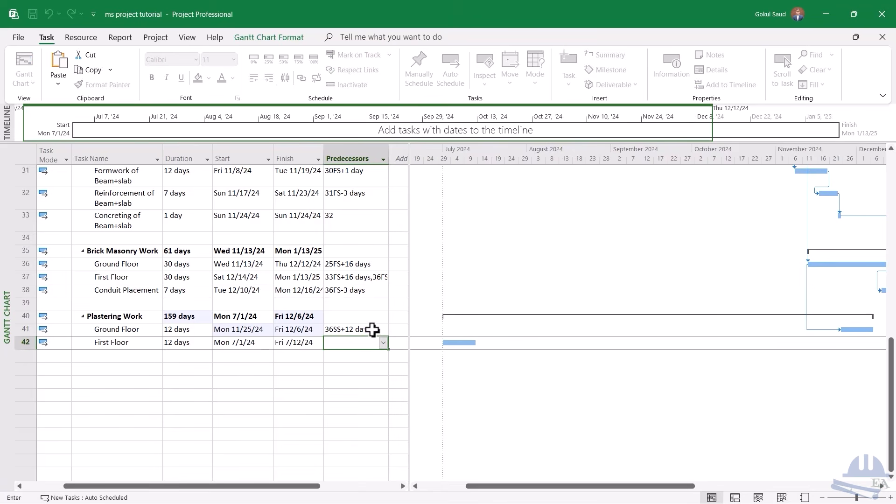
pyautogui.write('37ss+12')
pyautogui.press('Return')
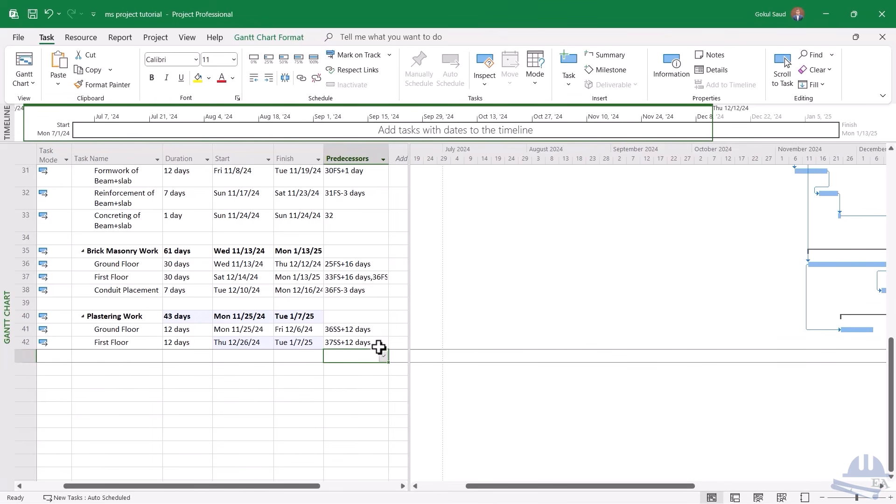
pyautogui.click(373, 343)
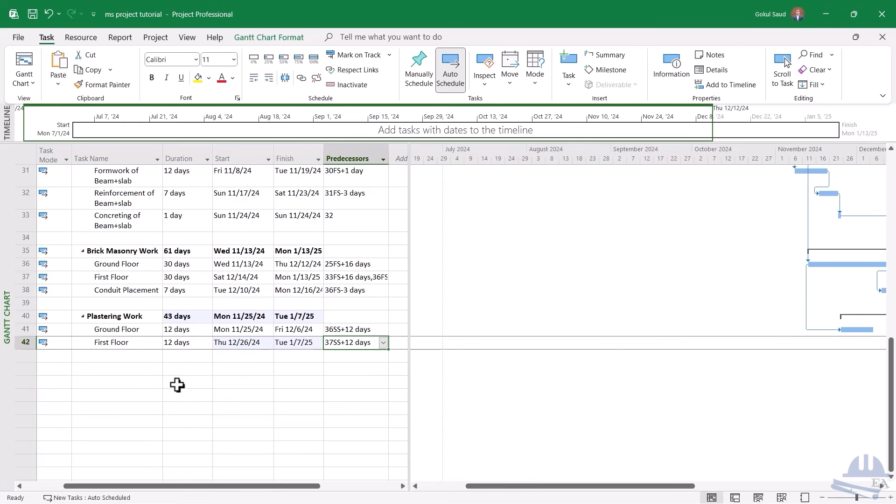
# Add a Flooring Work task beneath the Plastering Work block, leaving one blank row between them
pyautogui.scroll(-1, 176, 380)
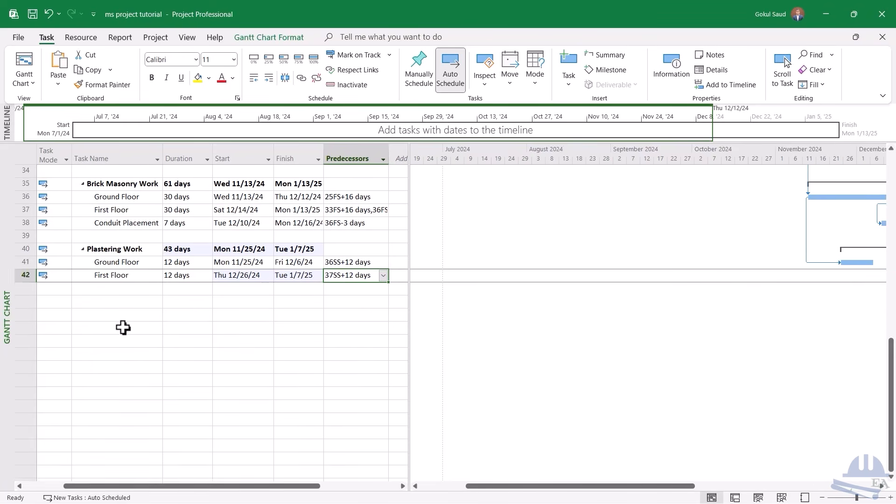
pyautogui.click(114, 304)
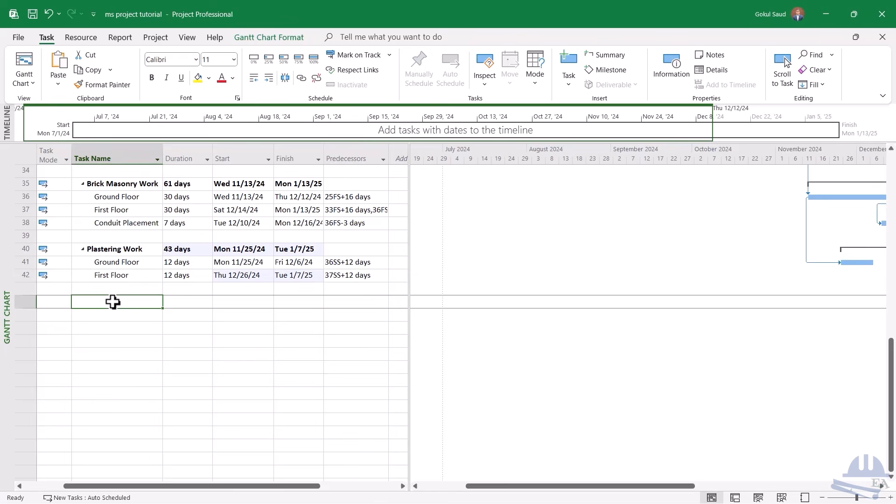
pyautogui.write('Floor')
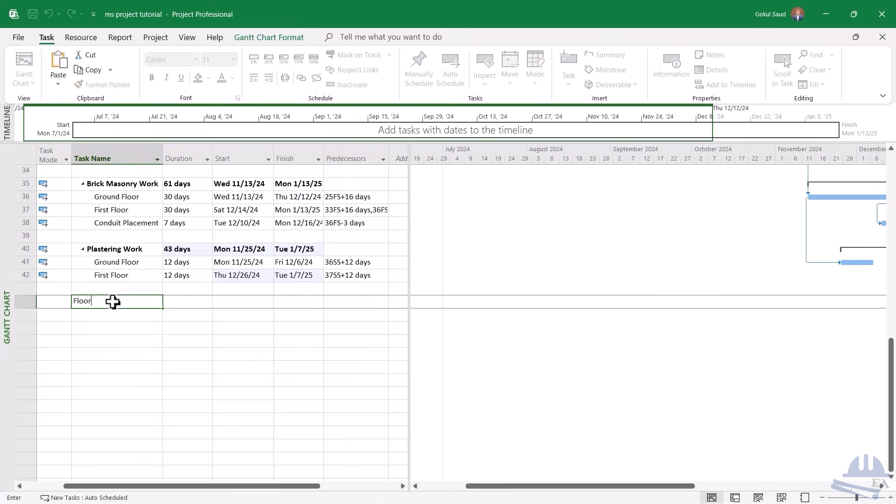
pyautogui.write('ing Work')
pyautogui.press('Return')
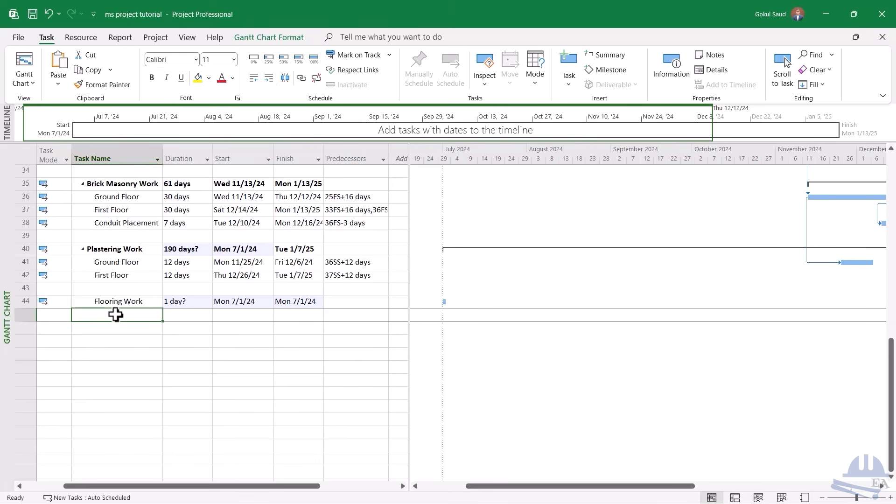
# Add Ground Floor and First Floor tasks directly beneath Flooring Work
pyautogui.write('Groun')
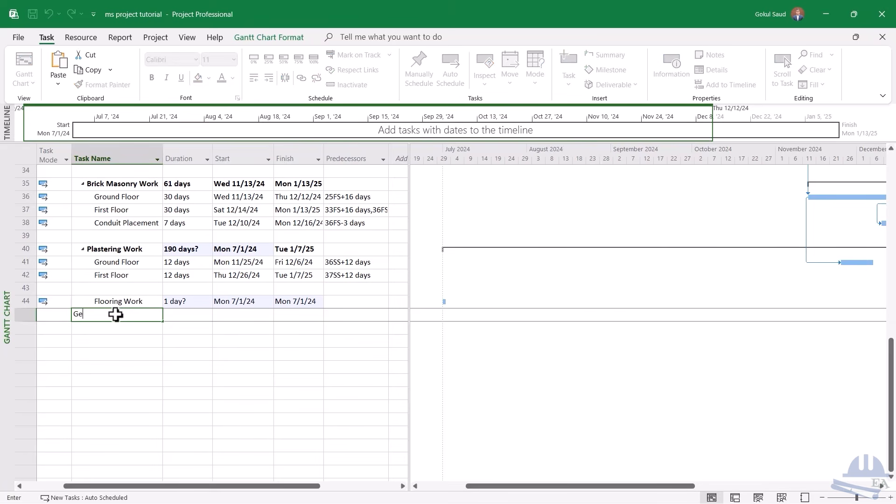
pyautogui.write('d f')
pyautogui.press('BackSpace')
pyautogui.write('Floor')
pyautogui.press('Return')
pyautogui.write('First Floor')
pyautogui.press('Return')
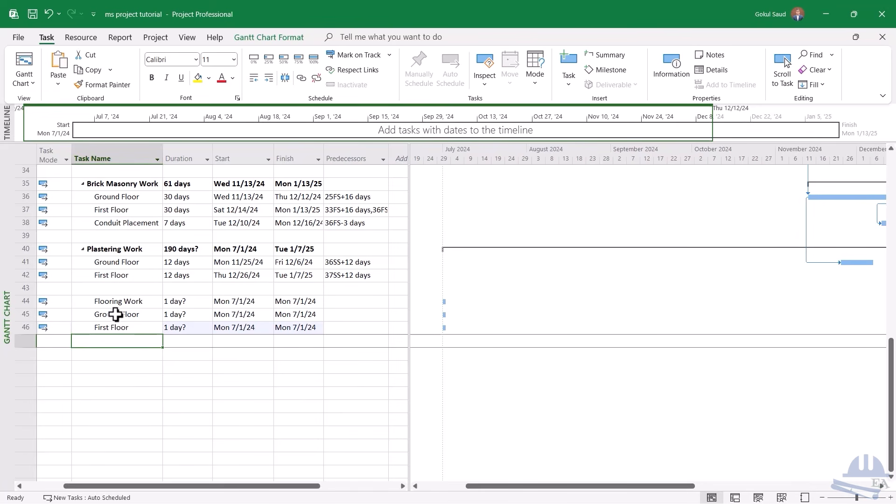
# Outdent Flooring Work one level so it becomes the summary task of the two floor tasks below it
pyautogui.click(116, 314)
pyautogui.click(115, 300)
pyautogui.click(254, 78)
pyautogui.click(132, 314)
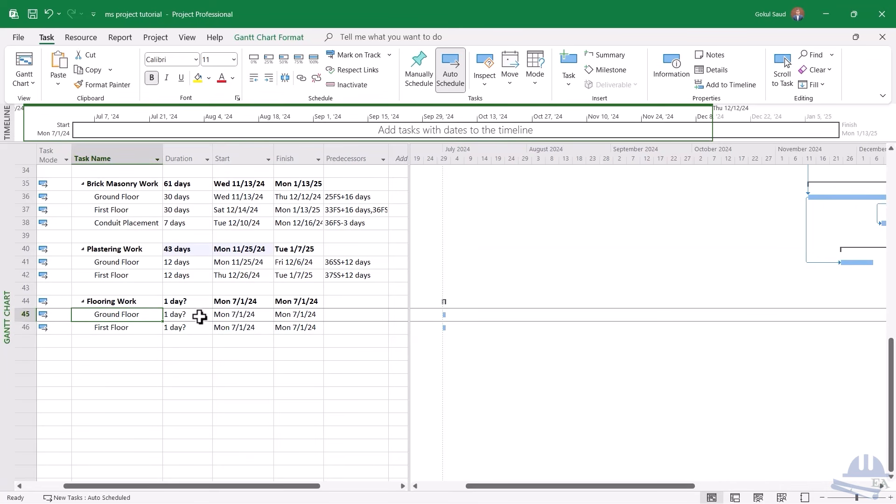
# Set the durations of the Ground Floor and First Floor flooring tasks to 14 days each
pyautogui.click(199, 317)
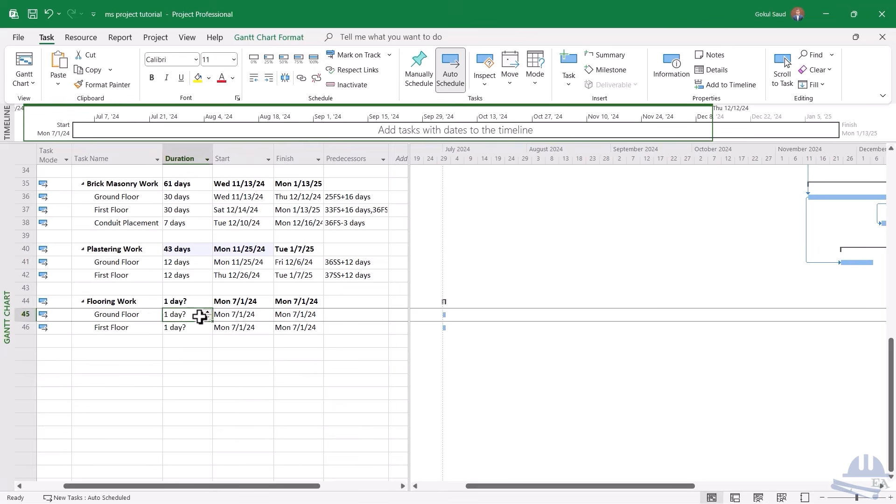
pyautogui.write('14')
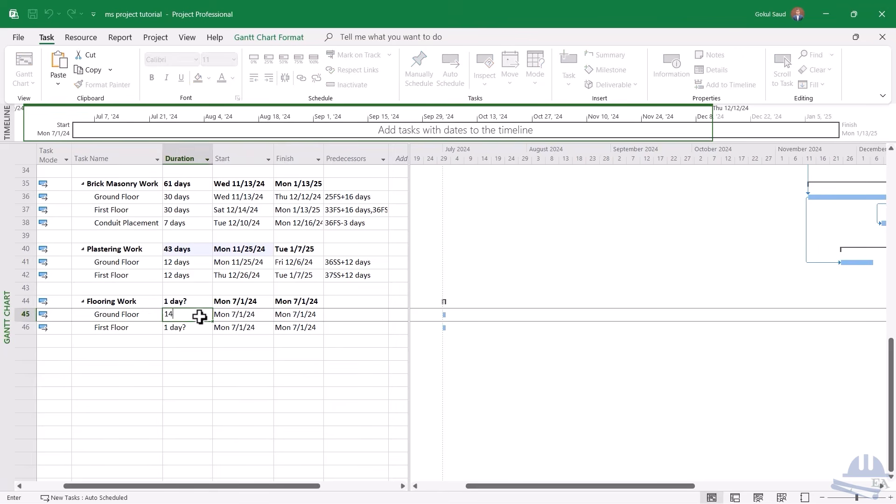
pyautogui.press('Return')
pyautogui.write('14')
pyautogui.press('Return')
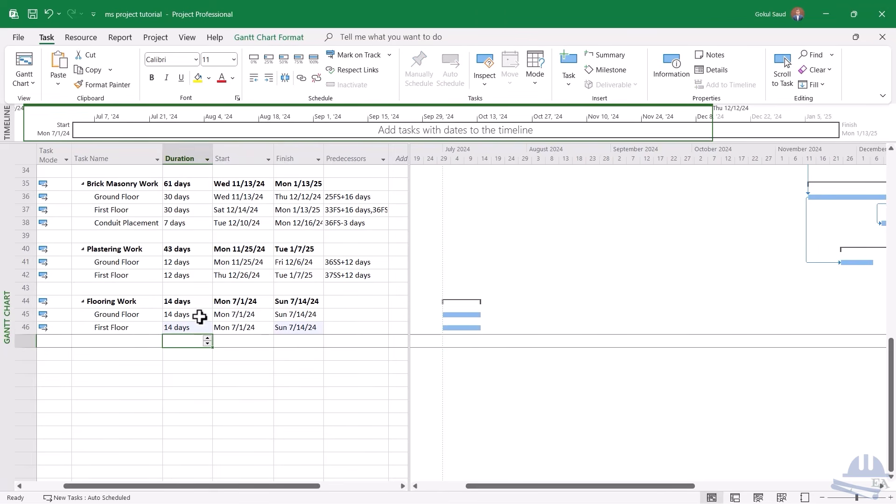
# Make Ground Floor flooring follow the completion of Ground Floor plastering with the predecessor 41FS
pyautogui.click(356, 316)
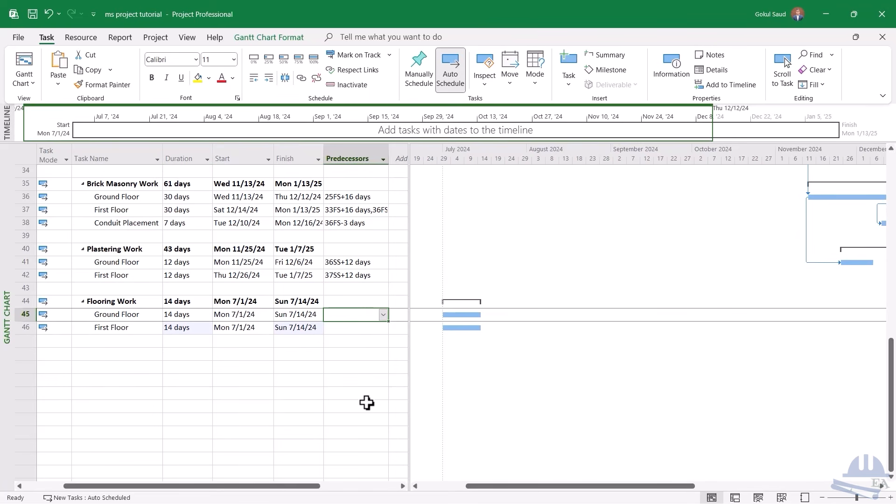
pyautogui.write('41FS')
pyautogui.press('Return')
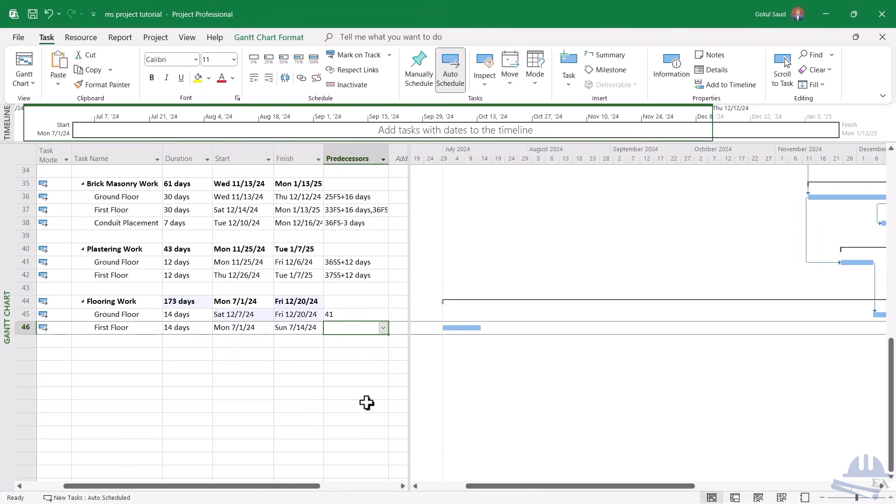
# Make First Floor flooring follow the completion of First Floor plastering by setting its predecessor to 42
pyautogui.write('42')
pyautogui.press('Return')
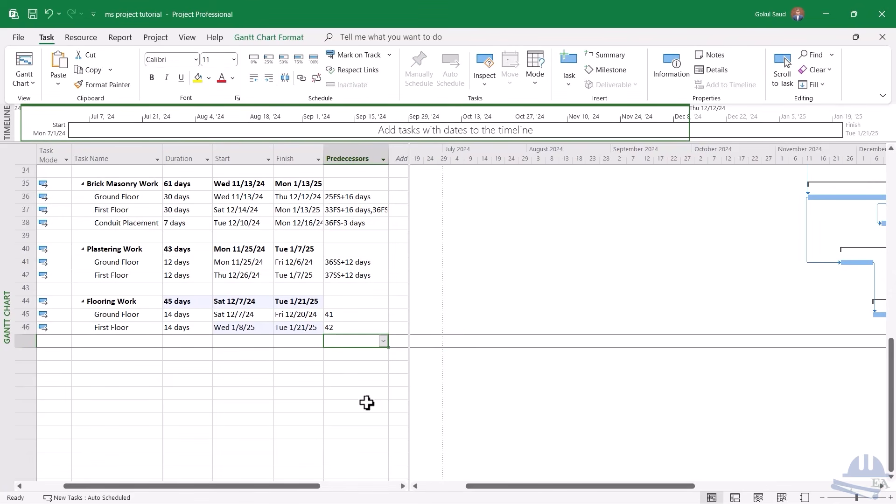
# Add a Final Finishing task one blank row below the flooring tasks and outdent it to the level of Flooring Work
pyautogui.click(130, 359)
pyautogui.write('Final Finishing')
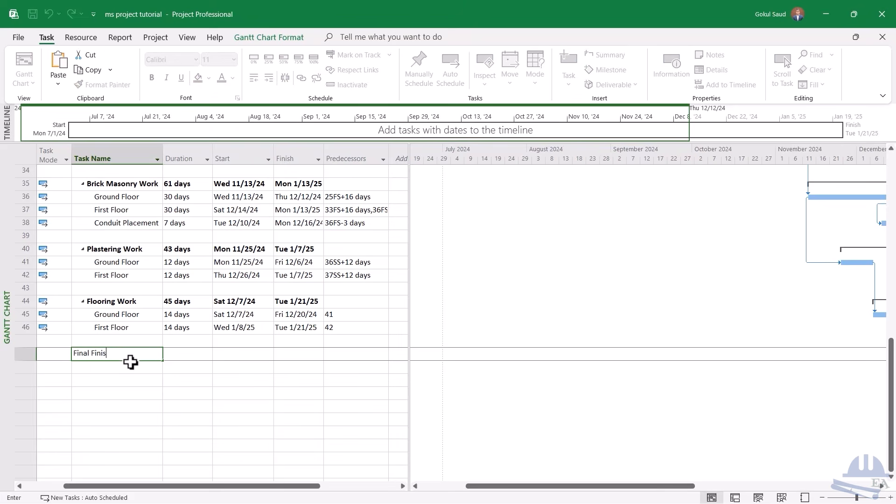
pyautogui.press('Return')
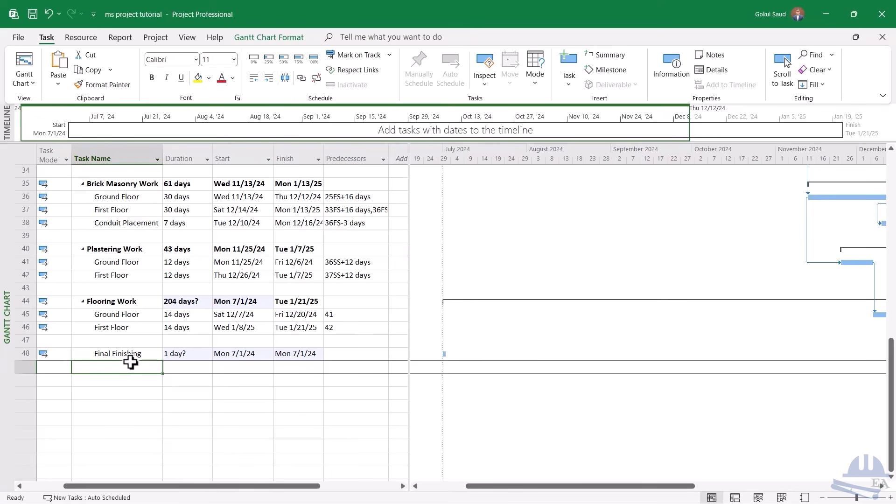
pyautogui.click(123, 354)
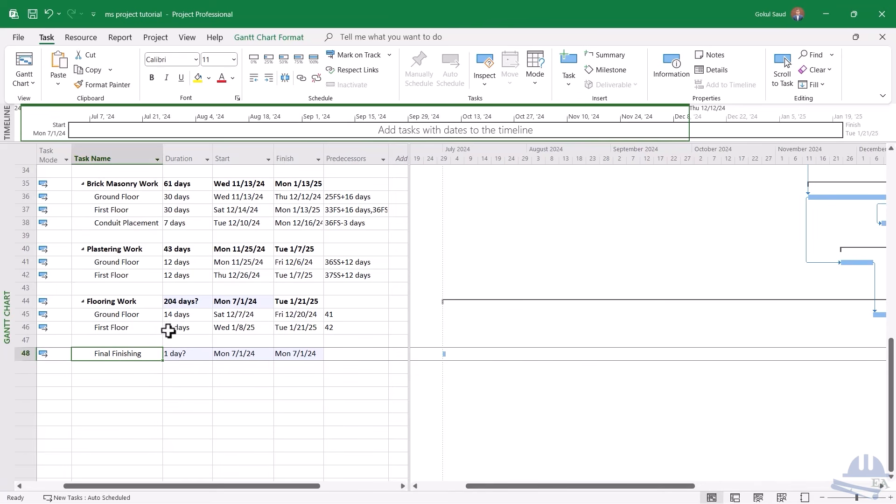
pyautogui.click(253, 78)
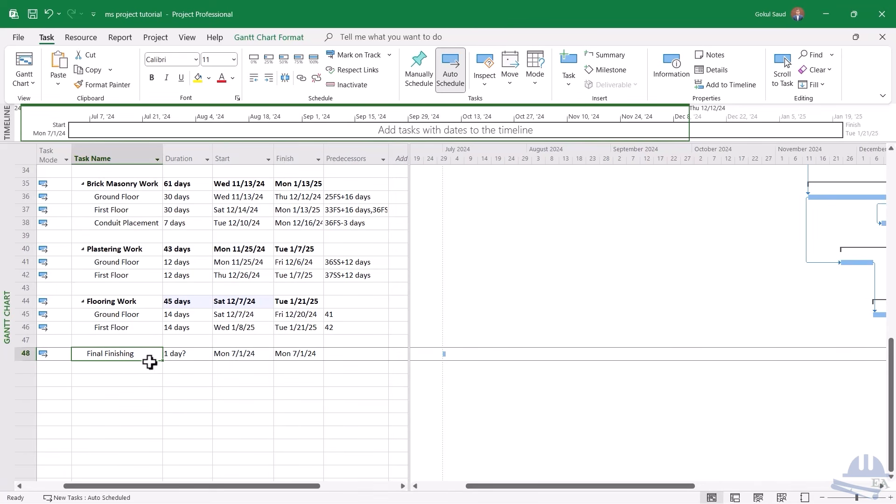
# Set the Final Finishing duration to 120 days and its predecessor to First Floor flooring, task 46
pyautogui.click(180, 355)
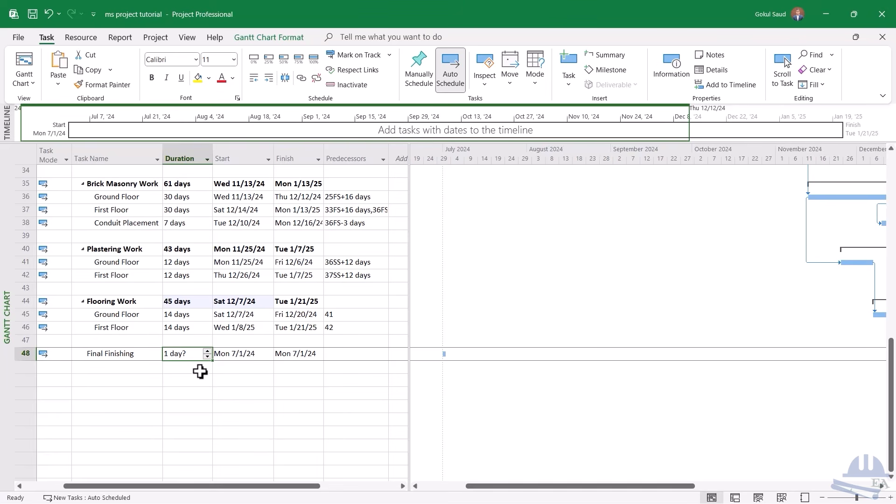
pyautogui.write('120')
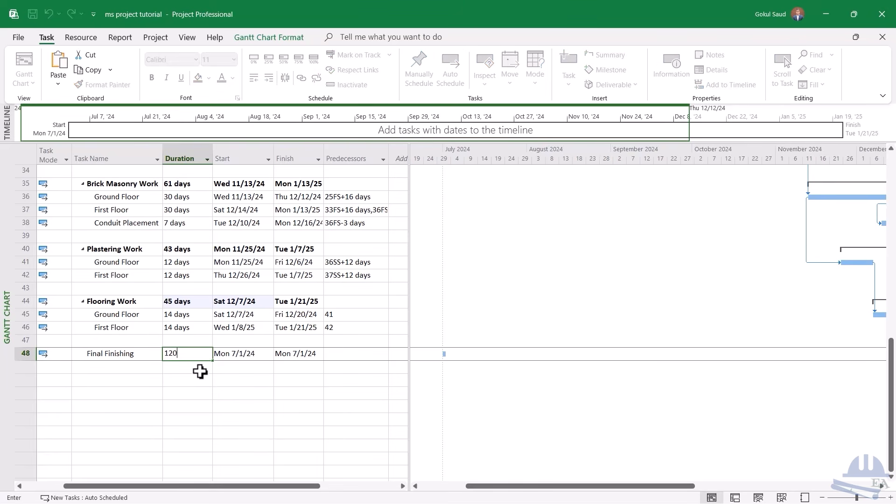
pyautogui.press('Return')
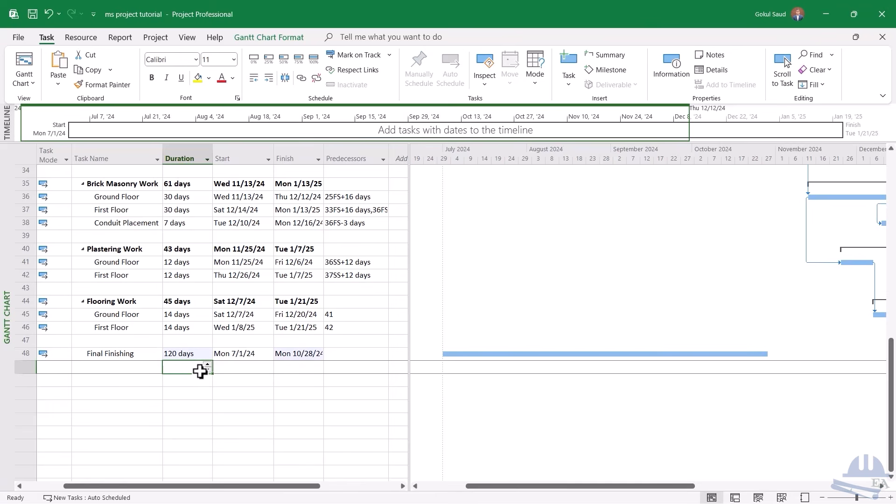
pyautogui.click(355, 354)
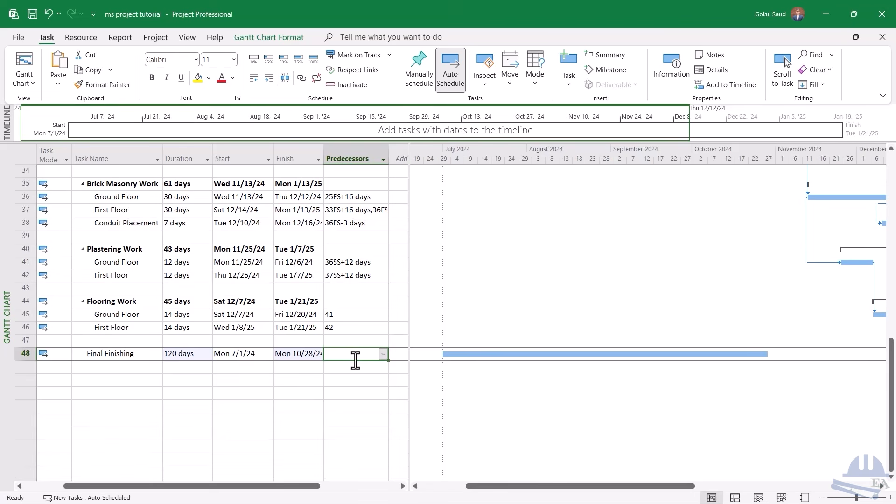
pyautogui.write('46')
pyautogui.press('Return')
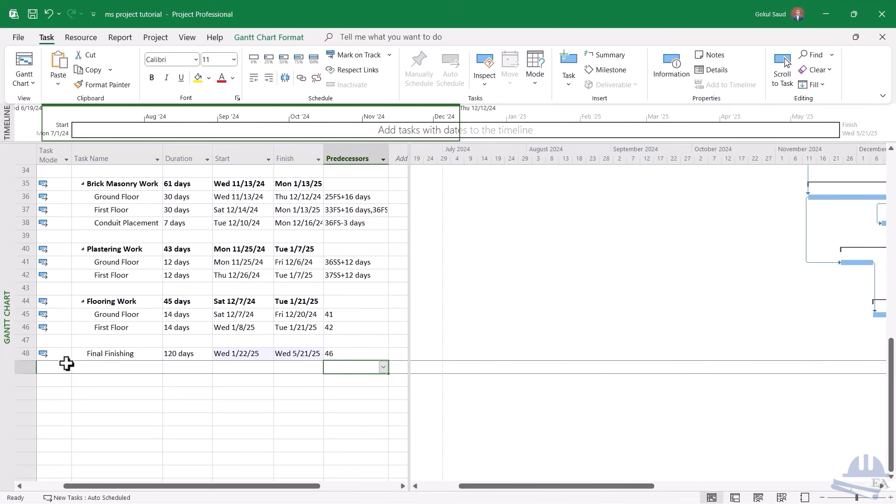
# Add a Site Development task one blank row below Final Finishing with a duration of 120 days
pyautogui.click(108, 380)
pyautogui.write('Sit')
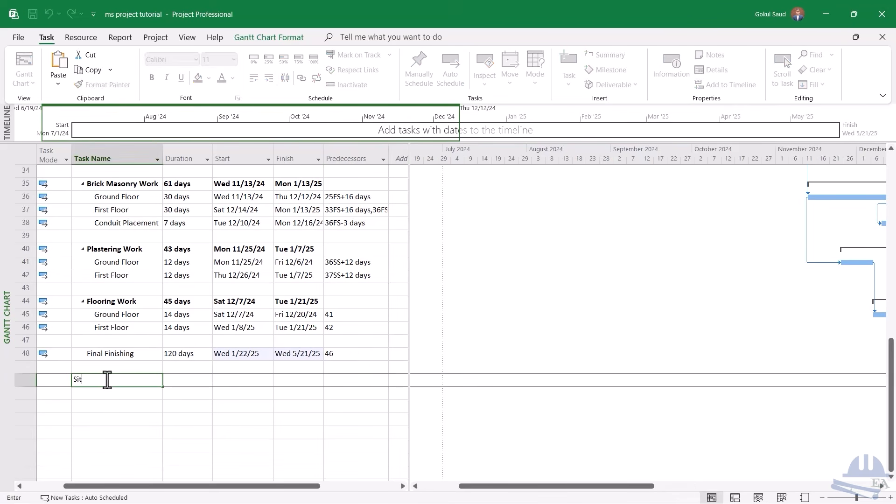
pyautogui.write('e Development')
pyautogui.press('Tab')
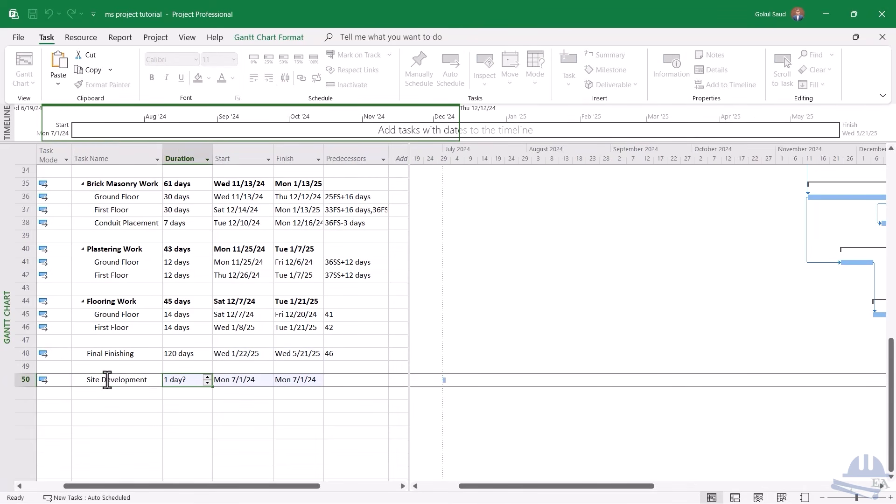
pyautogui.click(186, 381)
pyautogui.press('BackSpace')
pyautogui.press('BackSpace')
pyautogui.press('BackSpace')
pyautogui.press('BackSpace')
pyautogui.press('BackSpace')
pyautogui.write('120')
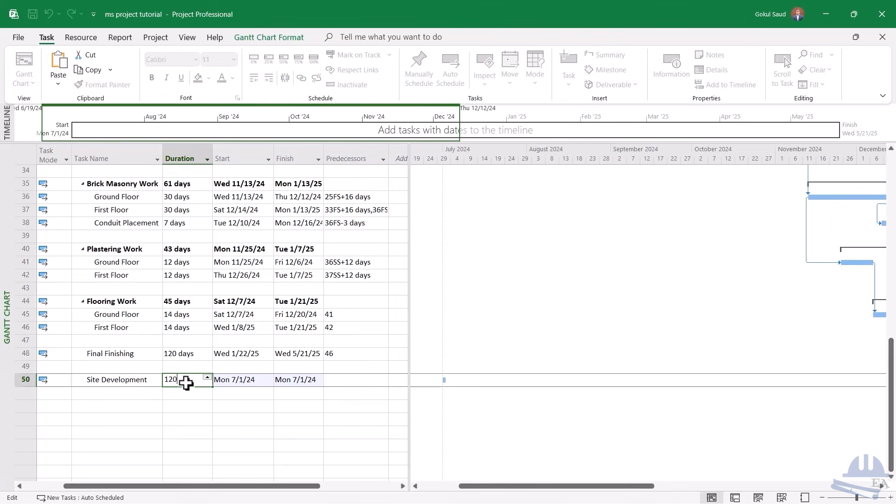
pyautogui.press('Return')
# Link Site Development finish-to-finish with Final Finishing using the predecessor 48FF
pyautogui.click(349, 380)
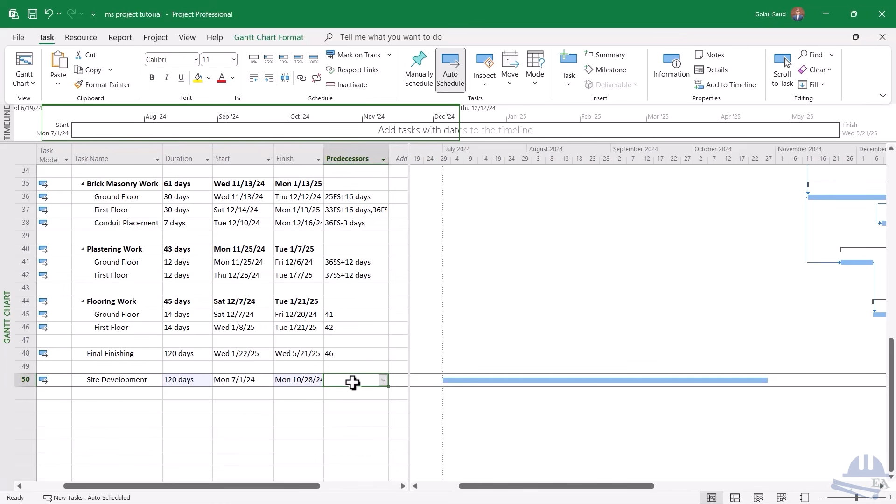
pyautogui.write('48ff')
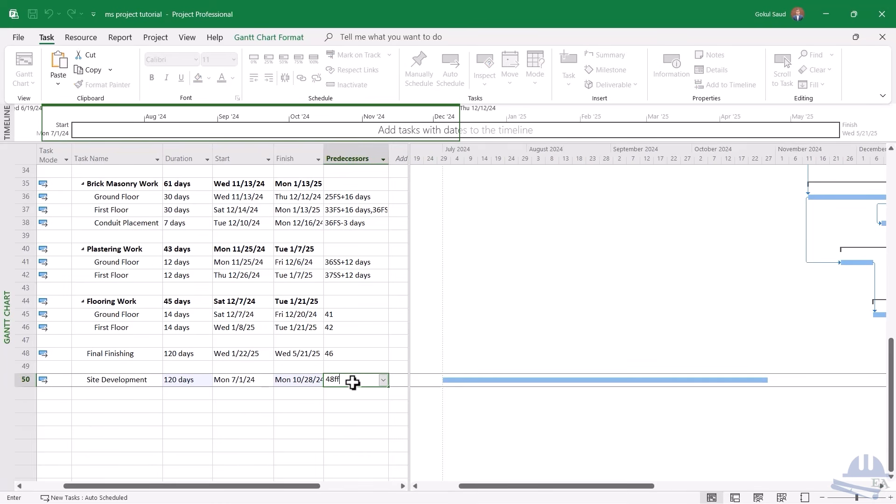
pyautogui.press('Return')
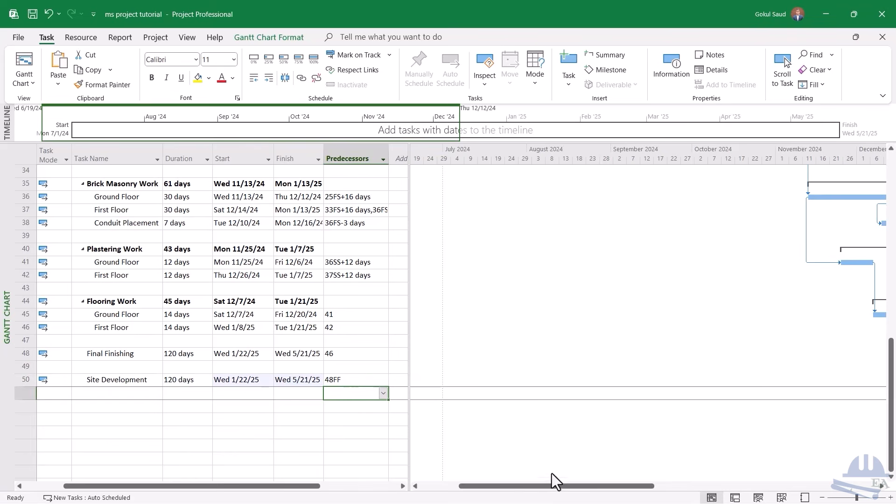
# Turn on the Critical Tasks bar style to highlight the schedule's critical path in the Gantt chart
pyautogui.moveTo(552, 489); pyautogui.dragTo(777, 491)
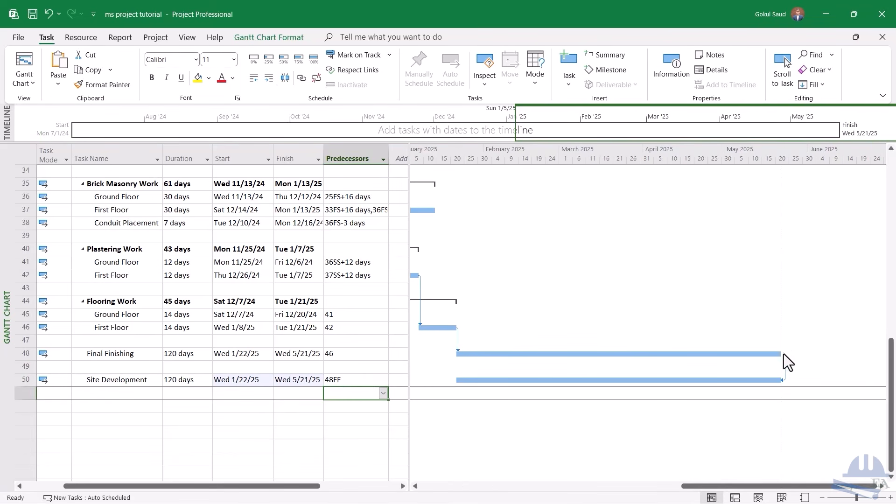
pyautogui.moveTo(731, 486); pyautogui.dragTo(682, 487)
pyautogui.click(570, 382)
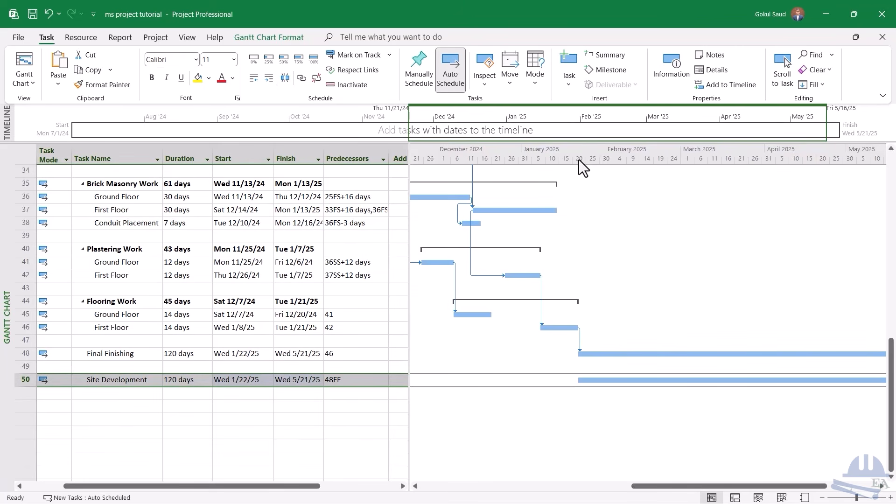
pyautogui.moveTo(665, 487); pyautogui.dragTo(402, 450)
pyautogui.scroll(11, 262, 406)
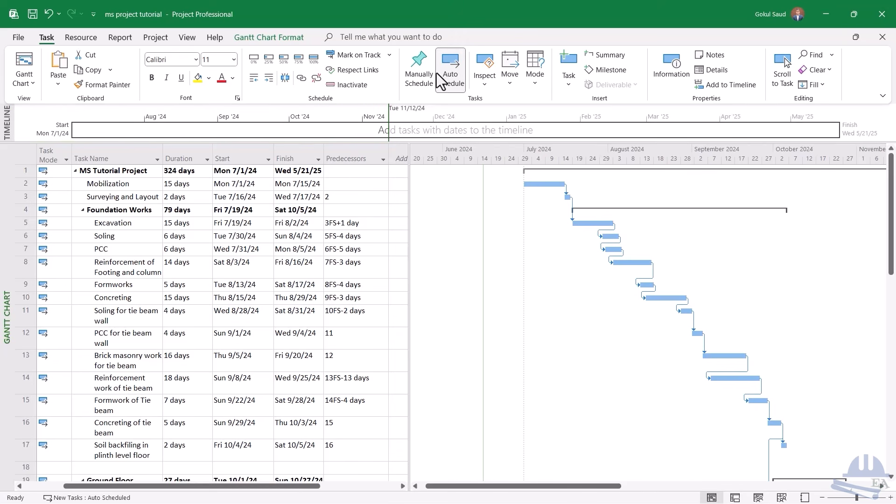
pyautogui.click(273, 41)
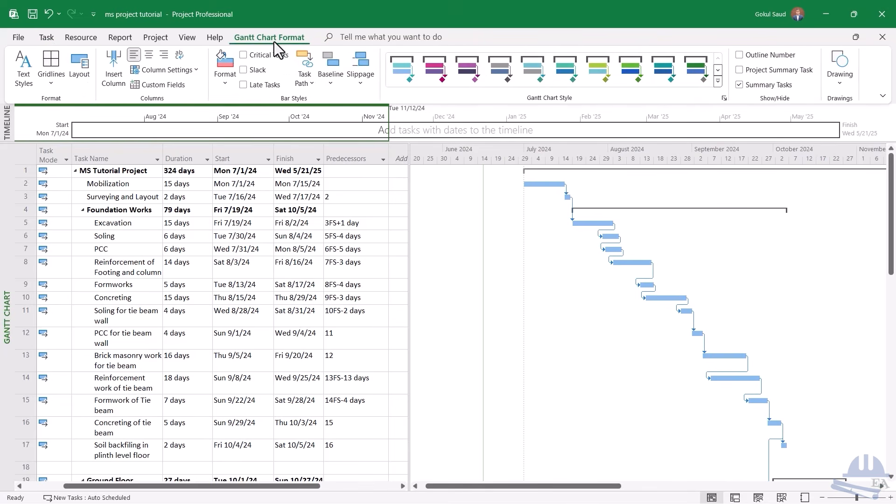
pyautogui.click(257, 61)
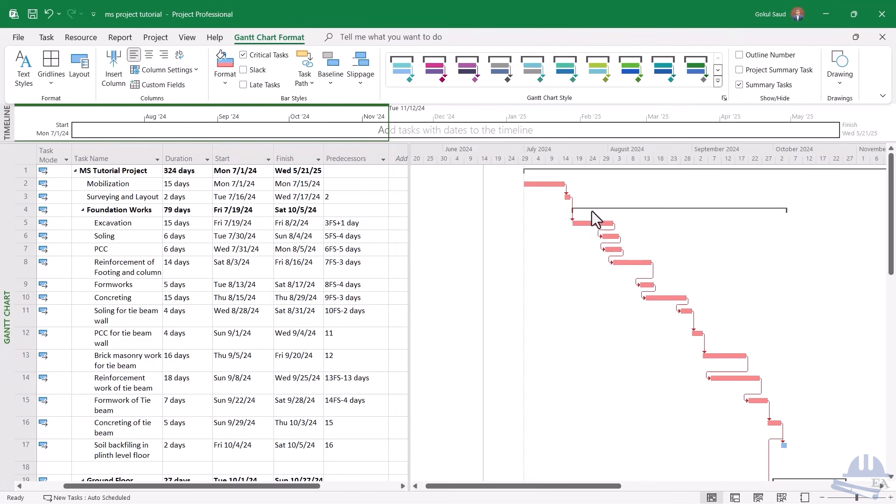
# Examine the critical and non-critical bars and the full task list from Foundation Works through Site Development
pyautogui.moveTo(554, 482); pyautogui.dragTo(596, 487)
pyautogui.scroll(-6, 726, 383)
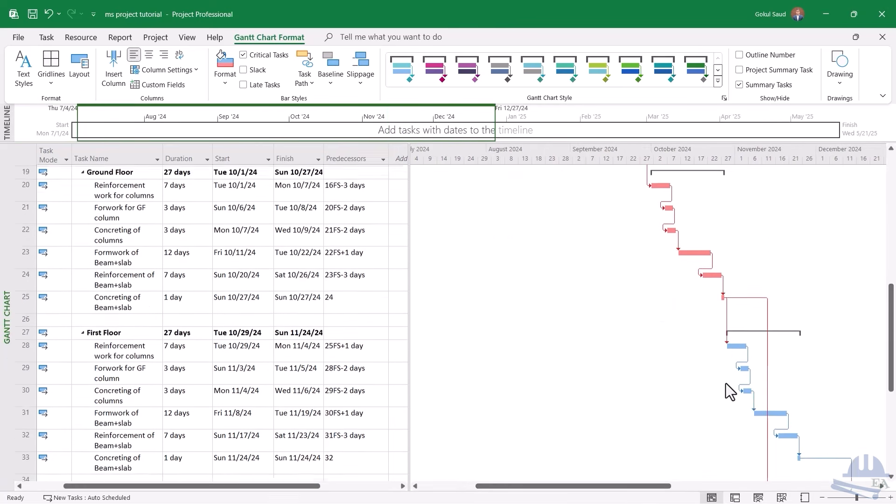
pyautogui.moveTo(639, 486); pyautogui.dragTo(696, 464)
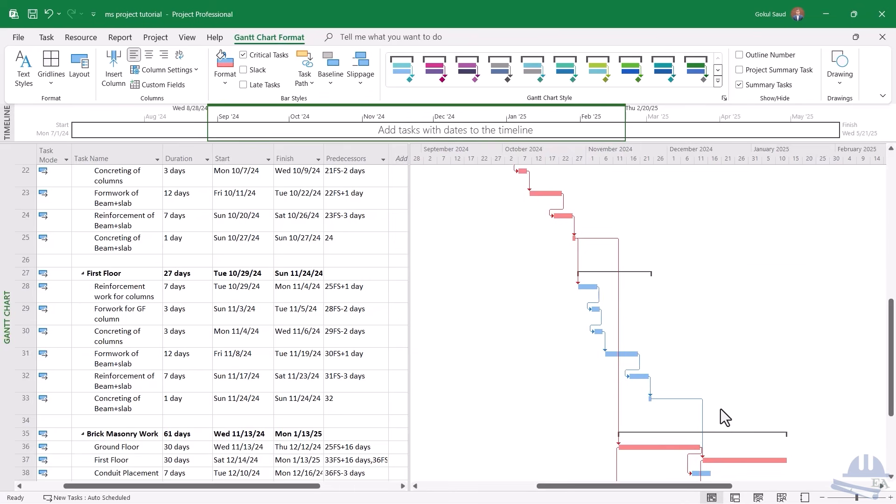
pyautogui.scroll(-5, 721, 409)
pyautogui.moveTo(682, 488); pyautogui.dragTo(584, 489)
pyautogui.scroll(6, 736, 410)
pyautogui.scroll(6, 656, 420)
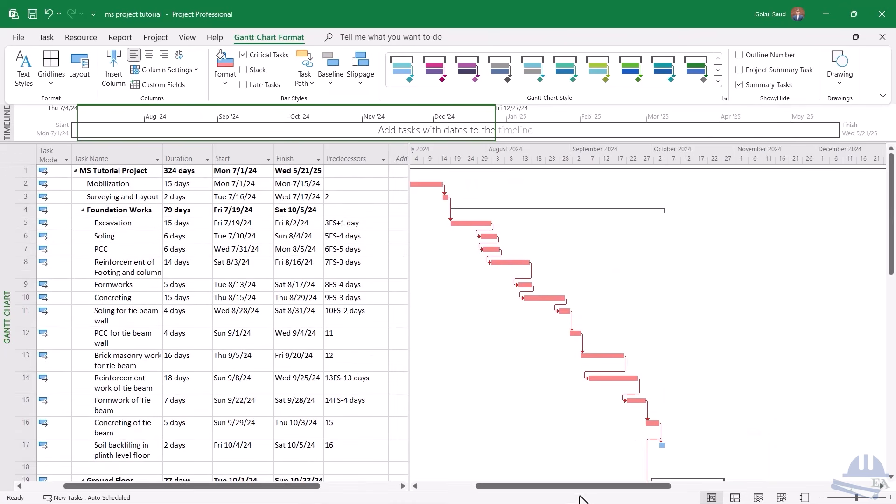
pyautogui.moveTo(580, 492); pyautogui.dragTo(530, 486)
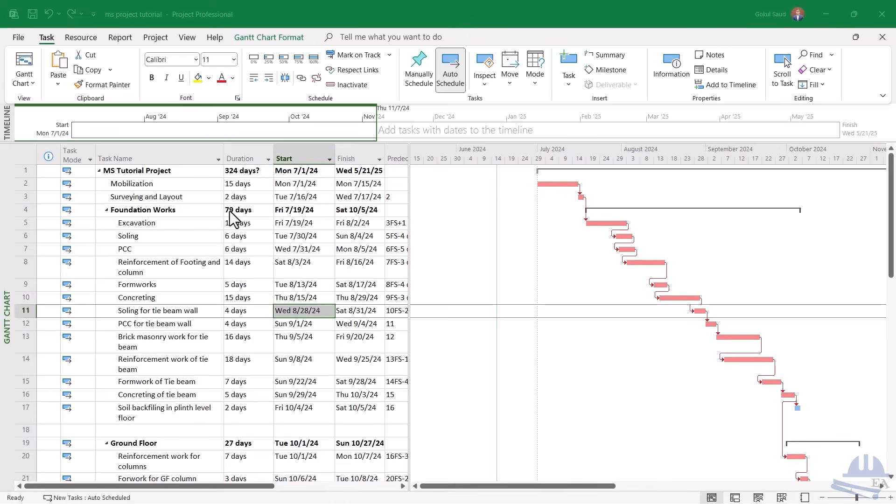
pyautogui.scroll(-5, 229, 215)
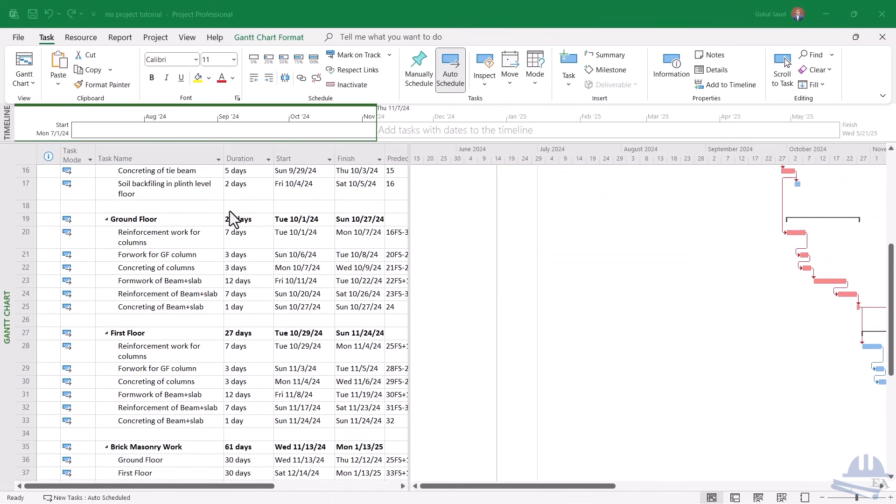
pyautogui.scroll(-2, 230, 214)
pyautogui.scroll(-2, 229, 211)
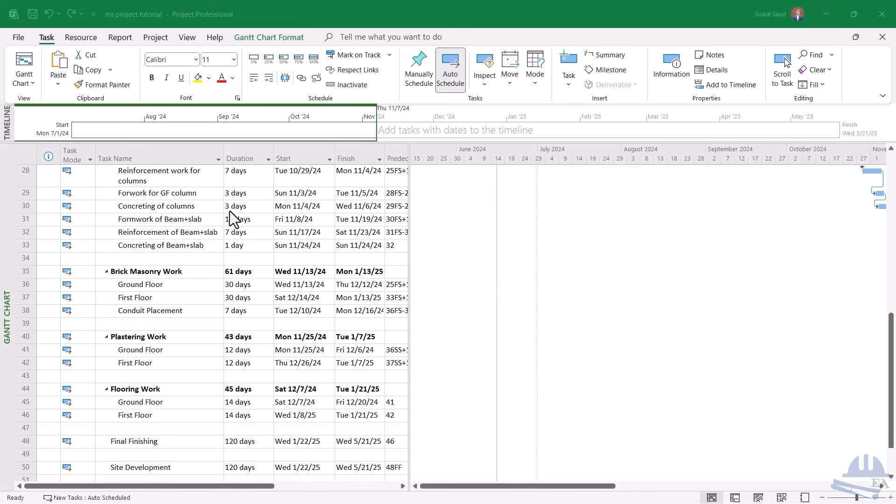
pyautogui.scroll(-1, 229, 211)
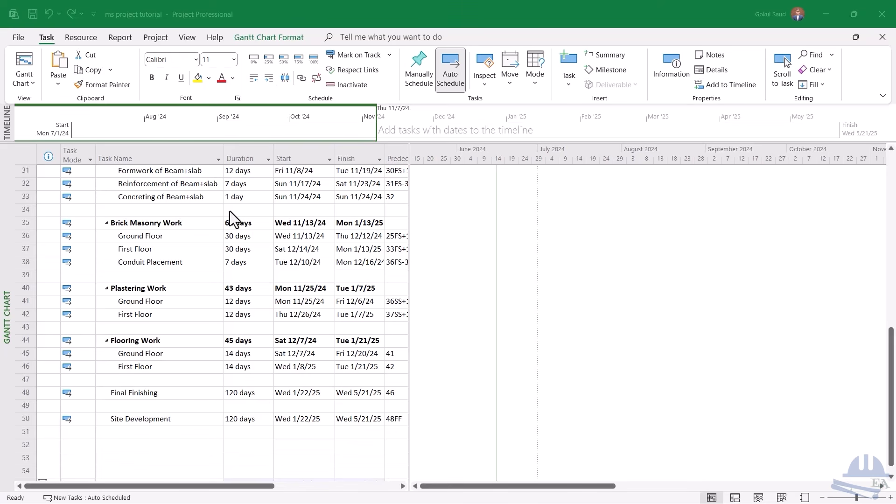
# Open the print settings for the schedule and choose Adobe PDF as the printer
pyautogui.click(258, 210)
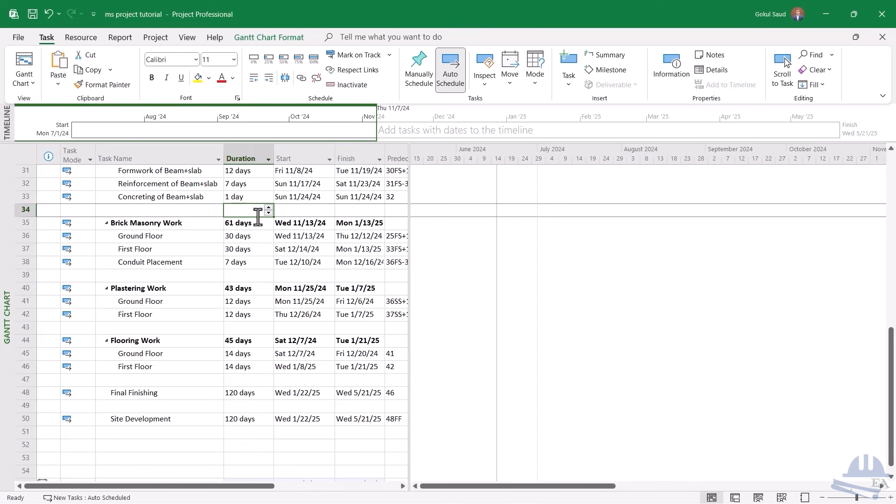
pyautogui.hotkey('ctrl', 'p')
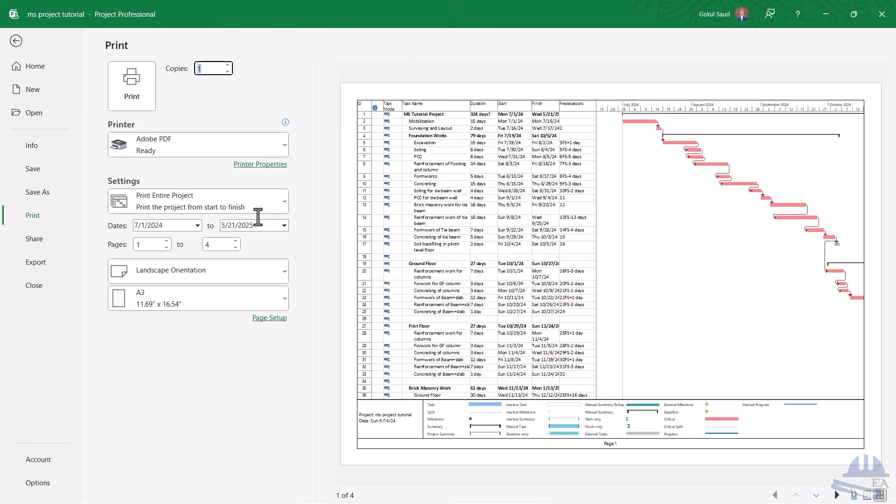
pyautogui.click(158, 147)
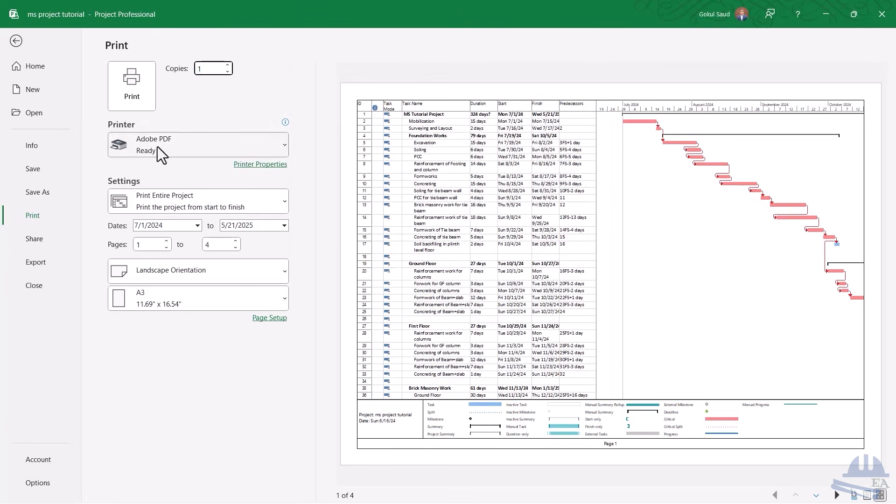
pyautogui.click(159, 172)
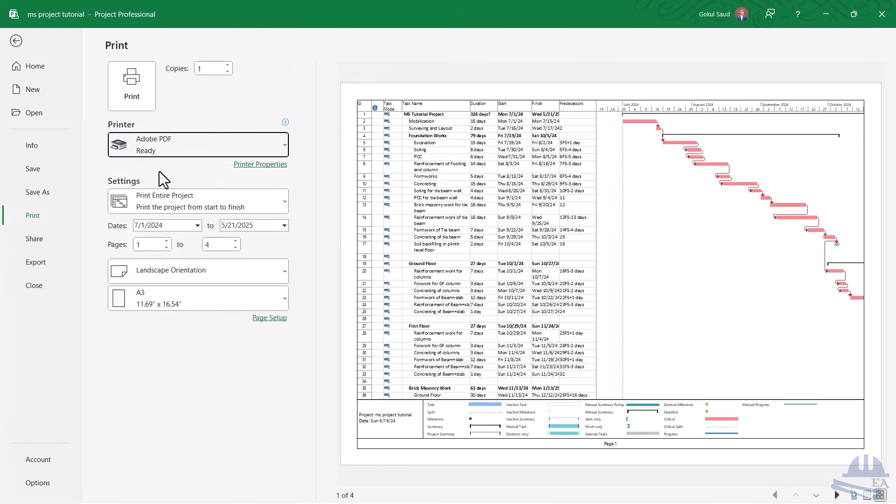
pyautogui.click(168, 147)
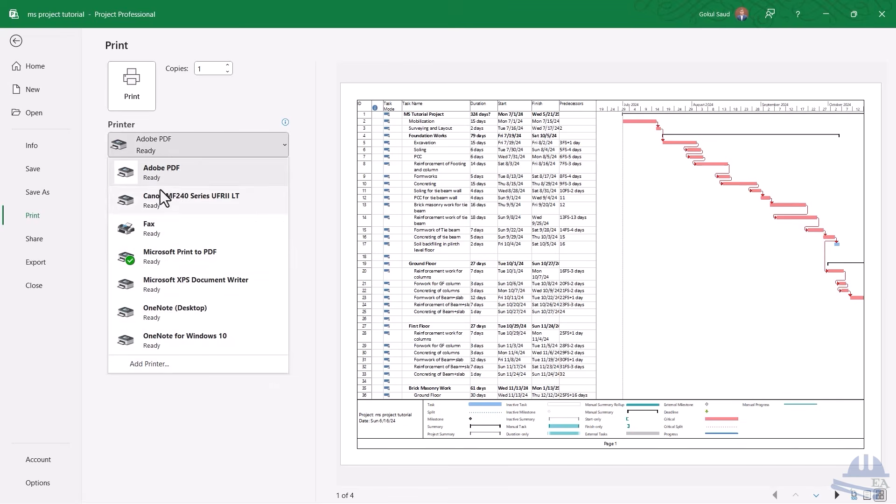
pyautogui.click(161, 177)
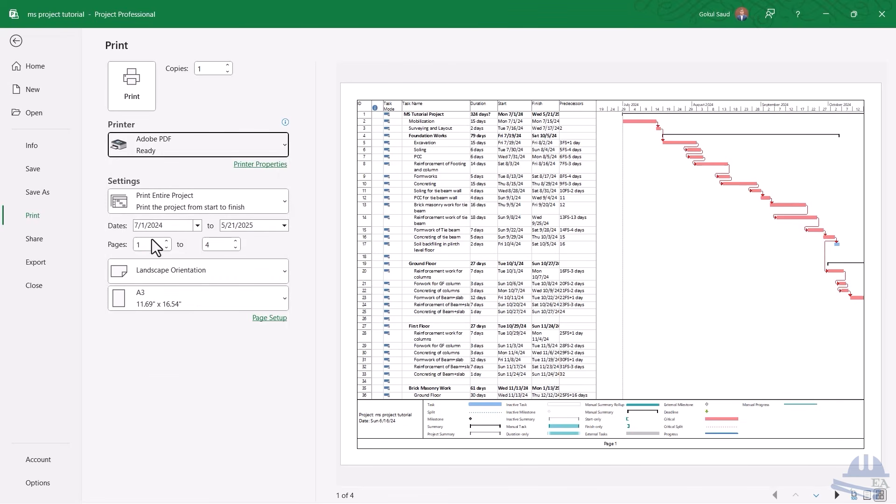
# Choose A3 as the paper size and preview all pages of the schedule together
pyautogui.click(178, 294)
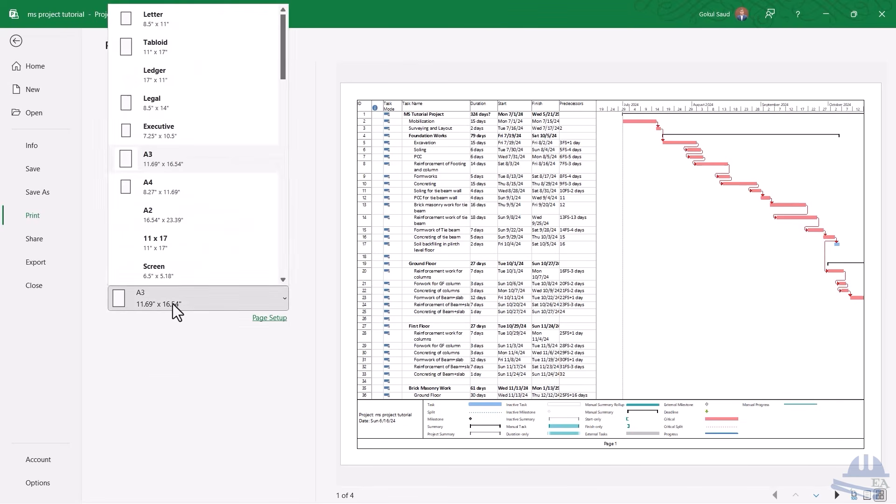
pyautogui.click(158, 158)
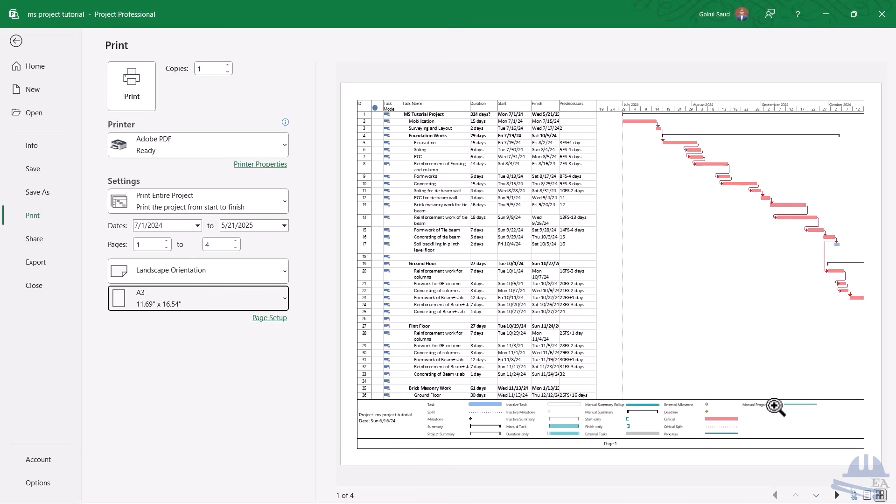
pyautogui.click(879, 496)
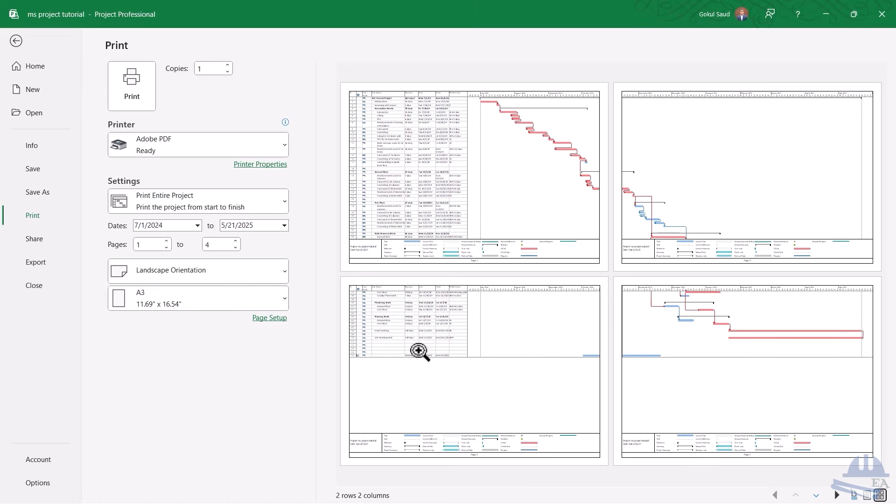
# Delete the stray unnamed 50-day task in row 55, below Site Development
pyautogui.click(16, 42)
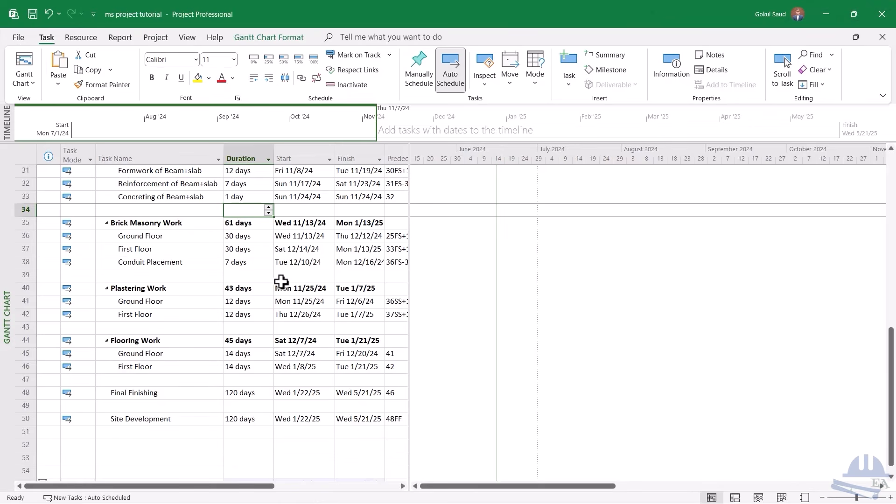
pyautogui.scroll(-6, 281, 282)
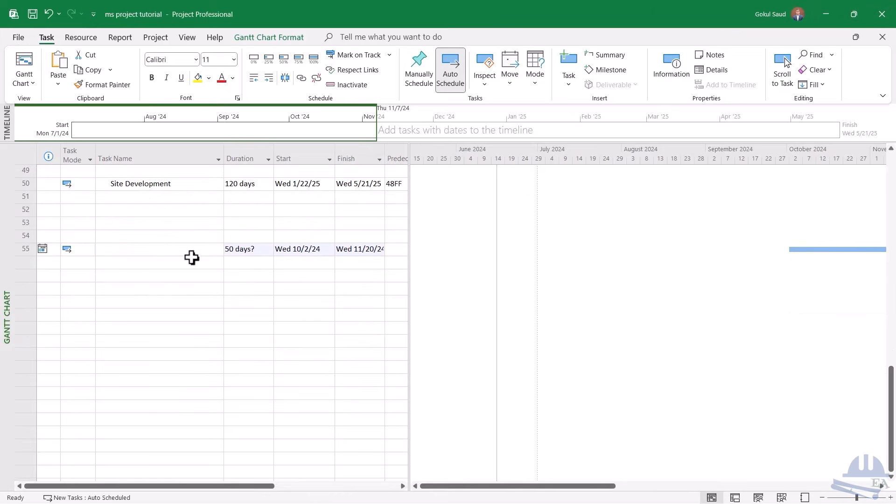
pyautogui.click(19, 249)
pyautogui.rightClick(122, 250)
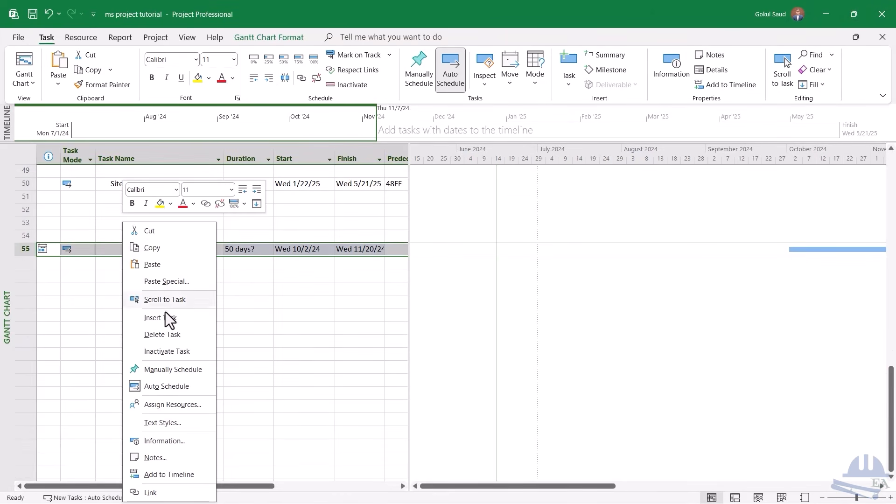
pyautogui.click(161, 334)
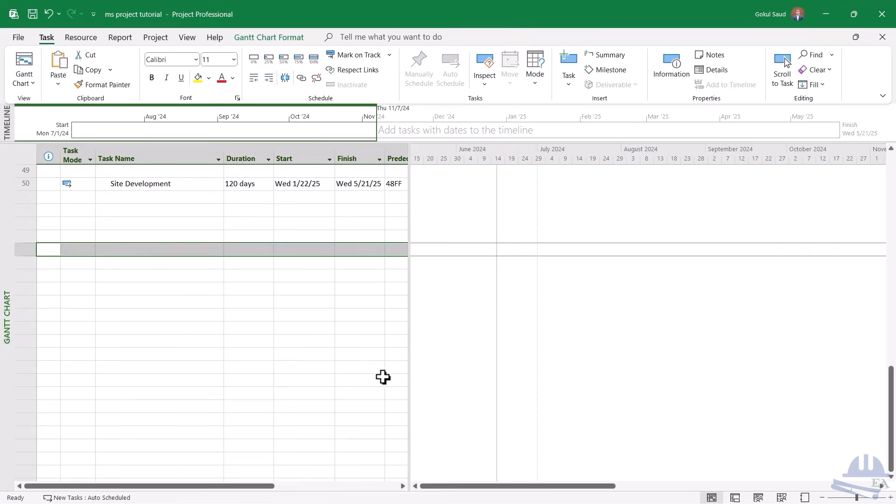
pyautogui.click(358, 367)
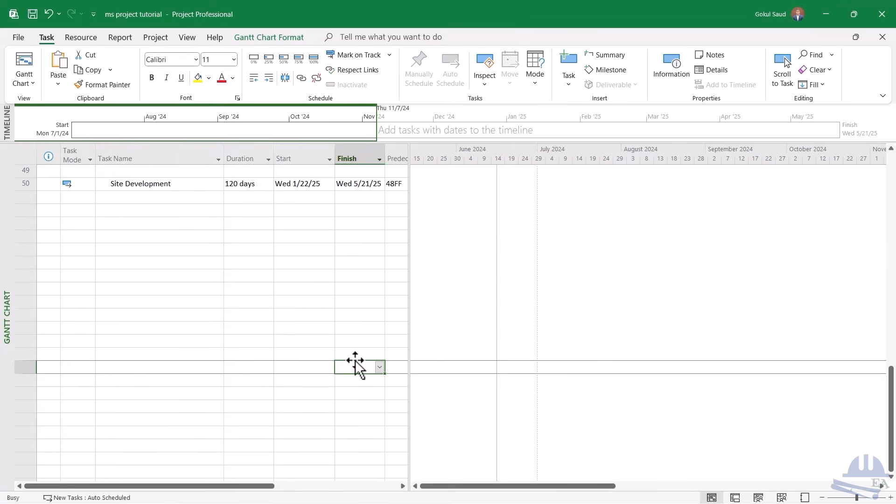
# Reopen the print preview and check the schedule's pages individually and as a multi-page overview
pyautogui.hotkey('ctrl', 'p')
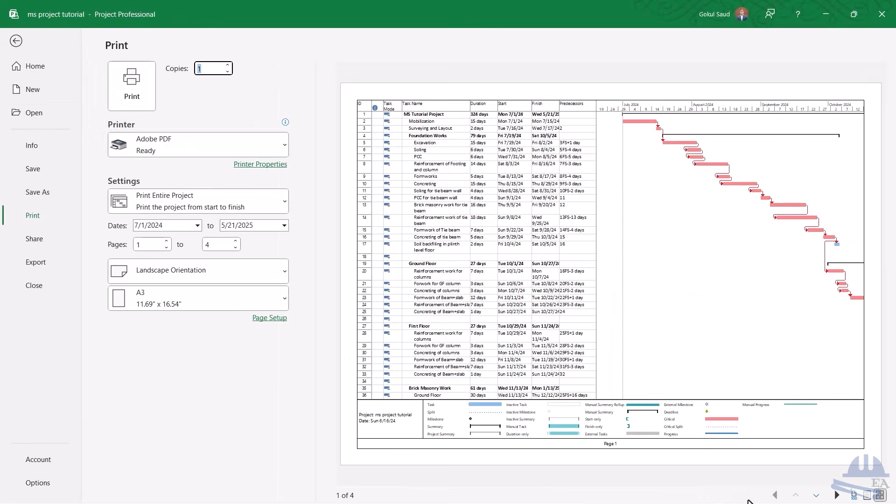
pyautogui.click(816, 495)
pyautogui.click(815, 497)
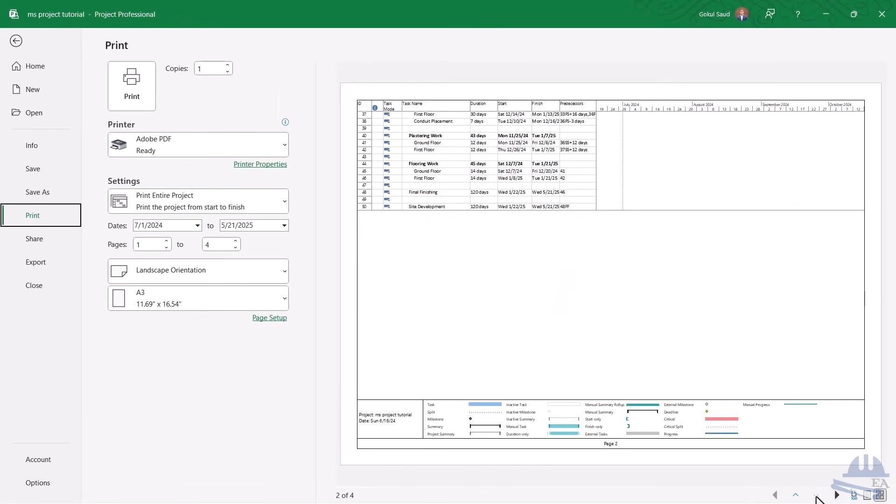
pyautogui.click(879, 495)
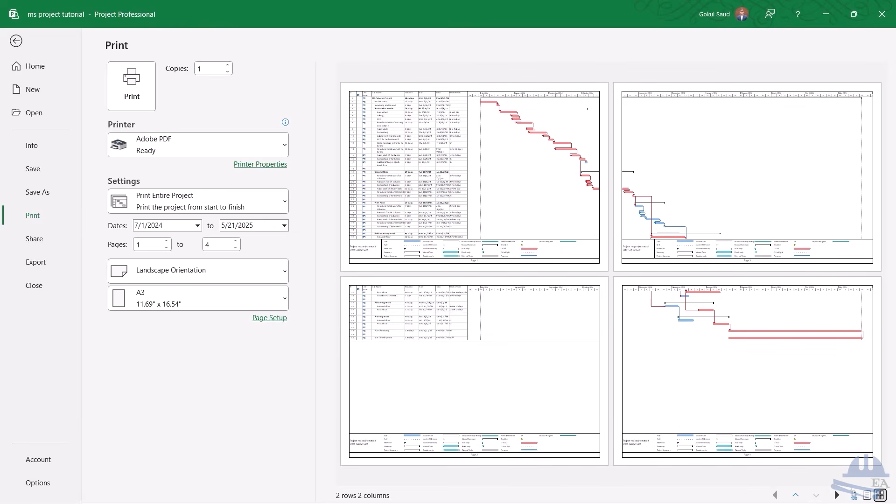
pyautogui.click(486, 182)
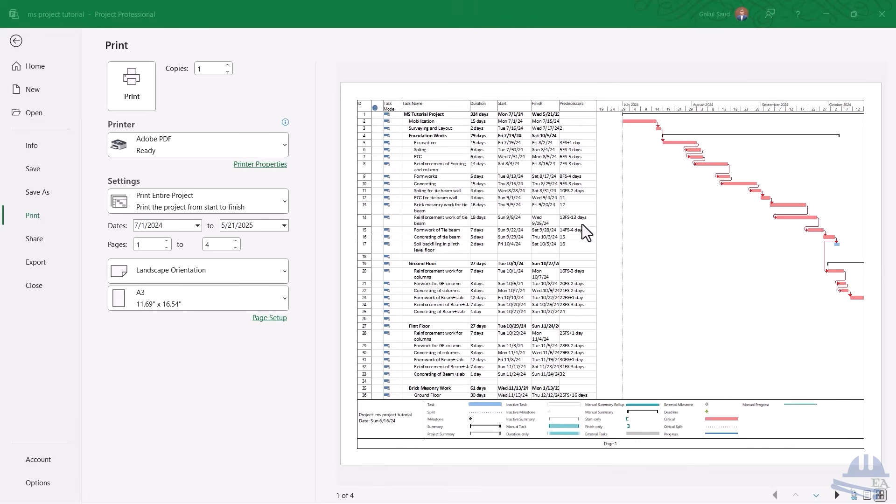
pyautogui.click(879, 495)
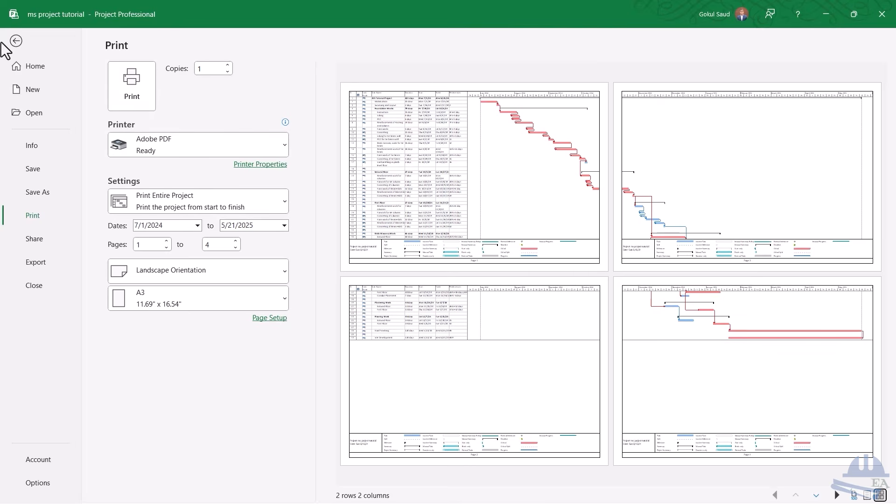
# Zoom the Gantt chart's timescale out to quarters and months and reopen the print preview
pyautogui.click(15, 41)
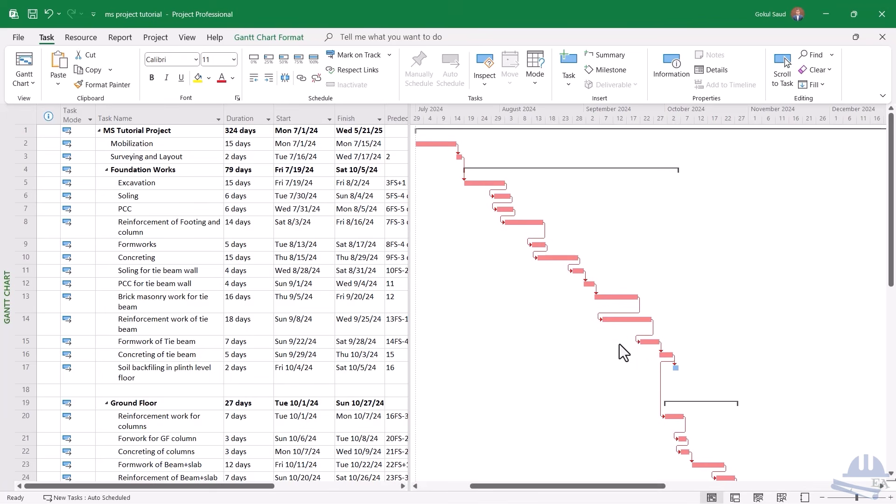
pyautogui.click(824, 498)
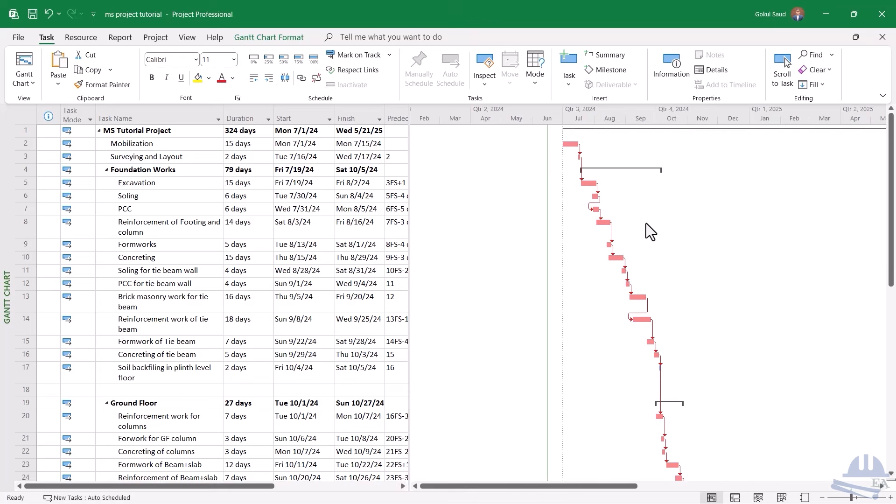
pyautogui.hotkey('ctrl', 'p')
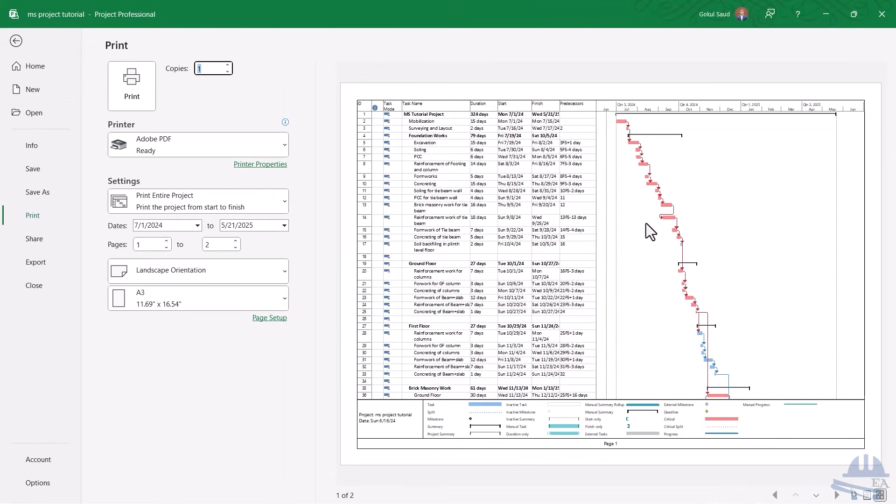
# Review both preview pages and the available paper sizes, enlarge the bars and predecessors, and return to the Gantt chart
pyautogui.click(817, 496)
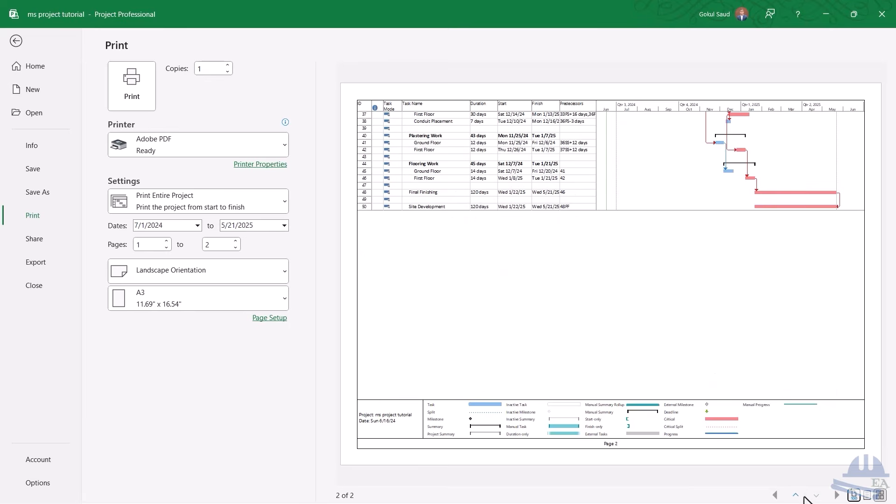
pyautogui.click(795, 495)
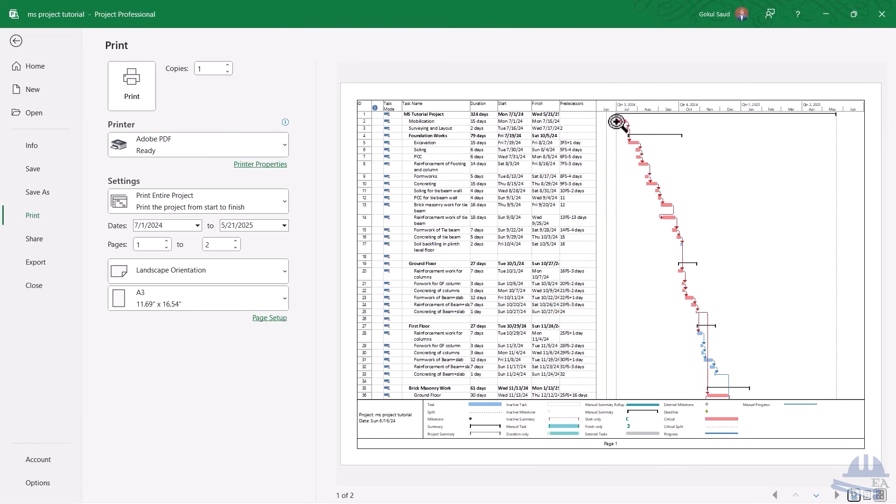
pyautogui.click(255, 299)
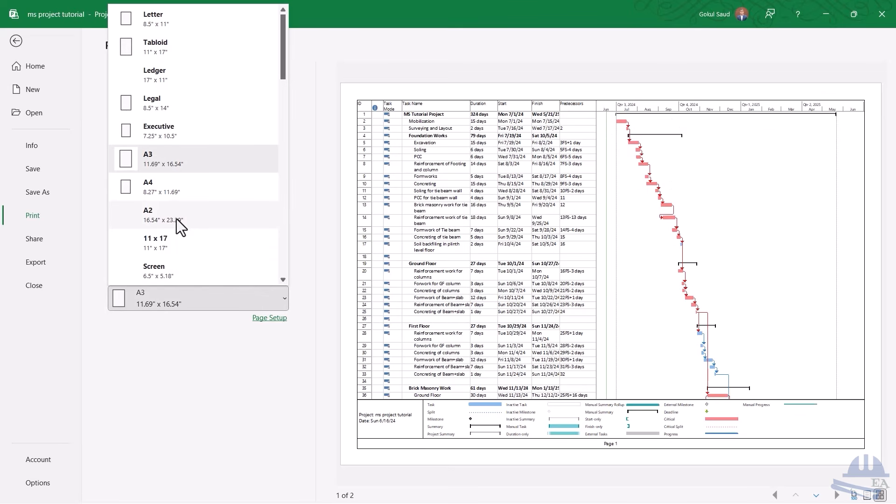
pyautogui.click(704, 195)
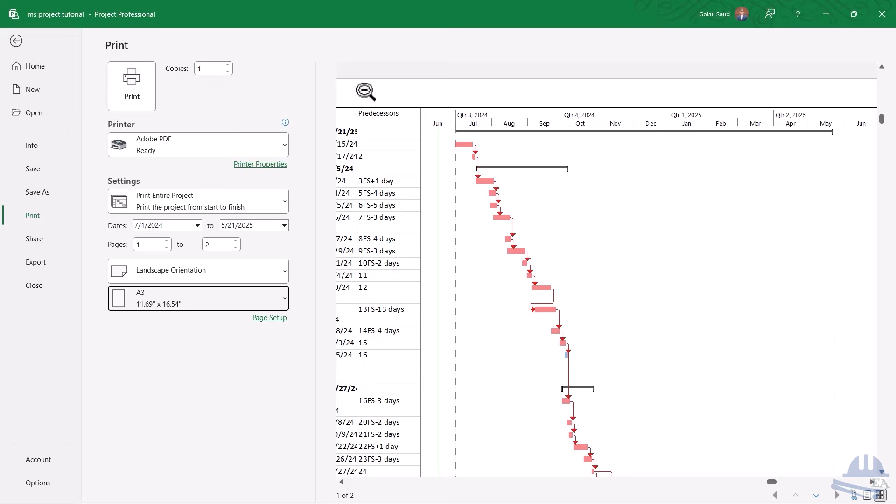
pyautogui.click(17, 45)
pyautogui.click(198, 254)
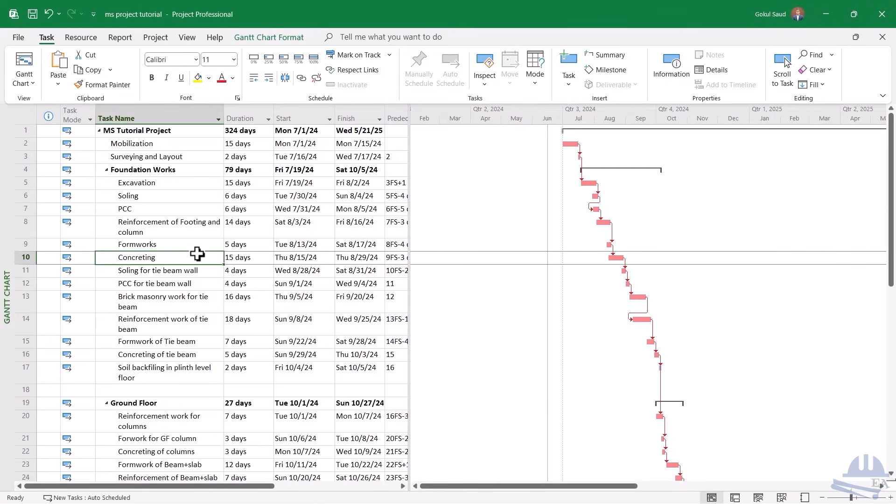